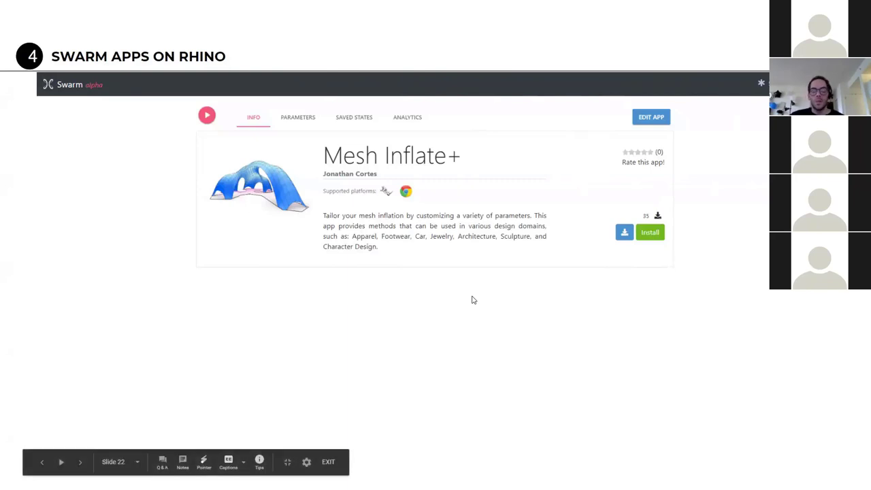
- Step the slideshow through slide 23 to the Mesh Inflate+ slide 24, then exit presenting
{"action": "key", "text": "Right"}
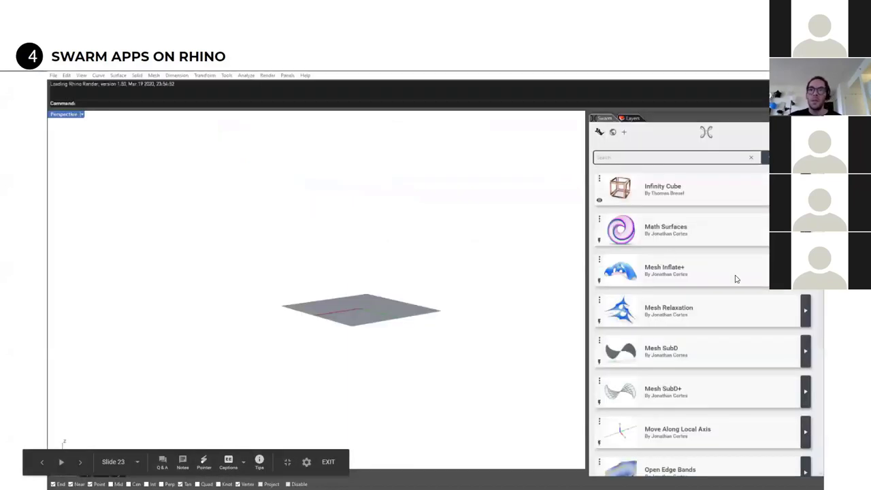
{"action": "key", "text": "Right"}
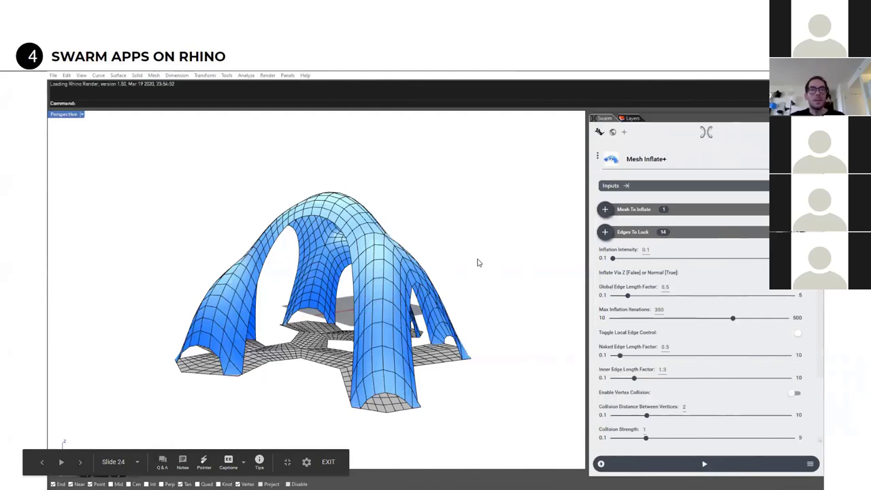
{"action": "key", "text": "Escape"}
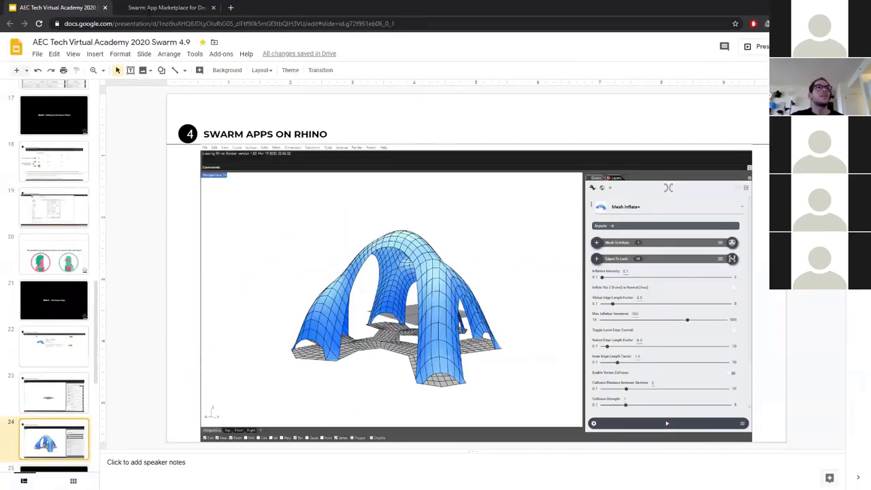
- On the Swarm page, choose Thornton Tomasetti Employee Login and confirm the certificate
{"action": "left_click", "coordinate": [192, 9]}
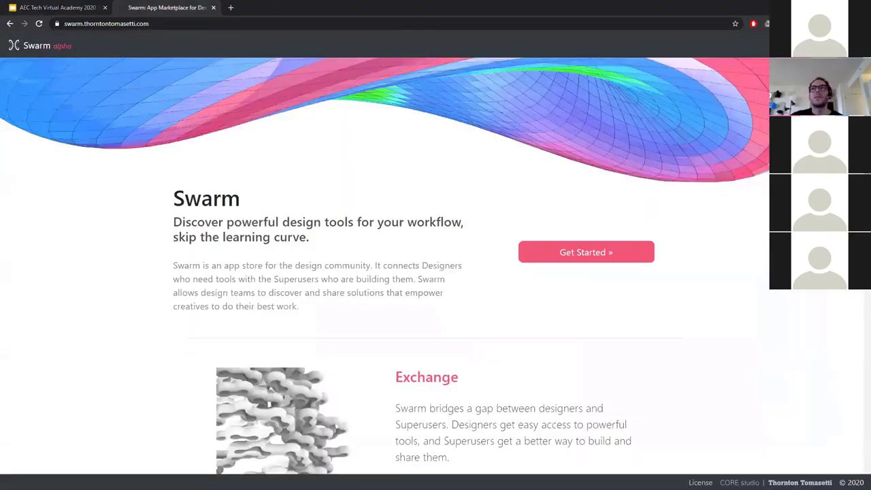
{"action": "left_click", "coordinate": [234, 114]}
{"action": "key", "text": "Return"}
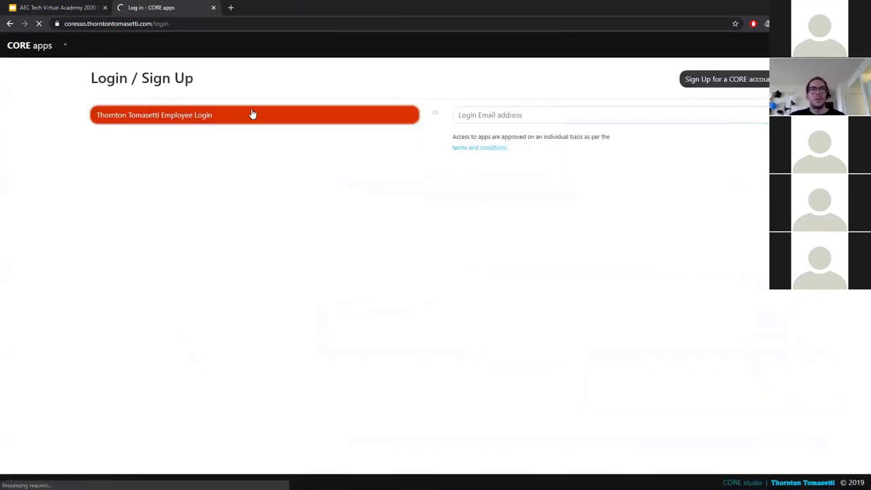
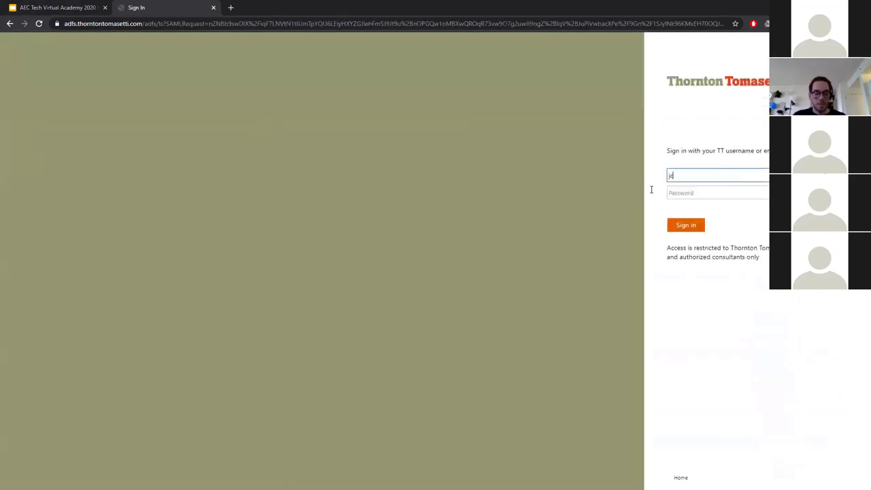
- Sign in with the employee username and password
{"action": "left_click", "coordinate": [686, 193]}
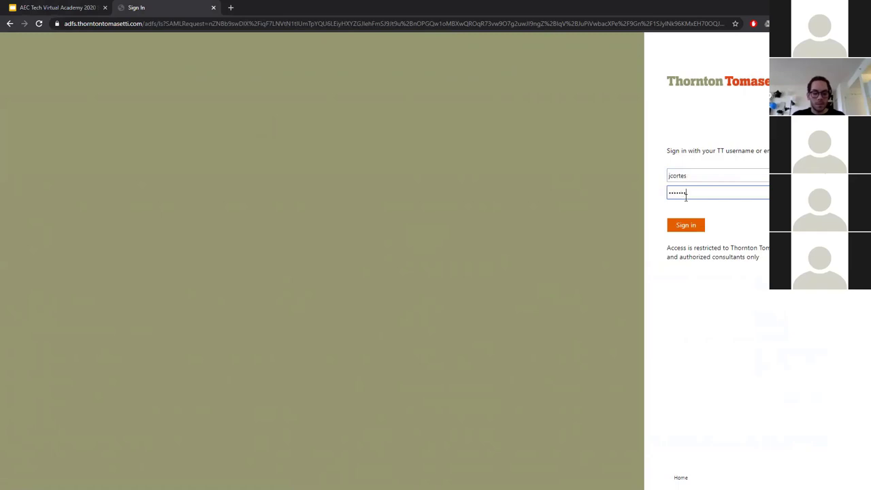
{"action": "type", "text": "****"}
{"action": "key", "text": "Return"}
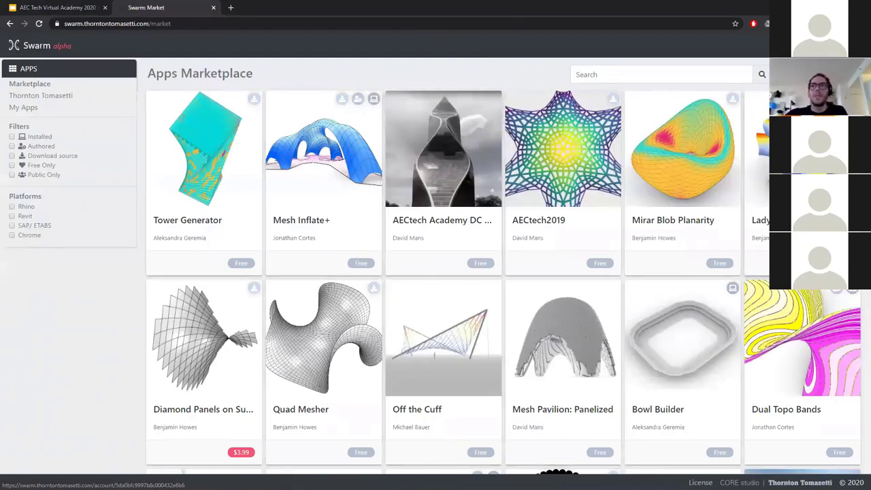
- Scroll down the Apps Marketplace grid and open the Infinity Cube card
{"action": "scroll", "coordinate": [435, 272], "scroll_direction": "down", "scroll_amount": 1}
{"action": "scroll", "coordinate": [436, 272], "scroll_direction": "down", "scroll_amount": 6}
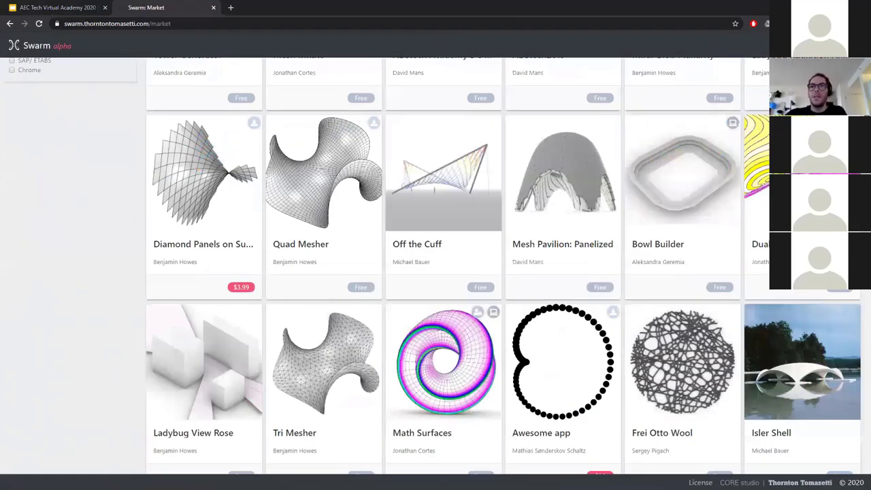
{"action": "scroll", "coordinate": [436, 272], "scroll_direction": "down", "scroll_amount": 5}
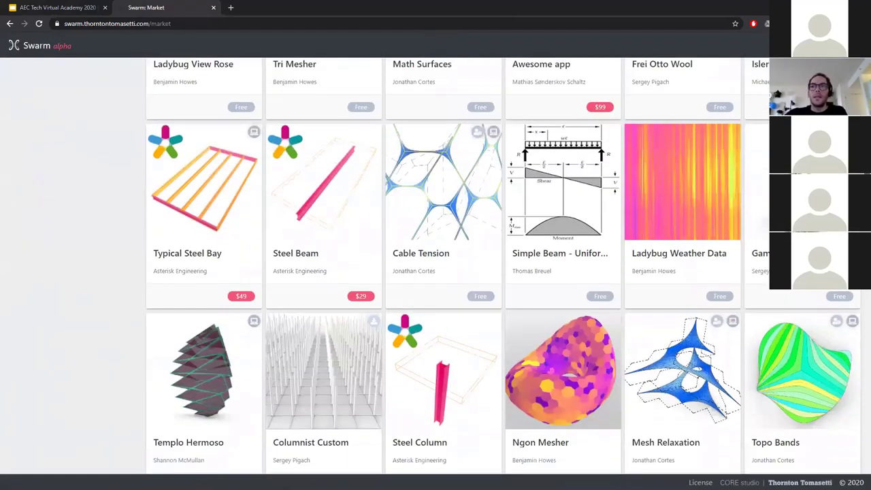
{"action": "scroll", "coordinate": [440, 333], "scroll_direction": "down", "scroll_amount": 2}
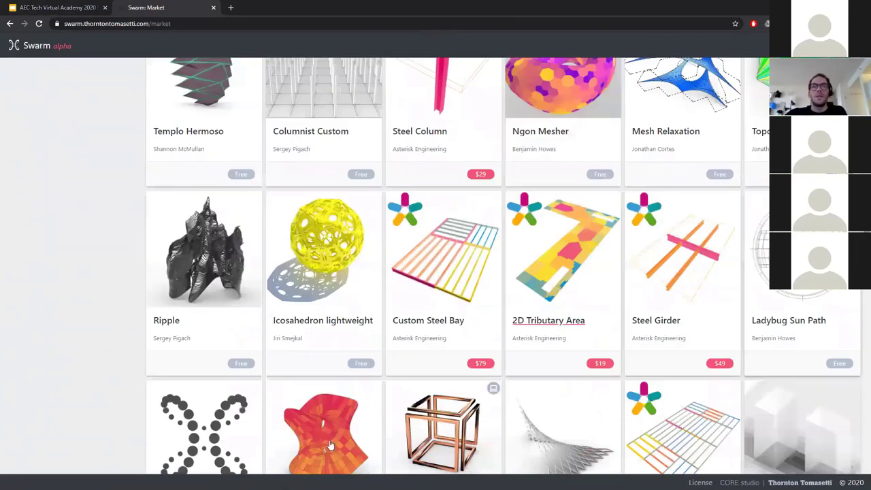
{"action": "scroll", "coordinate": [440, 333], "scroll_direction": "down", "scroll_amount": 1}
{"action": "left_click", "coordinate": [440, 330]}
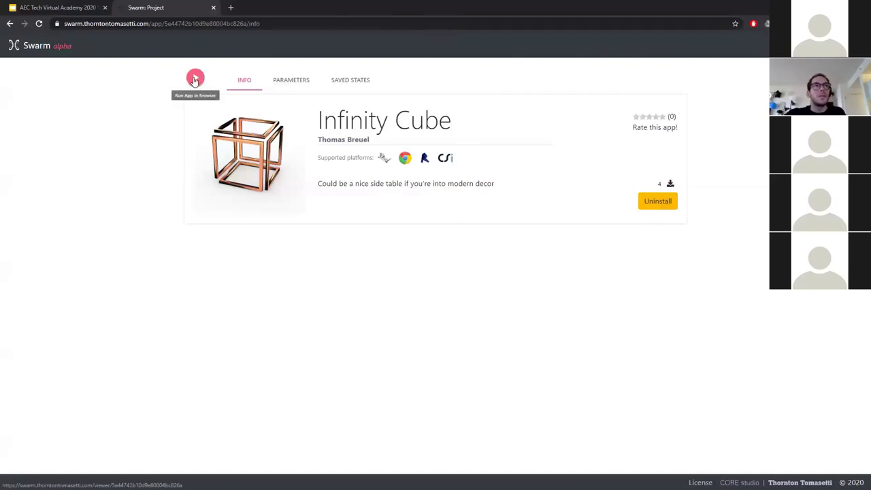
- Run Infinity Cube in the browser with tubing spacing 5.53 and tube size 5.6, then return to the marketplace
{"action": "left_click", "coordinate": [194, 80]}
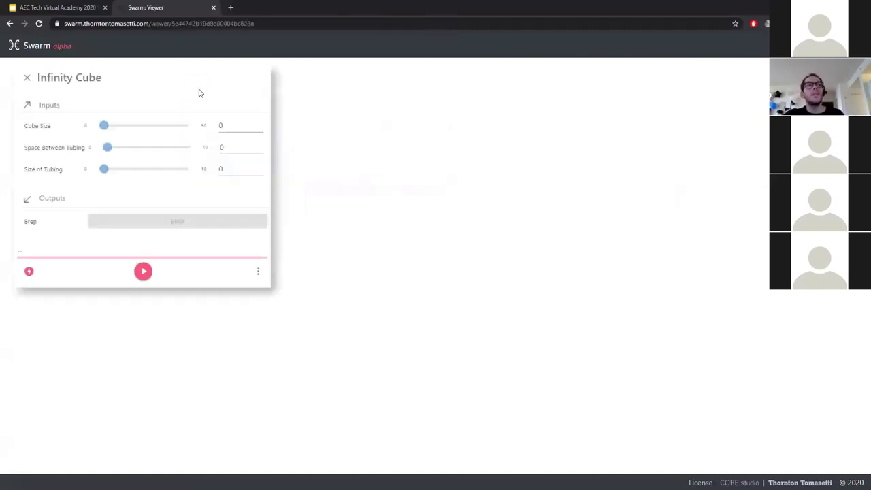
{"action": "left_click", "coordinate": [143, 271]}
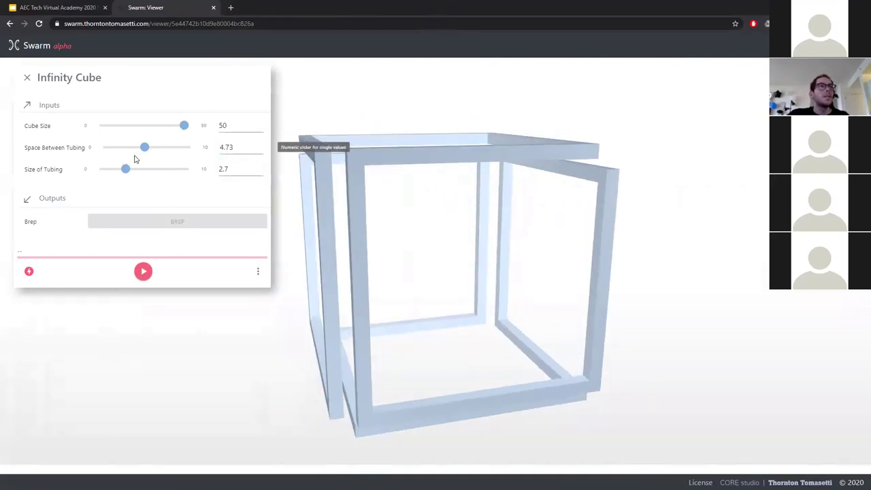
{"action": "left_click_drag", "start_coordinate": [144, 148], "coordinate": [148, 170]}
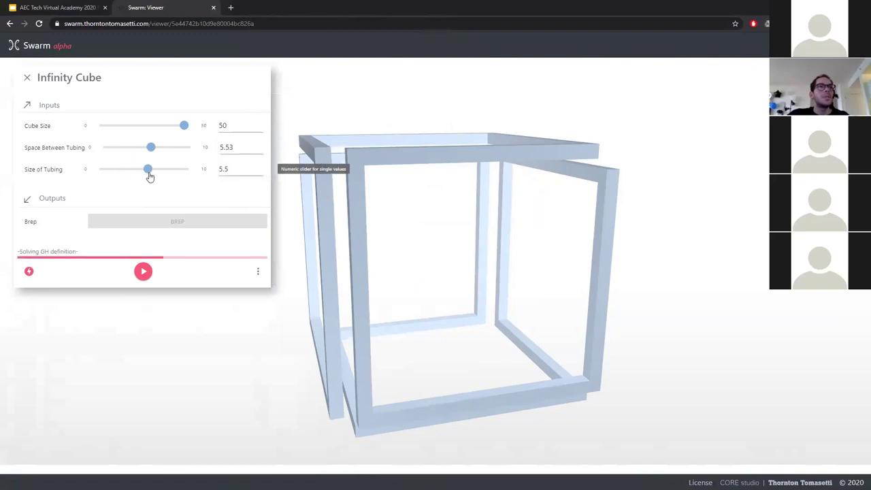
{"action": "left_click", "coordinate": [143, 272]}
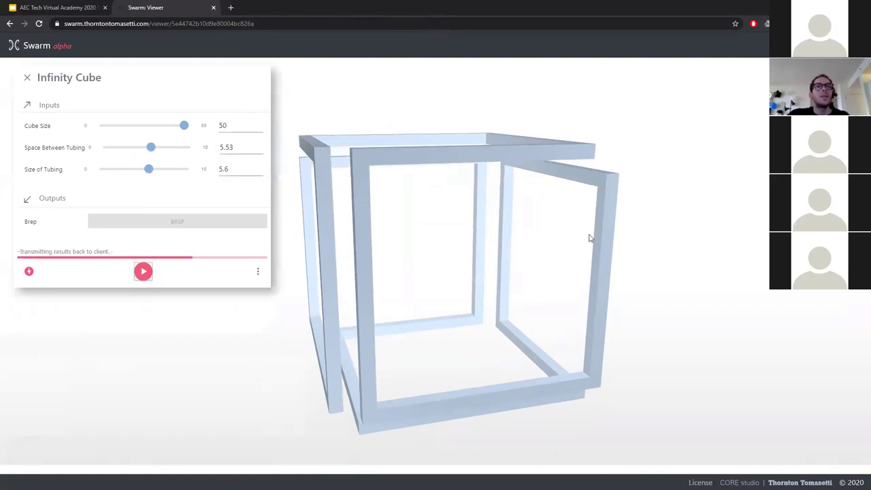
{"action": "left_click_drag", "start_coordinate": [501, 245], "coordinate": [460, 248]}
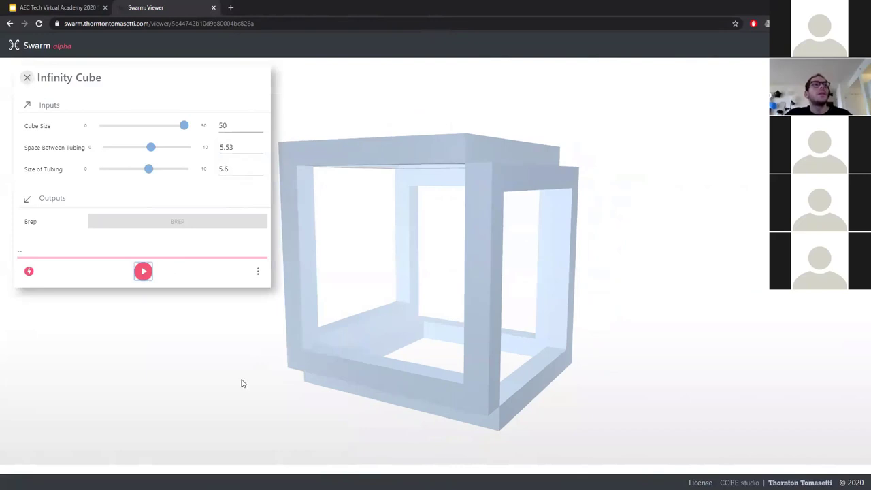
{"action": "left_click", "coordinate": [26, 78]}
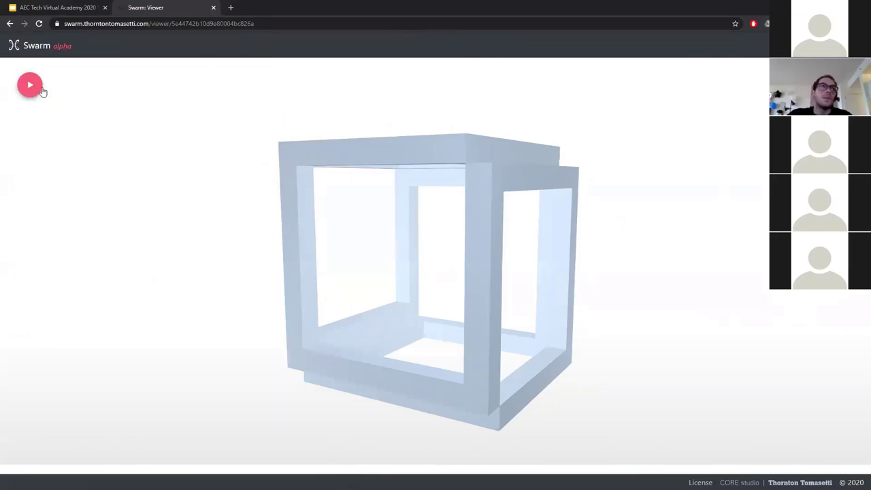
{"action": "left_click", "coordinate": [51, 53]}
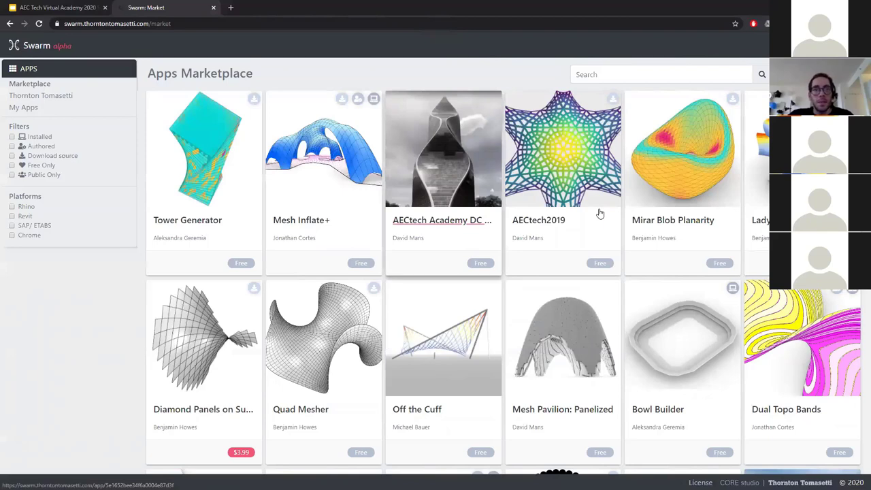
- Run the AECtech Academy DC Sample app to build the twisted tower and select a glazing panel
{"action": "left_click", "coordinate": [600, 214]}
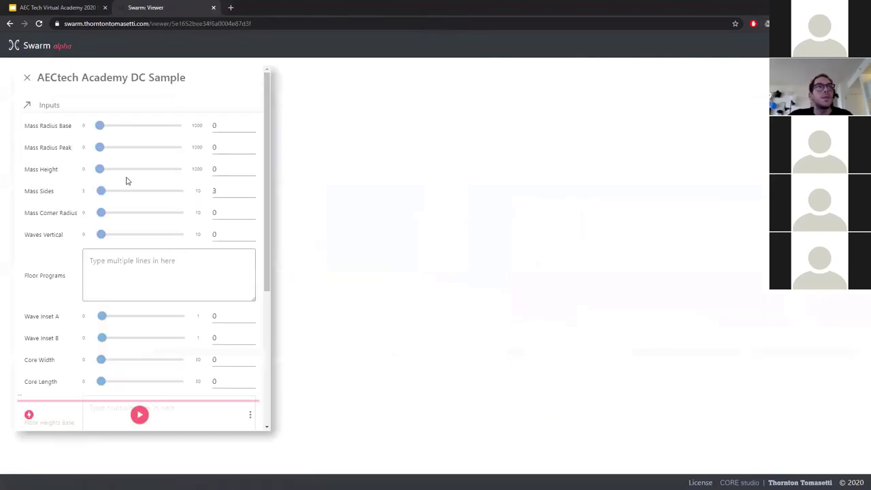
{"action": "left_click", "coordinate": [140, 415]}
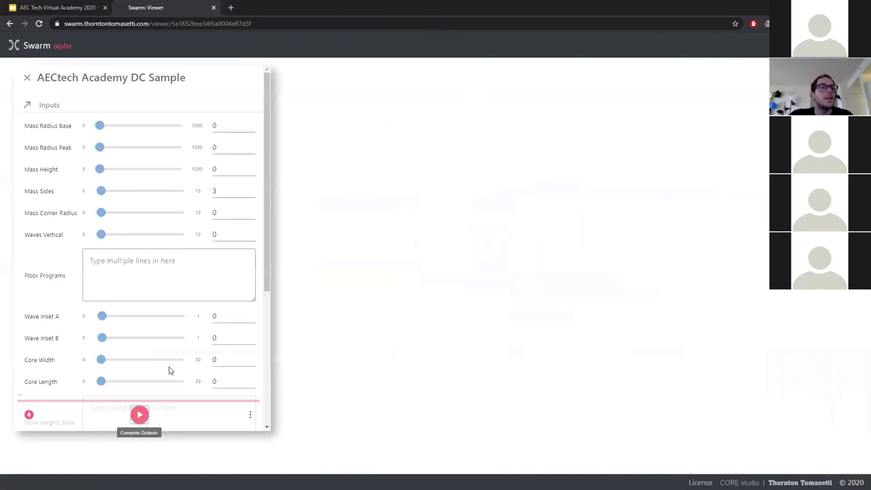
{"action": "left_click", "coordinate": [250, 415]}
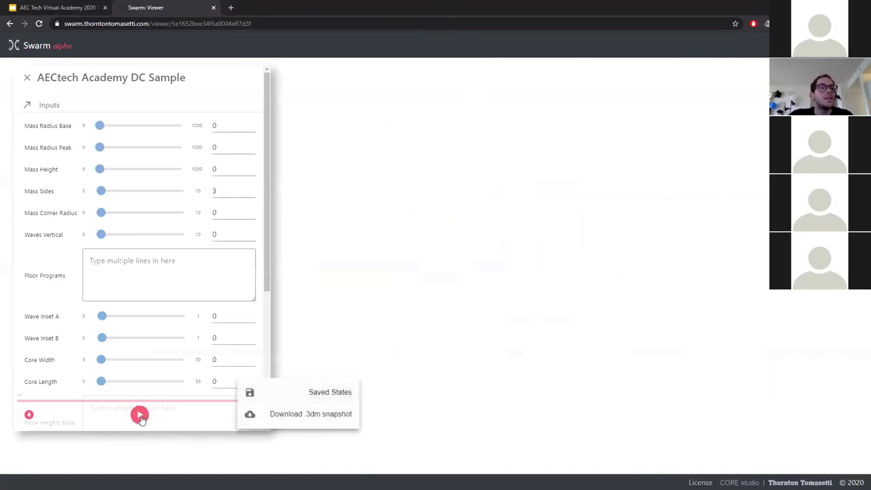
{"action": "left_click", "coordinate": [139, 415]}
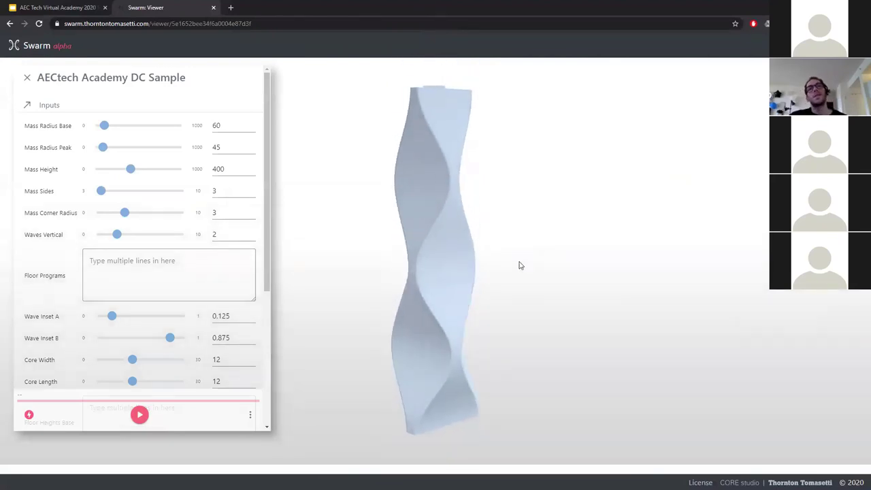
{"action": "left_click", "coordinate": [429, 279]}
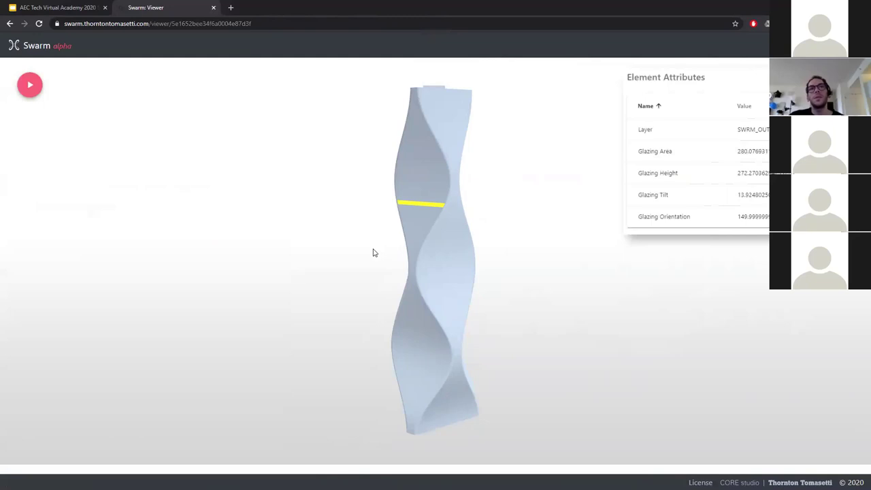
- Colour the tower by Glazing Area, then Glazing Height, and select the top panel to read its values
{"action": "left_click", "coordinate": [702, 153]}
{"action": "left_click_drag", "start_coordinate": [491, 277], "coordinate": [579, 204]}
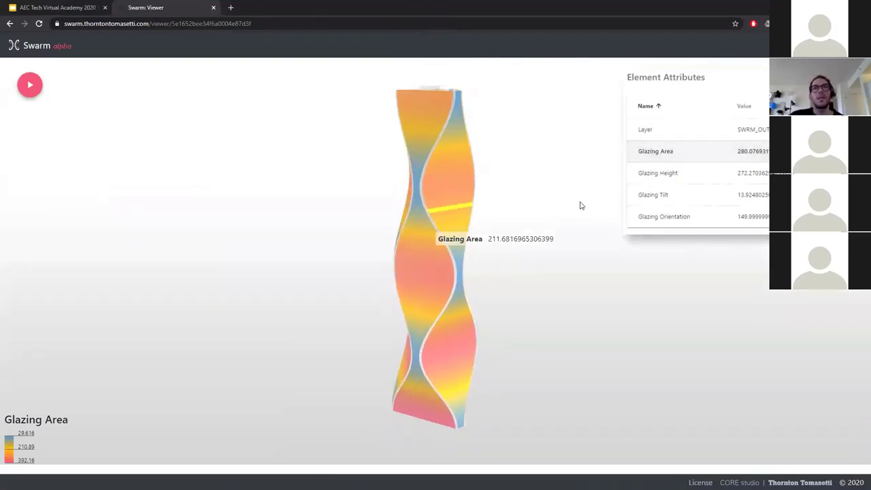
{"action": "left_click", "coordinate": [688, 173]}
{"action": "left_click_drag", "start_coordinate": [522, 251], "coordinate": [496, 247]}
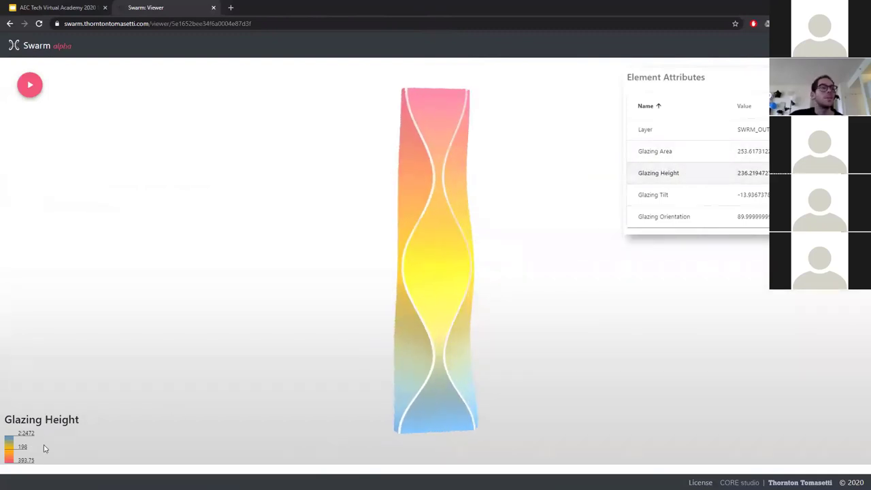
{"action": "left_click_drag", "start_coordinate": [541, 290], "coordinate": [467, 295]}
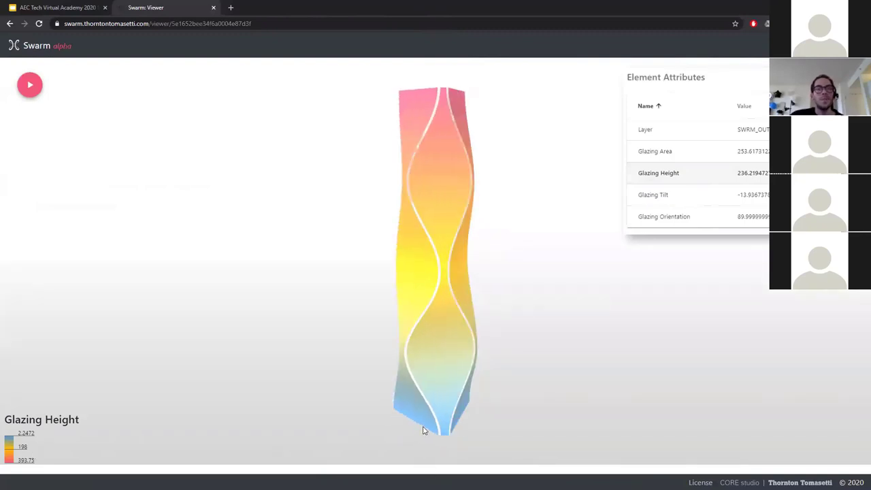
{"action": "left_click", "coordinate": [419, 277]}
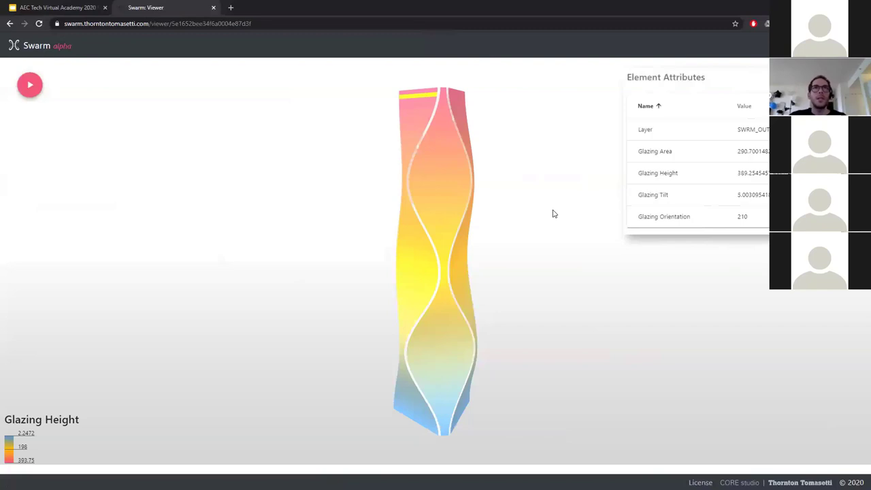
- Recolour by Glazing Area and back to Glazing Height, then bring up Visualization Options
{"action": "left_click", "coordinate": [685, 159]}
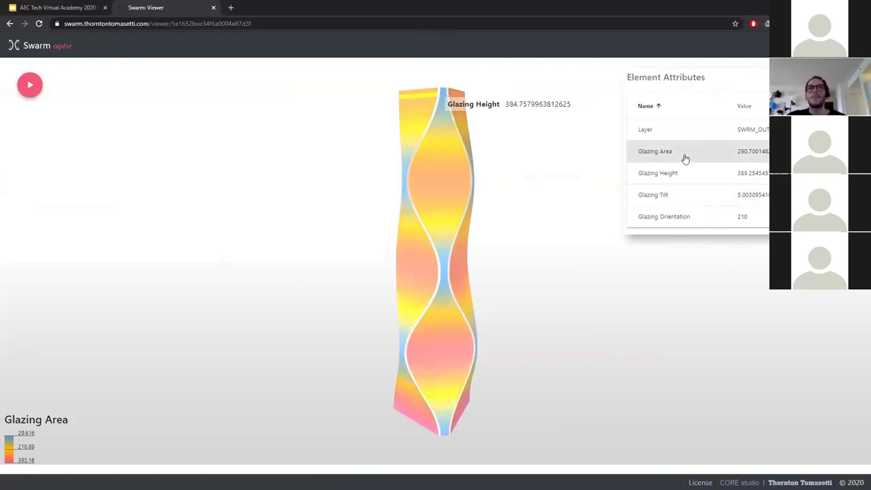
{"action": "left_click", "coordinate": [697, 176]}
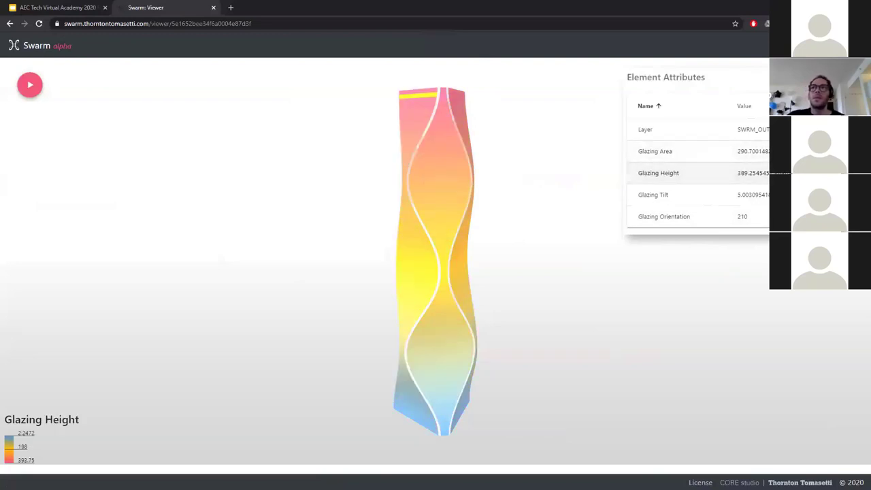
{"action": "left_click", "coordinate": [816, 78]}
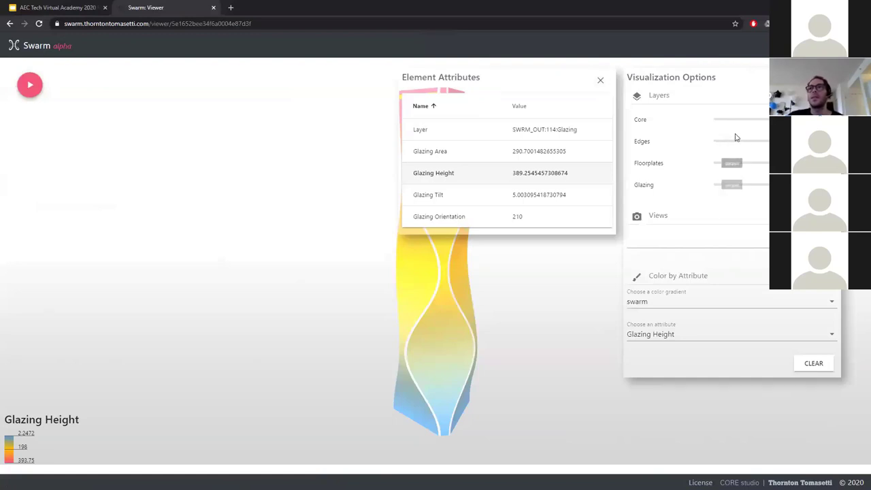
- Close Element Attributes and colour the tower by its Layer attribute
{"action": "left_click", "coordinate": [600, 79]}
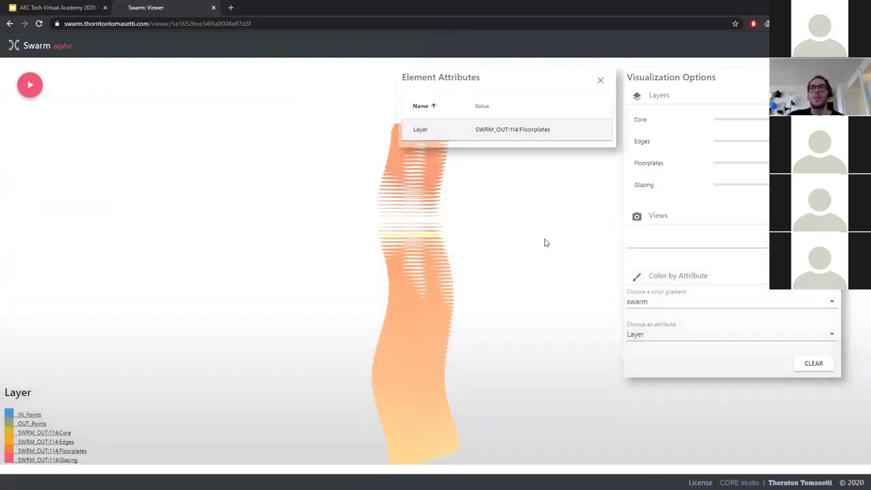
{"action": "left_click", "coordinate": [731, 164]}
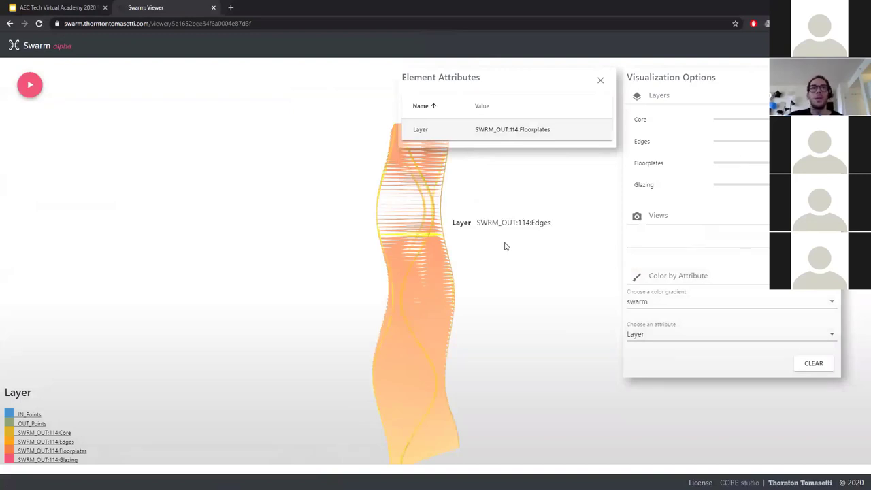
{"action": "mouse_move", "coordinate": [752, 137]}
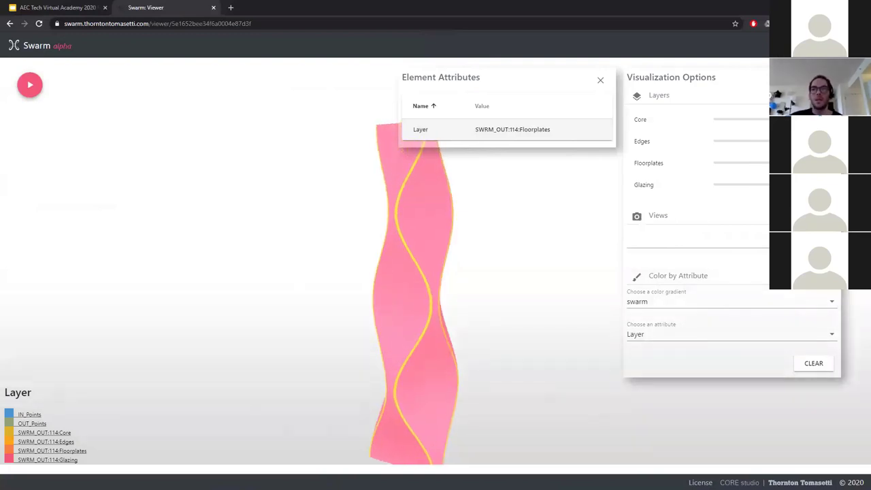
- Show the tower in the Top, Front, then 3D standard views, and return to Google Slides
{"action": "left_click", "coordinate": [694, 237]}
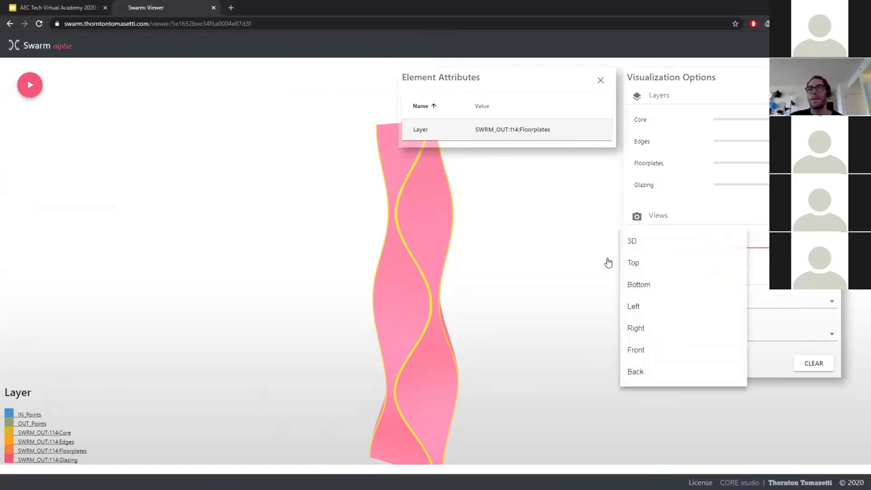
{"action": "left_click", "coordinate": [548, 258]}
{"action": "left_click", "coordinate": [694, 238]}
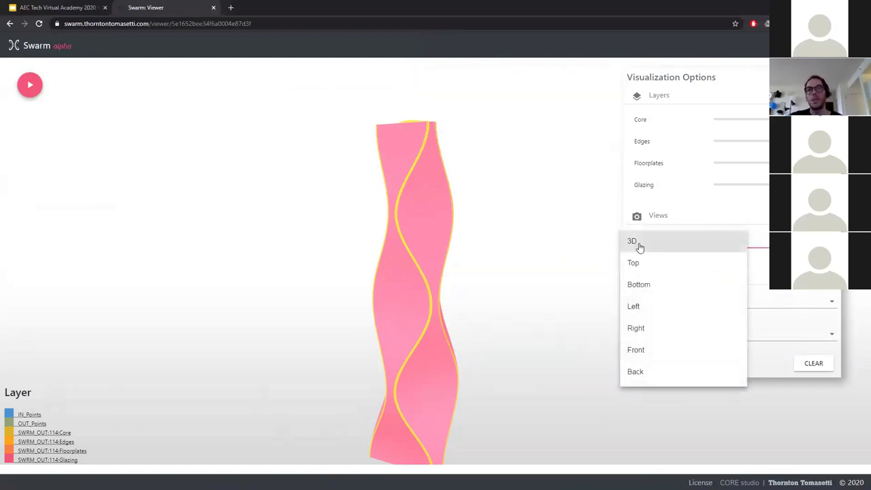
{"action": "left_click", "coordinate": [634, 247]}
{"action": "left_click", "coordinate": [677, 245]}
{"action": "left_click", "coordinate": [644, 266]}
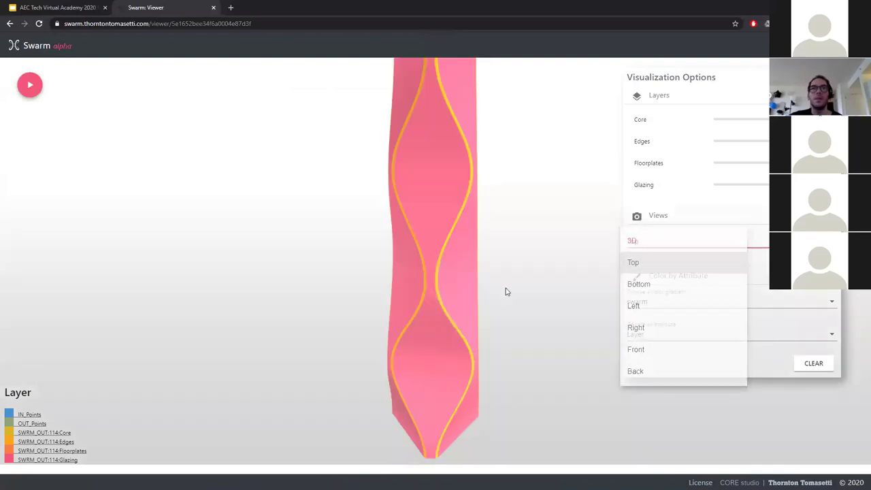
{"action": "left_click", "coordinate": [698, 243]}
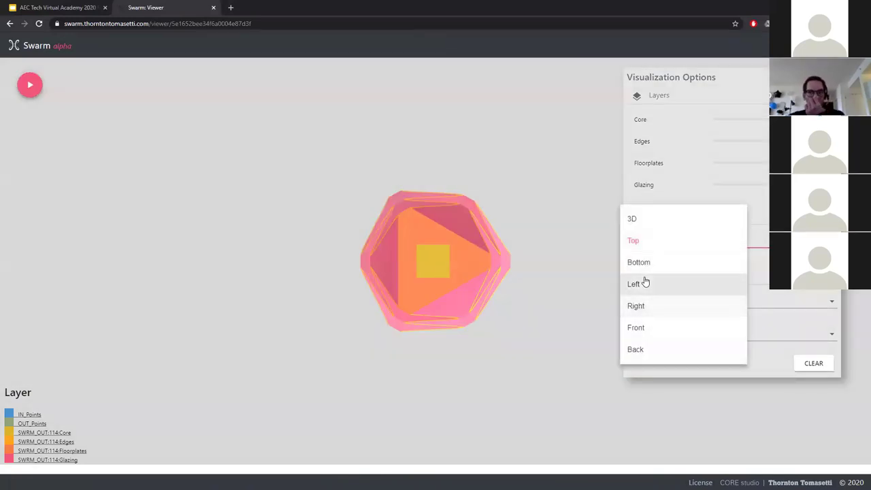
{"action": "key", "text": "Return"}
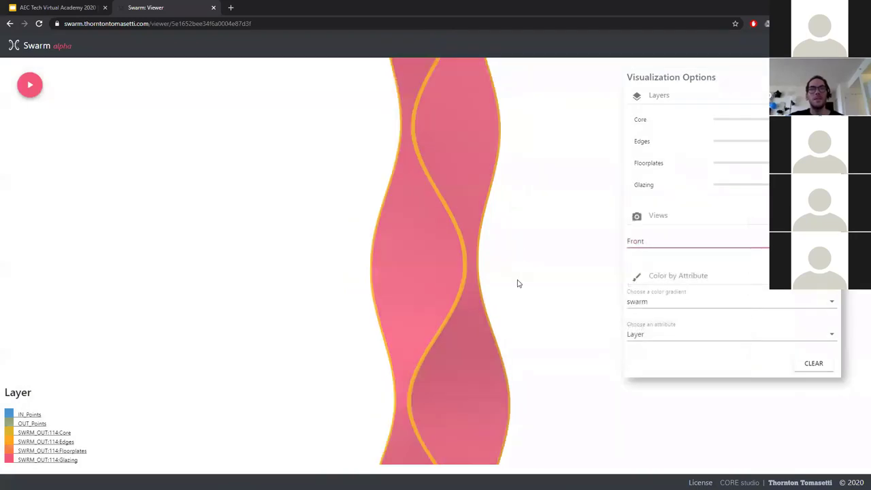
{"action": "left_click", "coordinate": [677, 246]}
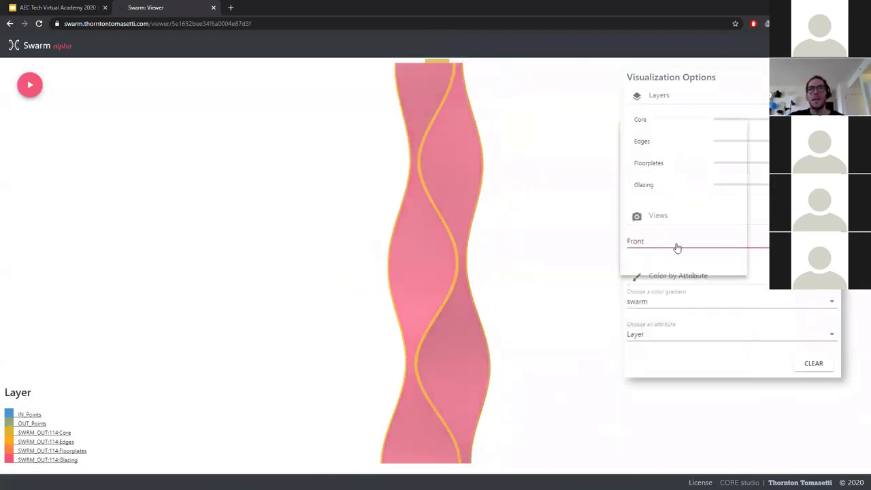
{"action": "left_click", "coordinate": [657, 136]}
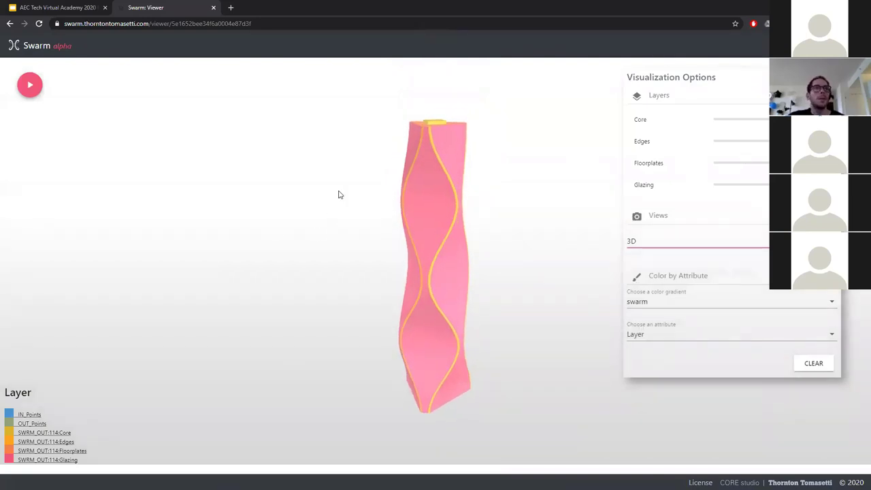
{"action": "left_click", "coordinate": [53, 10]}
{"action": "scroll", "coordinate": [79, 406], "scroll_direction": "down", "scroll_amount": 1}
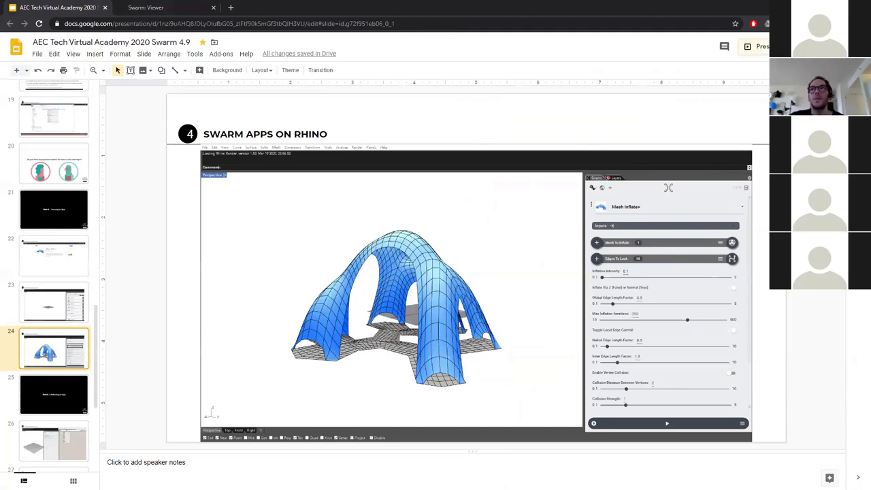
- Present slide 24, "Swarm Apps on Rhino", full screen with Ctrl+F5
{"action": "key", "text": "ctrl+F5"}
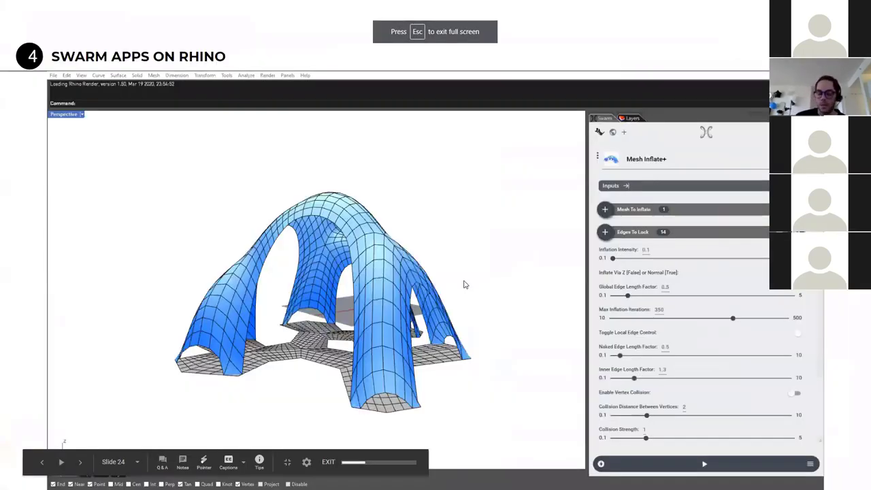
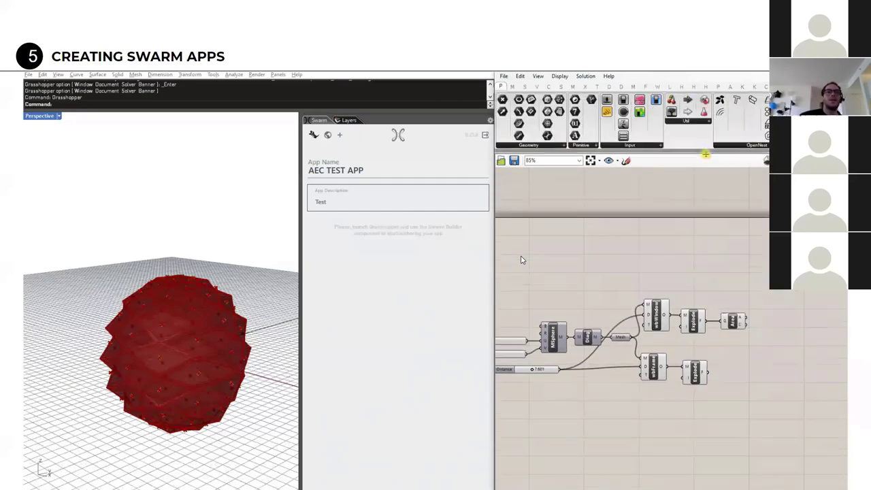
- Add an Area text panel labelled 'Panels' wired into Construct Attributes
{"action": "left_click_drag", "start_coordinate": [759, 294], "coordinate": [762, 281]}
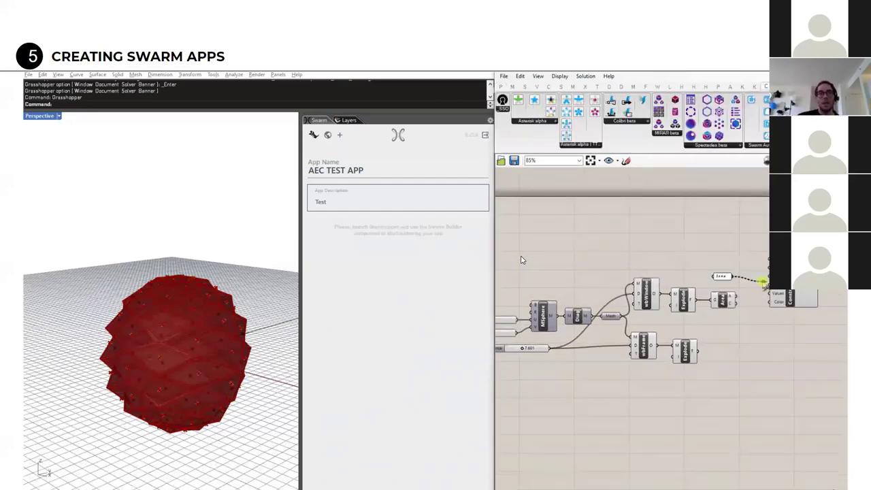
{"action": "double_click", "coordinate": [731, 271]}
{"action": "type", "text": "Panels"}
{"action": "left_click", "coordinate": [761, 328]}
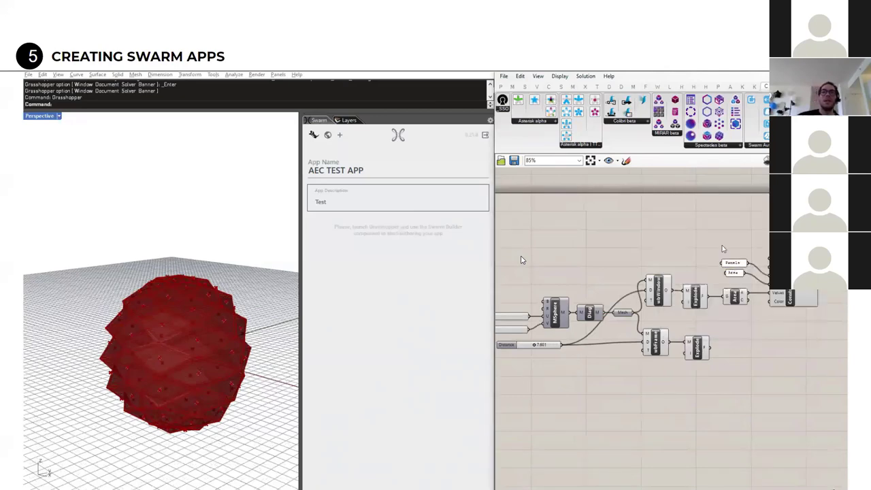
{"action": "right_click_drag", "start_coordinate": [809, 281], "coordinate": [735, 274]}
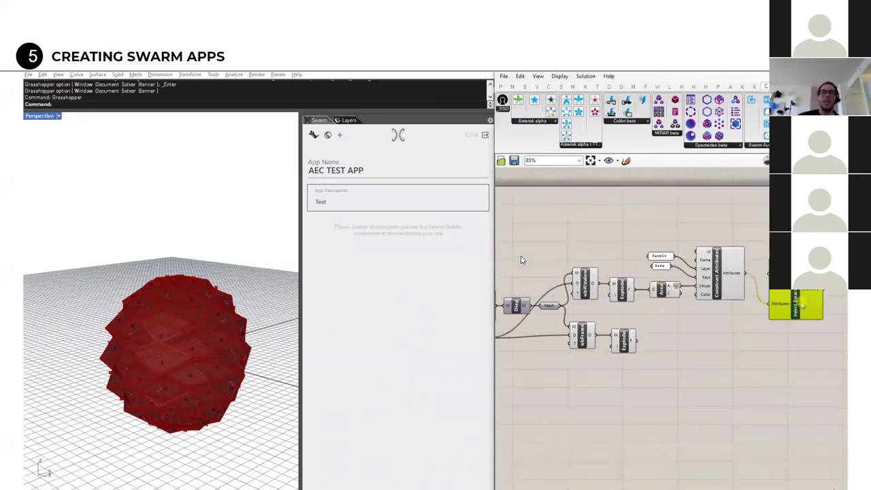
- Extract a Mesh parameter from the attribute geometry input
{"action": "right_click", "coordinate": [761, 244]}
{"action": "left_click", "coordinate": [650, 204]}
{"action": "right_click", "coordinate": [780, 288]}
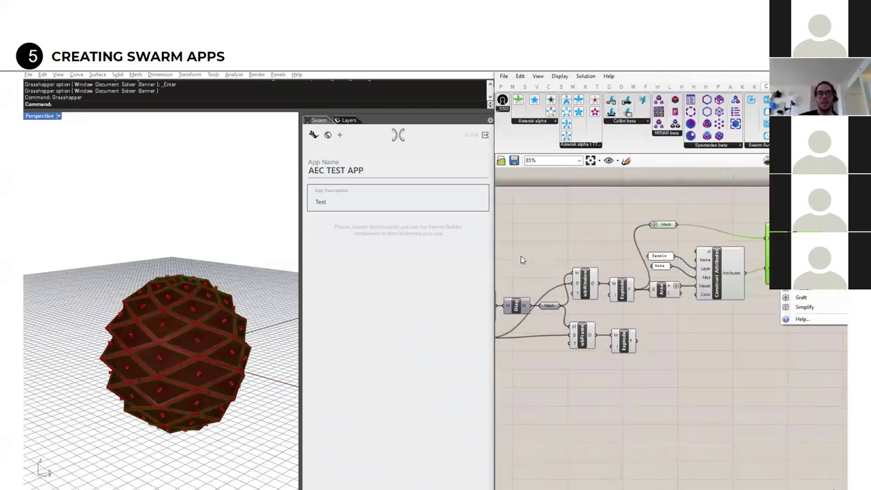
{"action": "right_click_drag", "start_coordinate": [782, 292], "coordinate": [753, 295]}
- Duplicate the area-labelling components below for frames and relabel the copy 'Frame'
{"action": "left_click_drag", "start_coordinate": [626, 209], "coordinate": [813, 291]}
{"action": "key", "text": "ctrl+c"}
{"action": "key", "text": "ctrl+v"}
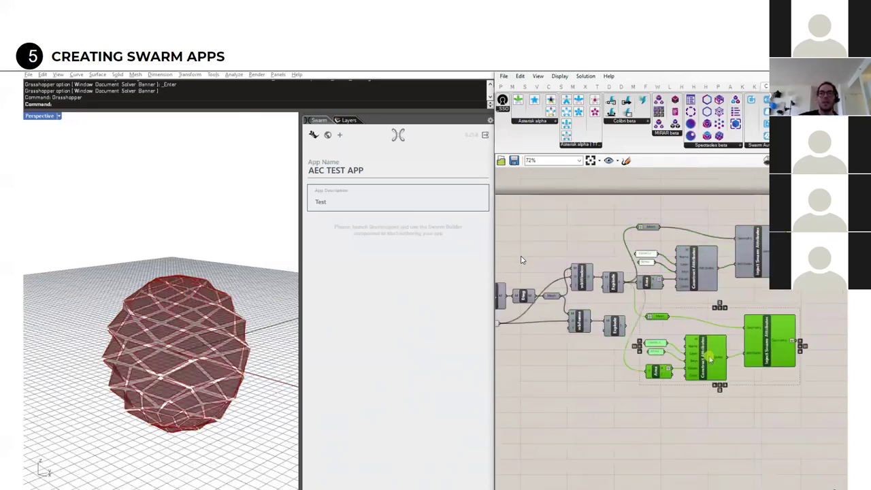
{"action": "left_click", "coordinate": [640, 361]}
{"action": "scroll", "coordinate": [640, 361], "scroll_direction": "down", "scroll_amount": 2}
{"action": "double_click", "coordinate": [640, 362]}
{"action": "type", "text": "Frame"}
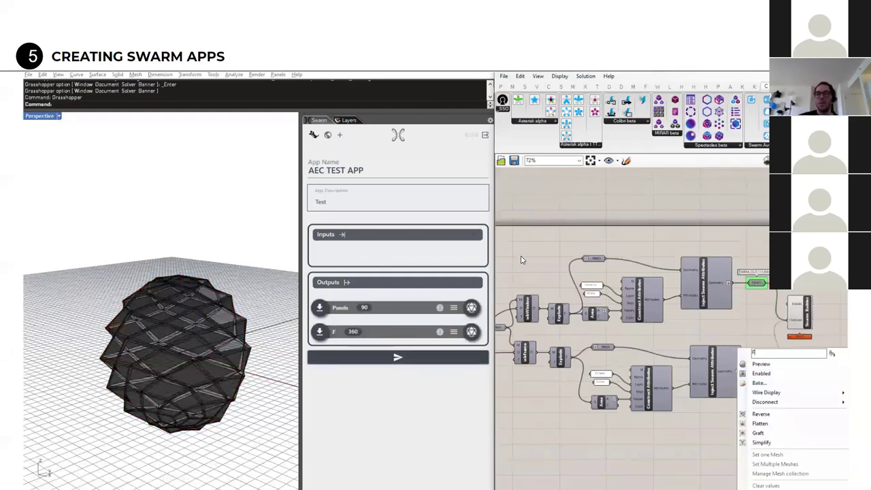
- Rename the sliders Division Count A, Division Count B and Frame Offset Distance
{"action": "right_click_drag", "start_coordinate": [535, 278], "coordinate": [665, 289]}
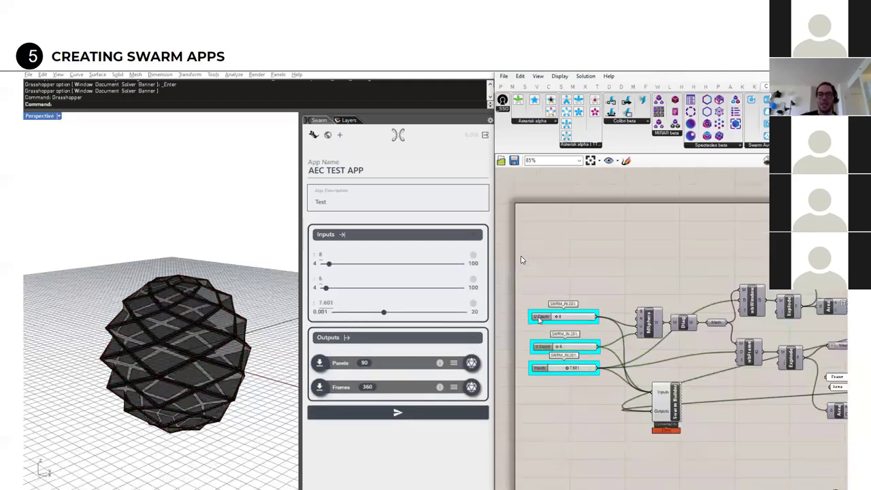
{"action": "right_click", "coordinate": [552, 315]}
{"action": "right_click", "coordinate": [553, 346]}
{"action": "type", "text": "Division Count B"}
{"action": "key", "text": "Return"}
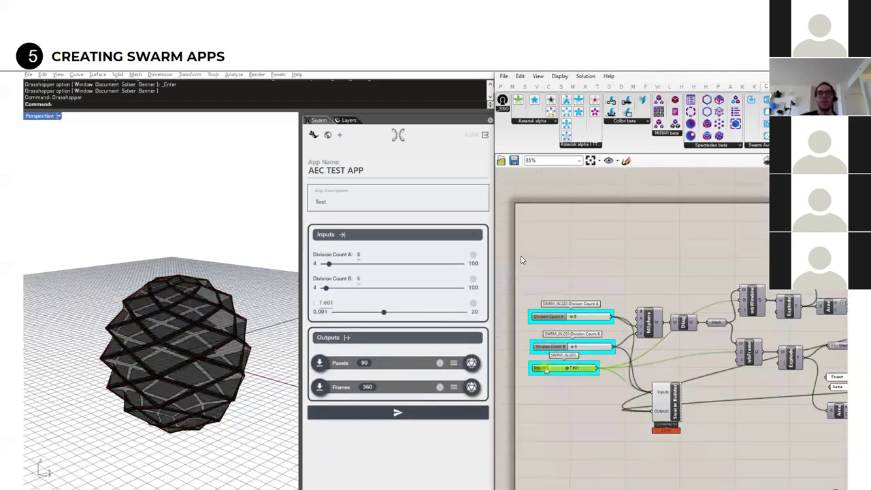
{"action": "right_click", "coordinate": [548, 378]}
{"action": "type", "text": "Frame Offset Distance"}
{"action": "key", "text": "Return"}
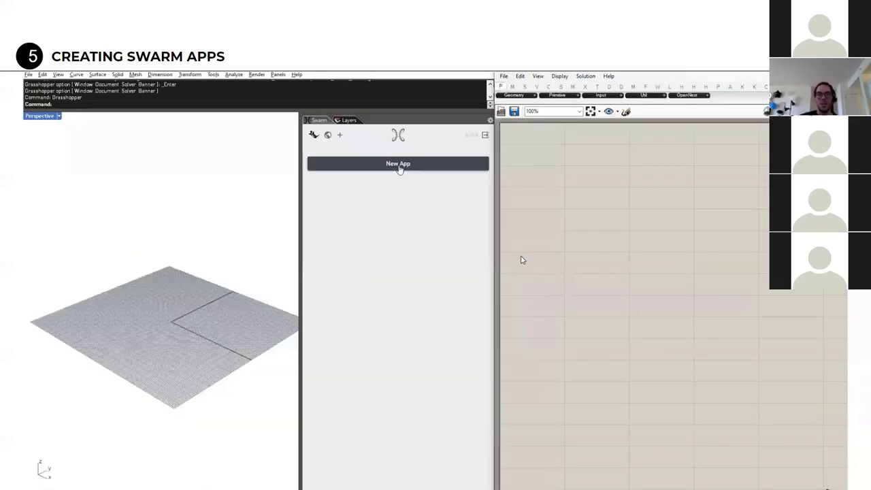
- Create a new Swarm app named 'AEC TEST APP' with description 'Test'
{"action": "left_click", "coordinate": [399, 164]}
{"action": "type", "text": "AEC TEST APP"}
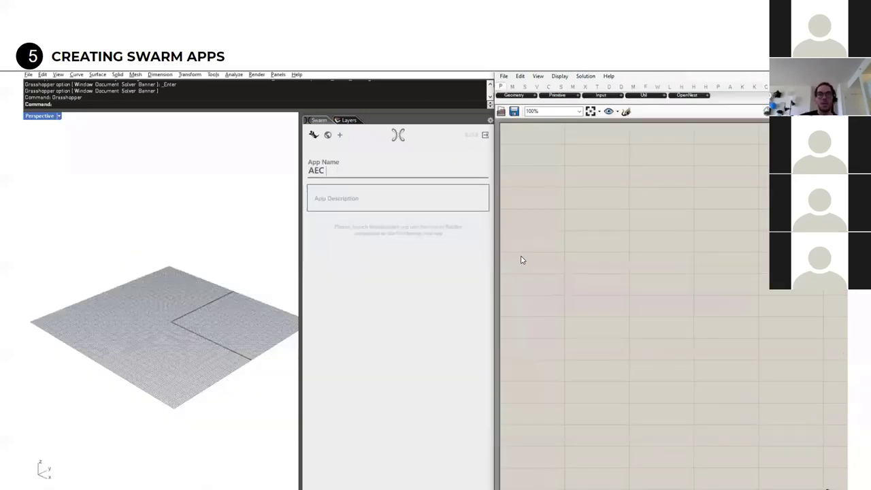
{"action": "left_click", "coordinate": [398, 198]}
{"action": "type", "text": "Test"}
- Add a Mesh Sphere component and open a slider's range settings
{"action": "double_click", "coordinate": [596, 258]}
{"action": "type", "text": "mesh sphere"}
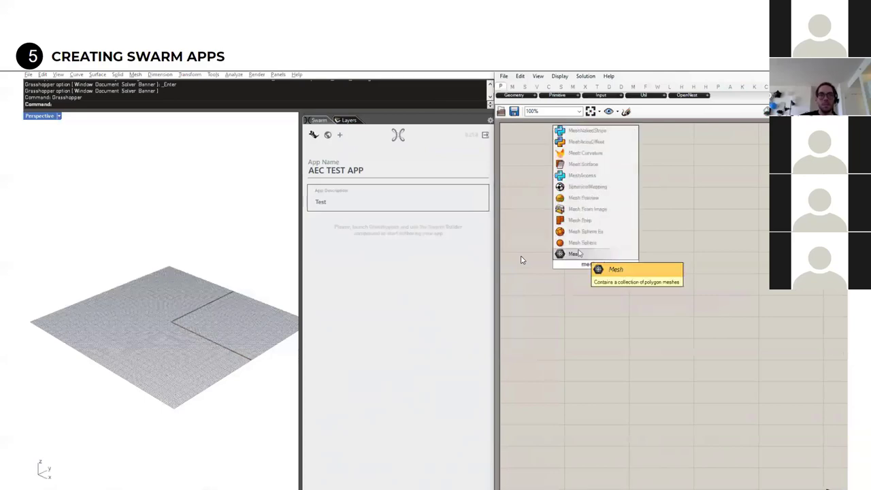
{"action": "key", "text": "Return"}
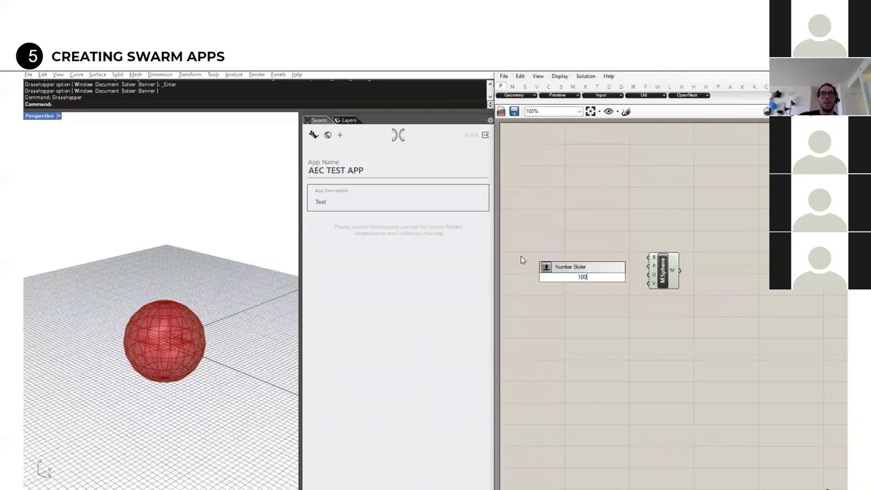
{"action": "right_click", "coordinate": [588, 280]}
{"action": "left_click", "coordinate": [606, 305]}
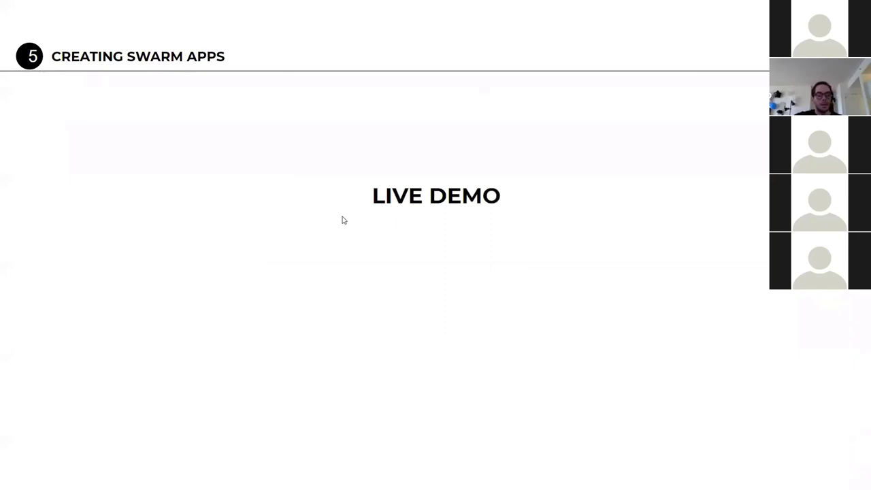
- Exit the full-screen LIVE DEMO slideshow to reveal Rhino and its Swarm apps
{"action": "key", "text": "Escape"}
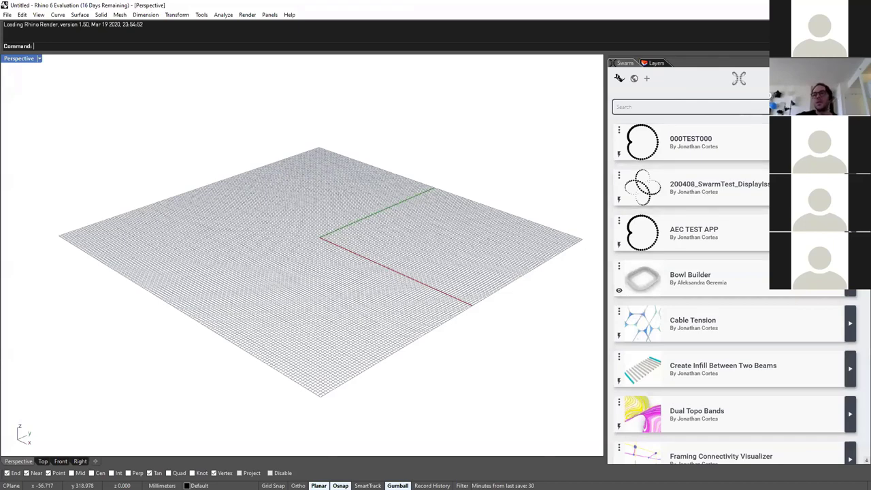
{"action": "scroll", "coordinate": [735, 292], "scroll_direction": "down", "scroll_amount": 15}
{"action": "scroll", "coordinate": [735, 292], "scroll_direction": "up", "scroll_amount": 3}
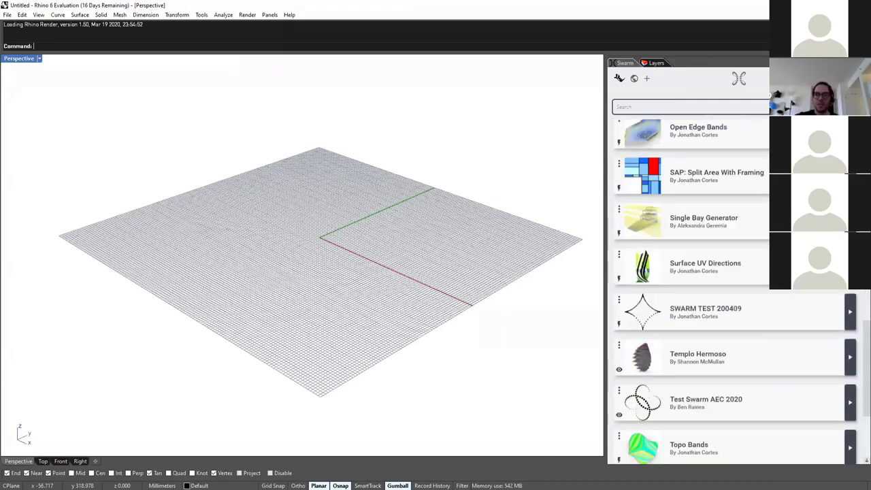
{"action": "scroll", "coordinate": [735, 292], "scroll_direction": "up", "scroll_amount": 12}
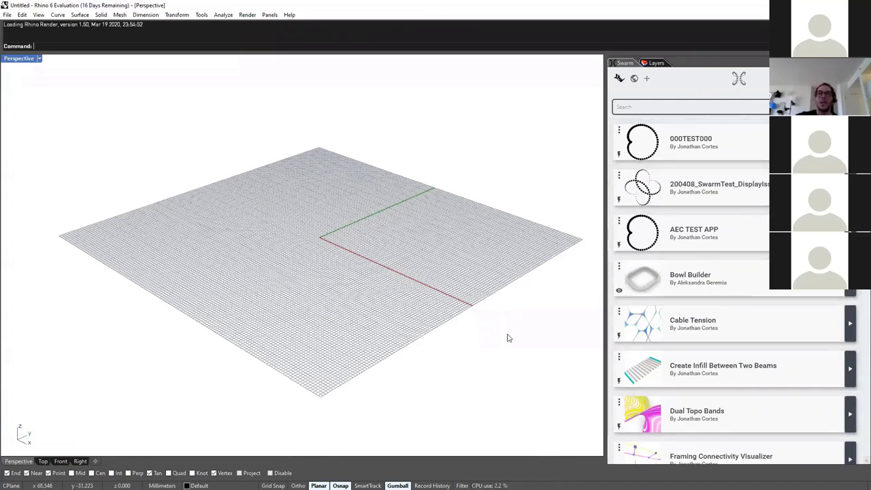
{"action": "scroll", "coordinate": [735, 293], "scroll_direction": "down", "scroll_amount": 5}
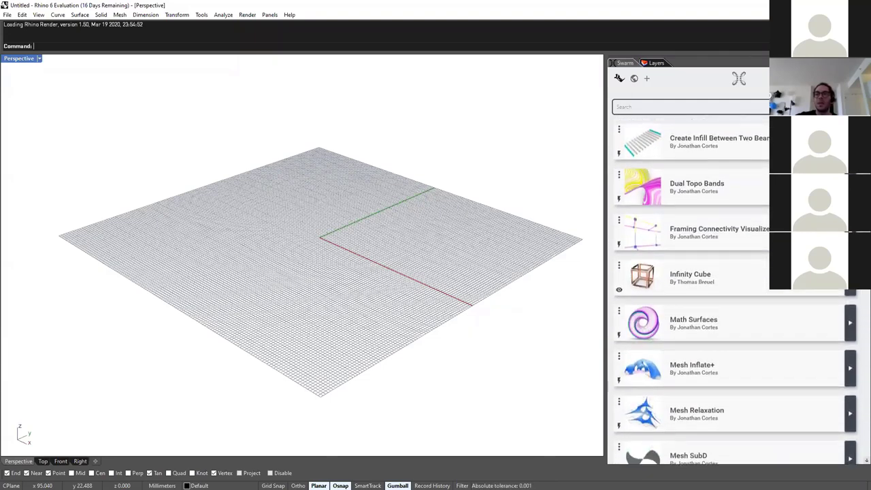
{"action": "scroll", "coordinate": [735, 293], "scroll_direction": "down", "scroll_amount": 1}
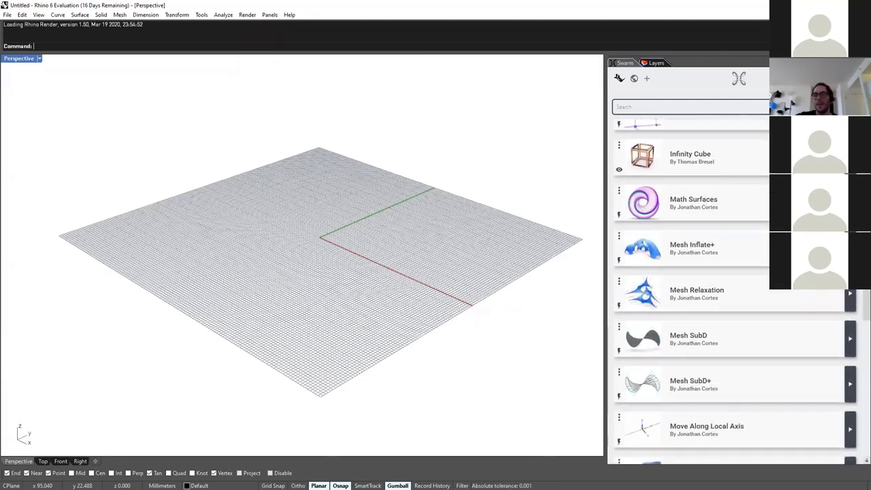
{"action": "scroll", "coordinate": [735, 293], "scroll_direction": "up", "scroll_amount": 6}
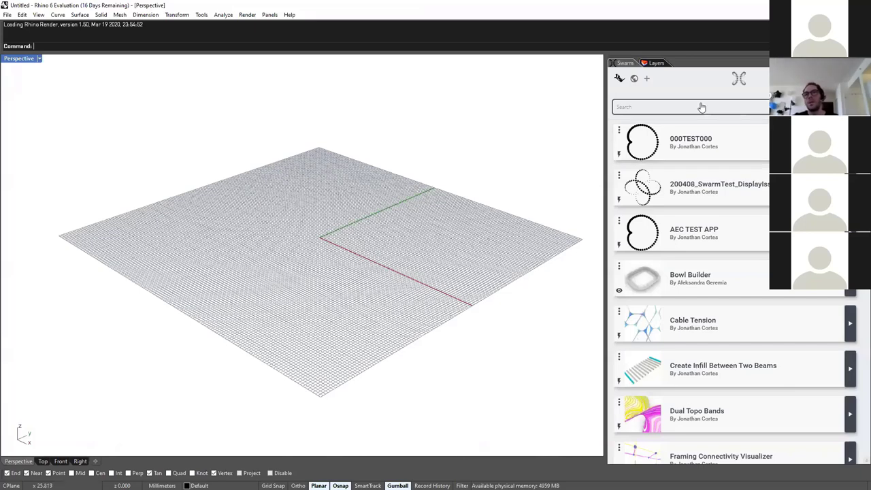
- Start a new Swarm app in the apps editor named 'AEC Test'
{"action": "left_click", "coordinate": [649, 83]}
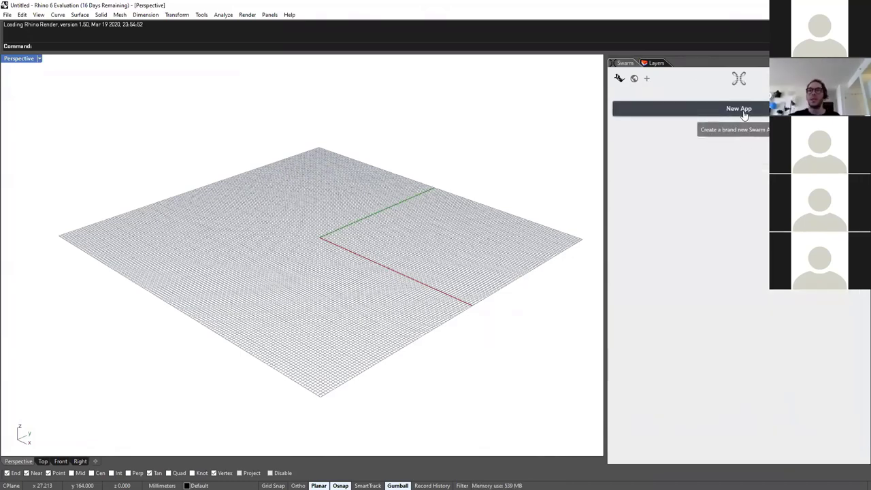
{"action": "left_click", "coordinate": [746, 110]}
{"action": "left_click", "coordinate": [650, 117]}
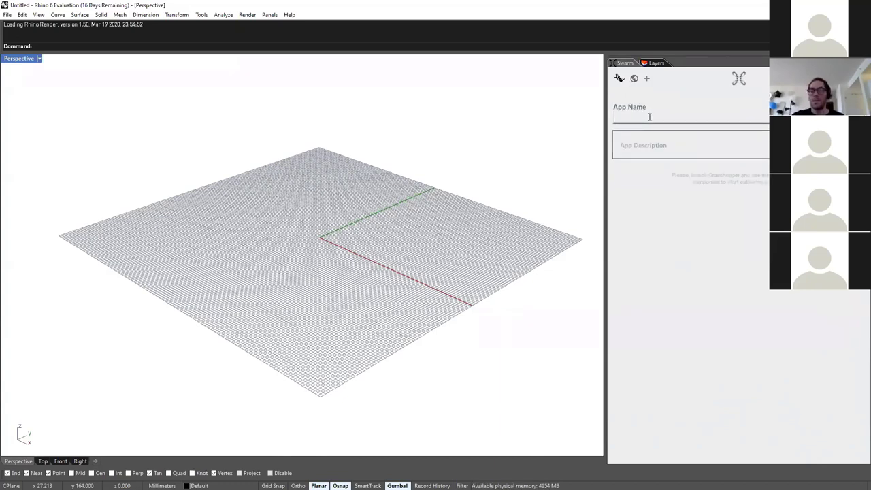
{"action": "type", "text": "AEC Test"}
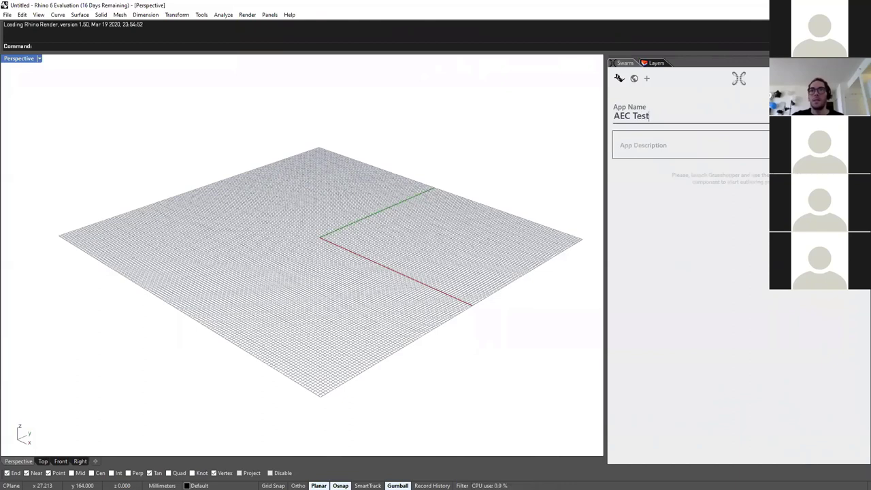
- Give the app the description 'Test' and snap Rhino to the left half
{"action": "left_click", "coordinate": [645, 145]}
{"action": "type", "text": "Test"}
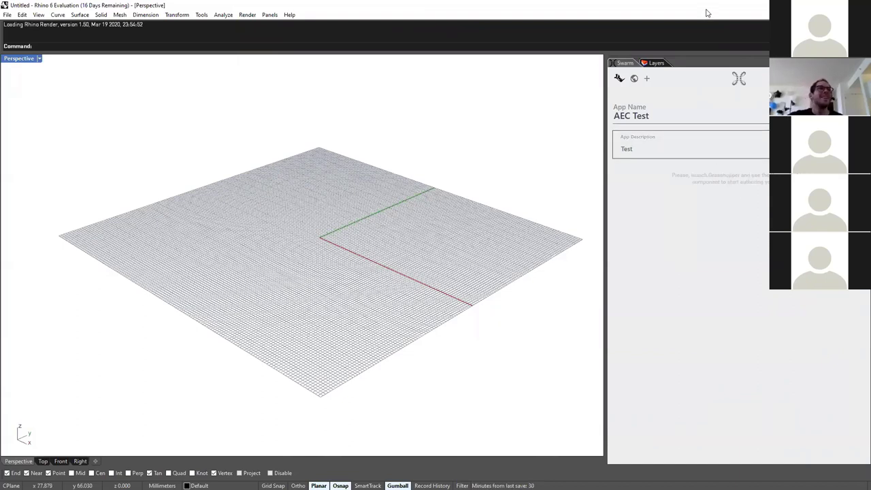
{"action": "key", "text": "super+Left"}
{"action": "key", "text": "Escape"}
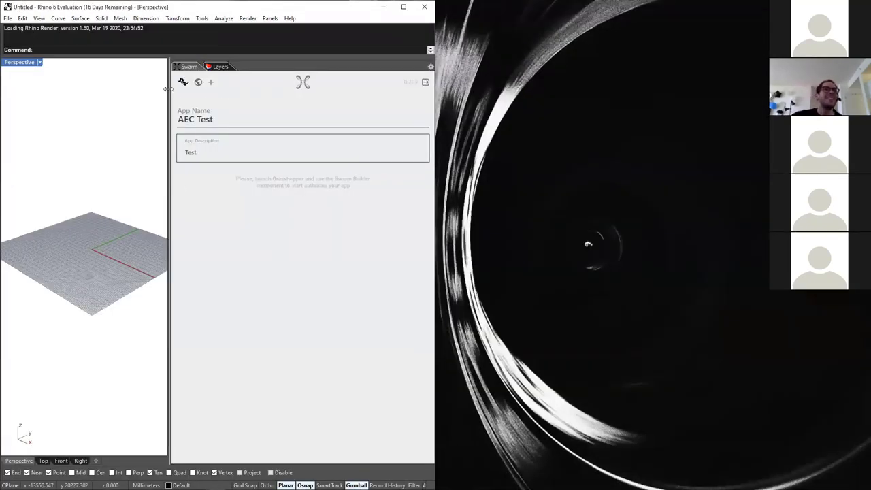
- Launch Grasshopper and snap it to the right half of the screen
{"action": "left_click_drag", "start_coordinate": [169, 92], "coordinate": [230, 92]}
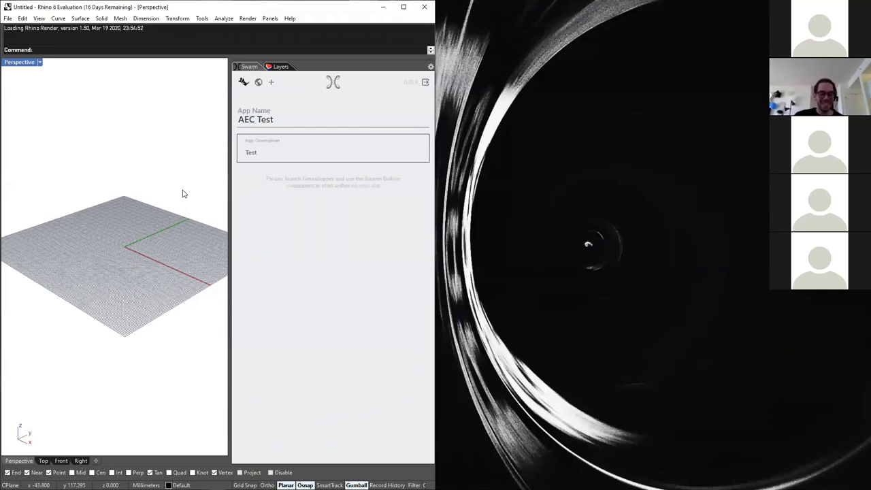
{"action": "type", "text": "Gr"}
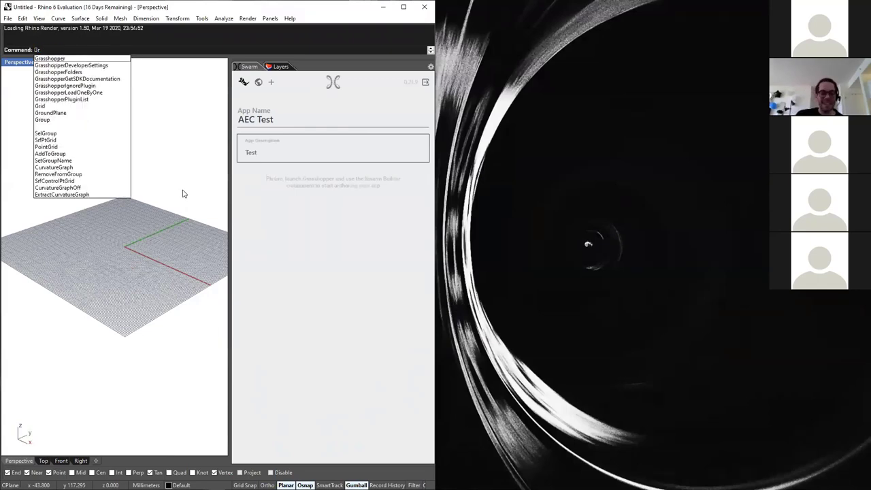
{"action": "type", "text": "asshopper"}
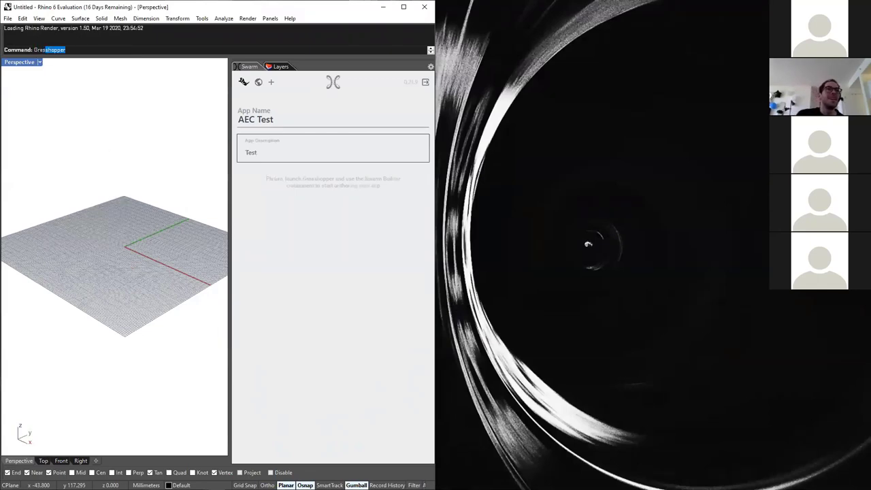
{"action": "key", "text": "Return"}
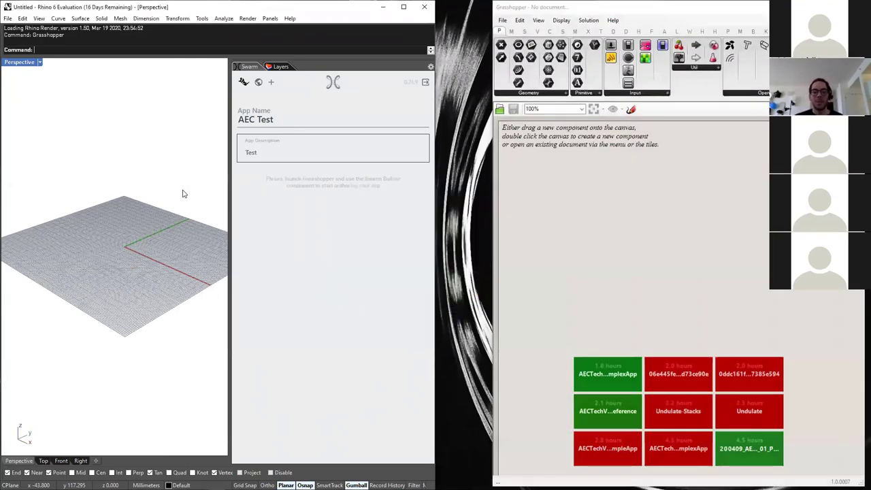
{"action": "left_click", "coordinate": [750, 10]}
{"action": "key", "text": "super+Right"}
{"action": "left_click", "coordinate": [622, 192]}
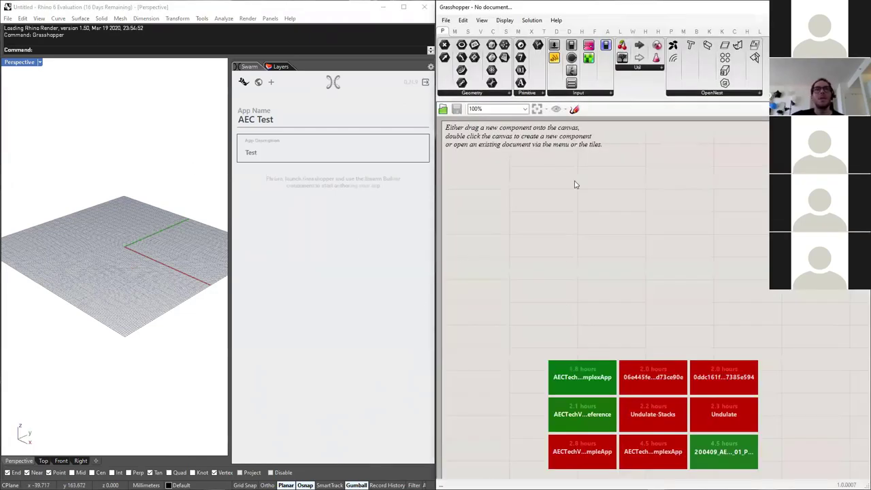
- Load the recent AECTechVirtualAcademy2020_200409_0_SimpleApp definition from the Grasshopper start canvas
{"action": "left_click", "coordinate": [305, 120]}
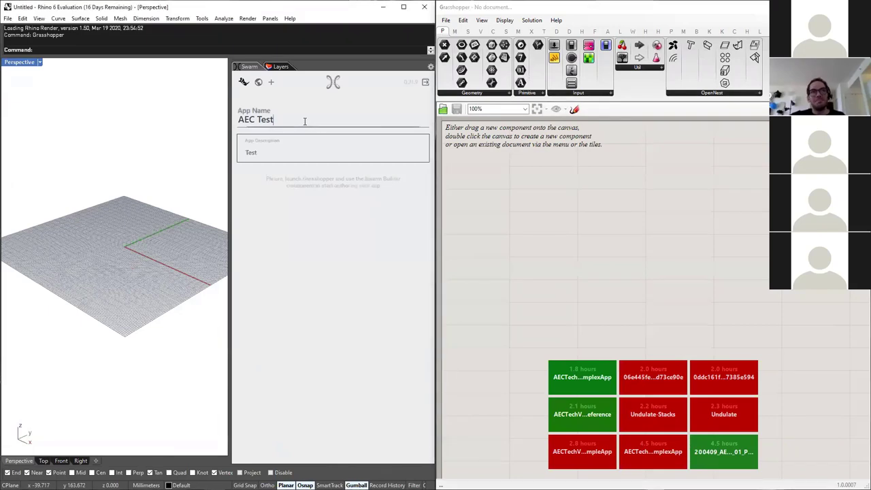
{"action": "left_click", "coordinate": [277, 152]}
{"action": "left_click", "coordinate": [647, 174]}
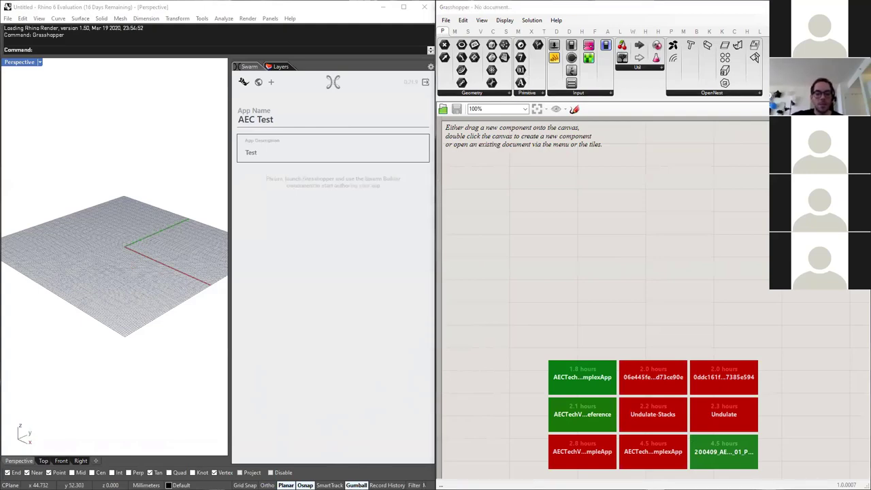
{"action": "left_click", "coordinate": [642, 446]}
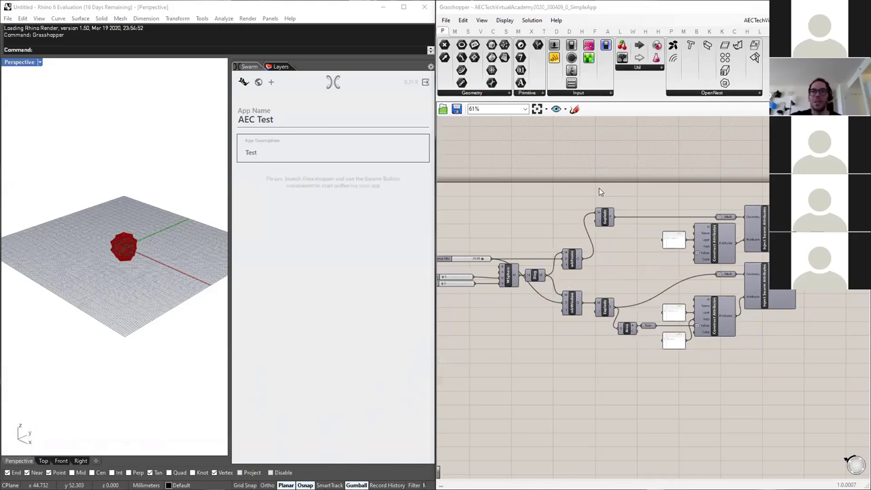
- Pan, zoom and orbit to review the definition's Swarm outputs and the red mesh
{"action": "right_click_drag", "start_coordinate": [511, 255], "coordinate": [559, 260]}
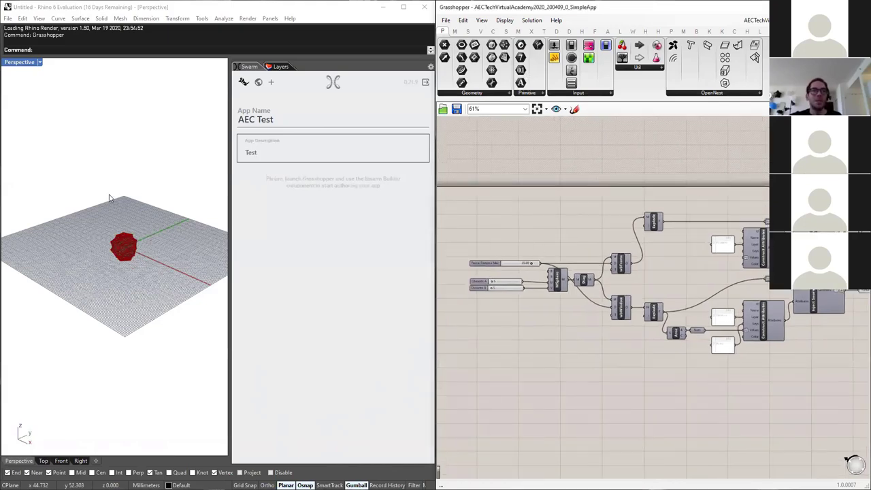
{"action": "scroll", "coordinate": [119, 219], "scroll_direction": "up", "scroll_amount": 2}
{"action": "scroll", "coordinate": [180, 307], "scroll_direction": "up", "scroll_amount": 5}
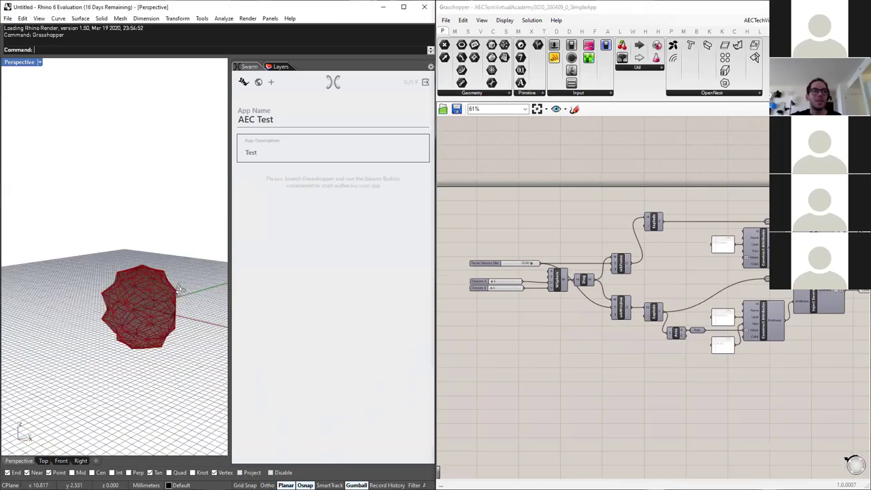
{"action": "right_click_drag", "start_coordinate": [681, 207], "coordinate": [636, 207]}
{"action": "scroll", "coordinate": [632, 263], "scroll_direction": "up", "scroll_amount": 4}
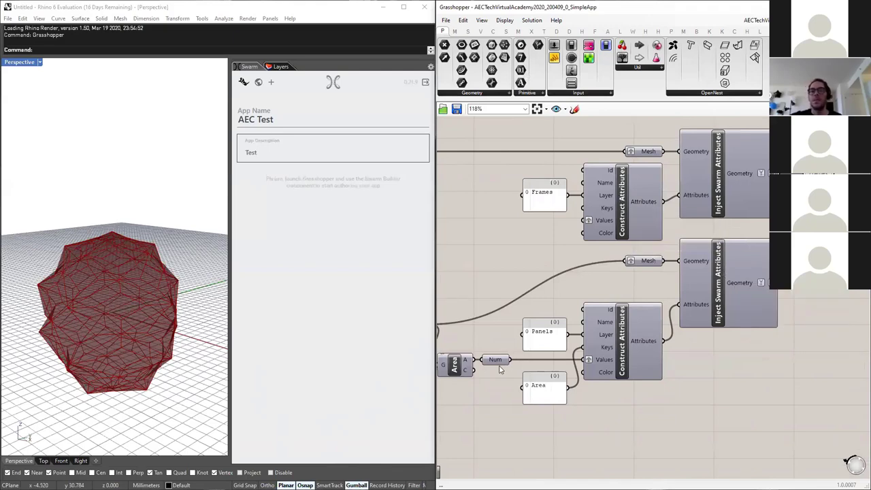
{"action": "mouse_move", "coordinate": [634, 342]}
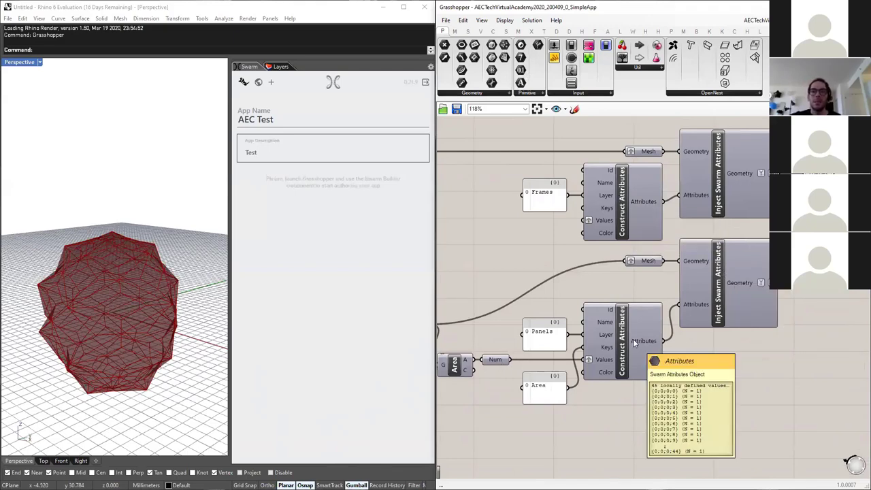
{"action": "right_click_drag", "start_coordinate": [136, 305], "coordinate": [169, 250]}
{"action": "right_click_drag", "start_coordinate": [750, 225], "coordinate": [740, 225]}
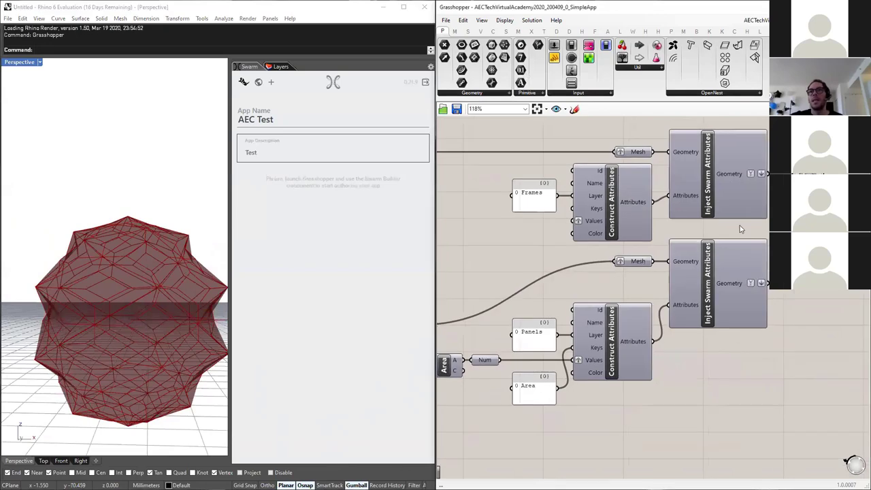
{"action": "scroll", "coordinate": [740, 225], "scroll_direction": "down", "scroll_amount": 2}
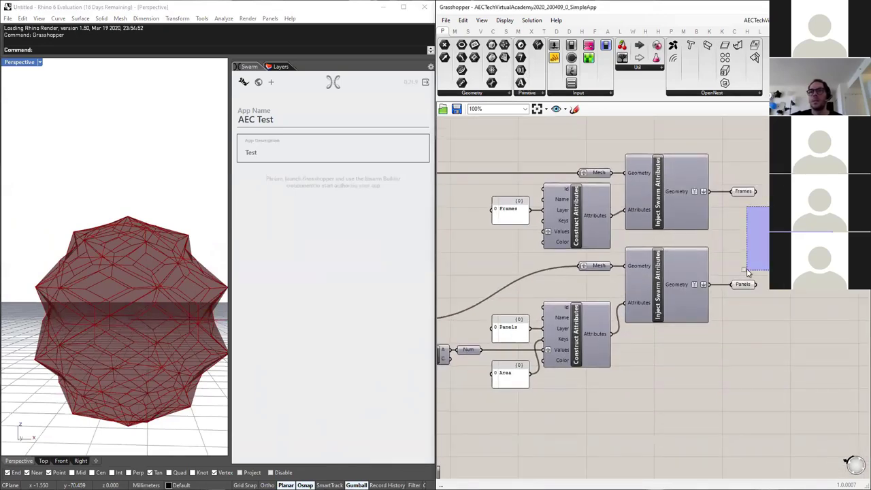
{"action": "scroll", "coordinate": [753, 271], "scroll_direction": "down", "scroll_amount": 2}
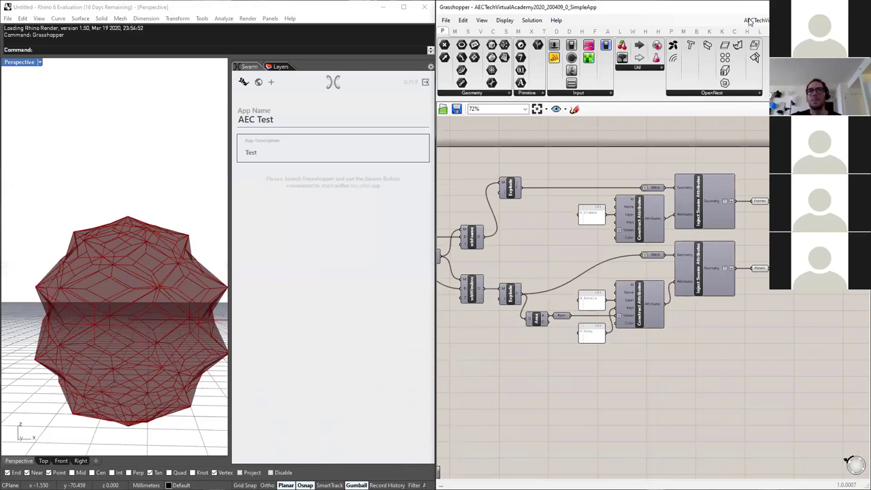
- Restore the Grasshopper window and create a new empty document via File > New Document
{"action": "key", "text": "super+Down"}
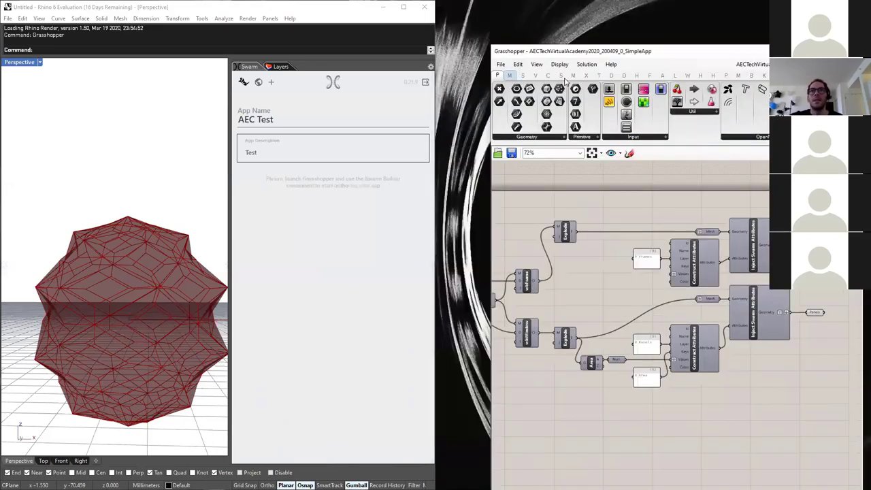
{"action": "key", "text": "alt+f"}
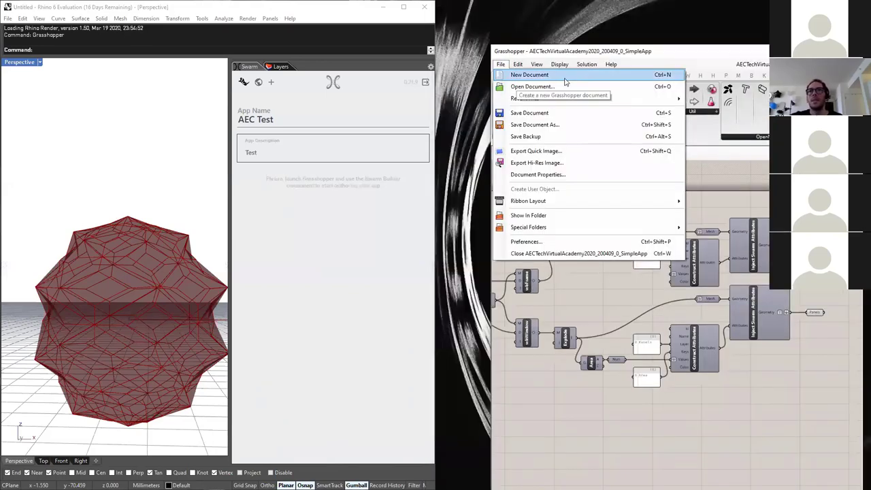
{"action": "left_click", "coordinate": [565, 77]}
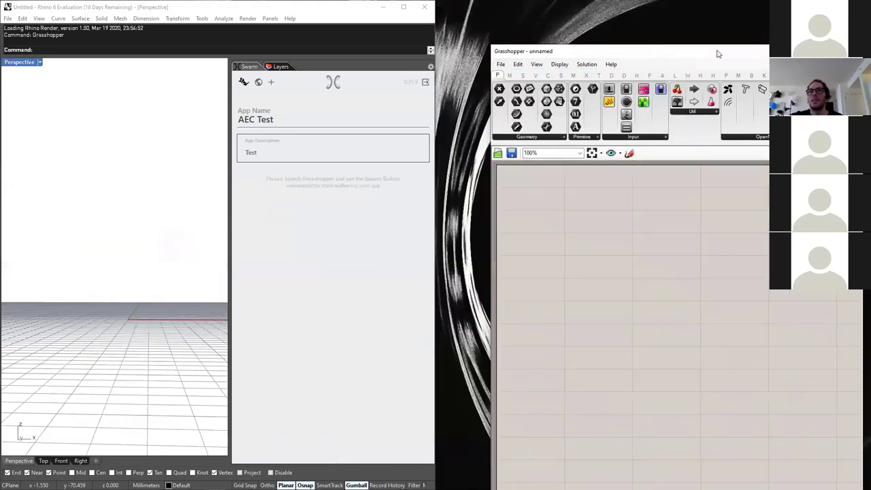
- Search 'mesh sphe' on the canvas and place a Mesh Sphere component
{"action": "key", "text": "super+Right"}
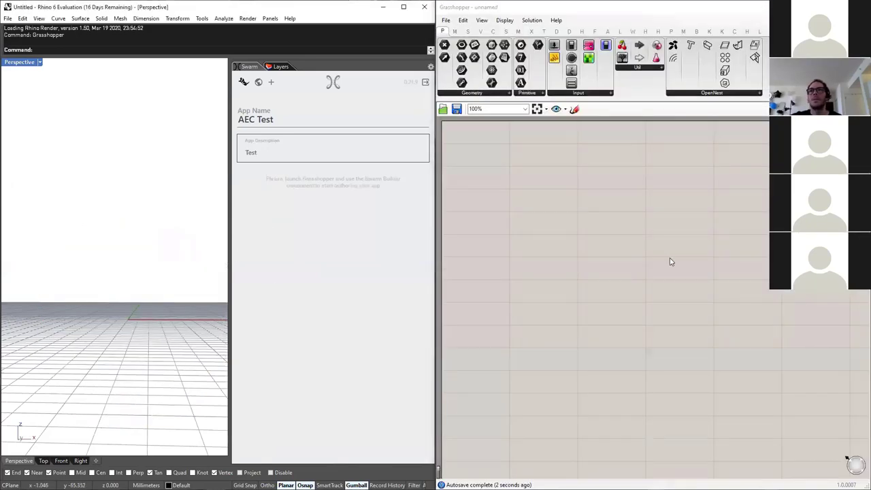
{"action": "left_click", "coordinate": [495, 294]}
{"action": "double_click", "coordinate": [574, 284]}
{"action": "type", "text": "meesh"}
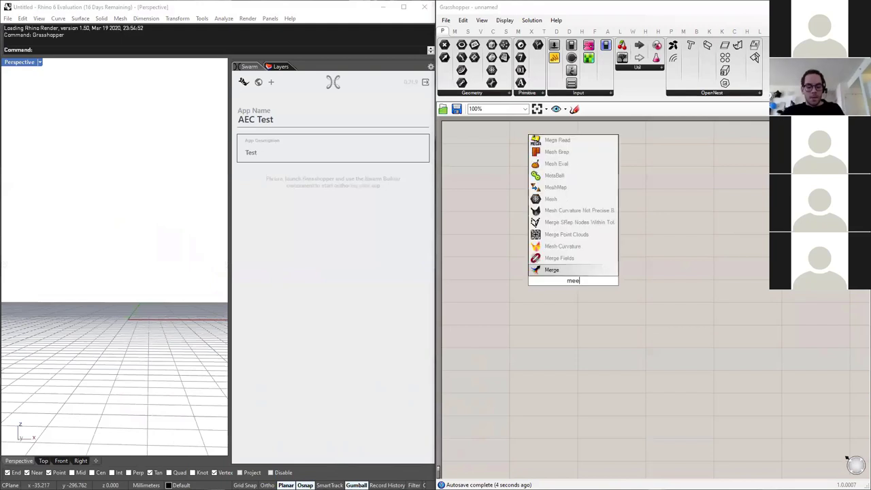
{"action": "double_click", "coordinate": [557, 320]}
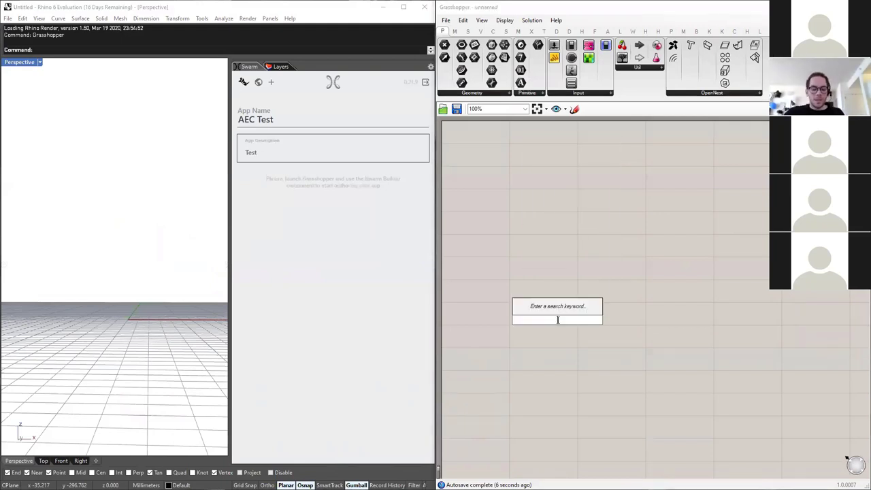
{"action": "type", "text": "mesh"}
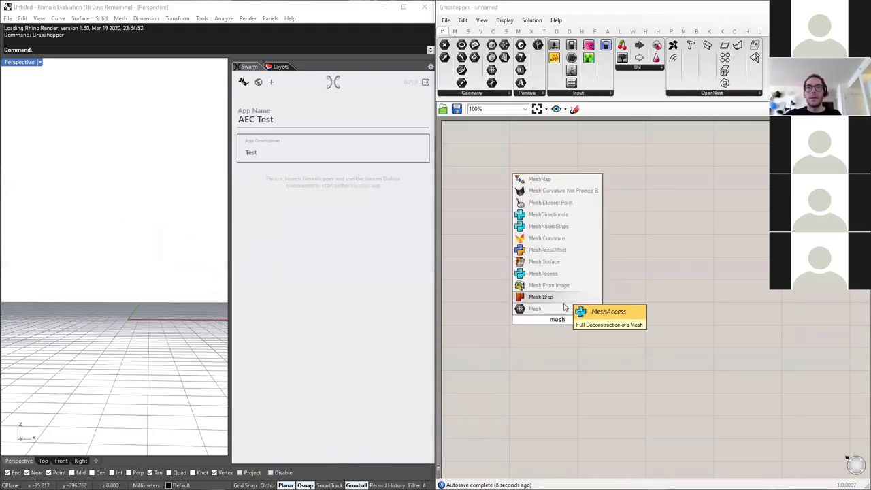
{"action": "type", "text": " sphe"}
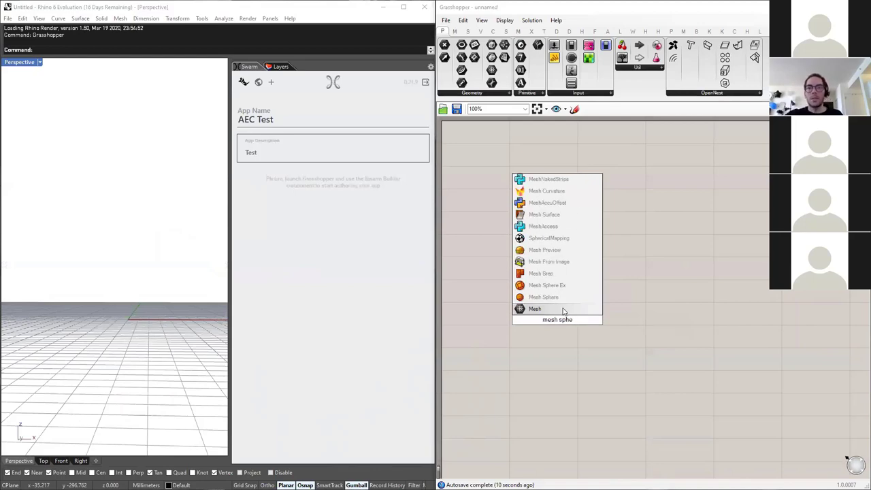
{"action": "left_click", "coordinate": [558, 298]}
- Zoom out and move the MSphere component up and to the right
{"action": "scroll", "coordinate": [143, 278], "scroll_direction": "down", "scroll_amount": 2}
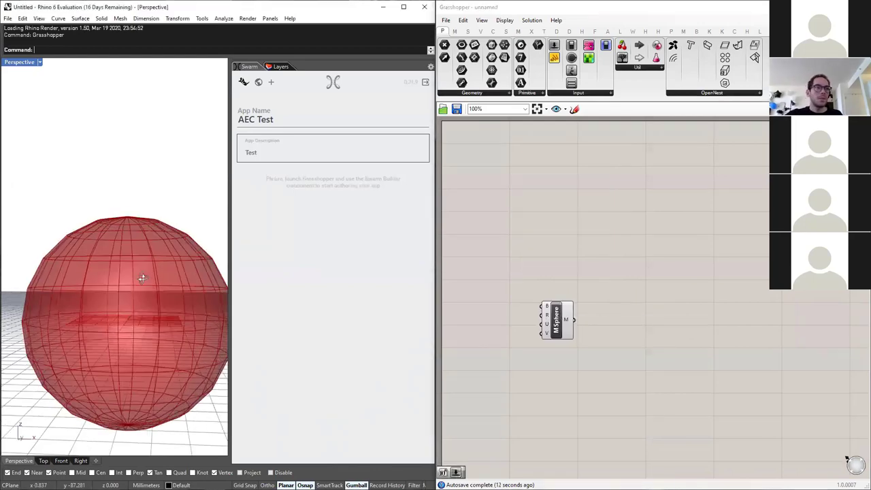
{"action": "scroll", "coordinate": [141, 273], "scroll_direction": "down", "scroll_amount": 3}
{"action": "left_click_drag", "start_coordinate": [574, 319], "coordinate": [633, 260]}
{"action": "left_click_drag", "start_coordinate": [557, 320], "coordinate": [615, 231]}
- Add Number Sliders for the sphere, setting V Count to 10 and U Count to 5
{"action": "double_click", "coordinate": [576, 248]}
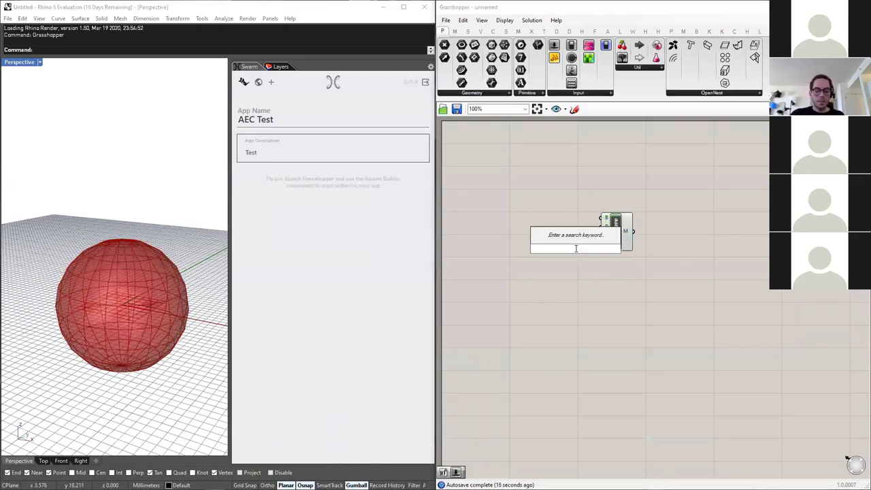
{"action": "type", "text": "3<25"}
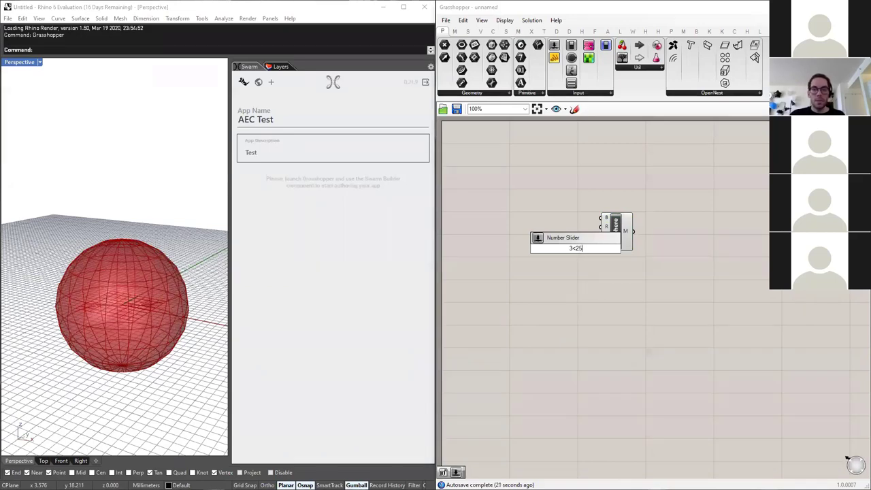
{"action": "key", "text": "Return"}
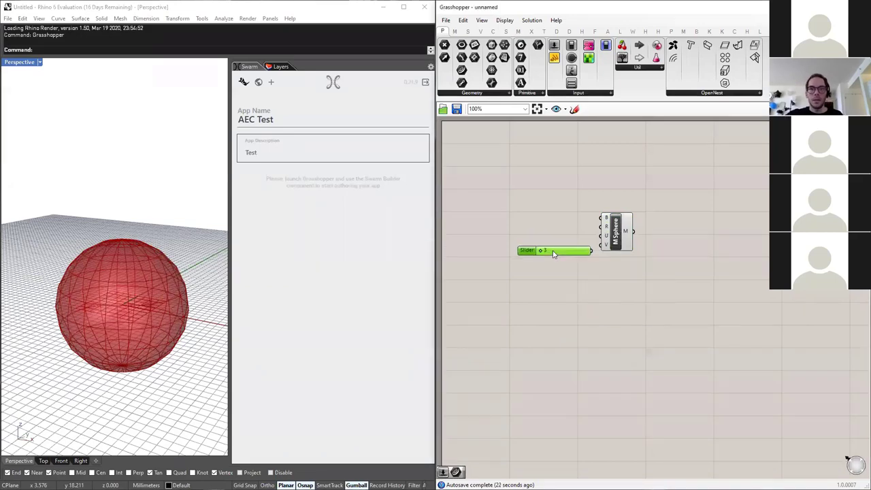
{"action": "left_click_drag", "start_coordinate": [554, 253], "coordinate": [608, 234]}
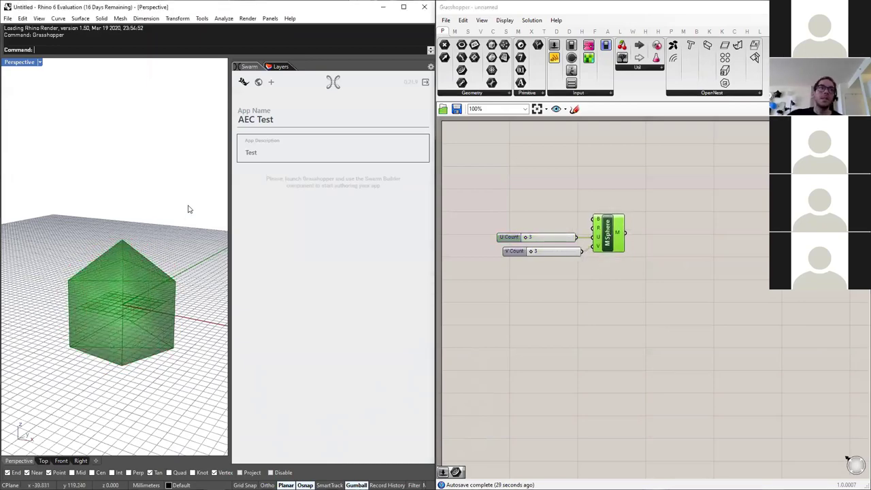
{"action": "right_click_drag", "start_coordinate": [136, 230], "coordinate": [529, 247]}
{"action": "scroll", "coordinate": [533, 253], "scroll_direction": "up", "scroll_amount": 2}
{"action": "left_click_drag", "start_coordinate": [532, 253], "coordinate": [550, 253]}
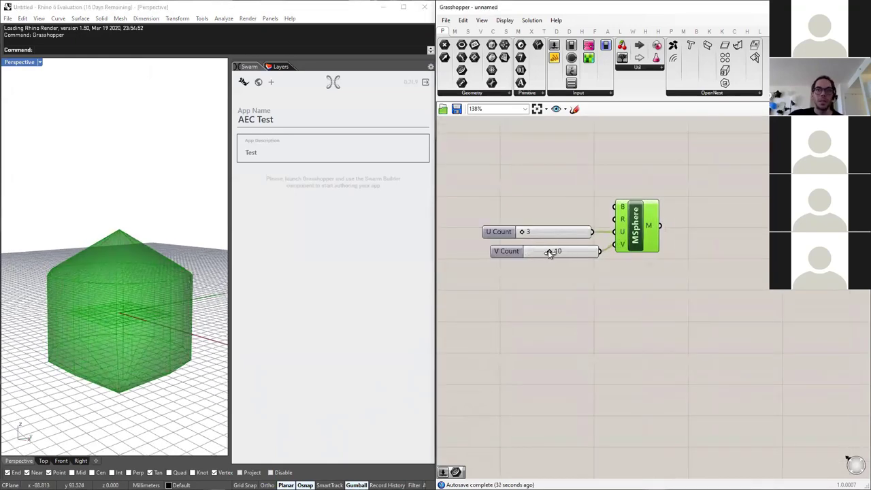
{"action": "left_click", "coordinate": [571, 216]}
{"action": "right_click_drag", "start_coordinate": [568, 192], "coordinate": [552, 222]}
{"action": "scroll", "coordinate": [607, 251], "scroll_direction": "down", "scroll_amount": 1}
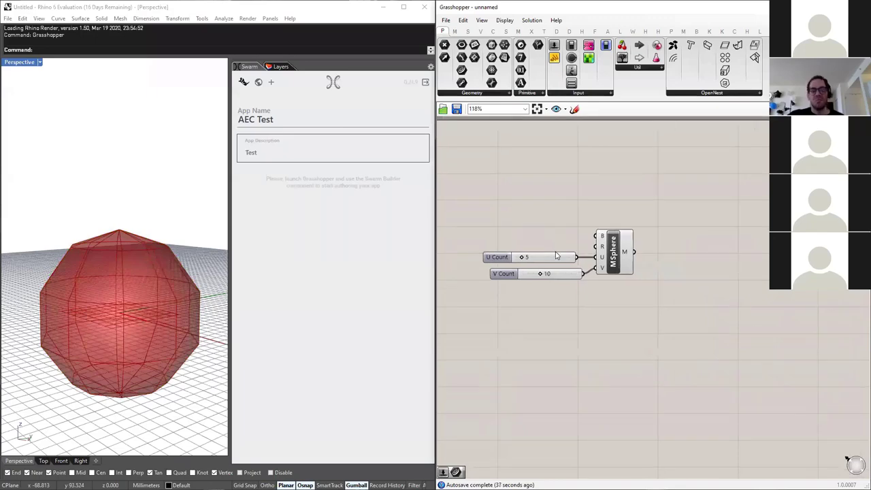
- Add a slider wired to the MSphere radius and set it to 14
{"action": "double_click", "coordinate": [558, 227]}
{"action": "type", "text": "5"}
{"action": "key", "text": "Return"}
{"action": "left_click_drag", "start_coordinate": [602, 247], "coordinate": [575, 233]}
{"action": "left_click_drag", "start_coordinate": [516, 233], "coordinate": [550, 235]}
{"action": "scroll", "coordinate": [639, 262], "scroll_direction": "down", "scroll_amount": 2}
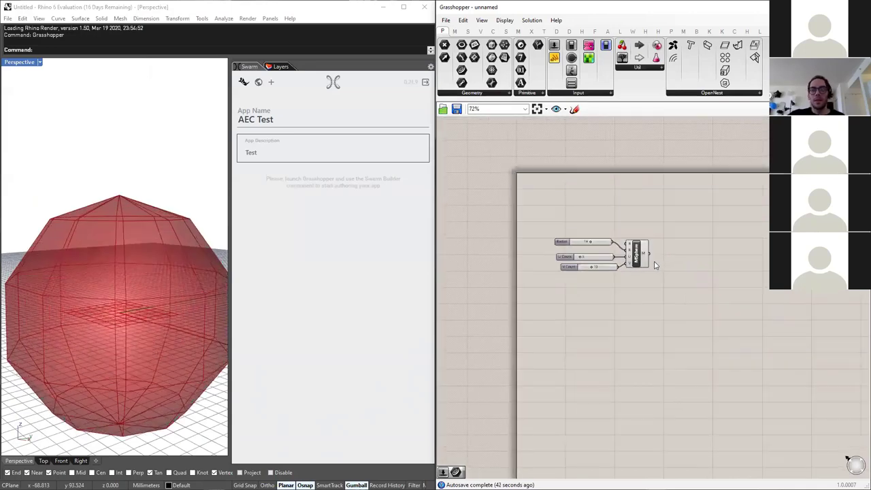
{"action": "scroll", "coordinate": [640, 262], "scroll_direction": "up", "scroll_amount": 1}
{"action": "double_click", "coordinate": [640, 261]}
- Add a Mesh parameter and wire the sphere's mesh output into it
{"action": "type", "text": "mesh"}
{"action": "left_click", "coordinate": [638, 253]}
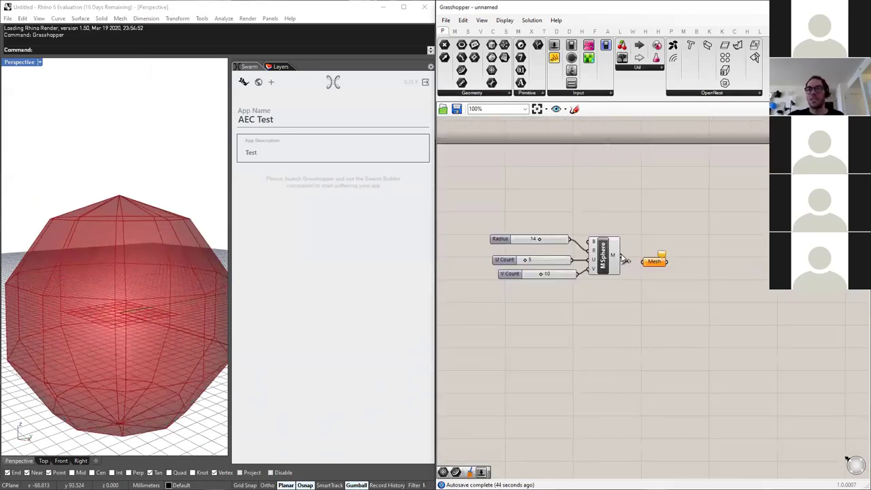
{"action": "left_click_drag", "start_coordinate": [613, 256], "coordinate": [641, 255]}
{"action": "left_click", "coordinate": [652, 255]}
{"action": "left_click_drag", "start_coordinate": [614, 202], "coordinate": [564, 292]}
{"action": "middle_click", "coordinate": [603, 243]}
{"action": "left_click", "coordinate": [578, 313]}
- Raise the U Count slider from 5 to 9 for a rounder sphere
{"action": "scroll", "coordinate": [183, 248], "scroll_direction": "down", "scroll_amount": 5}
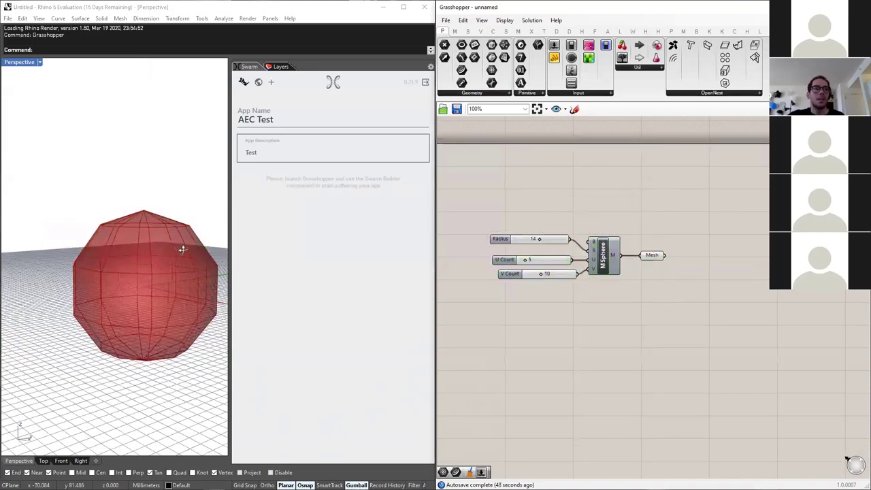
{"action": "scroll", "coordinate": [154, 261], "scroll_direction": "up", "scroll_amount": 5}
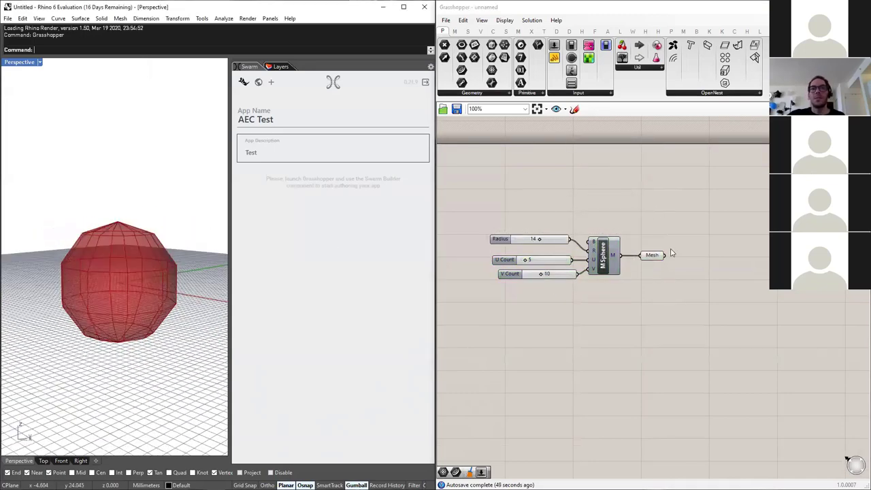
{"action": "left_click_drag", "start_coordinate": [557, 278], "coordinate": [553, 283]}
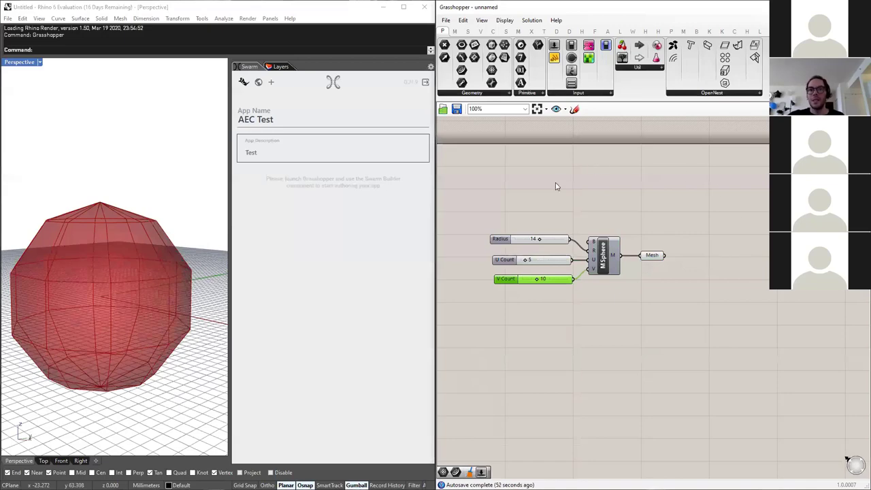
{"action": "double_click", "coordinate": [688, 232]}
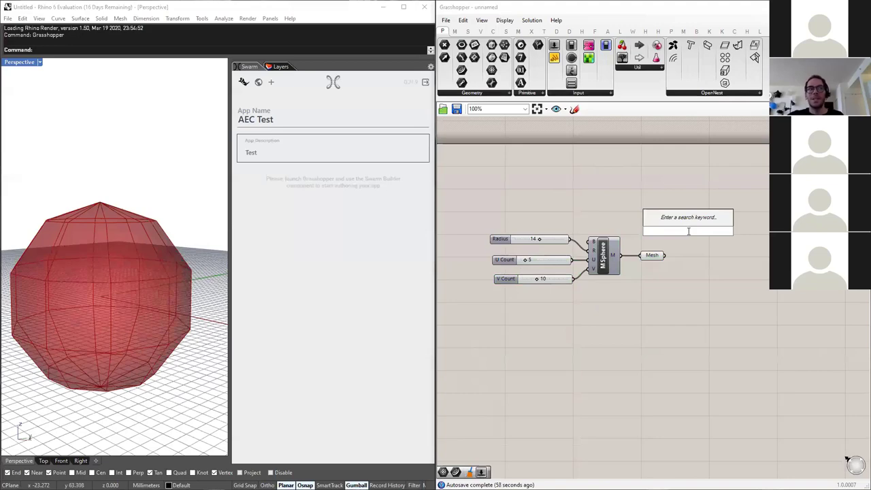
{"action": "left_click", "coordinate": [523, 263]}
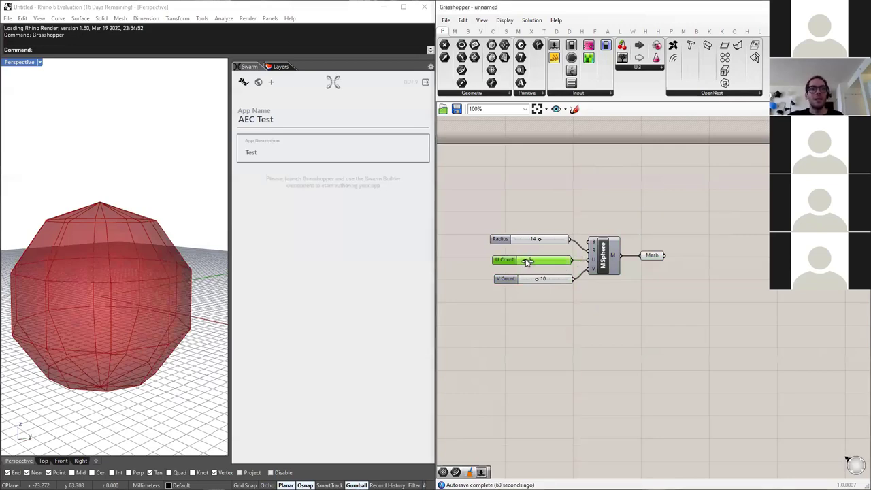
{"action": "left_click_drag", "start_coordinate": [528, 262], "coordinate": [533, 260]}
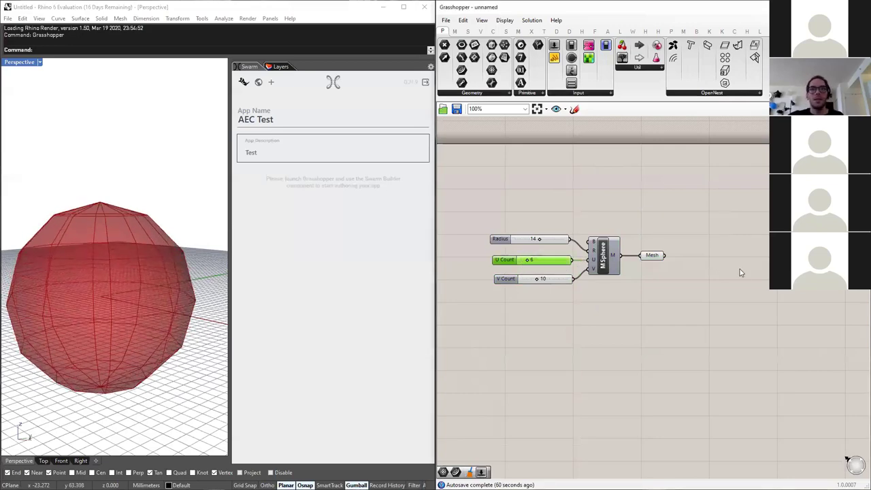
{"action": "right_click_drag", "start_coordinate": [693, 254], "coordinate": [683, 251]}
{"action": "double_click", "coordinate": [683, 250]}
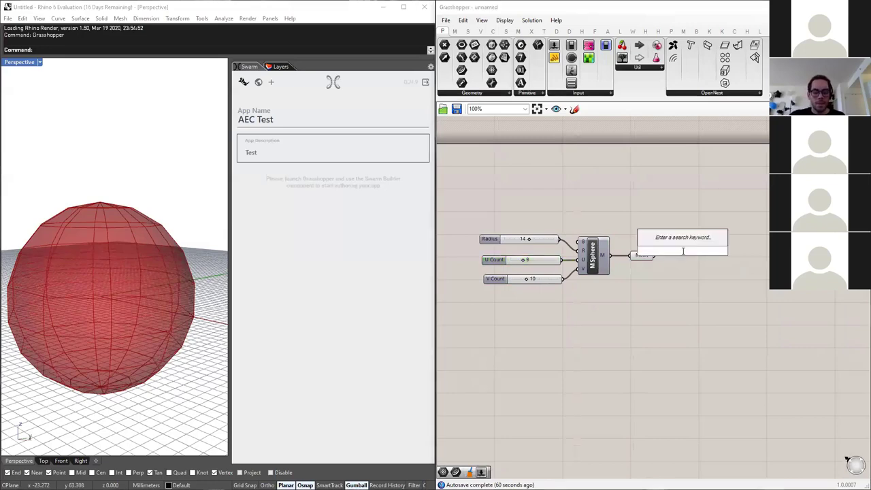
- Search 'swa' and place a Swarm Builder component right of the Mesh parameter
{"action": "type", "text": "swa"}
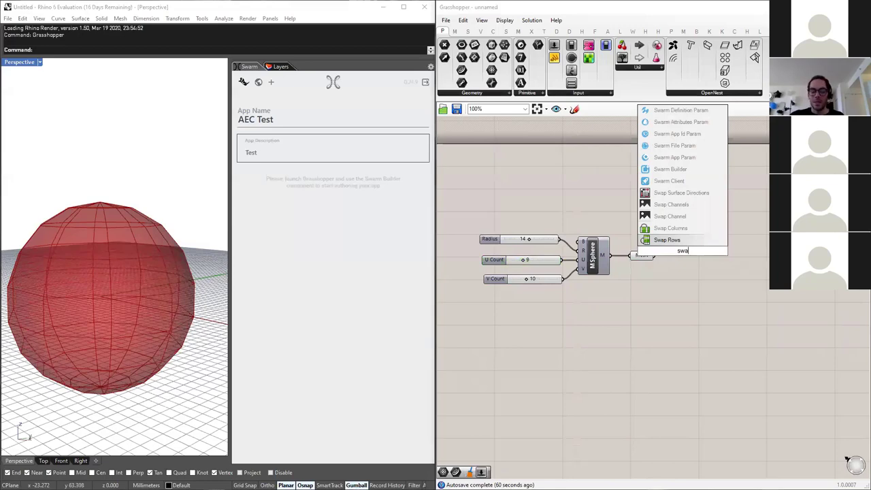
{"action": "left_click", "coordinate": [698, 168]}
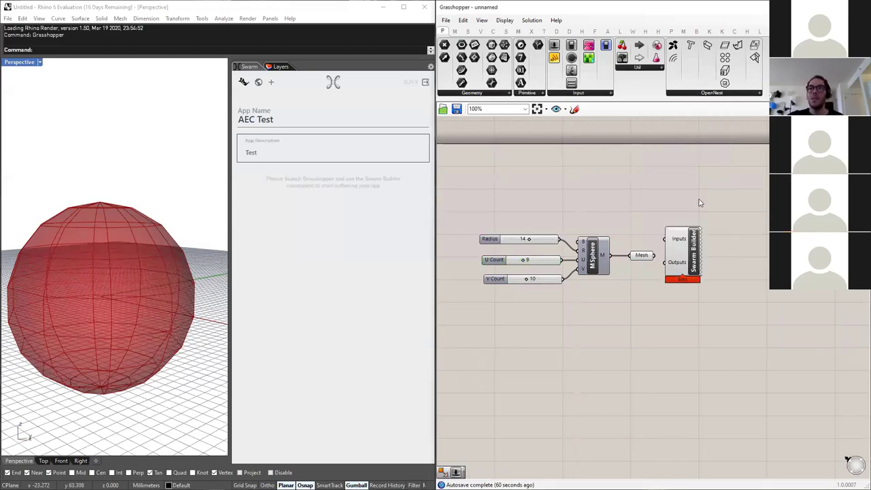
{"action": "left_click_drag", "start_coordinate": [701, 258], "coordinate": [714, 268]}
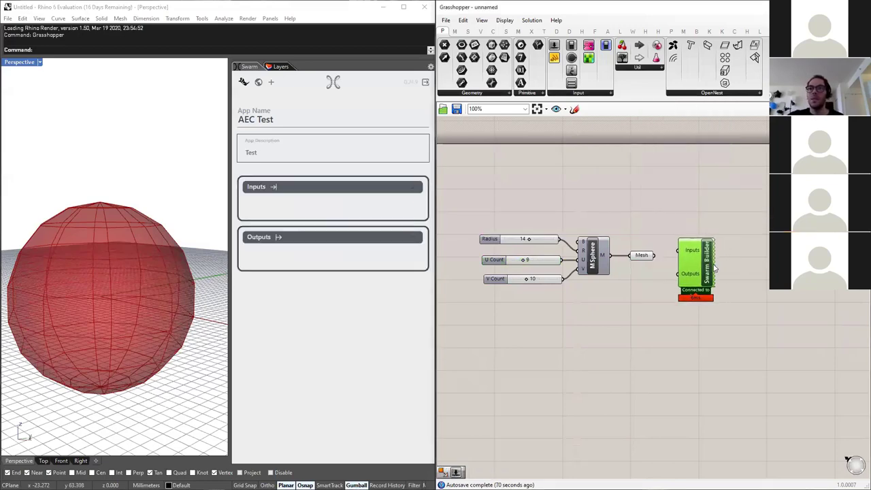
{"action": "scroll", "coordinate": [714, 265], "scroll_direction": "up", "scroll_amount": 1}
{"action": "scroll", "coordinate": [702, 312], "scroll_direction": "up", "scroll_amount": 3}
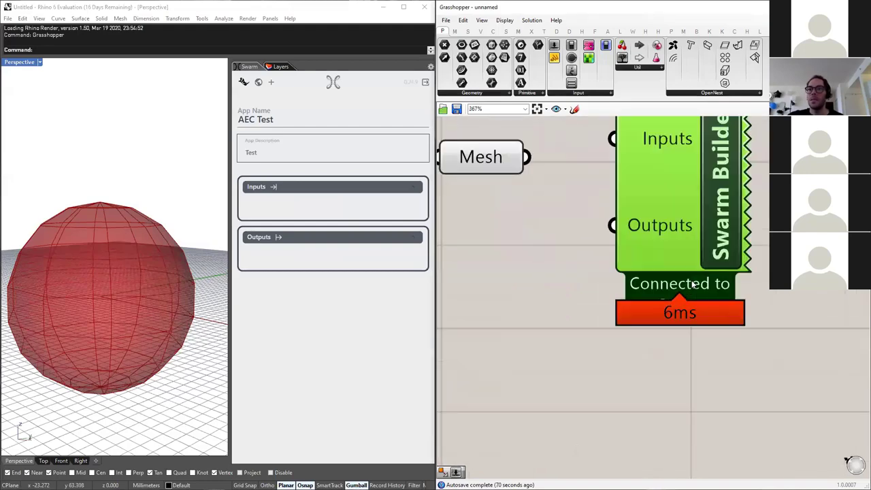
{"action": "scroll", "coordinate": [686, 299], "scroll_direction": "down", "scroll_amount": 2}
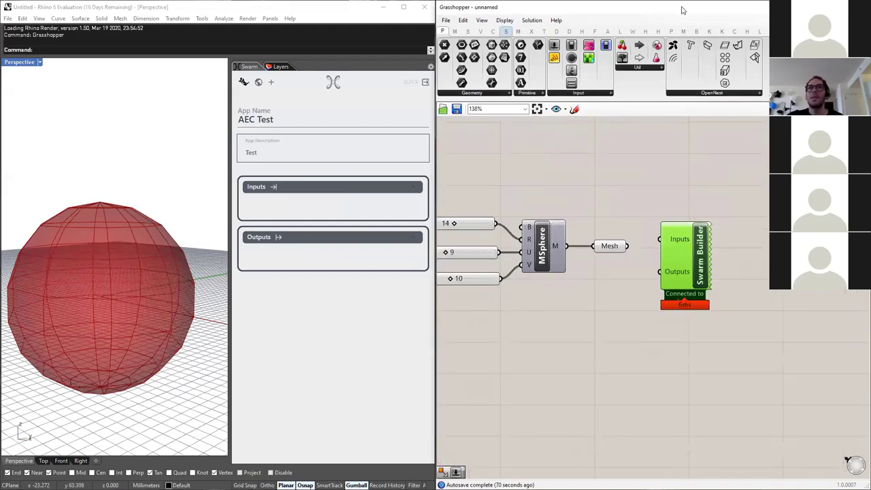
{"action": "left_click_drag", "start_coordinate": [683, 10], "coordinate": [735, 71]}
{"action": "left_click", "coordinate": [534, 81]}
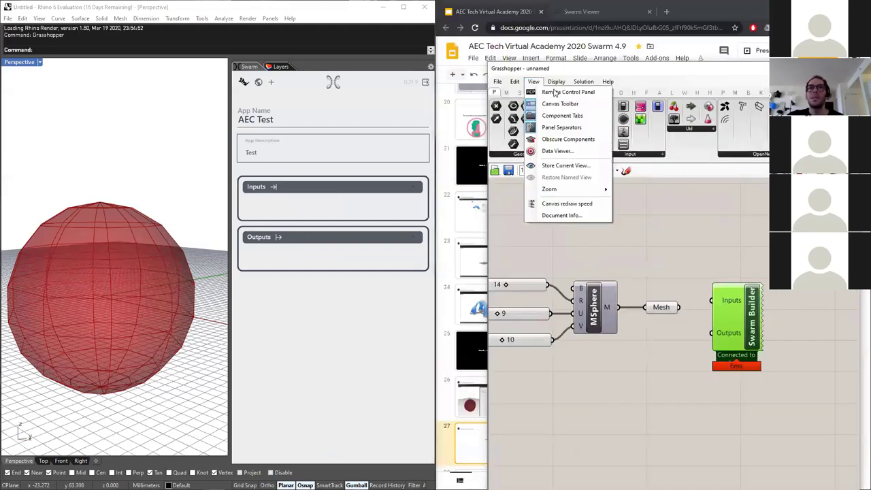
- Browse the View menu, then nudge the Swarm Builder slightly up and left
{"action": "mouse_move", "coordinate": [559, 86]}
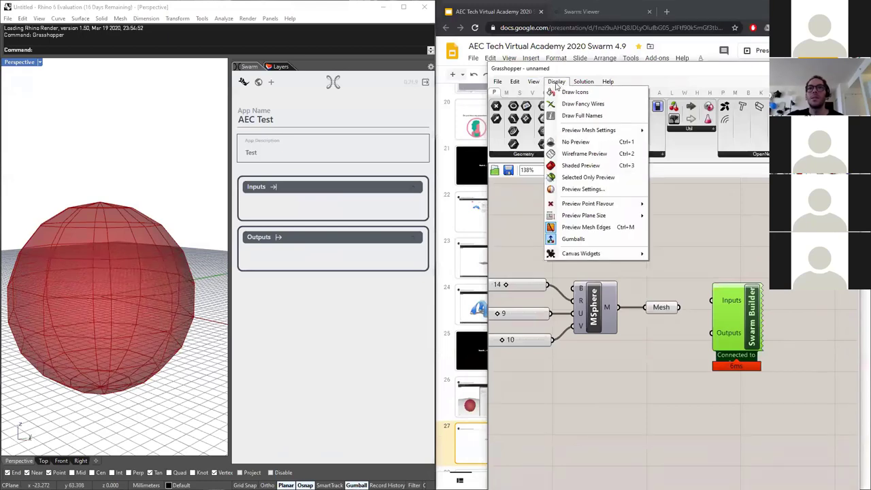
{"action": "left_click", "coordinate": [514, 81]}
{"action": "left_click", "coordinate": [534, 81]}
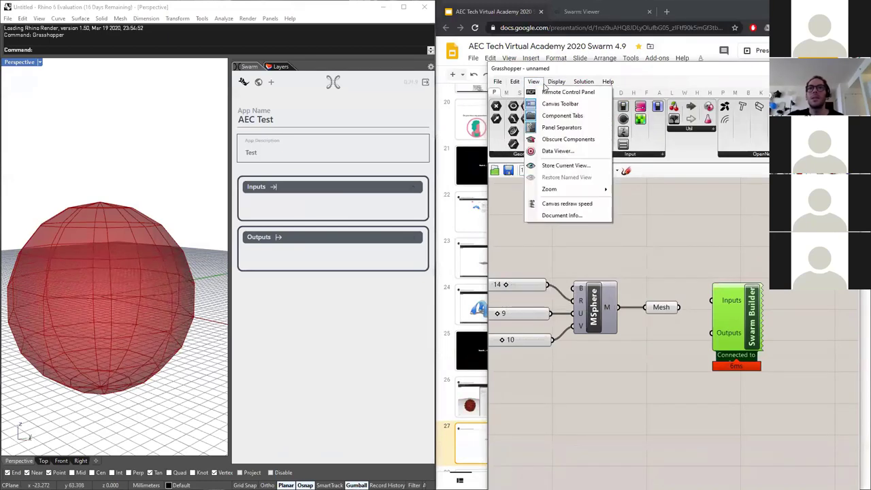
{"action": "mouse_move", "coordinate": [552, 83]}
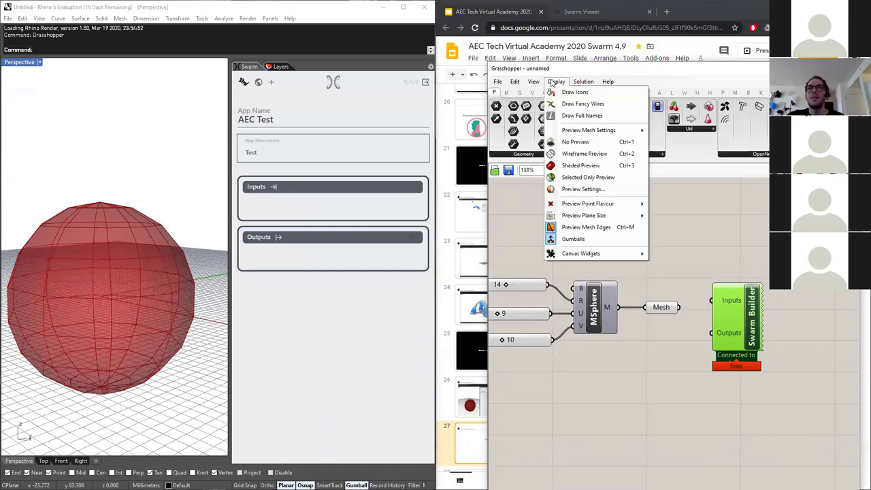
{"action": "left_click_drag", "start_coordinate": [735, 307], "coordinate": [721, 287]}
- Snap Grasshopper to the right half of the screen and move the Swarm Builder further right
{"action": "key", "text": "super+Right"}
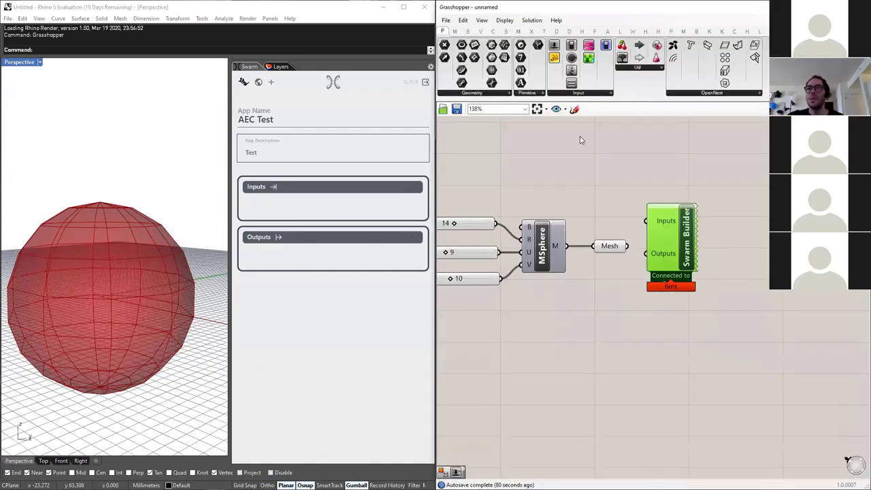
{"action": "right_click_drag", "start_coordinate": [570, 244], "coordinate": [586, 248]}
{"action": "left_click", "coordinate": [586, 286]}
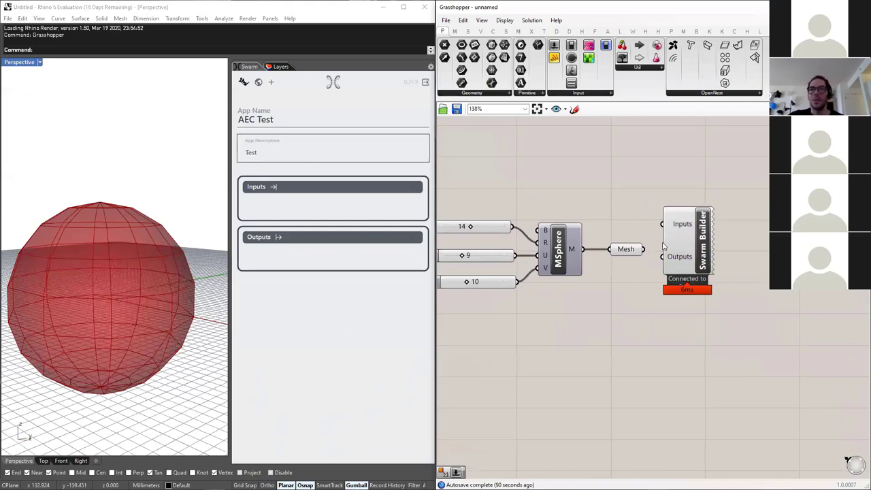
{"action": "scroll", "coordinate": [664, 247], "scroll_direction": "down", "scroll_amount": 2}
{"action": "left_click_drag", "start_coordinate": [688, 239], "coordinate": [719, 242]}
{"action": "left_click", "coordinate": [673, 221]}
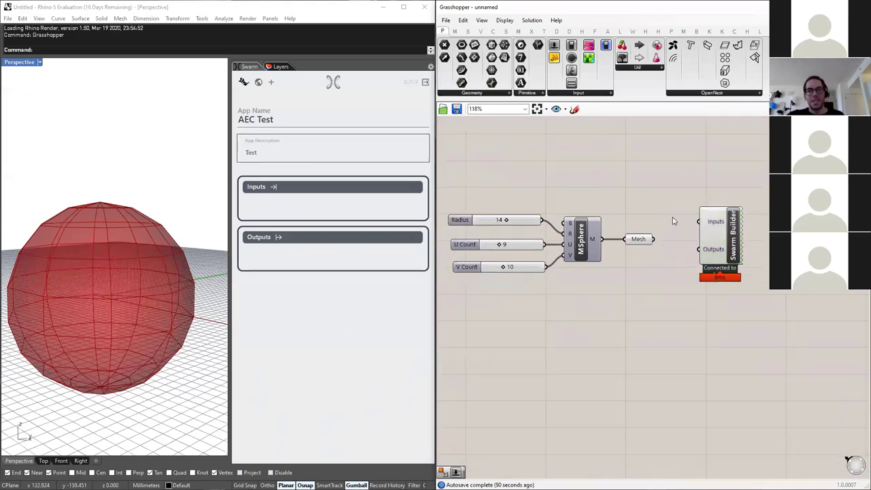
- Select the sphere's Mesh parameter and nudge it slightly down beside the Swarm Builder
{"action": "left_click", "coordinate": [644, 239]}
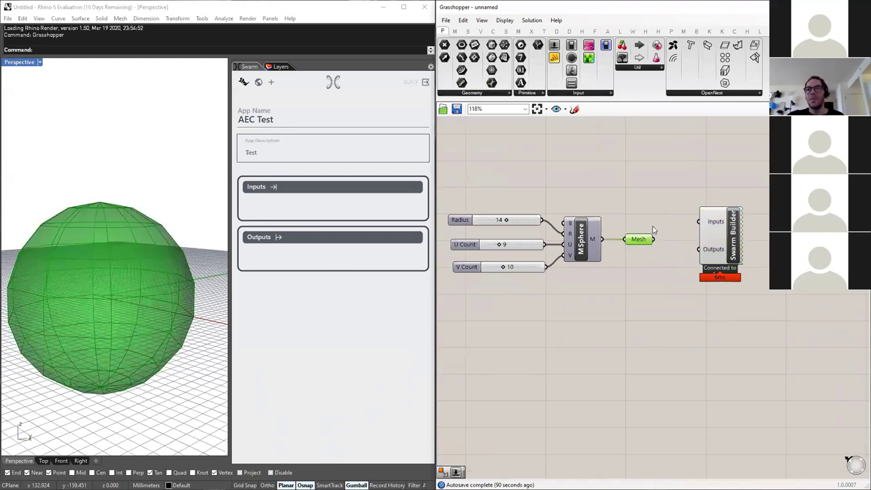
{"action": "left_click_drag", "start_coordinate": [655, 238], "coordinate": [700, 251]}
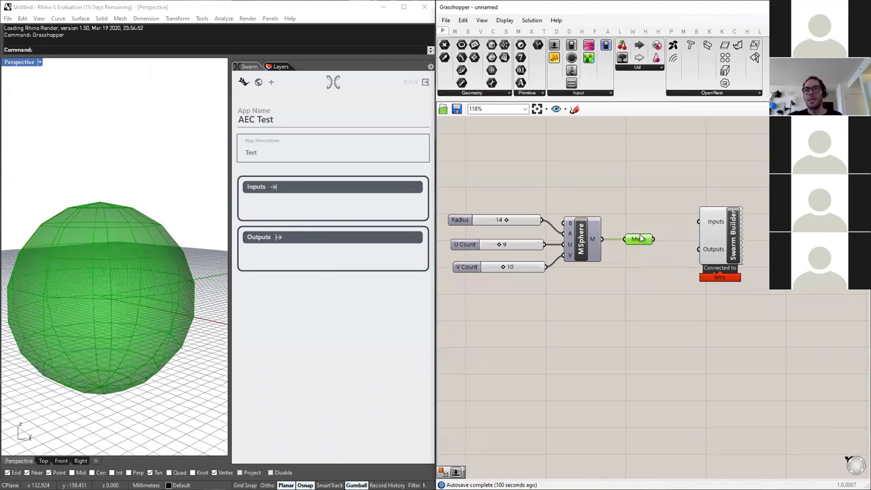
{"action": "left_click_drag", "start_coordinate": [641, 238], "coordinate": [645, 241]}
- Place Mesh, Brep and Curve parameters stacked below the sphere's Mesh, then box-select all three
{"action": "left_click", "coordinate": [484, 92]}
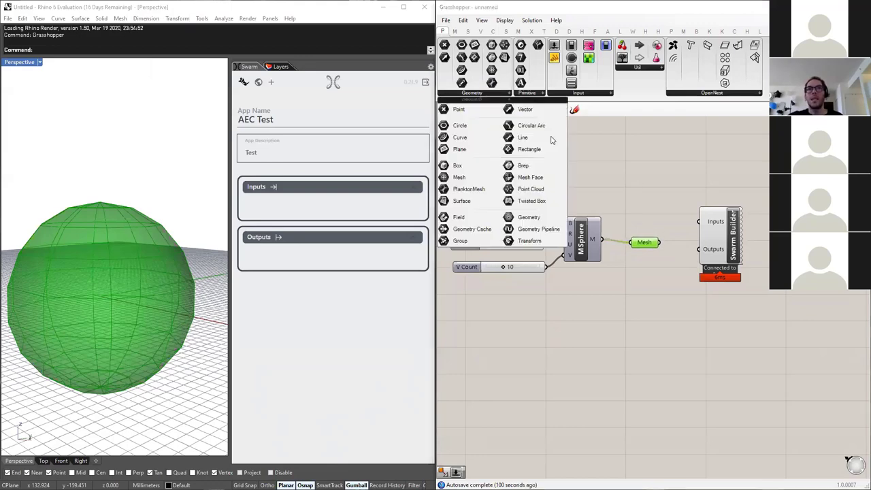
{"action": "left_click", "coordinate": [522, 165]}
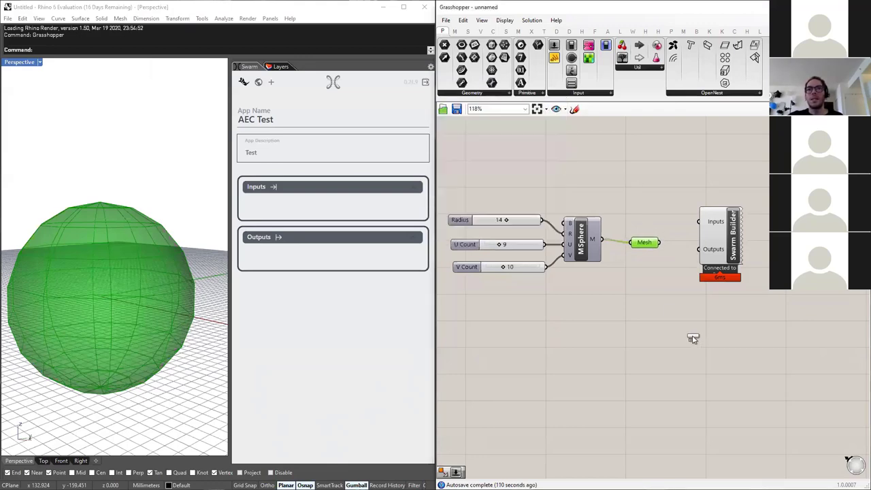
{"action": "left_click", "coordinate": [646, 310]}
{"action": "left_click", "coordinate": [484, 92]}
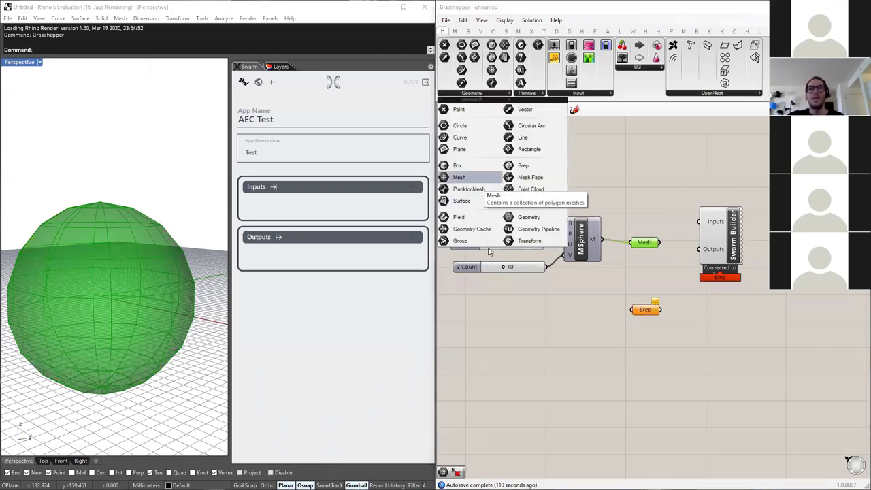
{"action": "left_click", "coordinate": [460, 177]}
{"action": "left_click", "coordinate": [642, 285]}
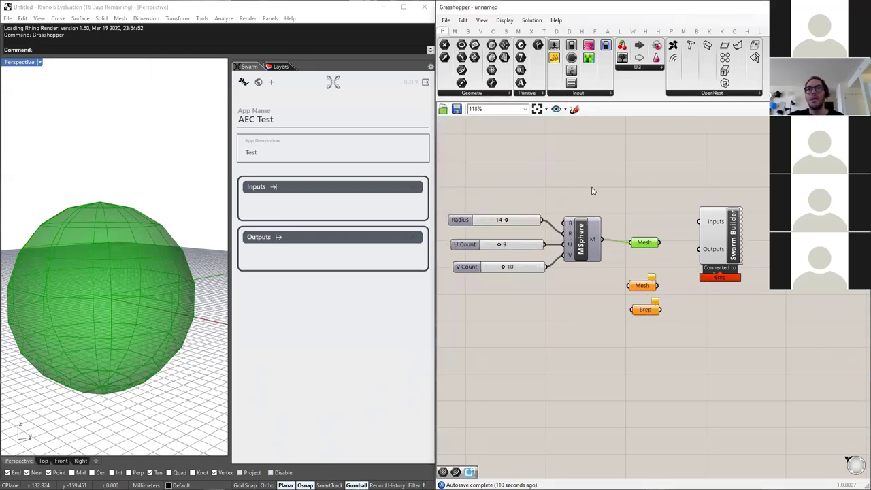
{"action": "left_click", "coordinate": [485, 93]}
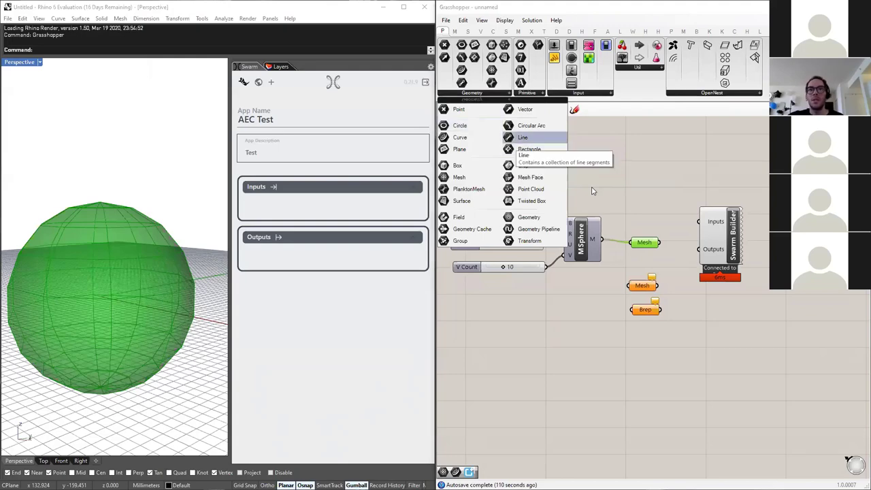
{"action": "left_click", "coordinate": [460, 137]}
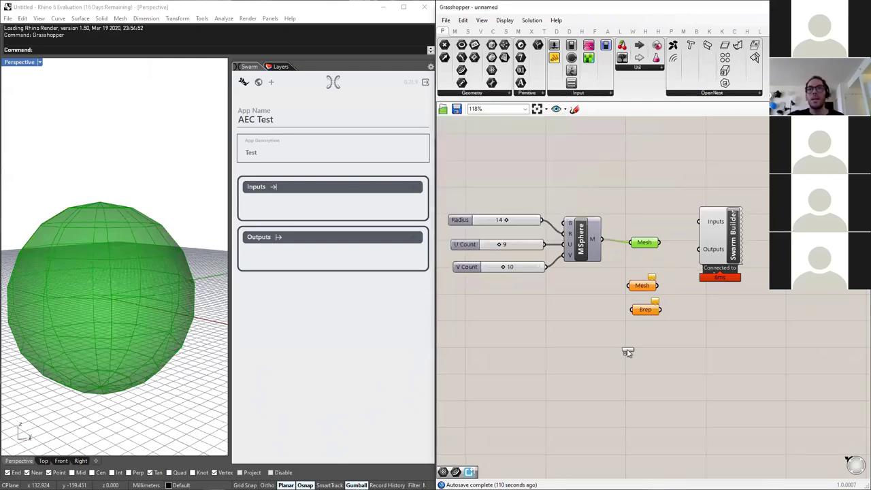
{"action": "left_click", "coordinate": [643, 329]}
{"action": "left_click_drag", "start_coordinate": [660, 268], "coordinate": [621, 354]}
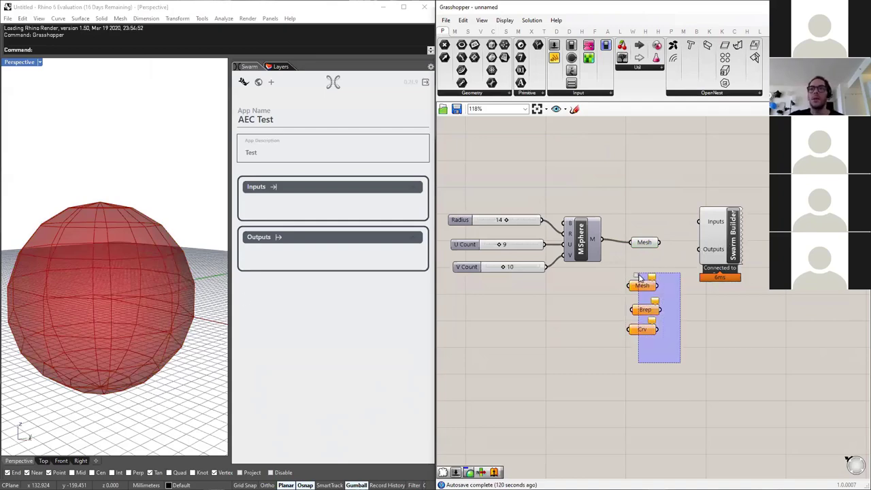
- Delete the three spare Mesh, Brep and Crv parameters
{"action": "key", "text": "Delete"}
{"action": "right_click_drag", "start_coordinate": [644, 259], "coordinate": [638, 259]}
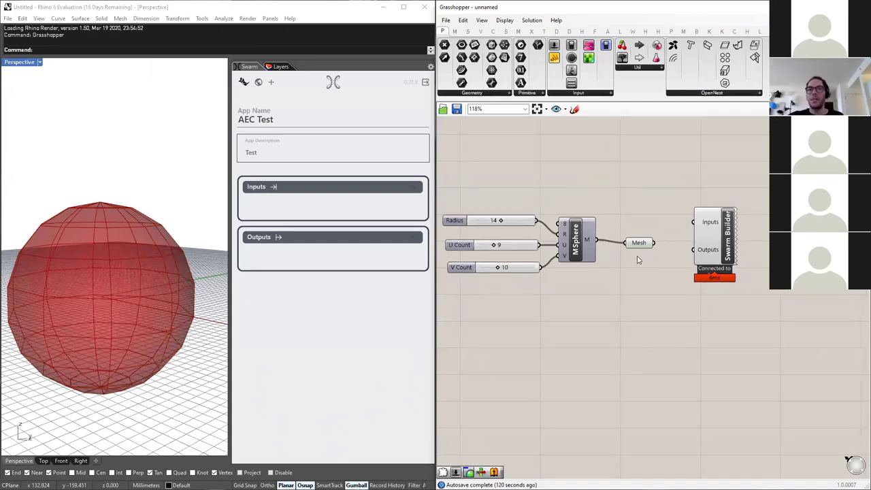
{"action": "left_click_drag", "start_coordinate": [642, 247], "coordinate": [635, 243]}
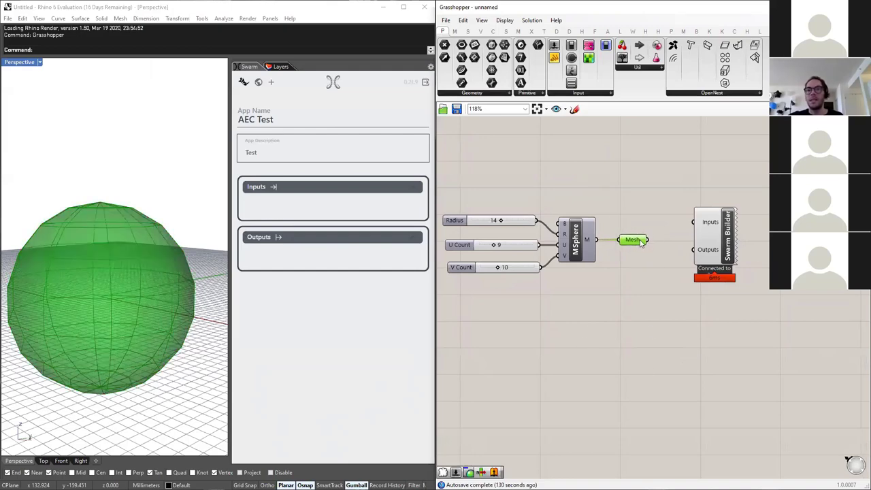
- Wire the sphere's Mesh into the Swarm Builder's Outputs so Swarm lists a Mesh output
{"action": "left_click_drag", "start_coordinate": [646, 242], "coordinate": [697, 251]}
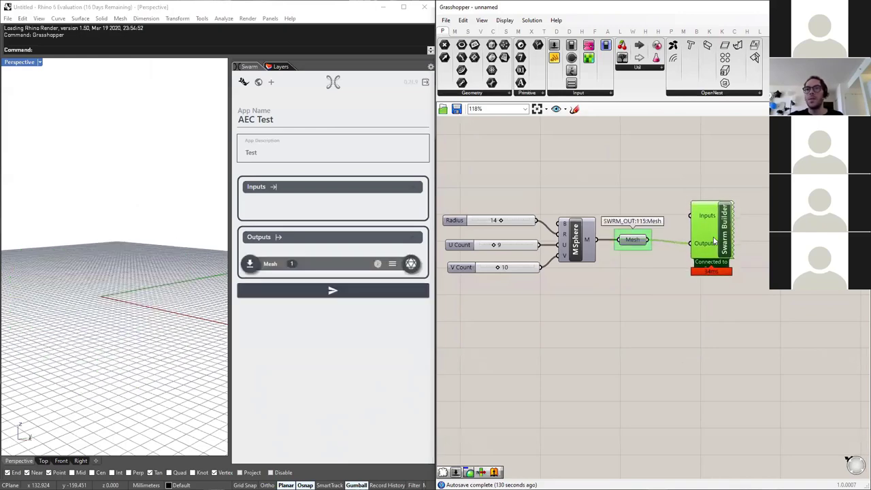
{"action": "right_click_drag", "start_coordinate": [652, 248], "coordinate": [666, 254]}
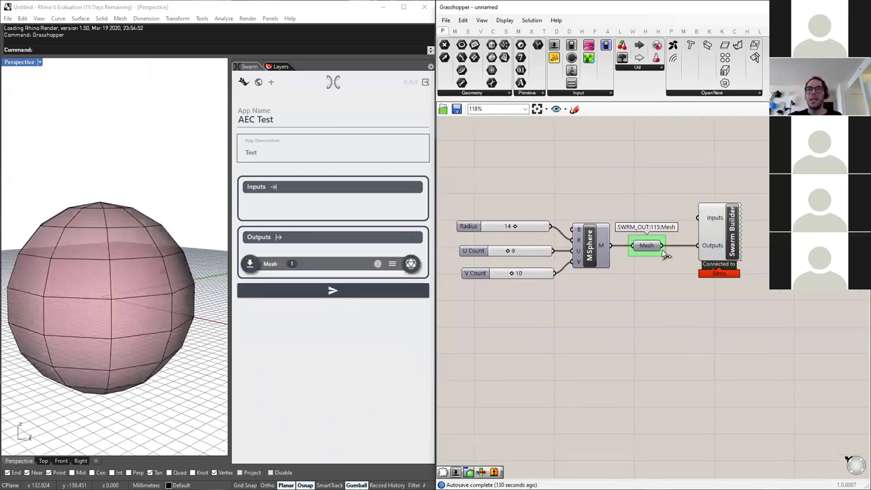
{"action": "mouse_move", "coordinate": [658, 249]}
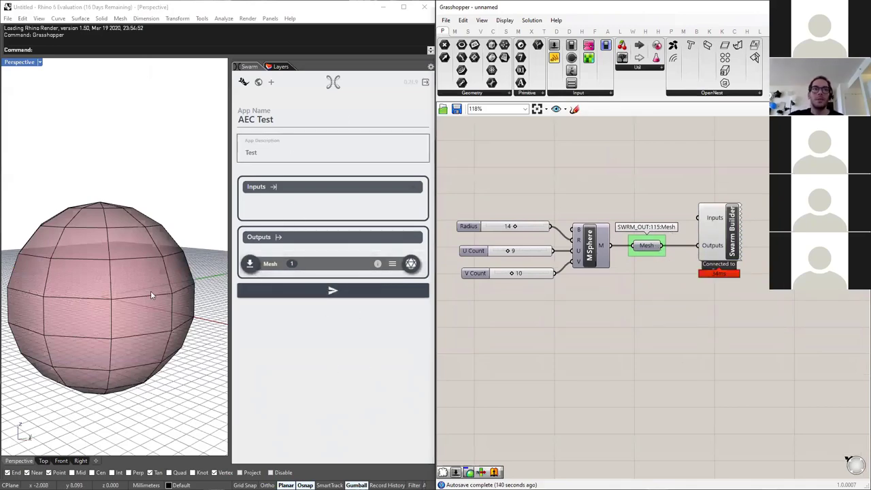
{"action": "scroll", "coordinate": [150, 291], "scroll_direction": "down", "scroll_amount": 3}
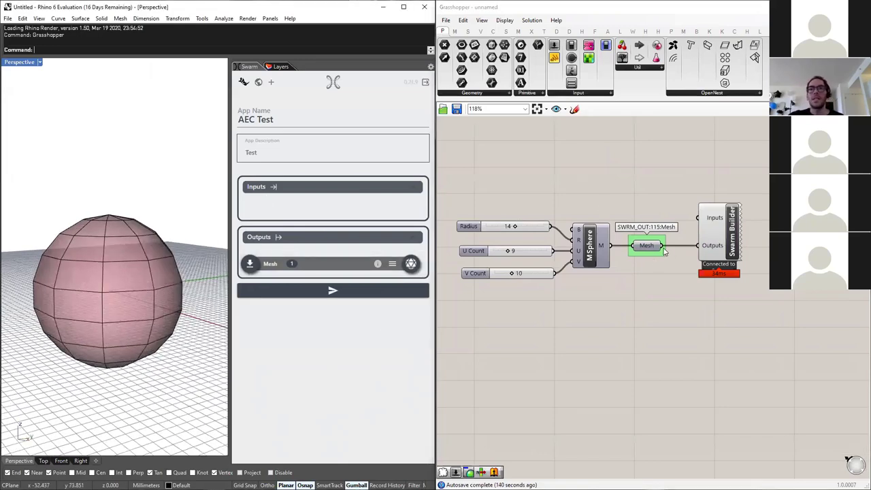
{"action": "right_click_drag", "start_coordinate": [666, 251], "coordinate": [657, 254]}
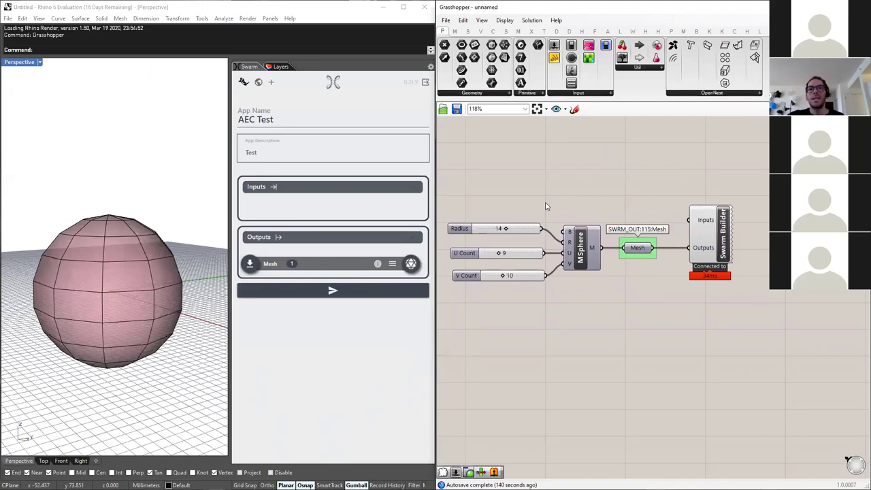
- Rearrange the Radius, U Count and V Count sliders to the left of the definition
{"action": "left_click_drag", "start_coordinate": [546, 206], "coordinate": [446, 289]}
{"action": "left_click_drag", "start_coordinate": [512, 265], "coordinate": [495, 223]}
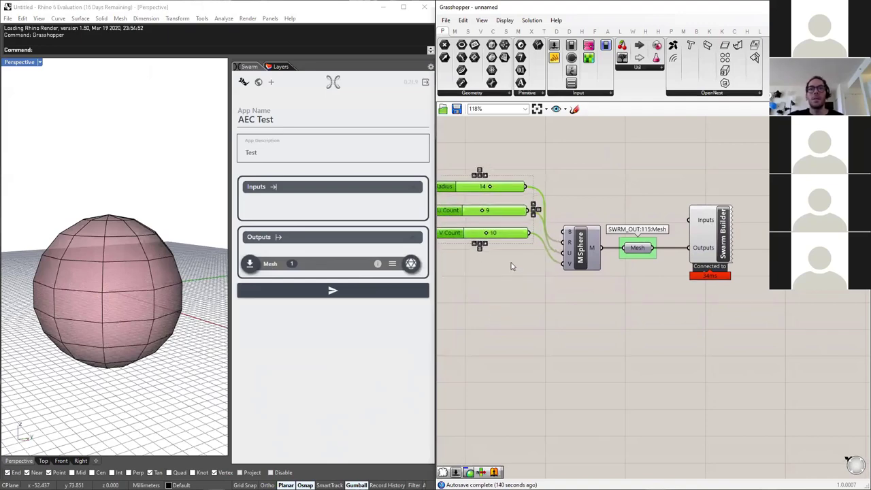
{"action": "left_click", "coordinate": [554, 190]}
{"action": "right_click_drag", "start_coordinate": [565, 194], "coordinate": [589, 208]}
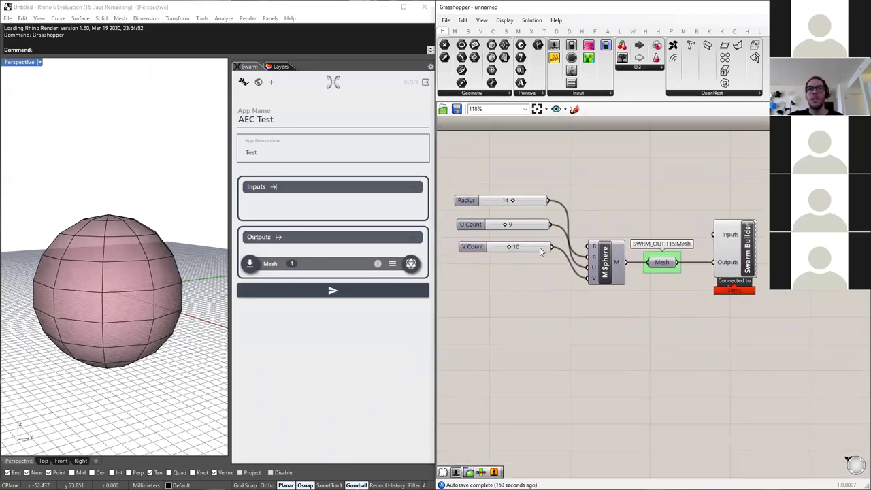
{"action": "left_click_drag", "start_coordinate": [473, 247], "coordinate": [465, 275]}
{"action": "left_click_drag", "start_coordinate": [471, 224], "coordinate": [466, 239]}
{"action": "left_click", "coordinate": [565, 185]}
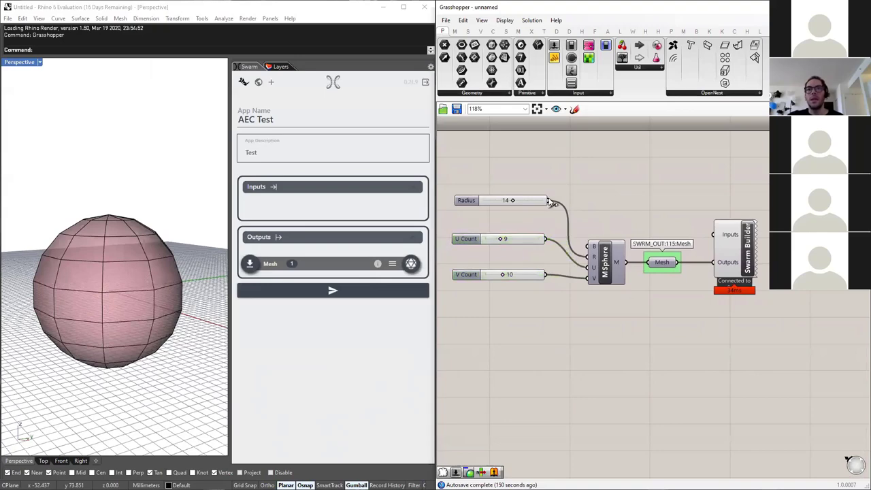
- Wire the Radius, U Count and V Count sliders into the Swarm Builder's Inputs
{"action": "left_click_drag", "start_coordinate": [550, 201], "coordinate": [713, 234]}
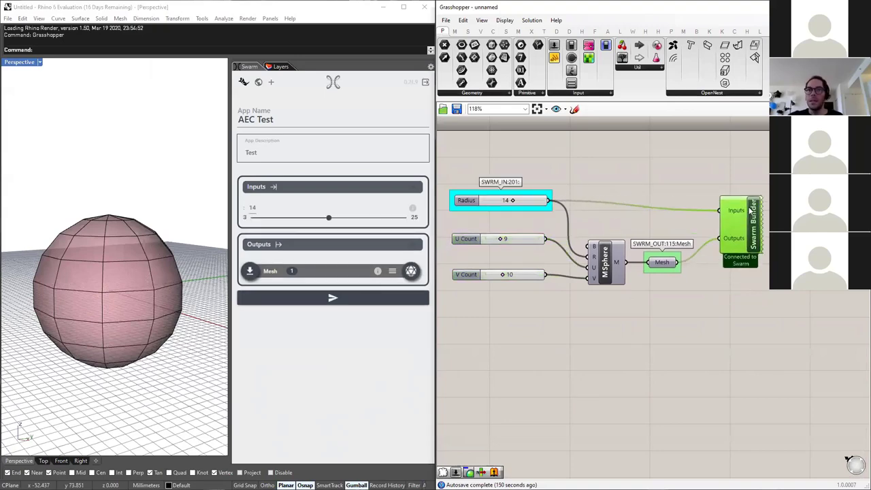
{"action": "left_click", "coordinate": [557, 201]}
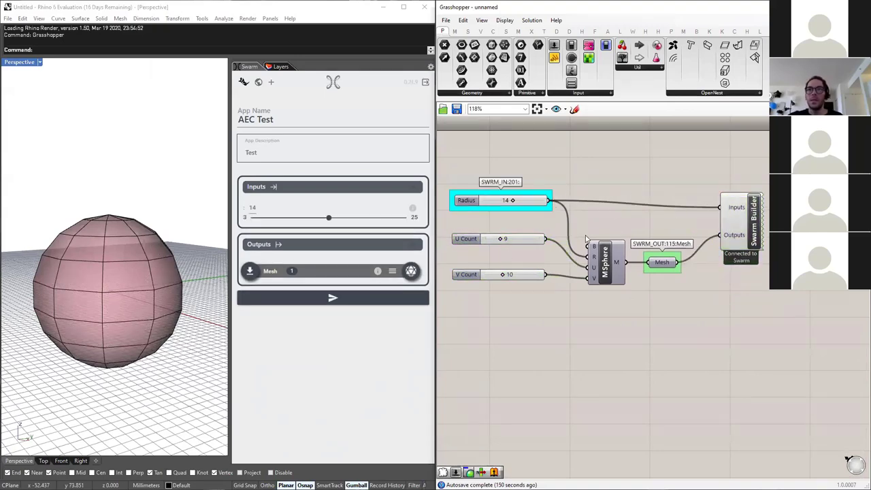
{"action": "left_click_drag", "start_coordinate": [545, 239], "coordinate": [655, 220]}
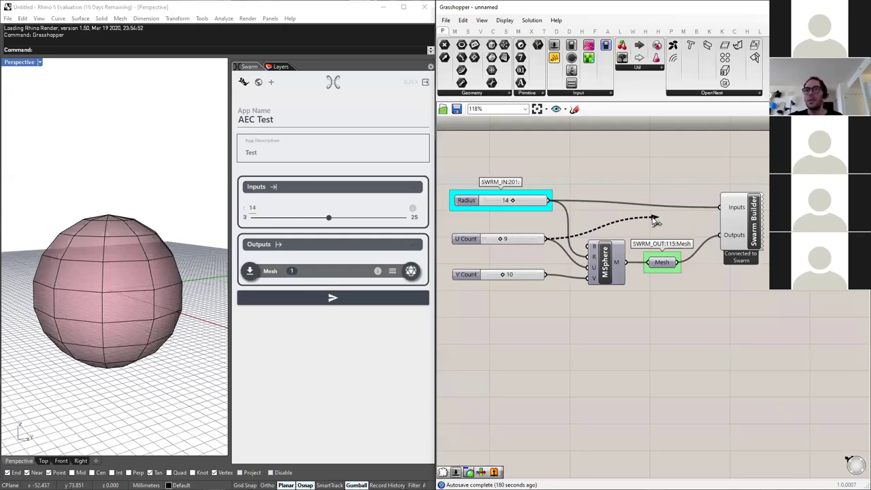
{"action": "left_click_drag", "start_coordinate": [654, 220], "coordinate": [720, 208]}
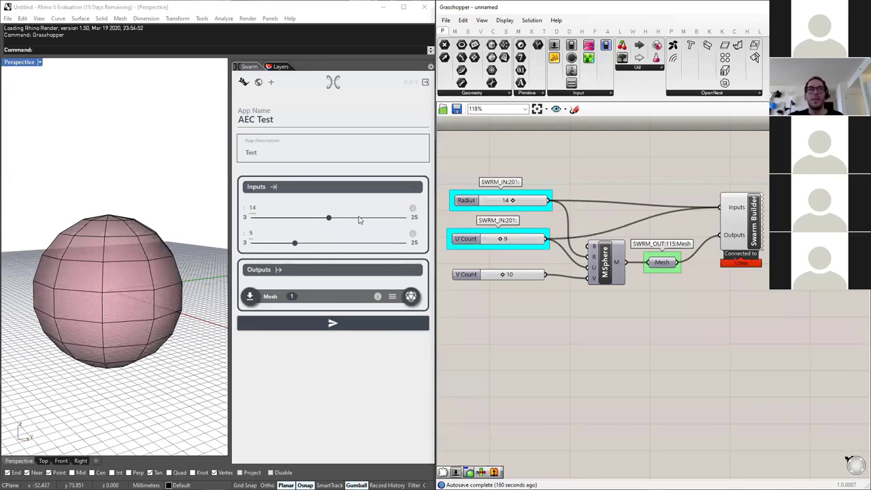
{"action": "left_click_drag", "start_coordinate": [546, 274], "coordinate": [720, 207]}
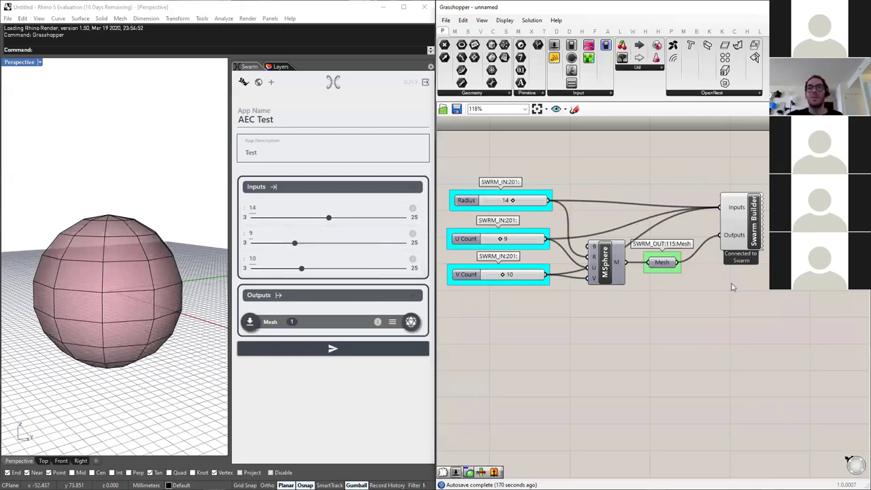
{"action": "right_click", "coordinate": [667, 269]}
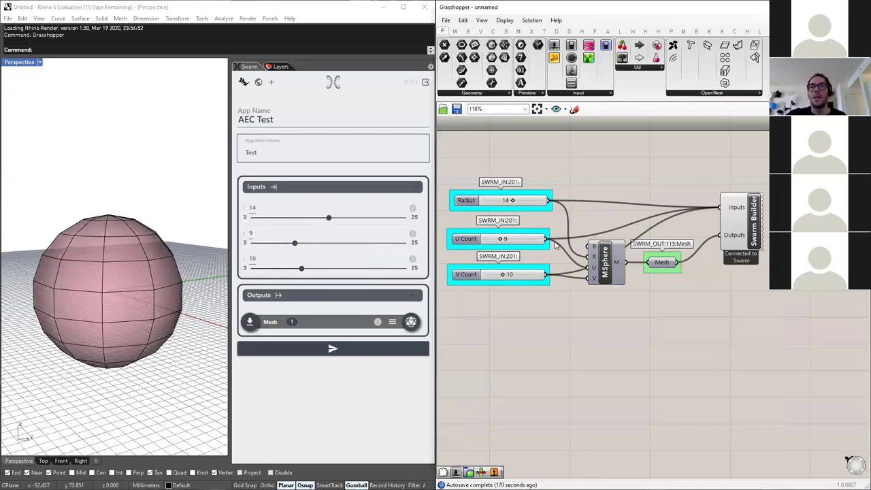
{"action": "left_click_drag", "start_coordinate": [466, 200], "coordinate": [461, 205]}
{"action": "left_click_drag", "start_coordinate": [662, 265], "coordinate": [669, 265]}
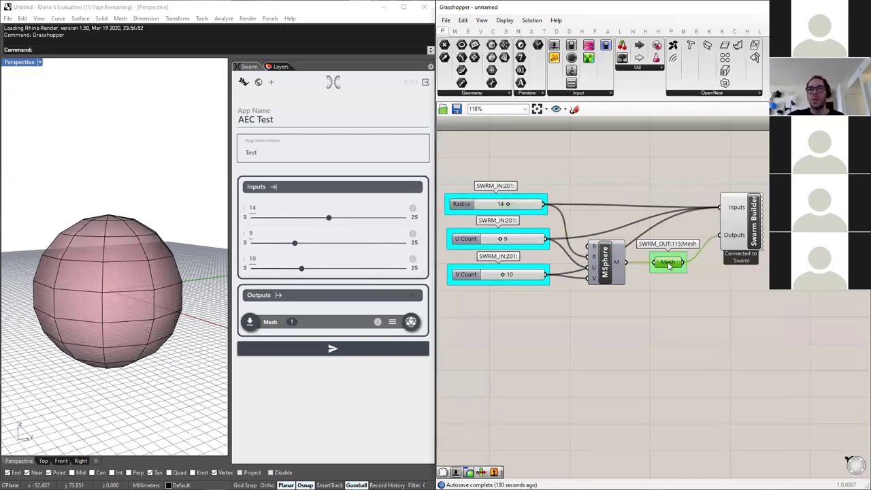
- Rename the output to Mesh Sphere and the first slider to Radius
{"action": "right_click", "coordinate": [669, 265]}
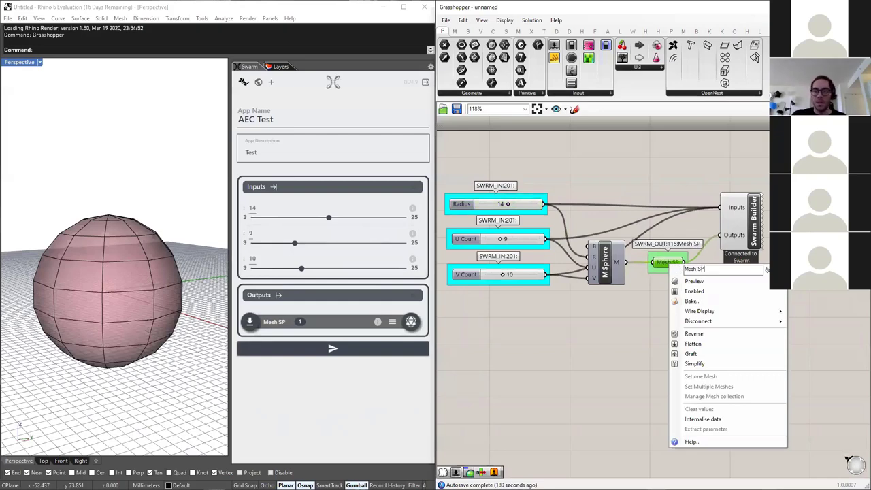
{"action": "type", "text": "Sphere"}
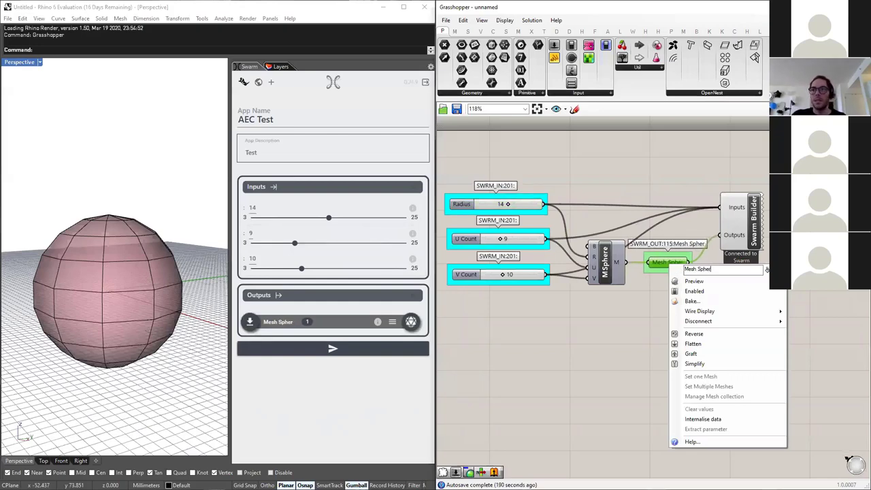
{"action": "key", "text": "Return"}
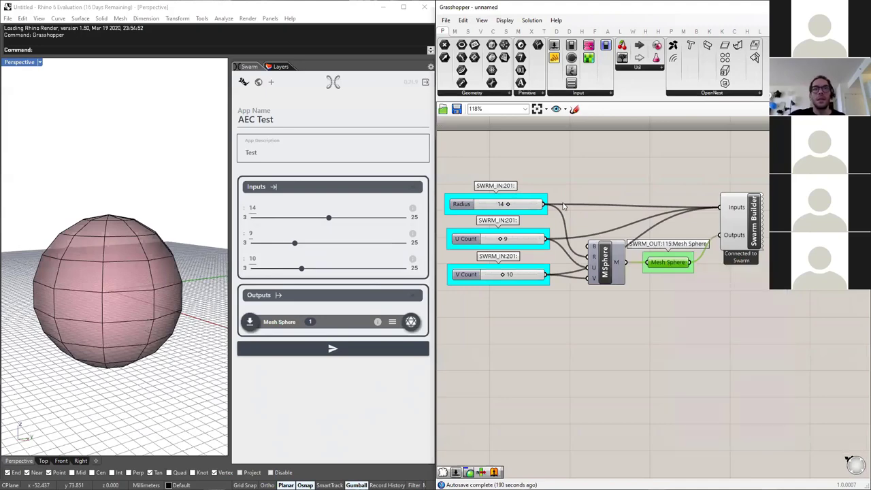
{"action": "right_click", "coordinate": [553, 205]}
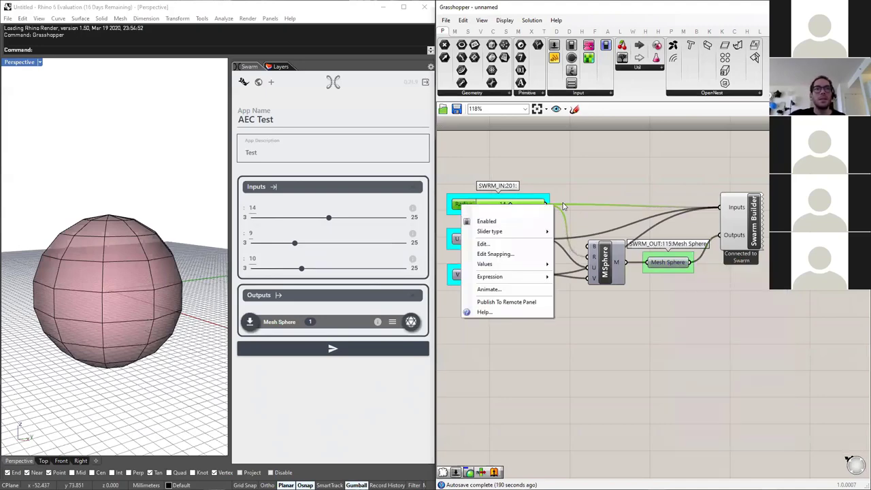
{"action": "key", "text": "BackSpace"}
{"action": "key", "text": "BackSpace"}
{"action": "key", "text": "BackSpace"}
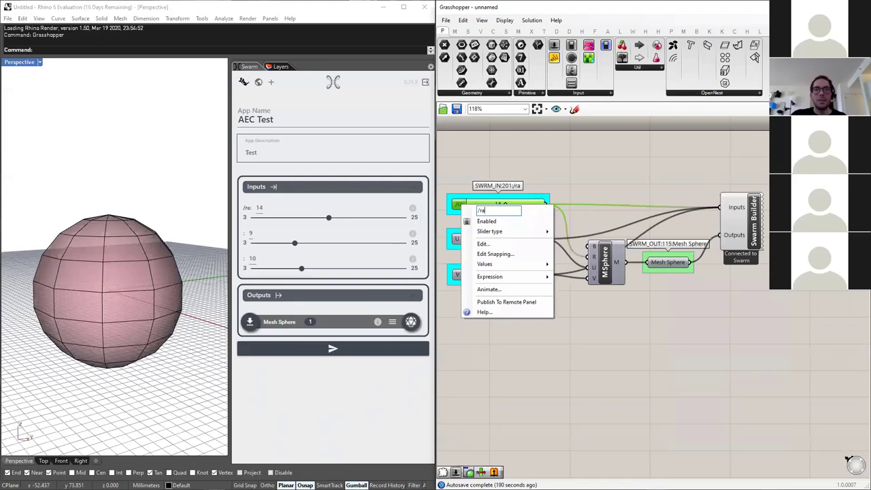
{"action": "type", "text": "Radius"}
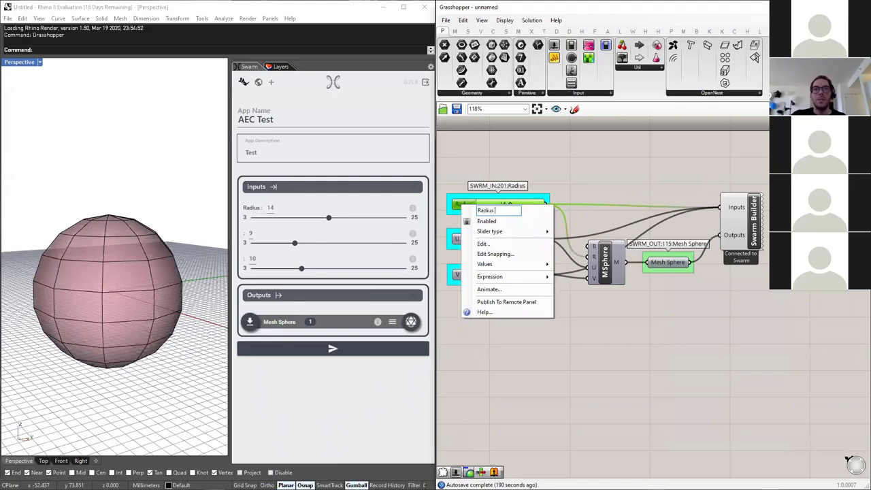
{"action": "key", "text": "Return"}
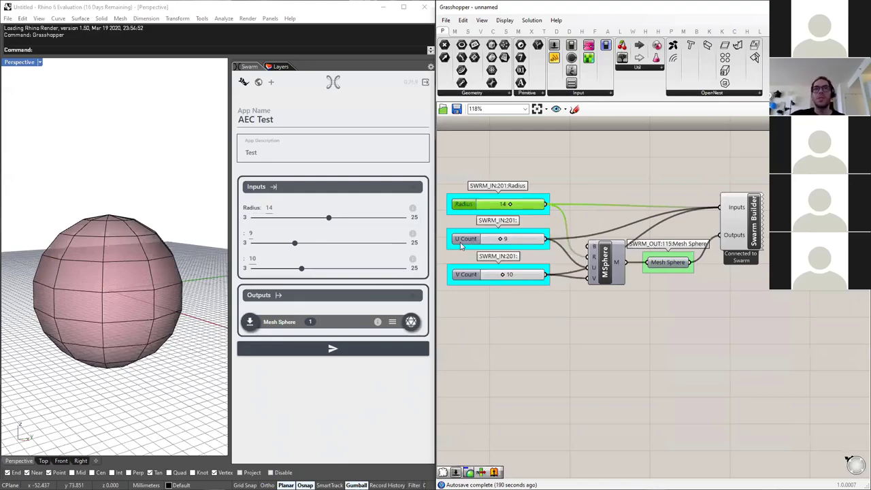
- Rename the U Count slider to U
{"action": "left_click", "coordinate": [463, 244]}
{"action": "right_click", "coordinate": [462, 246]}
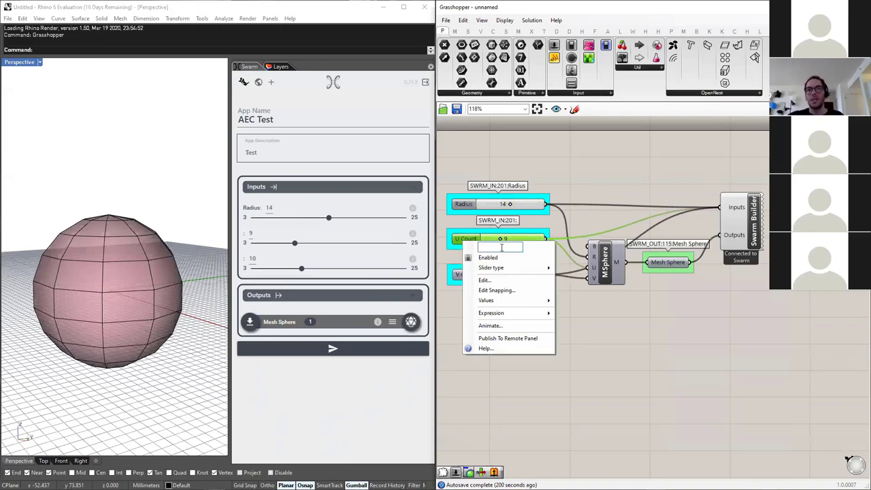
{"action": "left_click", "coordinate": [618, 191]}
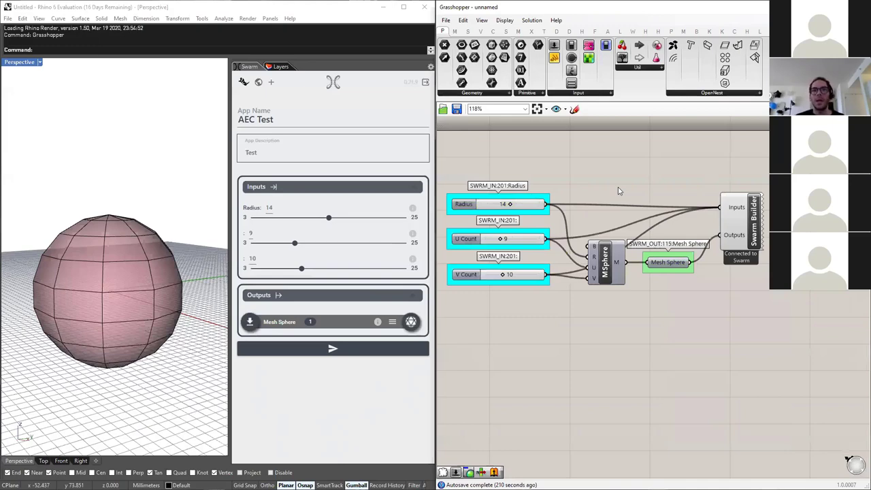
{"action": "left_click", "coordinate": [465, 245]}
{"action": "right_click", "coordinate": [465, 246]}
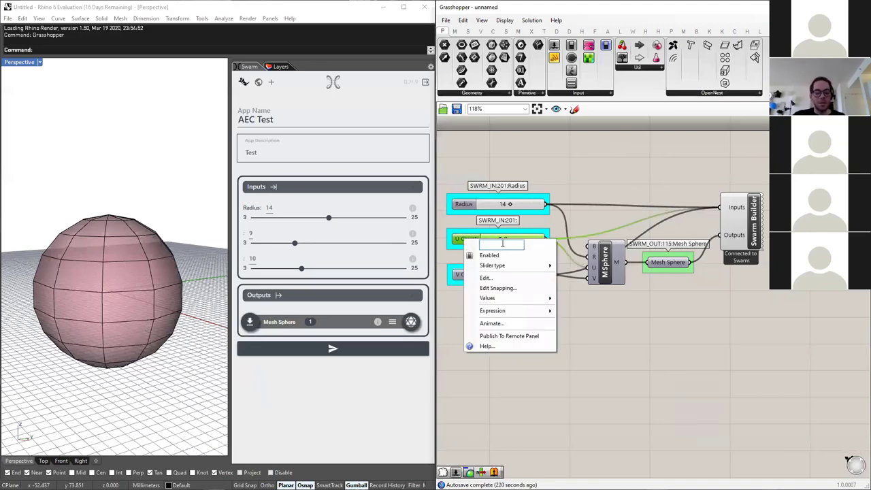
{"action": "type", "text": "U"}
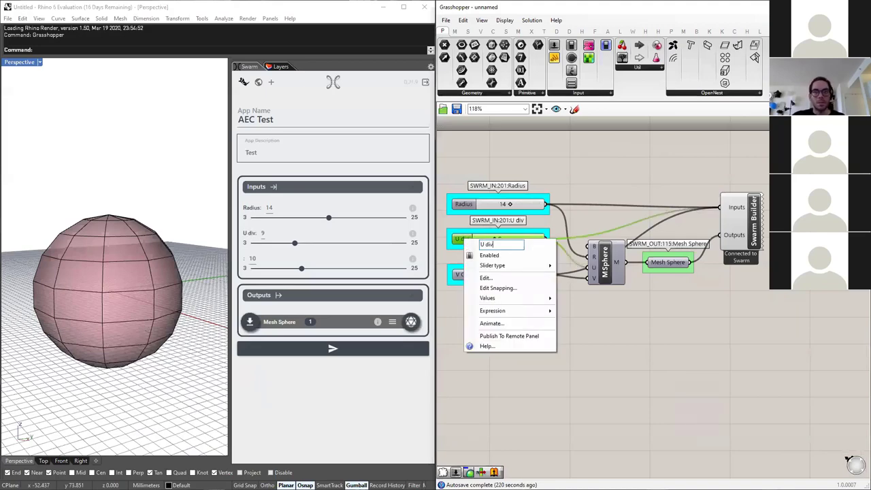
{"action": "key", "text": "Return"}
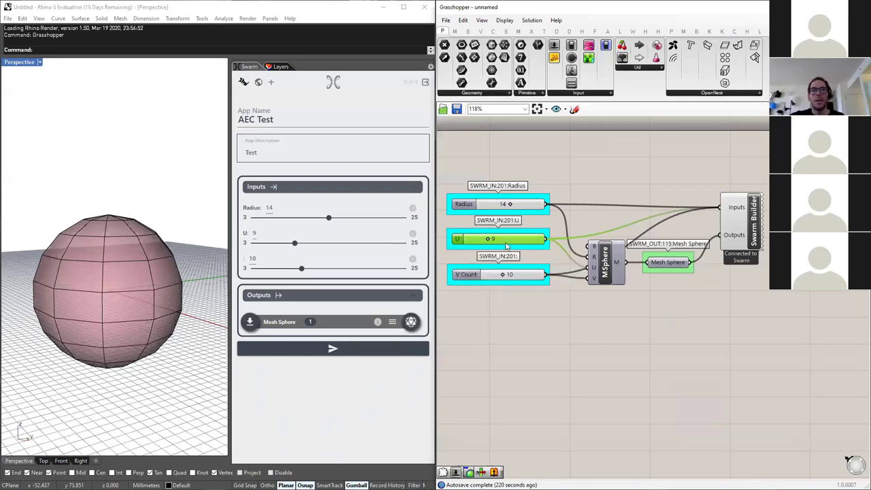
{"action": "scroll", "coordinate": [505, 246], "scroll_direction": "up", "scroll_amount": 2}
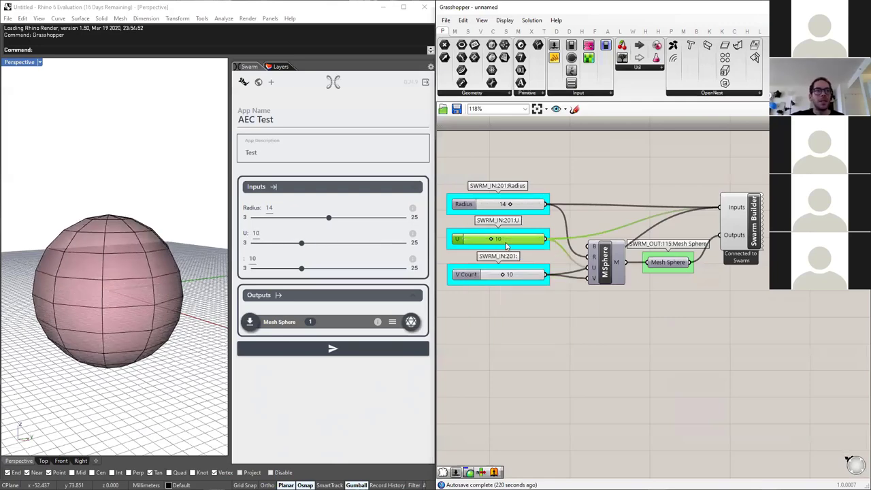
{"action": "scroll", "coordinate": [505, 246], "scroll_direction": "down", "scroll_amount": 6}
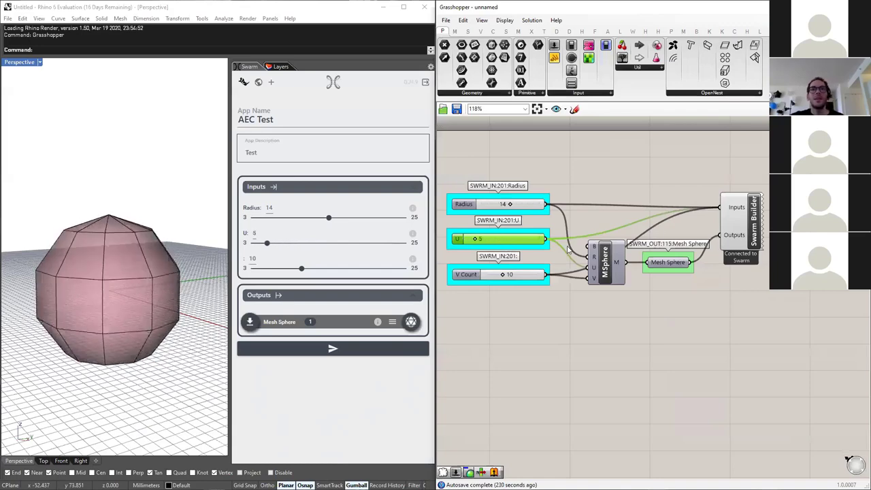
{"action": "scroll", "coordinate": [568, 250], "scroll_direction": "up", "scroll_amount": 2}
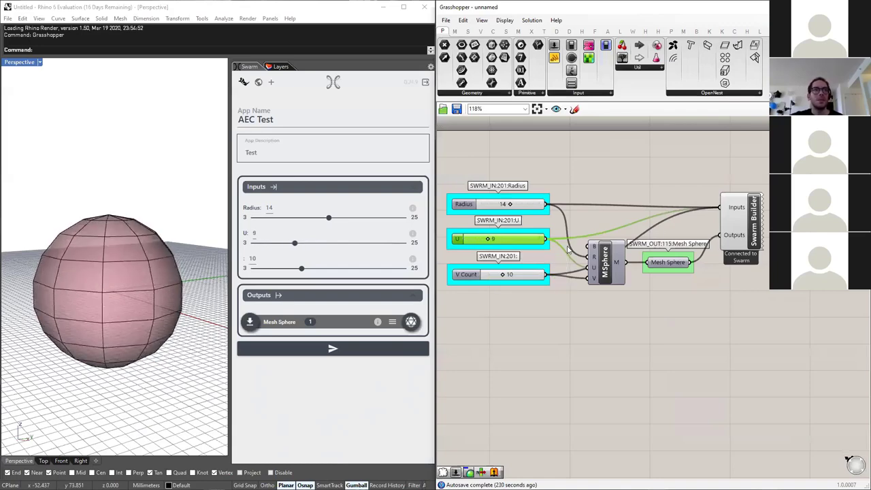
{"action": "scroll", "coordinate": [568, 250], "scroll_direction": "up", "scroll_amount": 5}
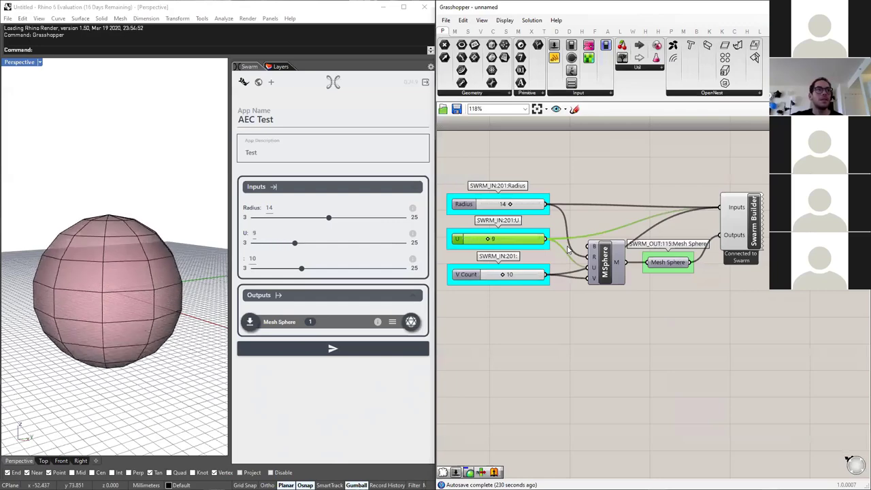
{"action": "scroll", "coordinate": [568, 250], "scroll_direction": "down", "scroll_amount": 6}
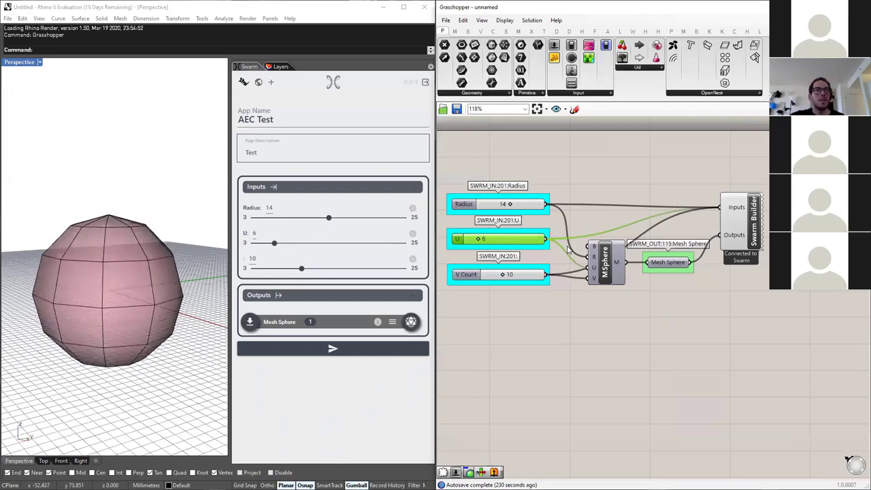
{"action": "scroll", "coordinate": [569, 250], "scroll_direction": "up", "scroll_amount": 2}
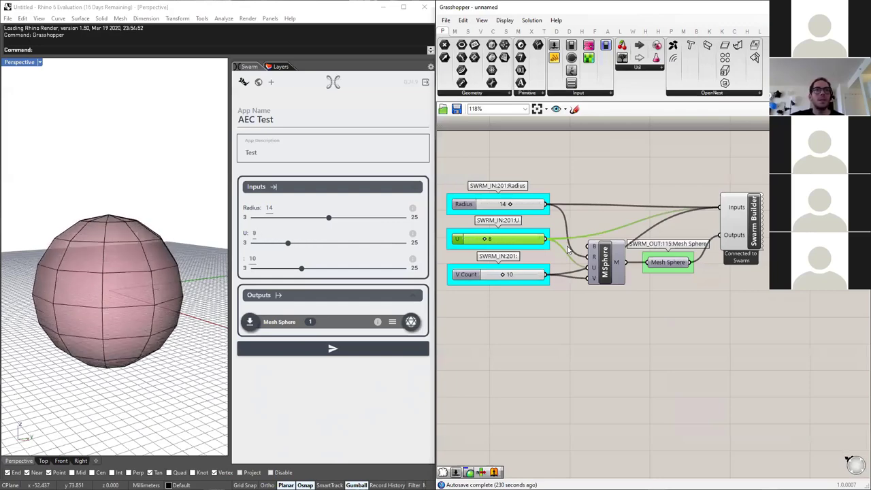
- Rename the division sliders to Horizontal Divisions and Vertical Divisions
{"action": "right_click", "coordinate": [461, 242]}
{"action": "double_click", "coordinate": [480, 247]}
{"action": "type", "text": "Ho"}
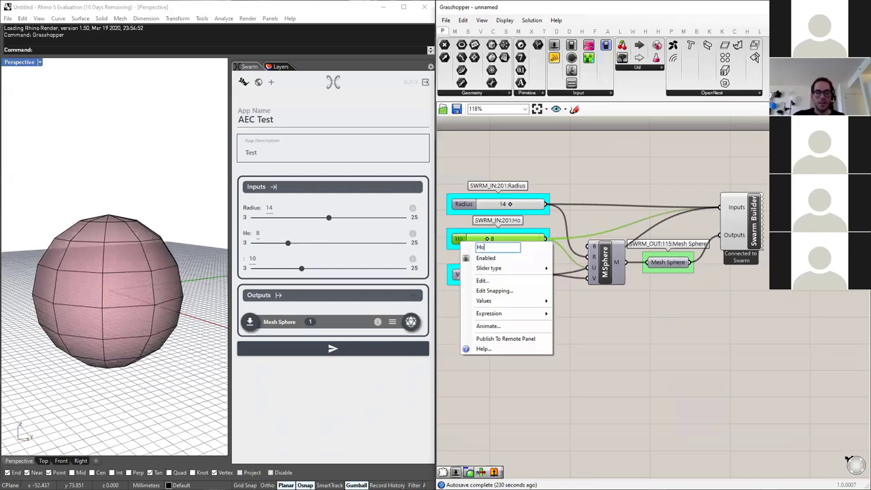
{"action": "type", "text": "rizon"}
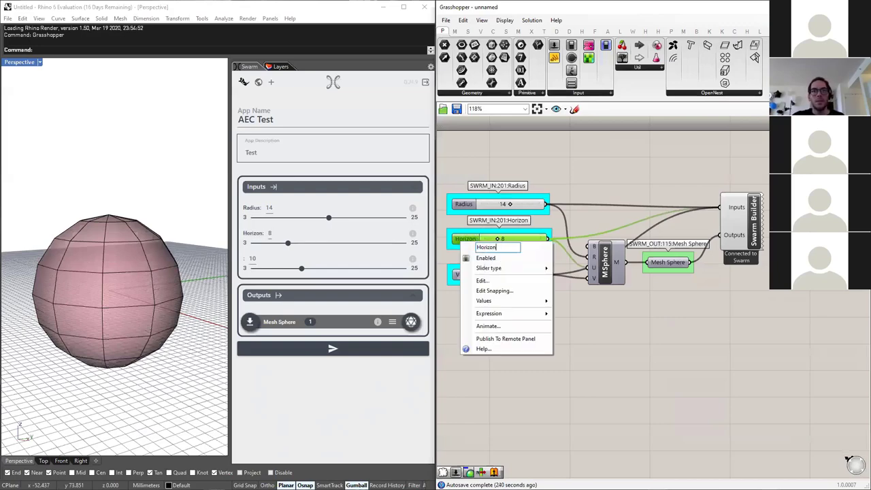
{"action": "type", "text": "tal Divisions"}
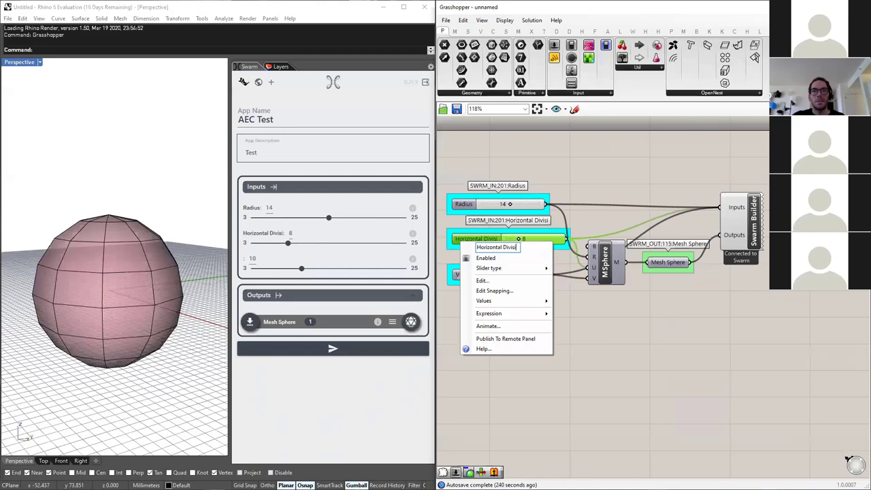
{"action": "key", "text": "Return"}
{"action": "right_click", "coordinate": [469, 276]}
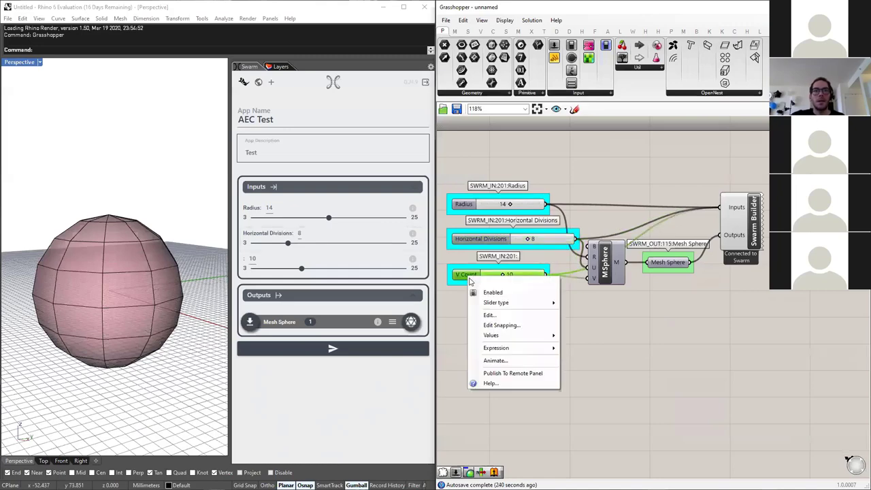
{"action": "type", "text": "Vertical"}
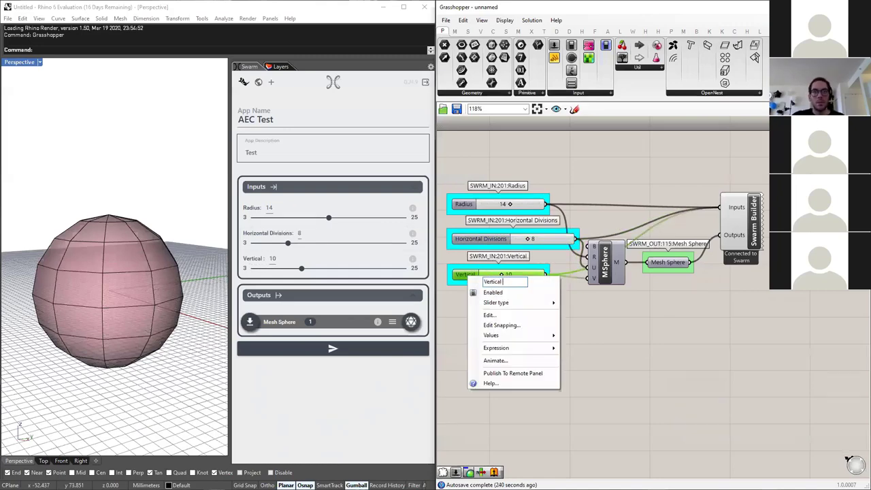
{"action": "type", "text": " D"}
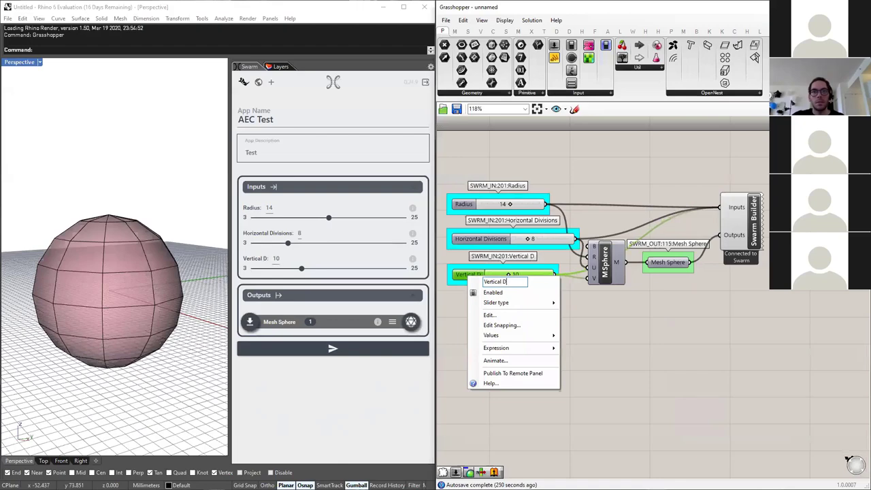
{"action": "type", "text": "ivisions"}
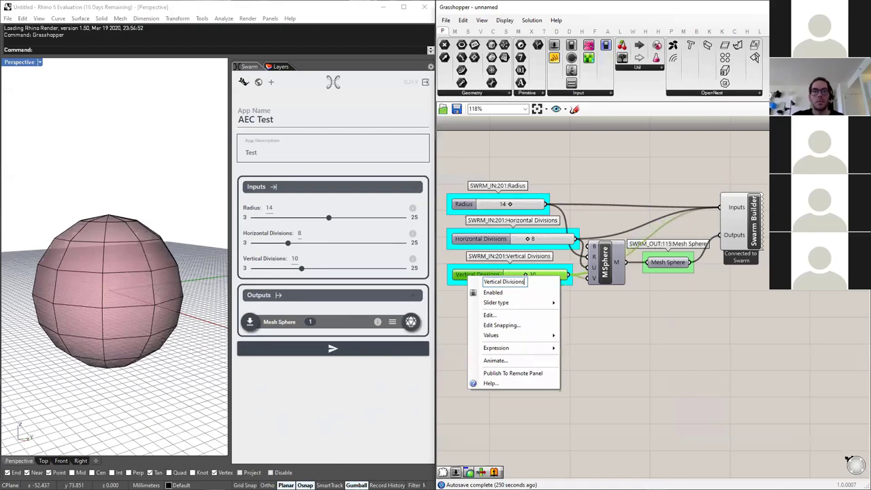
{"action": "key", "text": "Return"}
- Pack MSphere, Mesh Sphere and Swarm Builder closer together next to the sliders
{"action": "left_click_drag", "start_coordinate": [768, 150], "coordinate": [591, 276]}
{"action": "left_click_drag", "start_coordinate": [610, 267], "coordinate": [611, 233]}
{"action": "left_click", "coordinate": [601, 149]}
{"action": "left_click", "coordinate": [686, 182]}
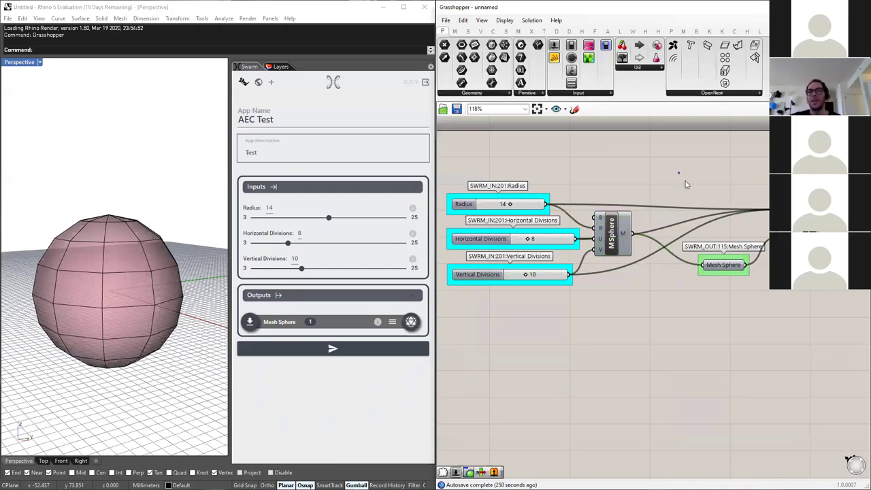
{"action": "left_click", "coordinate": [724, 264]}
{"action": "left_click_drag", "start_coordinate": [724, 265], "coordinate": [671, 234]}
{"action": "left_click_drag", "start_coordinate": [775, 211], "coordinate": [734, 193]}
{"action": "left_click", "coordinate": [707, 292]}
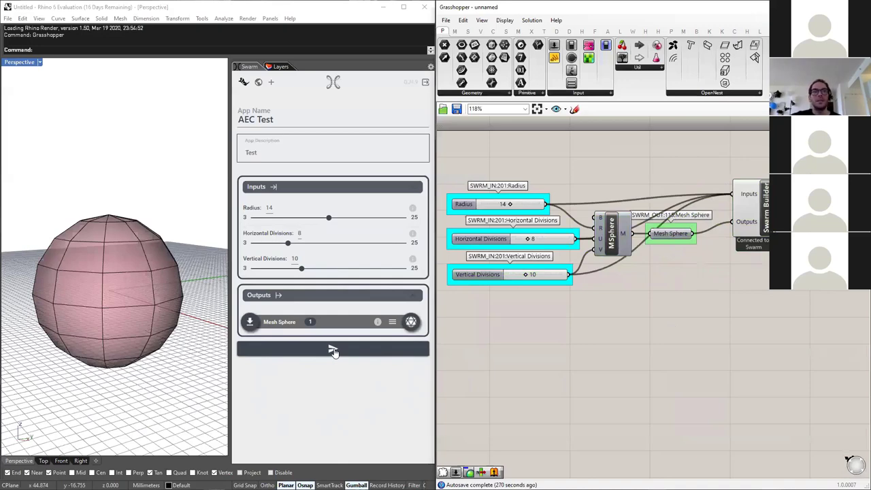
- Publish the AEC Test app to Swarm, saving the current inputs as the default state
{"action": "left_click", "coordinate": [333, 350]}
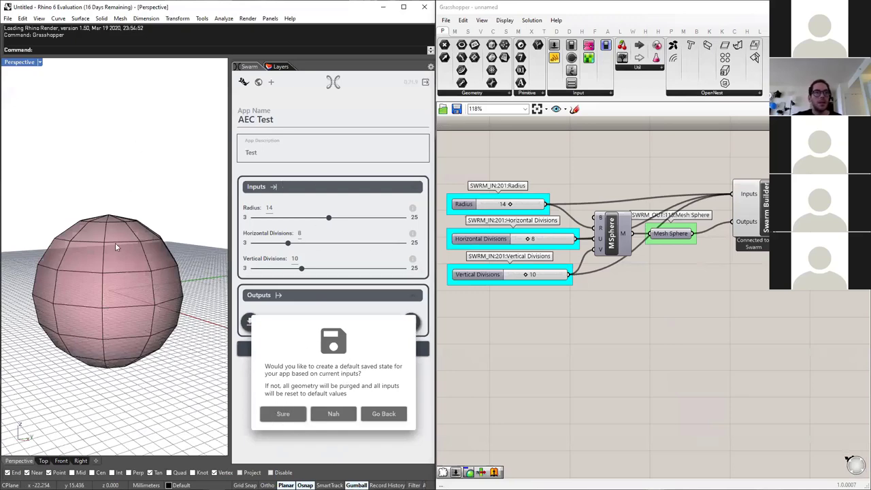
{"action": "left_click", "coordinate": [283, 414]}
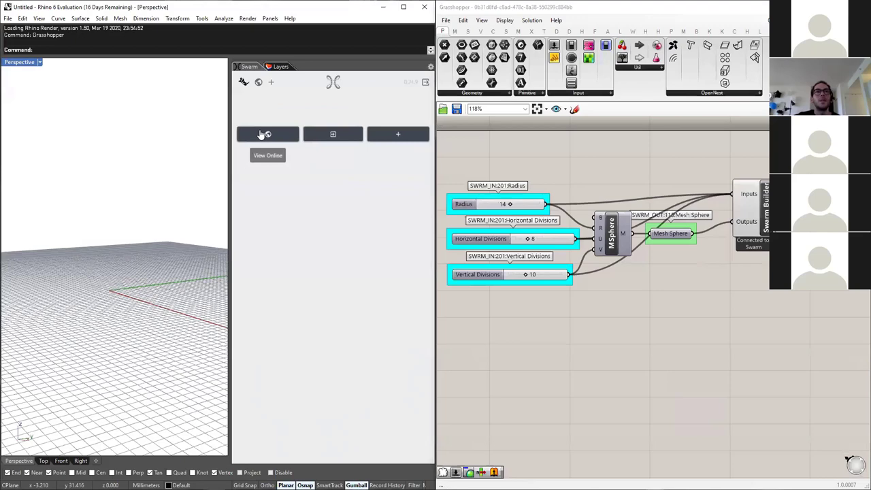
- View AEC Test online, browsing its Parameters, Saved States and Analytics tabs before returning to Info
{"action": "left_click", "coordinate": [261, 134]}
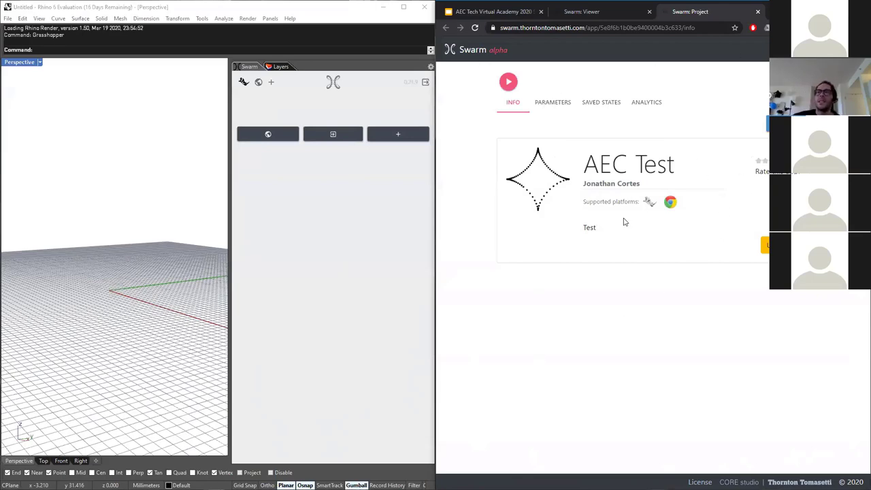
{"action": "left_click", "coordinate": [550, 103]}
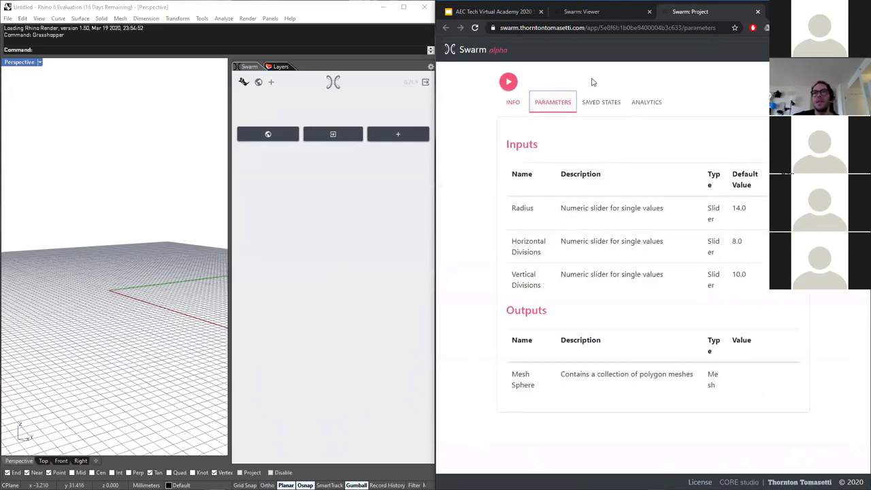
{"action": "left_click", "coordinate": [601, 102]}
{"action": "left_click_drag", "start_coordinate": [673, 216], "coordinate": [548, 222]}
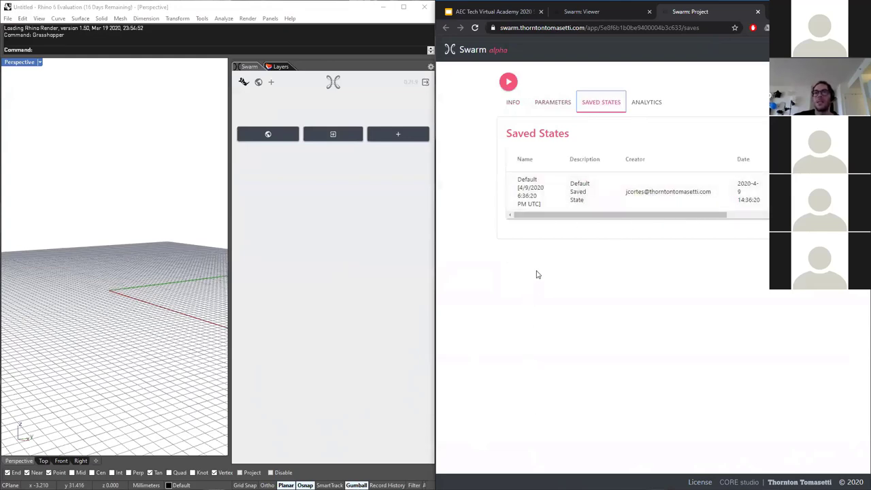
{"action": "left_click", "coordinate": [652, 109]}
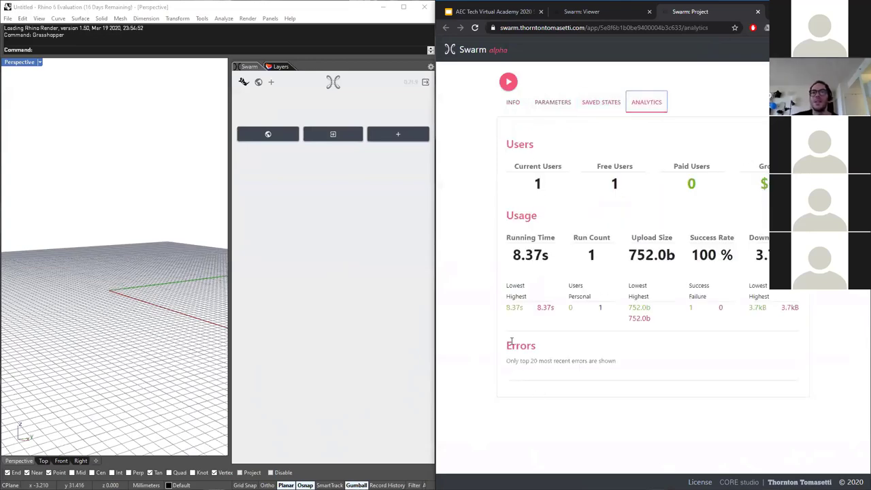
{"action": "mouse_move", "coordinate": [508, 343]}
{"action": "left_mouse_down"}
{"action": "mouse_move", "coordinate": [601, 350]}
{"action": "mouse_move", "coordinate": [626, 366]}
{"action": "mouse_move", "coordinate": [502, 340]}
{"action": "left_mouse_up"}
{"action": "left_click", "coordinate": [628, 366]}
{"action": "left_click", "coordinate": [491, 352]}
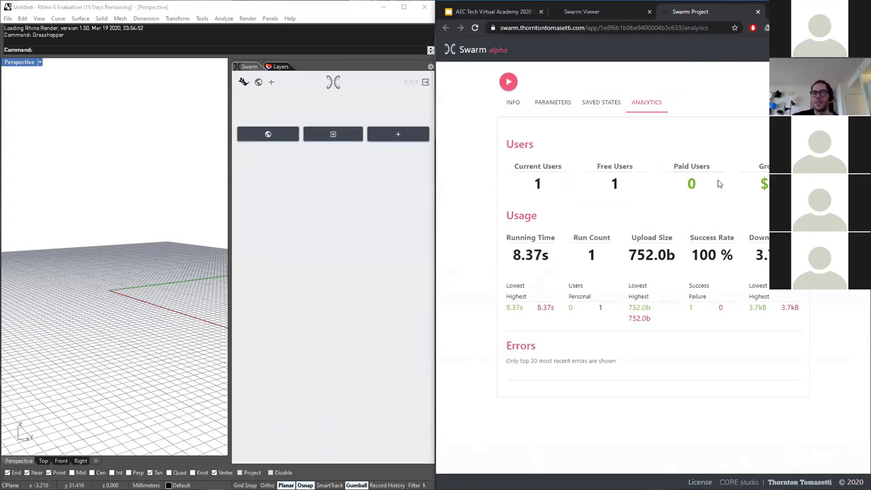
{"action": "left_click", "coordinate": [513, 103]}
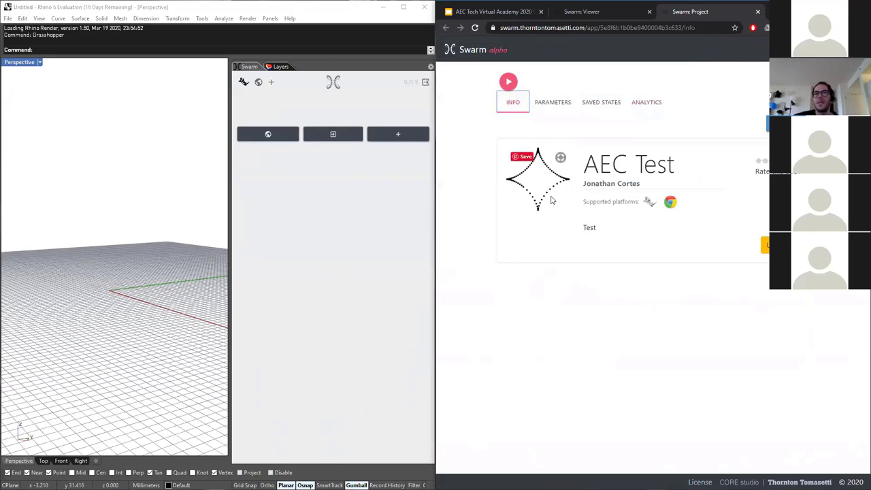
- Set the project image to TTCORE_AECTechVirtualAcademy2020.PNG
{"action": "left_click", "coordinate": [544, 210]}
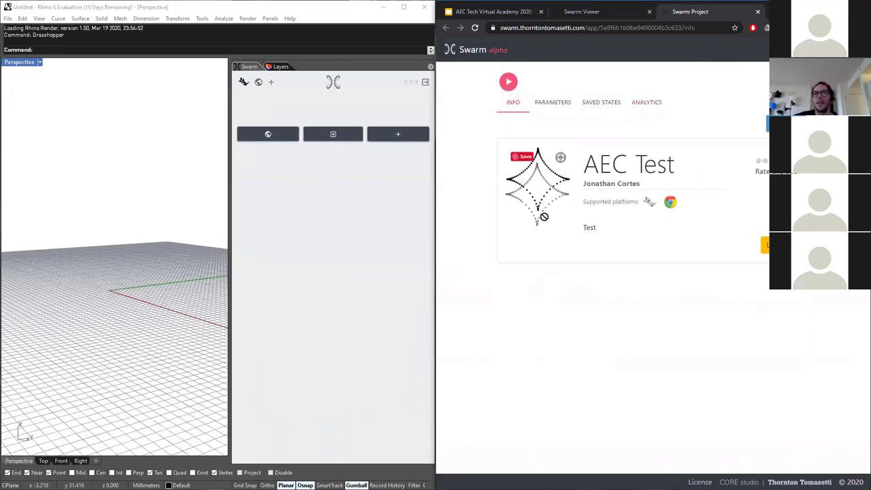
{"action": "left_click", "coordinate": [669, 164]}
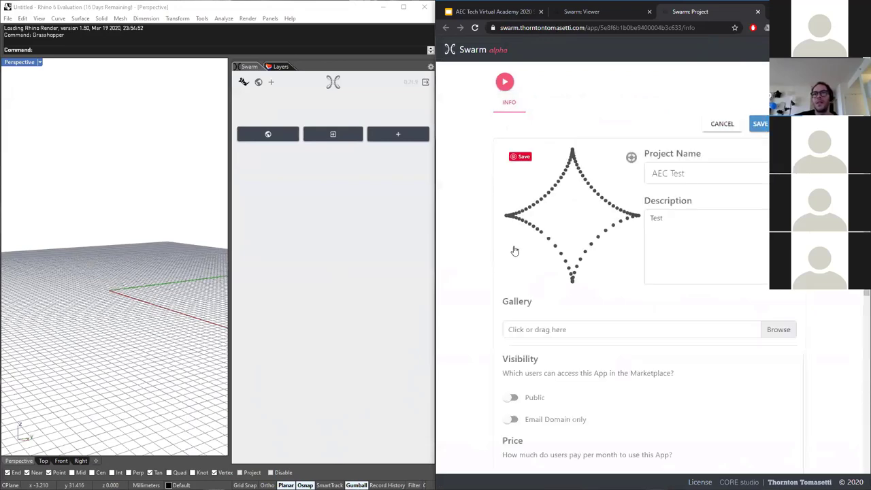
{"action": "left_click", "coordinate": [592, 230]}
{"action": "left_click", "coordinate": [570, 158]}
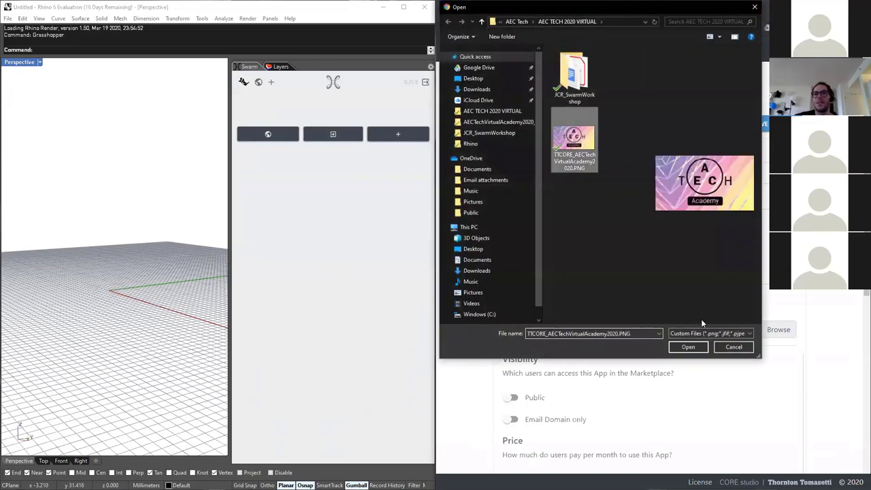
{"action": "left_click", "coordinate": [689, 348]}
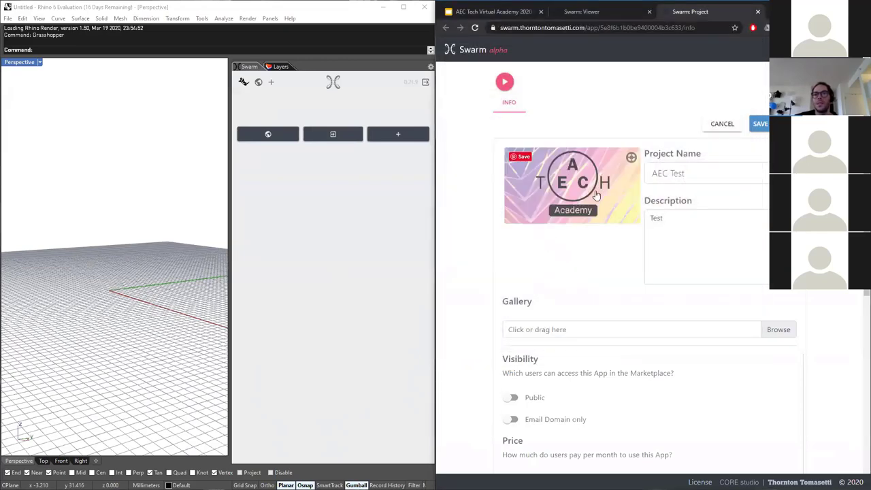
- Review the name, description, price and source-code download settings without changing them
{"action": "left_click", "coordinate": [708, 175]}
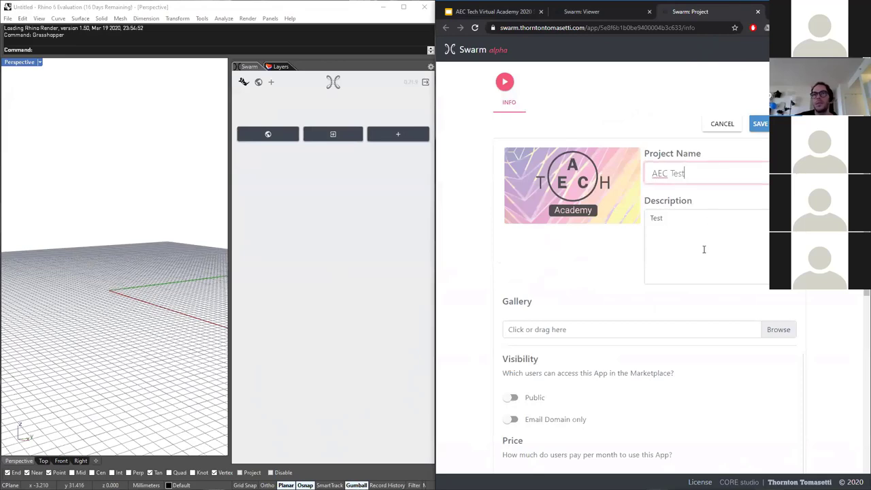
{"action": "left_click", "coordinate": [708, 232]}
{"action": "scroll", "coordinate": [716, 319], "scroll_direction": "down", "scroll_amount": 4}
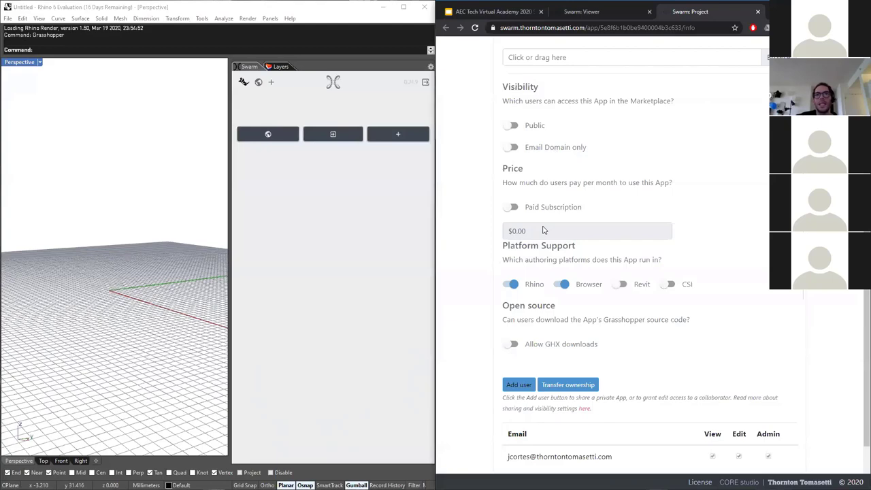
{"action": "left_click", "coordinate": [552, 179]}
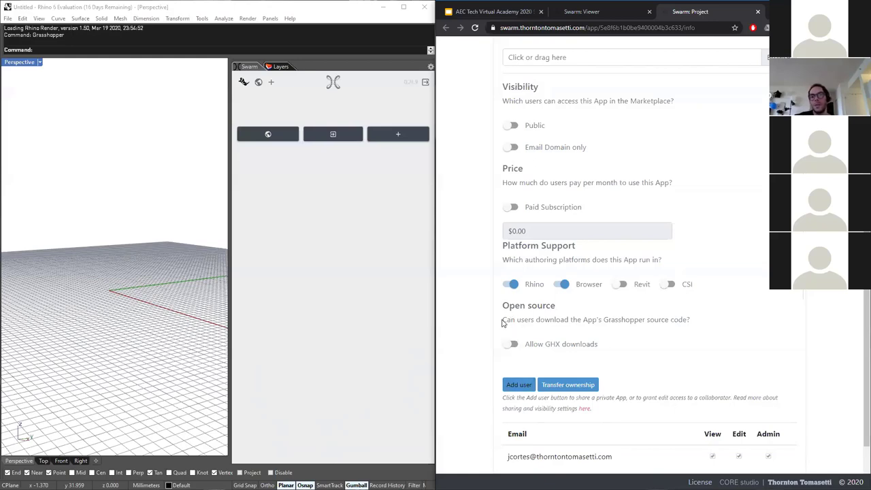
{"action": "left_click_drag", "start_coordinate": [504, 323], "coordinate": [690, 320]}
{"action": "left_click", "coordinate": [694, 320]}
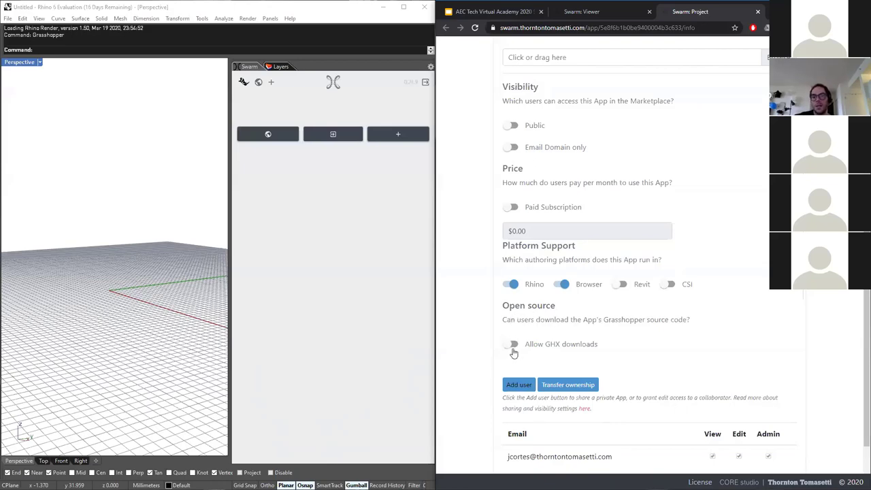
{"action": "scroll", "coordinate": [653, 362], "scroll_direction": "down", "scroll_amount": 1}
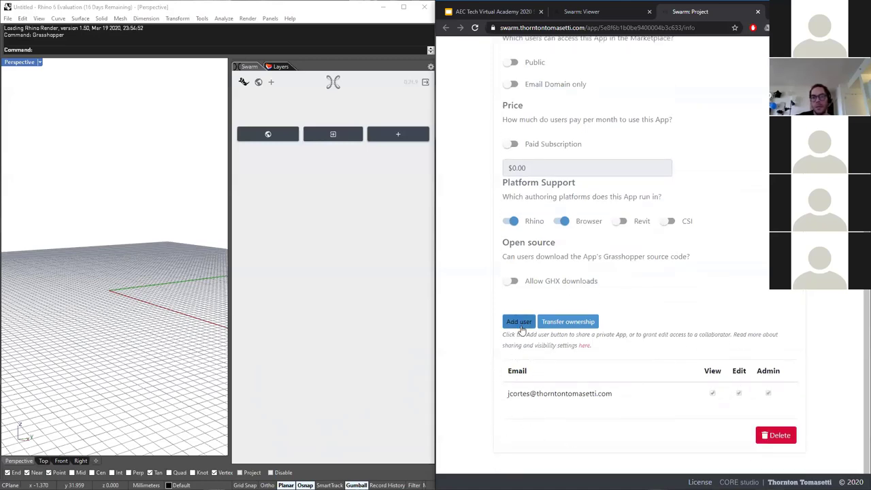
- Open the Add user form and close it without sharing the app with anyone
{"action": "left_click", "coordinate": [518, 321]}
{"action": "left_click", "coordinate": [611, 109]}
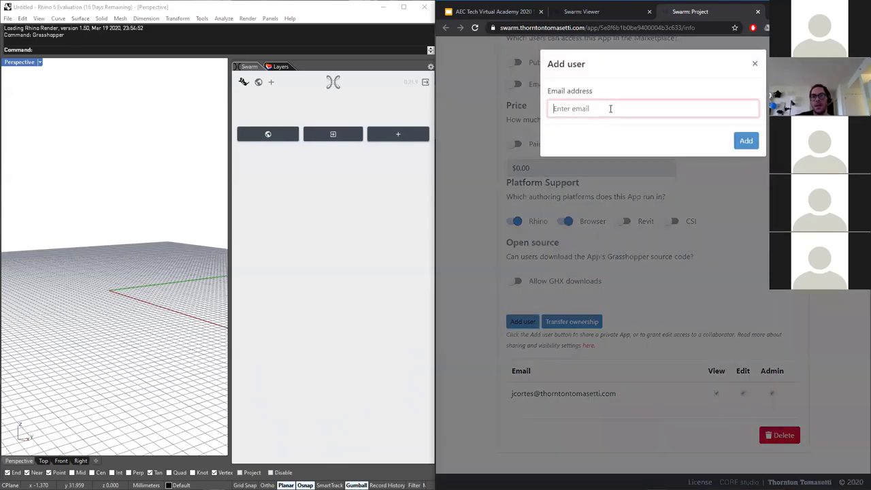
{"action": "type", "text": "d"}
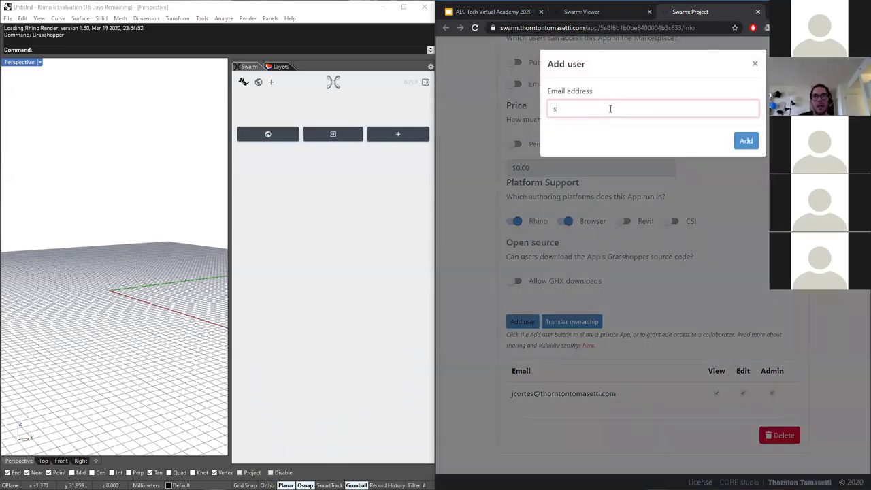
{"action": "key", "text": "BackSpace"}
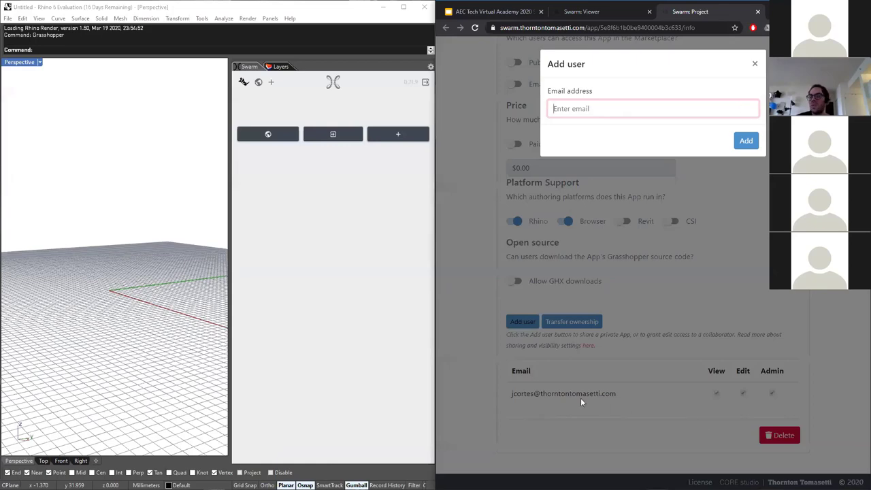
{"action": "left_click", "coordinate": [752, 384]}
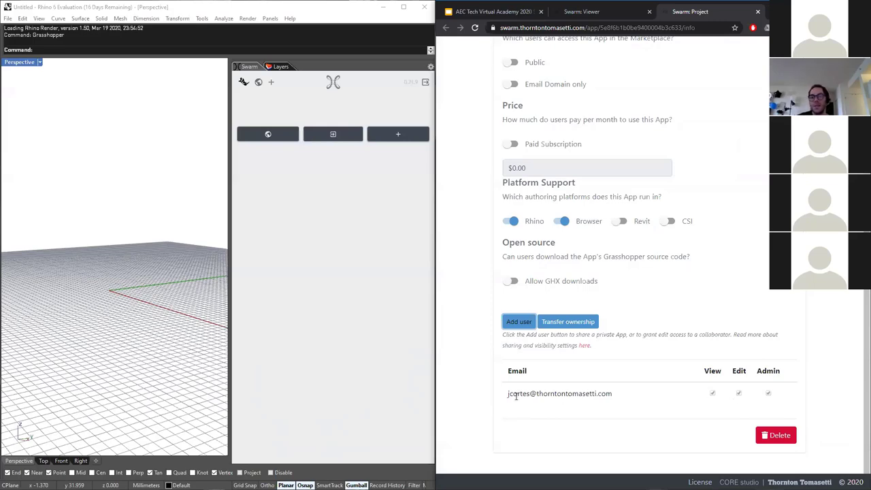
- Scroll back to the top and save the project edits
{"action": "left_click_drag", "start_coordinate": [509, 394], "coordinate": [691, 394]}
{"action": "left_click", "coordinate": [724, 352]}
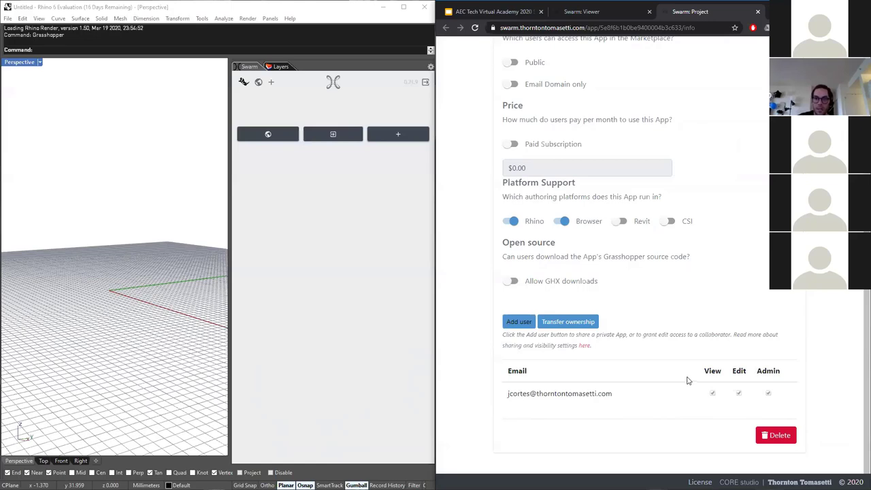
{"action": "scroll", "coordinate": [689, 393], "scroll_direction": "up", "scroll_amount": 1}
{"action": "scroll", "coordinate": [739, 391], "scroll_direction": "up", "scroll_amount": 4}
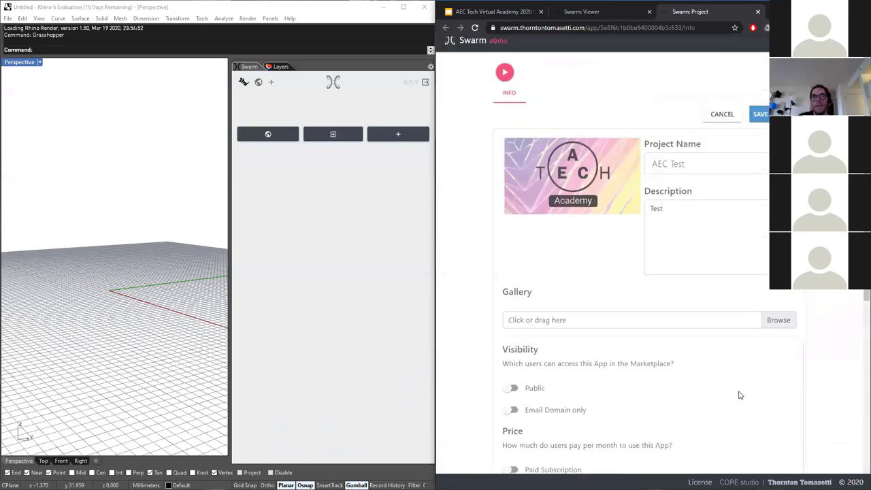
{"action": "left_click", "coordinate": [724, 126]}
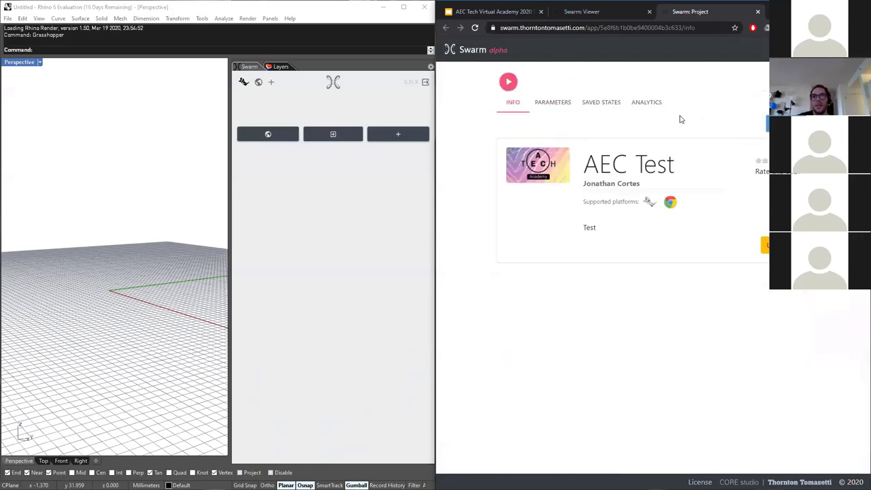
- Launch the app in the maximized online viewer and recompute the sphere with radius 23
{"action": "left_click", "coordinate": [508, 82]}
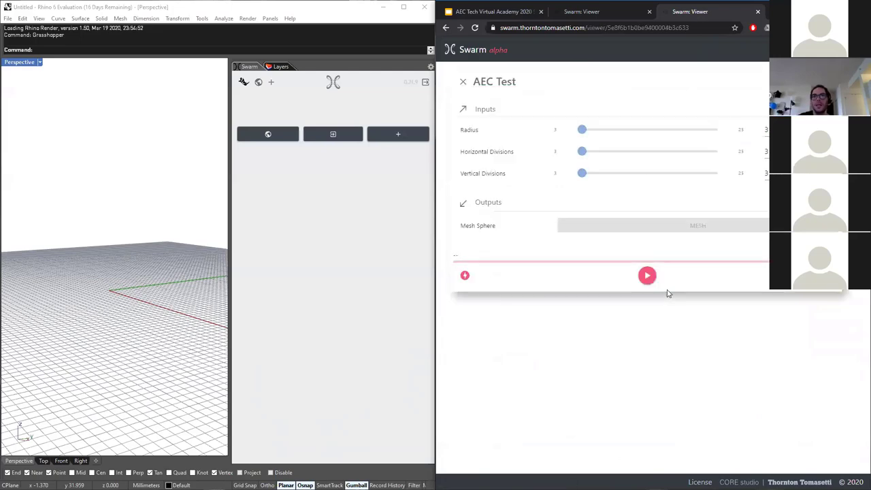
{"action": "key", "text": "super+Up"}
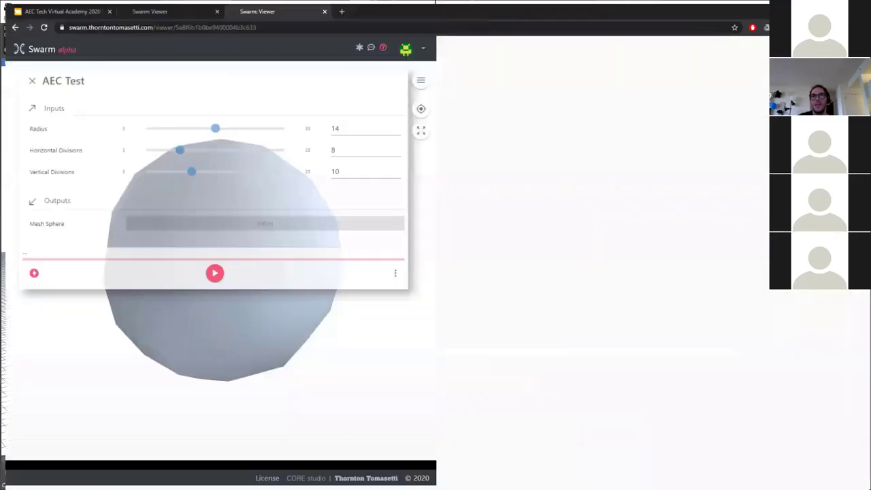
{"action": "mouse_move", "coordinate": [627, 255]}
{"action": "left_mouse_down"}
{"action": "mouse_move", "coordinate": [568, 238]}
{"action": "mouse_move", "coordinate": [548, 200]}
{"action": "left_mouse_up"}
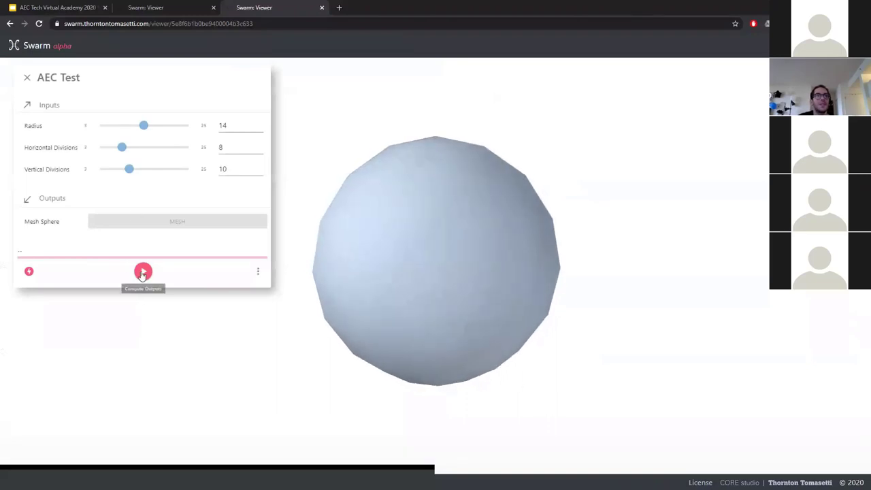
{"action": "left_click_drag", "start_coordinate": [156, 132], "coordinate": [177, 132]}
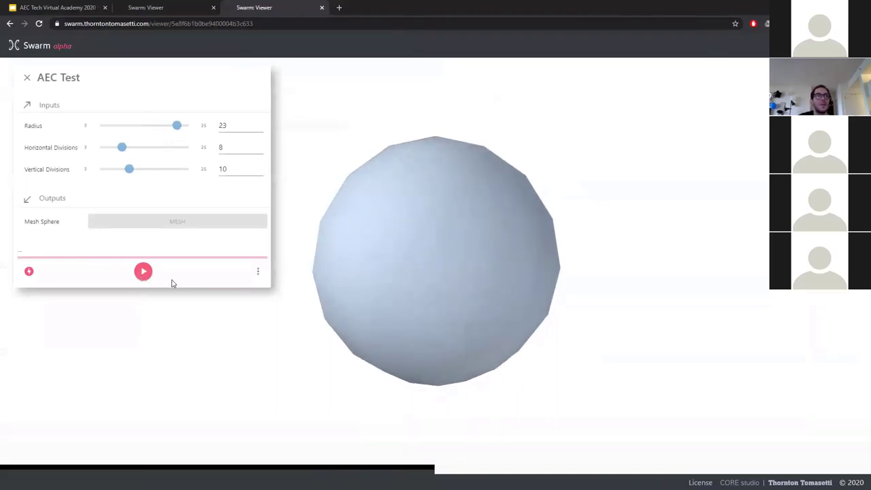
{"action": "left_click", "coordinate": [143, 271]}
- Recompute with 3 horizontal divisions and check the sphere's element attributes
{"action": "mouse_move", "coordinate": [118, 149]}
{"action": "left_mouse_down"}
{"action": "mouse_move", "coordinate": [125, 150]}
{"action": "mouse_move", "coordinate": [103, 149]}
{"action": "left_mouse_up"}
{"action": "left_click", "coordinate": [144, 272]}
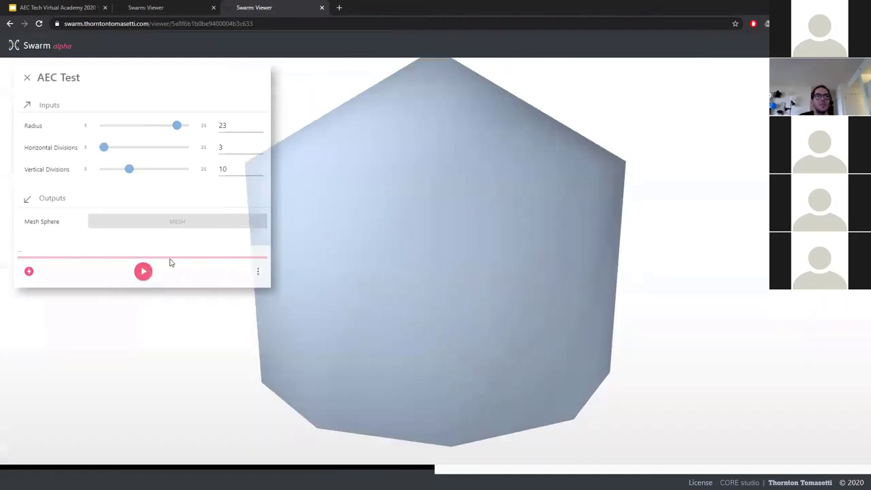
{"action": "left_click", "coordinate": [623, 236]}
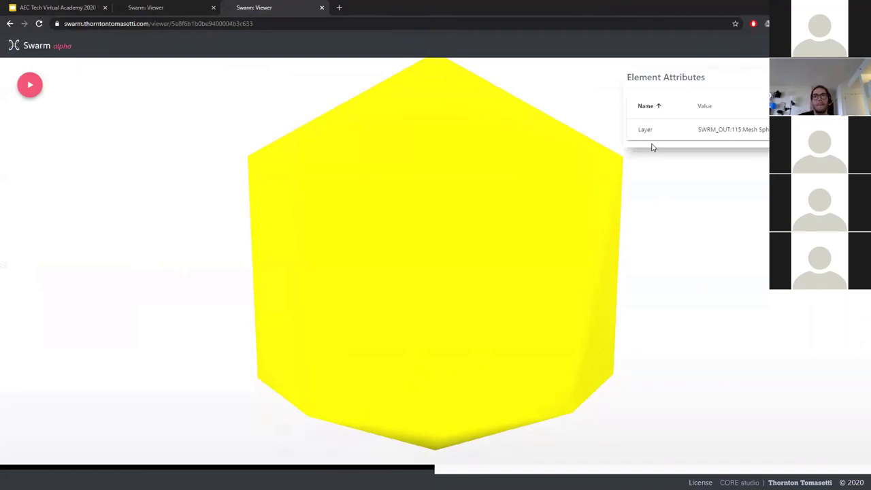
{"action": "left_click", "coordinate": [731, 225]}
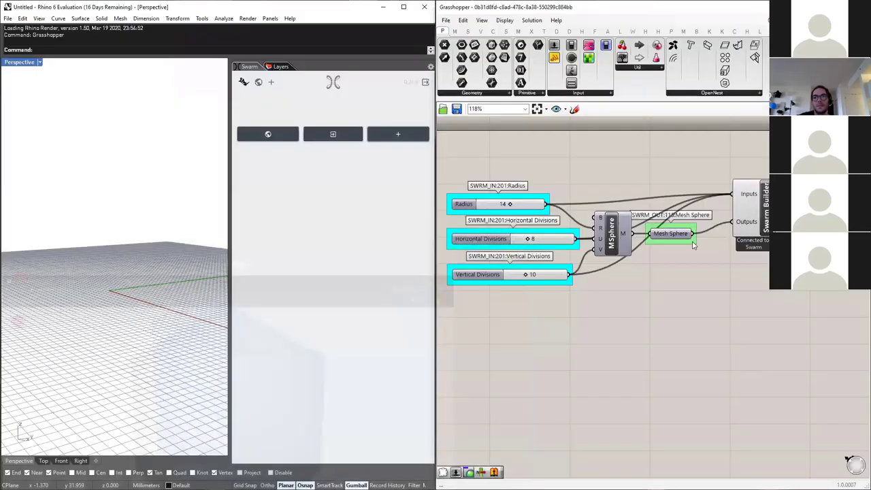
- Preview the radius-14, 8×10-division Mesh Sphere in Rhino; start an 'explode' search, then cancel it
{"action": "left_click", "coordinate": [674, 233]}
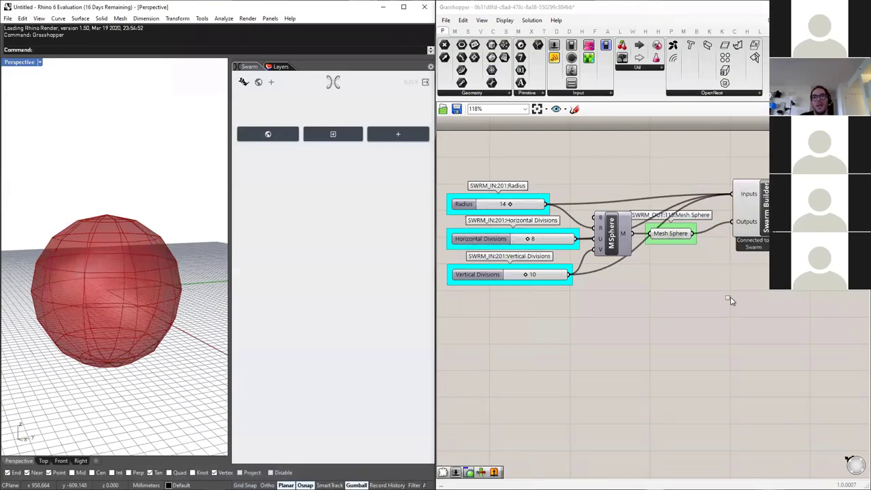
{"action": "right_click_drag", "start_coordinate": [721, 296], "coordinate": [667, 292]}
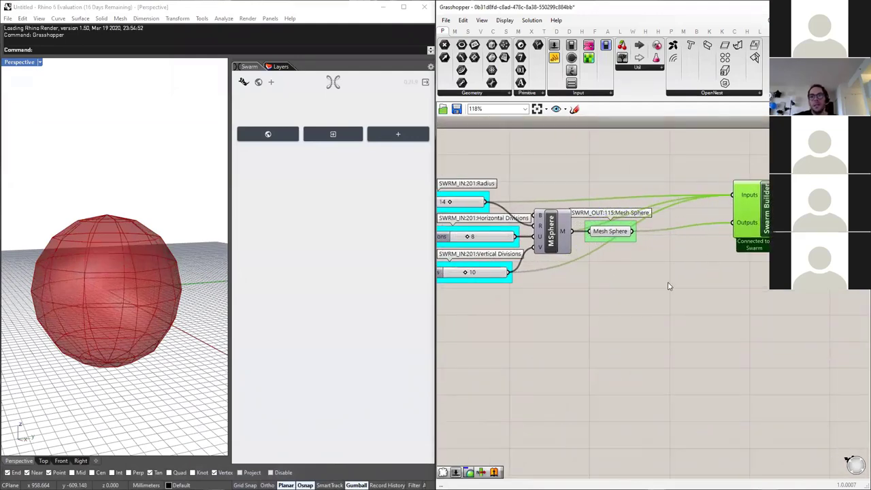
{"action": "double_click", "coordinate": [668, 289]}
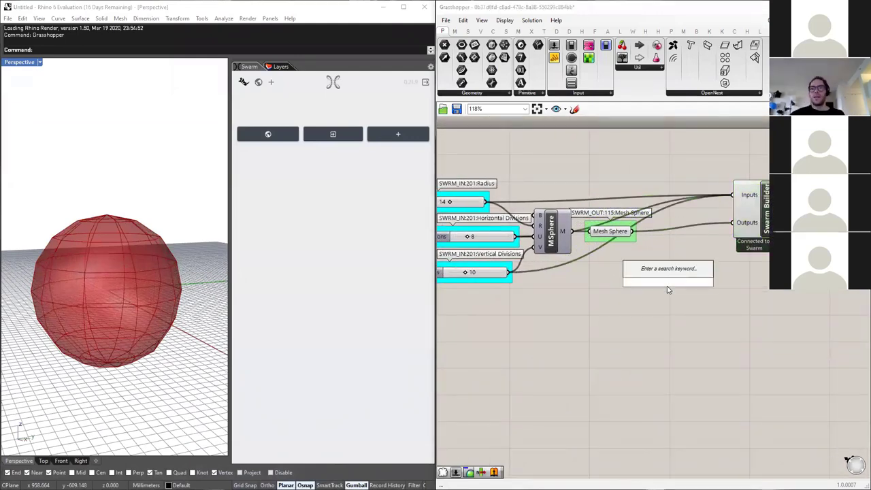
{"action": "type", "text": "explode"}
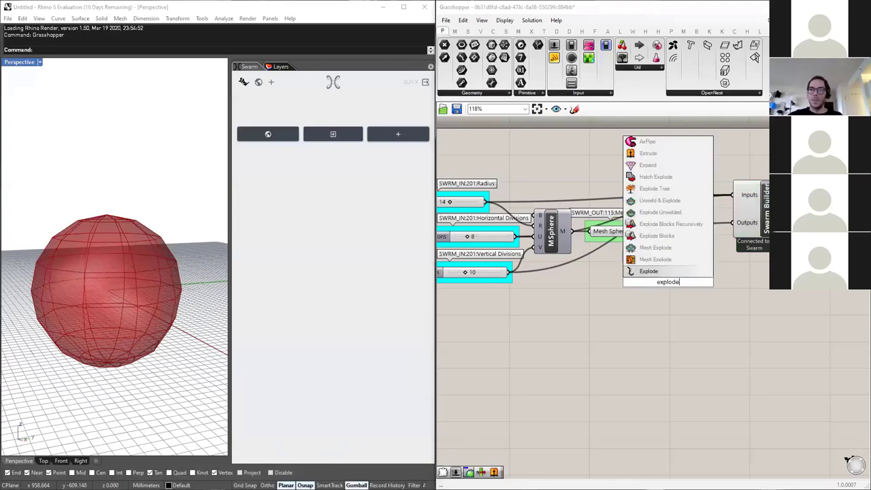
{"action": "key", "text": "Escape"}
{"action": "scroll", "coordinate": [728, 185], "scroll_direction": "down", "scroll_amount": 2}
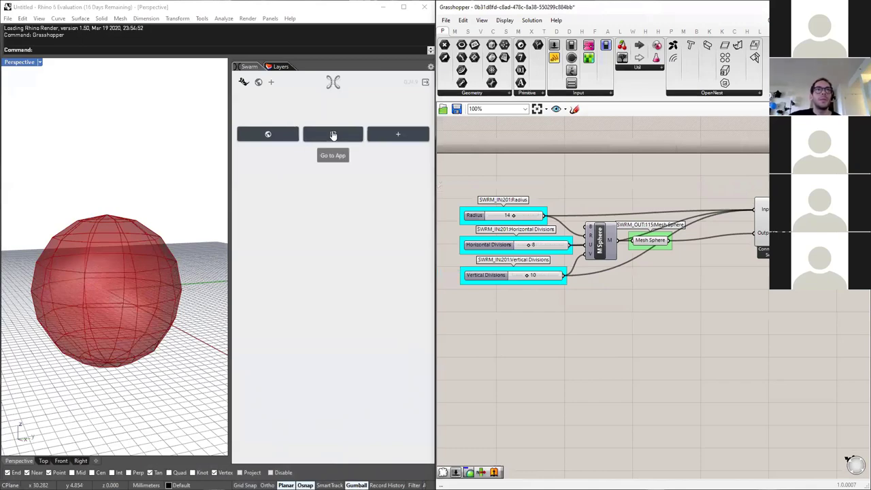
- Open the AEC Test app in Swarm, choose Edit, and load its definition
{"action": "left_click", "coordinate": [333, 135]}
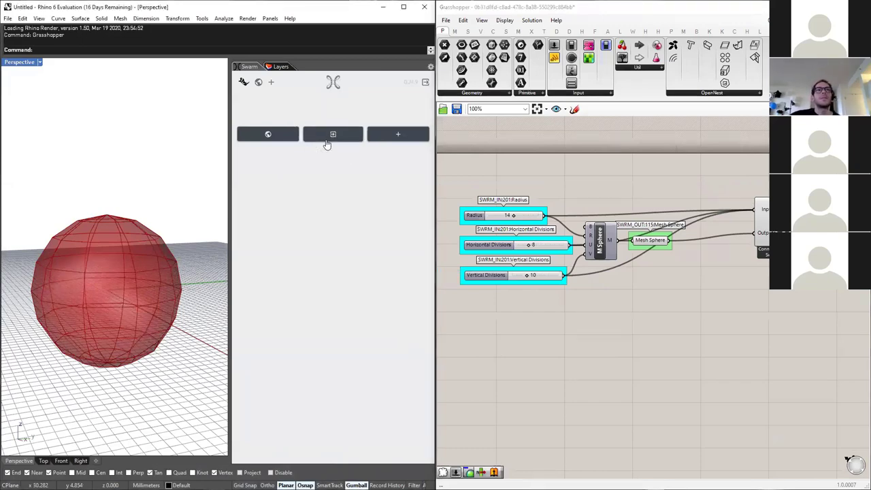
{"action": "left_click", "coordinate": [241, 109]}
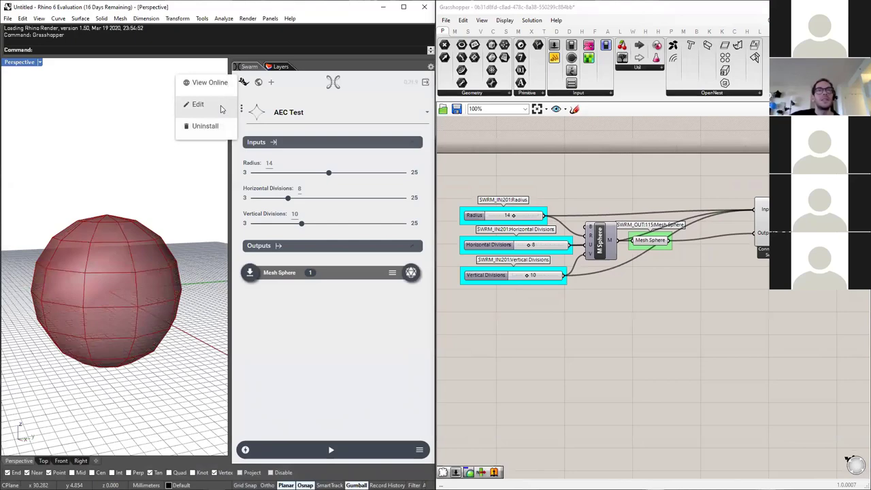
{"action": "left_click", "coordinate": [219, 107]}
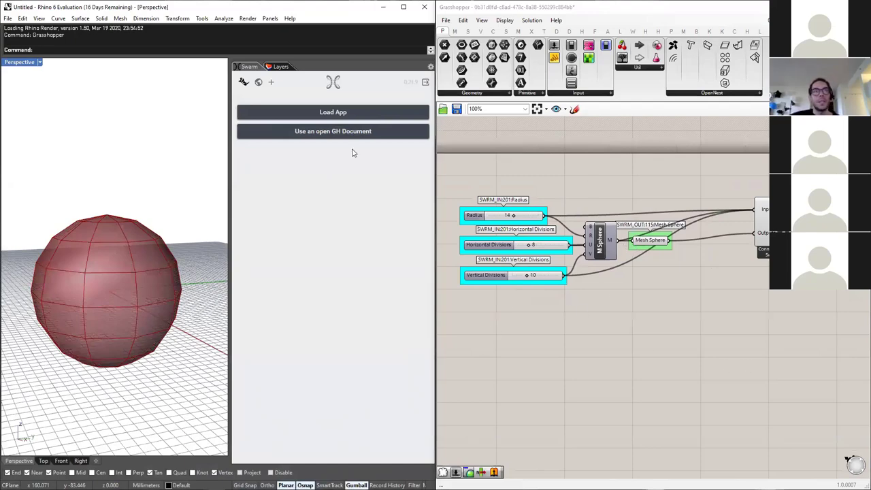
{"action": "left_click", "coordinate": [347, 113]}
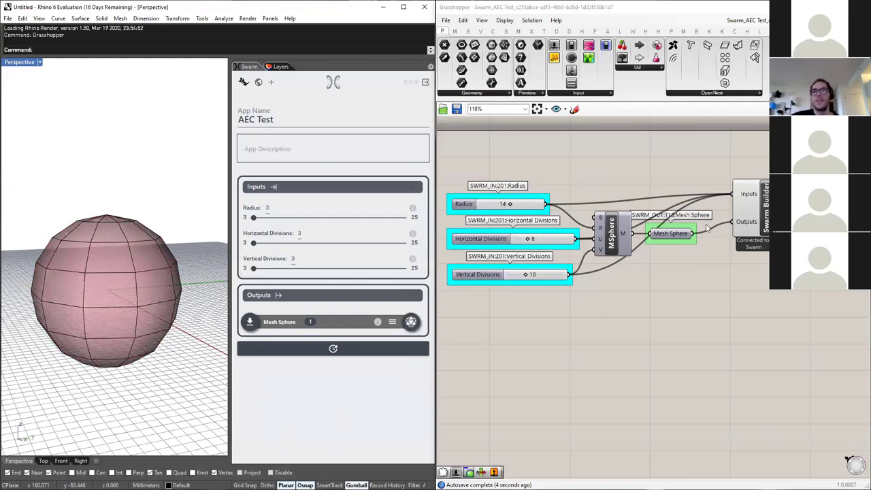
- Tidy the canvas by nudging MSphere left and moving the Swarm Builder component left
{"action": "left_click", "coordinate": [691, 263]}
{"action": "right_click_drag", "start_coordinate": [619, 252], "coordinate": [608, 251]}
{"action": "left_click_drag", "start_coordinate": [608, 251], "coordinate": [603, 249]}
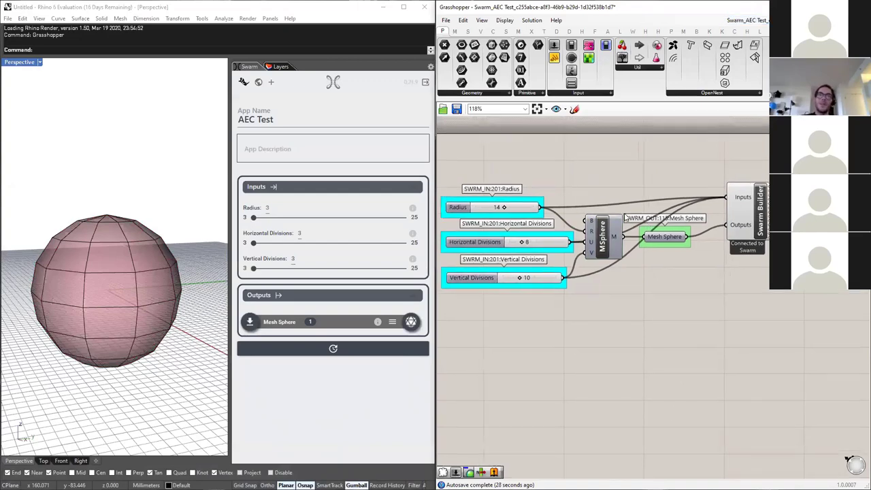
{"action": "left_click_drag", "start_coordinate": [515, 168], "coordinate": [484, 260]}
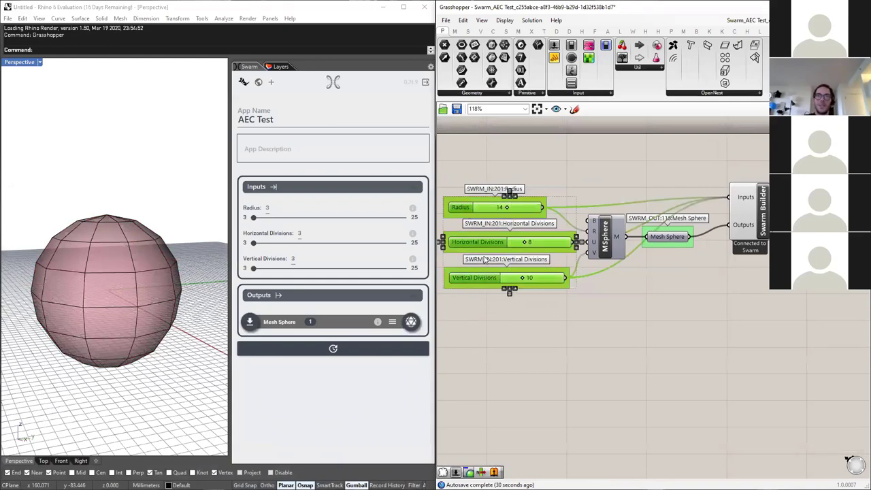
{"action": "left_click", "coordinate": [564, 169]}
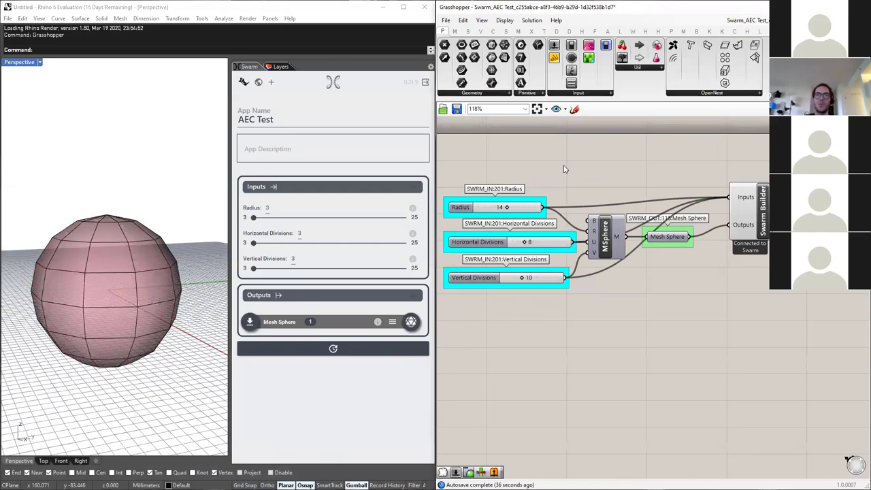
{"action": "left_click_drag", "start_coordinate": [752, 219], "coordinate": [740, 240]}
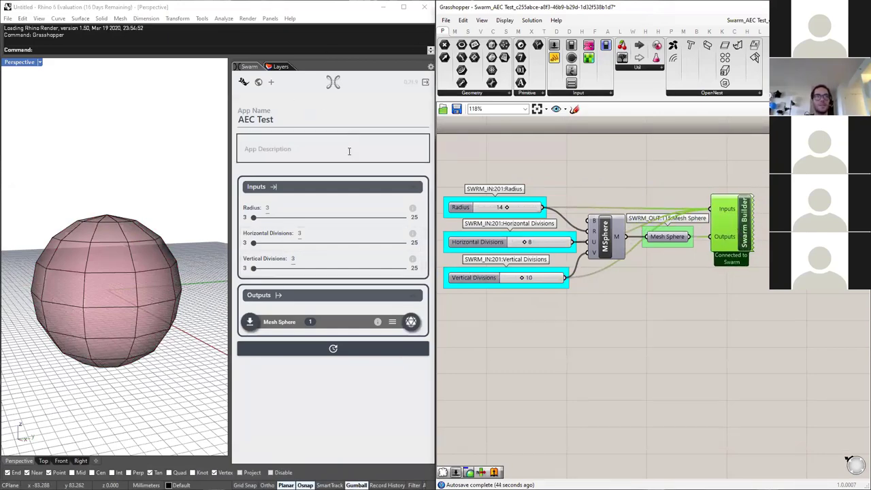
{"action": "left_click", "coordinate": [680, 168]}
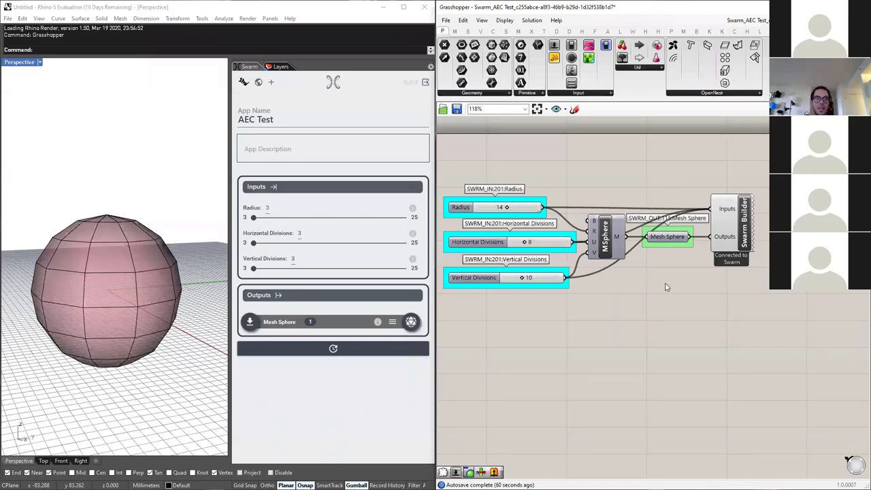
- Add an Explode component and wire the Mesh Sphere into its M input
{"action": "left_click_drag", "start_coordinate": [725, 225], "coordinate": [782, 224]}
{"action": "right_click_drag", "start_coordinate": [117, 249], "coordinate": [119, 271]}
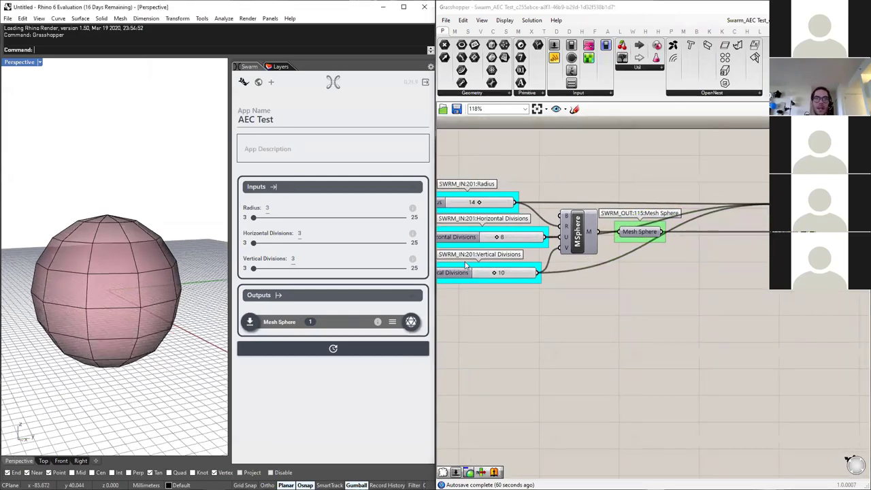
{"action": "double_click", "coordinate": [695, 290]}
{"action": "type", "text": "a"}
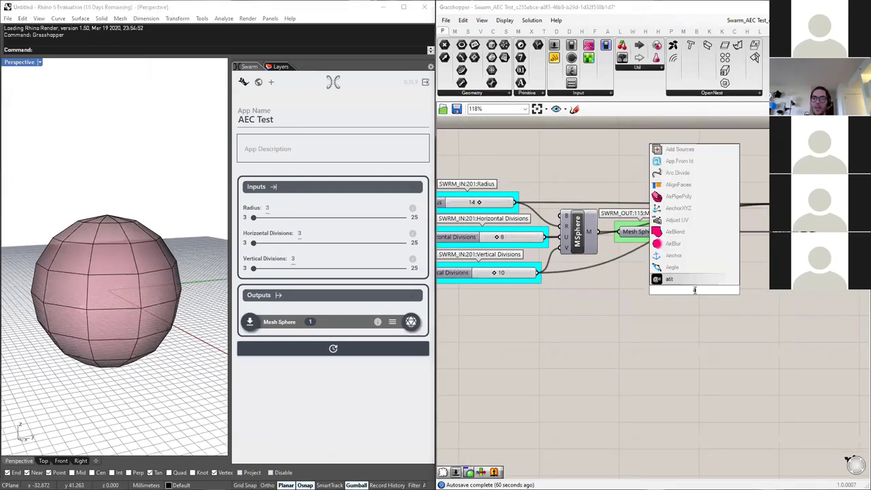
{"action": "key", "text": "BackSpace"}
{"action": "double_click", "coordinate": [724, 272]}
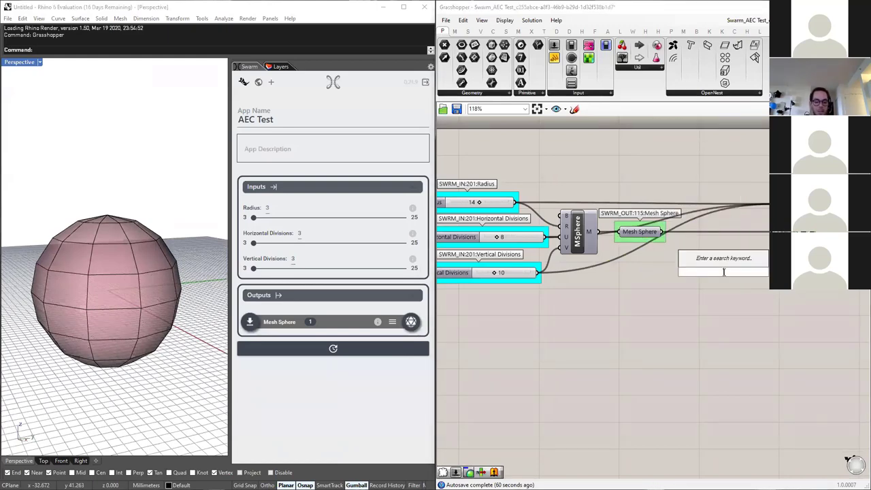
{"action": "type", "text": "explode"}
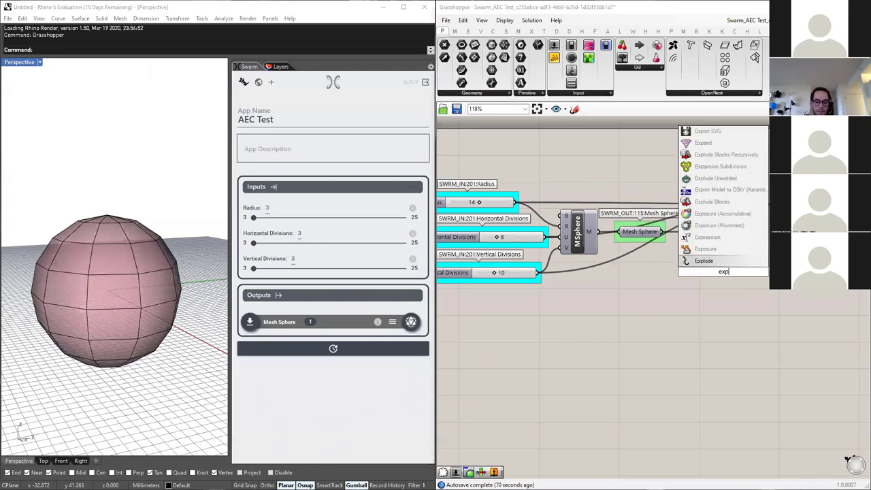
{"action": "left_click", "coordinate": [704, 261]}
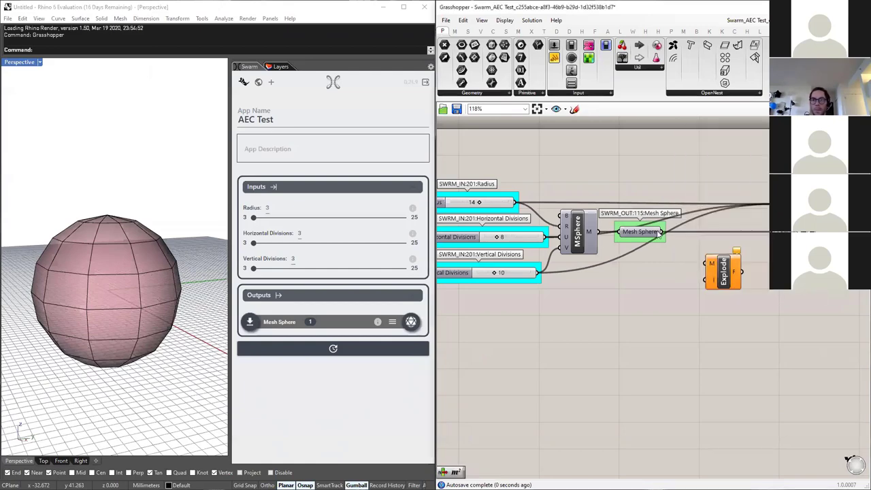
{"action": "left_click_drag", "start_coordinate": [732, 280], "coordinate": [726, 305]}
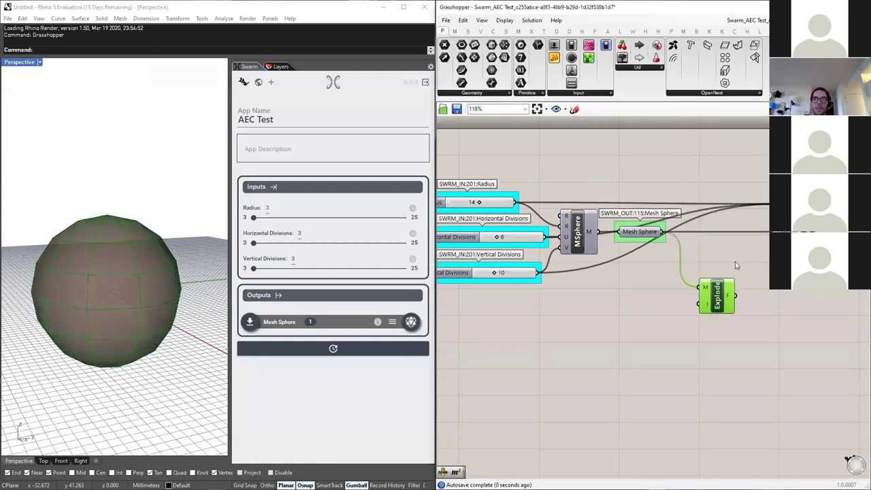
- Add a List Item component beside Explode to receive the face list
{"action": "mouse_move", "coordinate": [731, 299]}
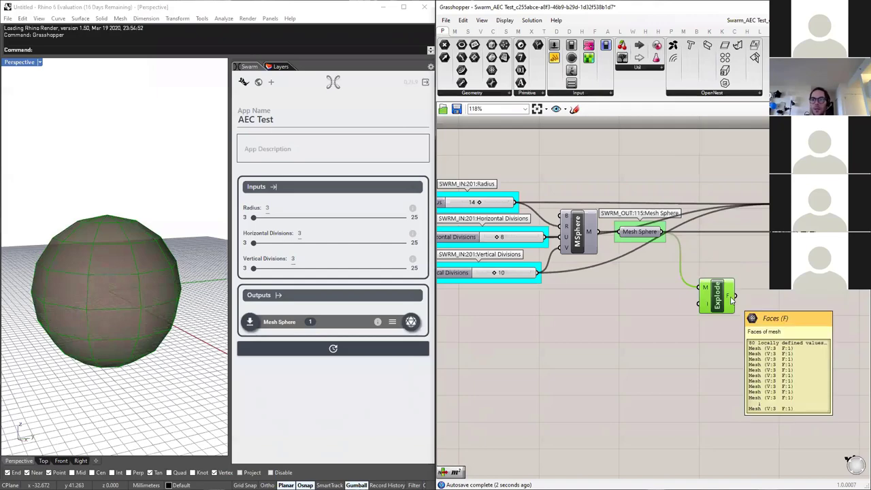
{"action": "double_click", "coordinate": [732, 300]}
{"action": "type", "text": "item"}
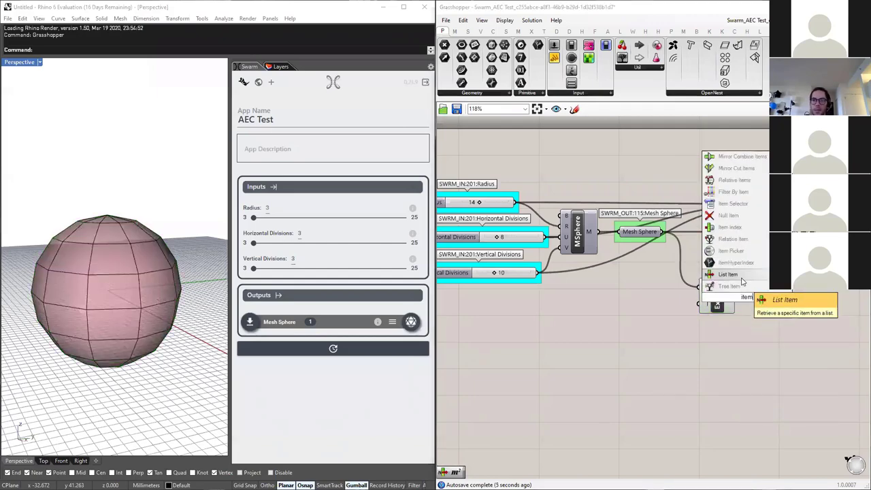
{"action": "key", "text": "Return"}
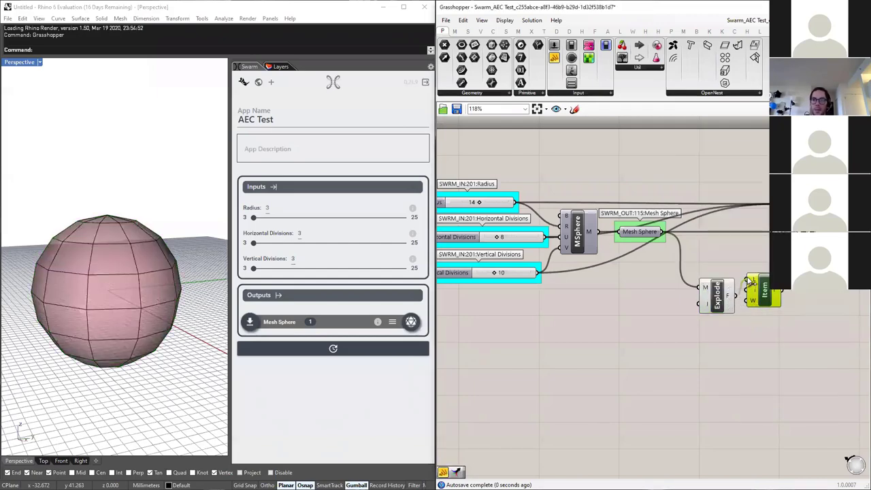
{"action": "left_click_drag", "start_coordinate": [734, 235], "coordinate": [674, 353]}
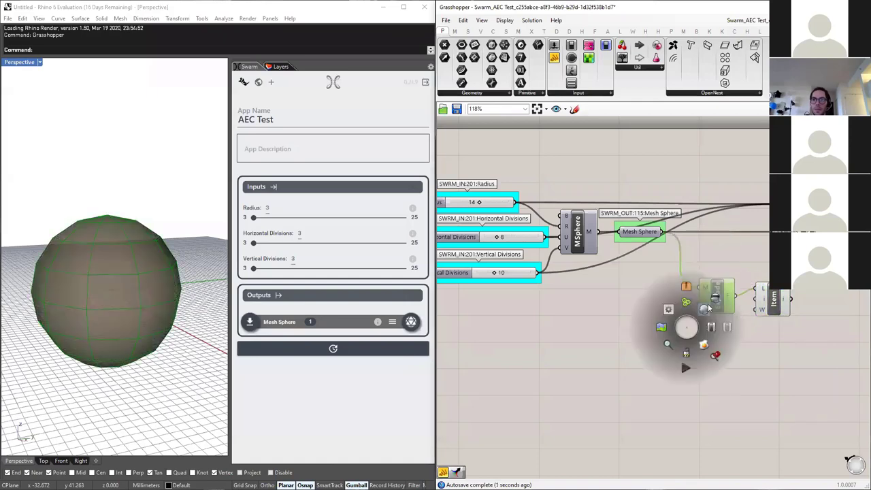
{"action": "left_click", "coordinate": [692, 275]}
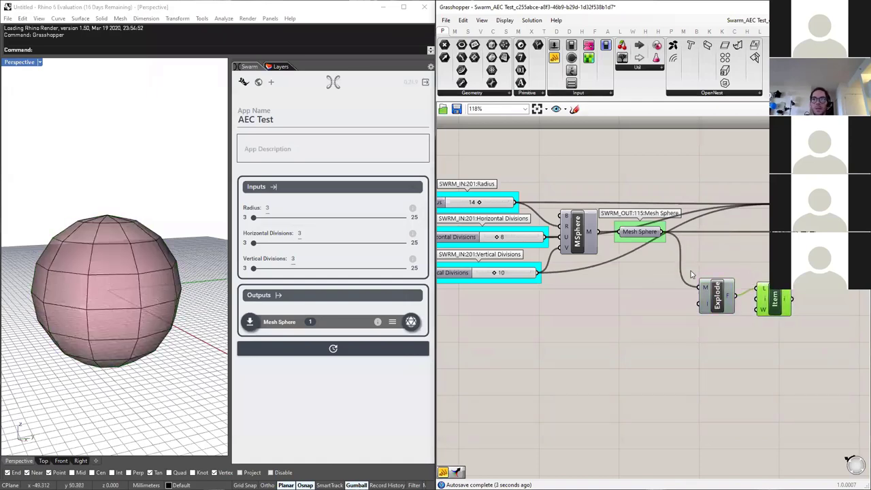
{"action": "right_click_drag", "start_coordinate": [177, 258], "coordinate": [153, 299]}
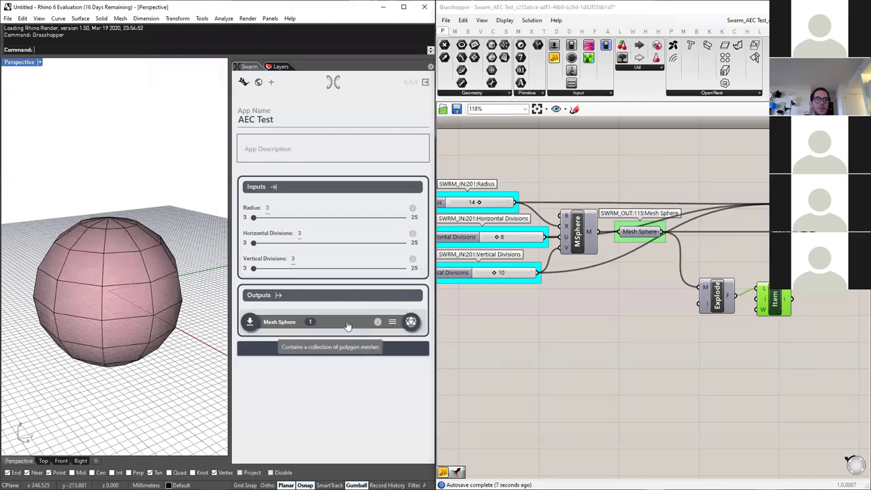
{"action": "right_click_drag", "start_coordinate": [678, 215], "coordinate": [669, 218]}
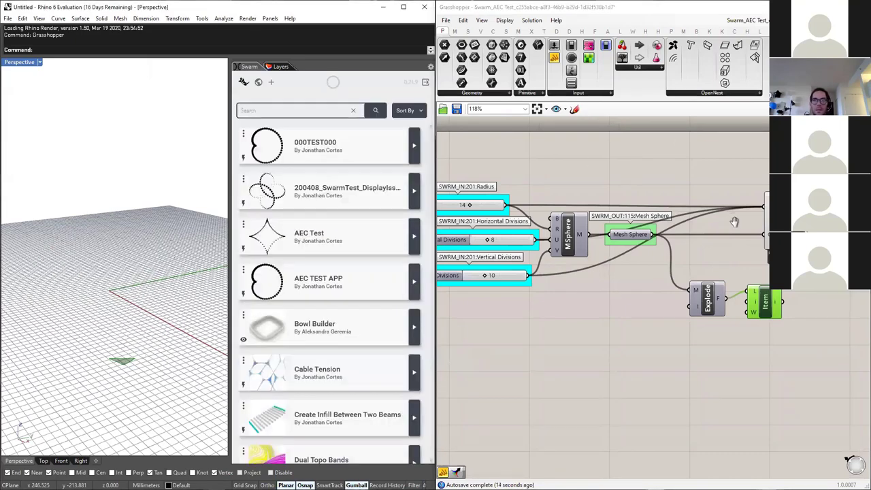
- Reopen AEC Test from the Swarm apps list, choose Edit, and load its definition
{"action": "scroll", "coordinate": [734, 222], "scroll_direction": "down", "scroll_amount": 2}
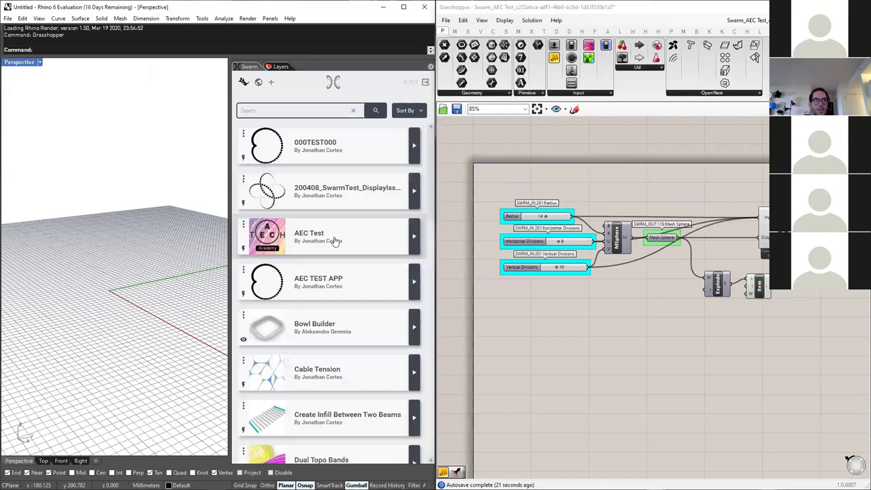
{"action": "left_click", "coordinate": [334, 241]}
{"action": "left_click", "coordinate": [240, 108]}
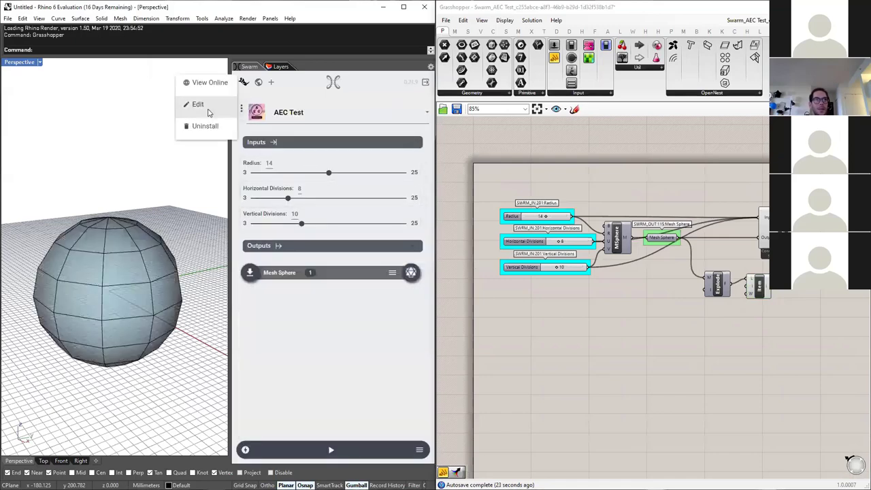
{"action": "left_click", "coordinate": [198, 104]}
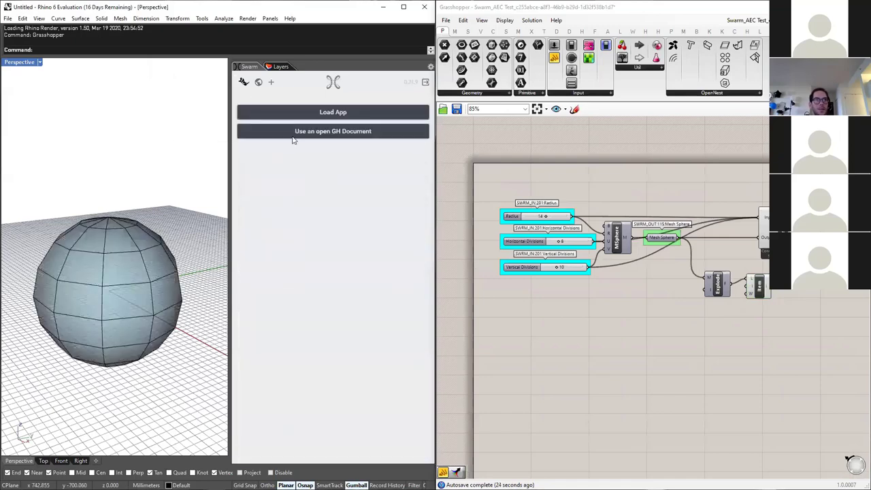
{"action": "left_click", "coordinate": [365, 116]}
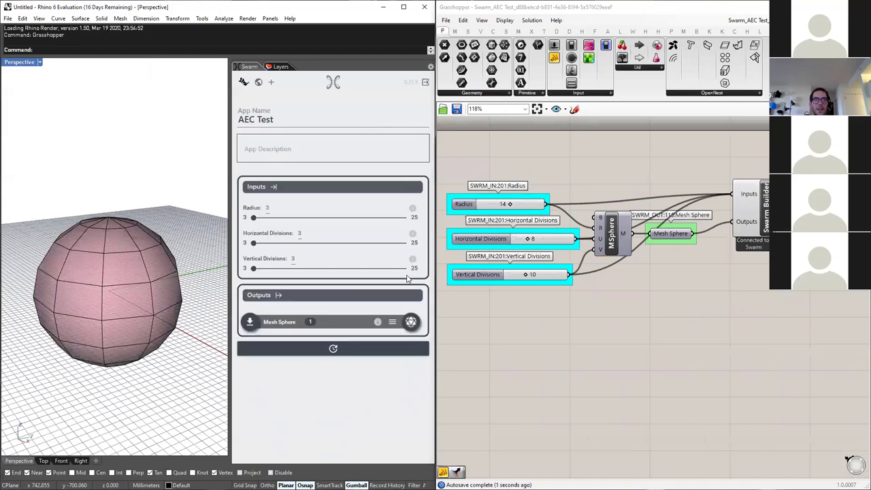
- Orbit the Perspective view to inspect the Mesh Sphere output's preview
{"action": "right_click_drag", "start_coordinate": [150, 261], "coordinate": [133, 247]}
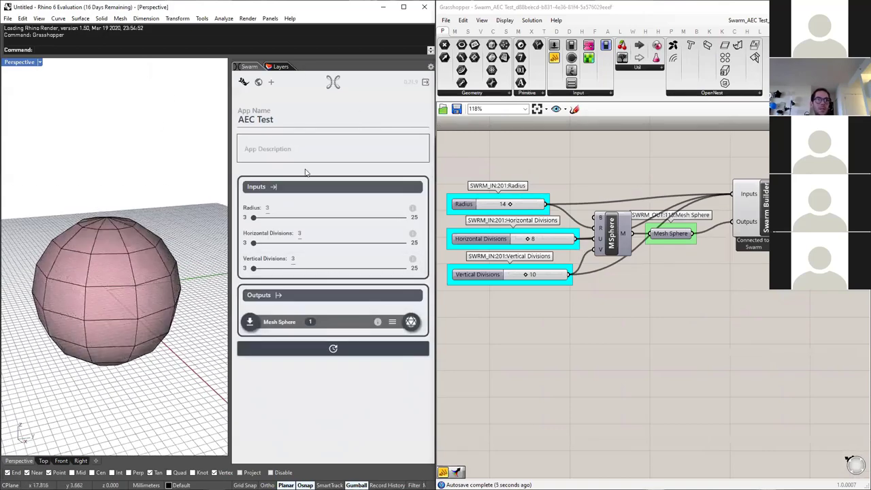
{"action": "left_click_drag", "start_coordinate": [695, 235], "coordinate": [699, 238]}
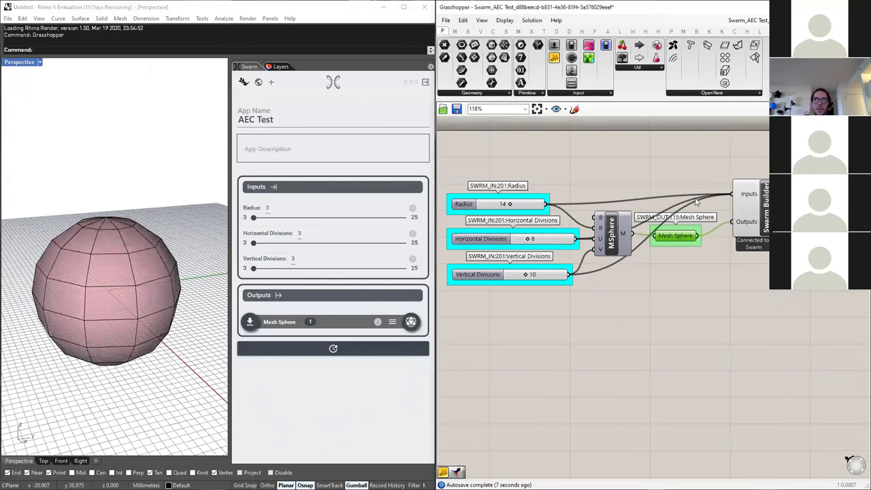
{"action": "right_click_drag", "start_coordinate": [73, 272], "coordinate": [167, 193]}
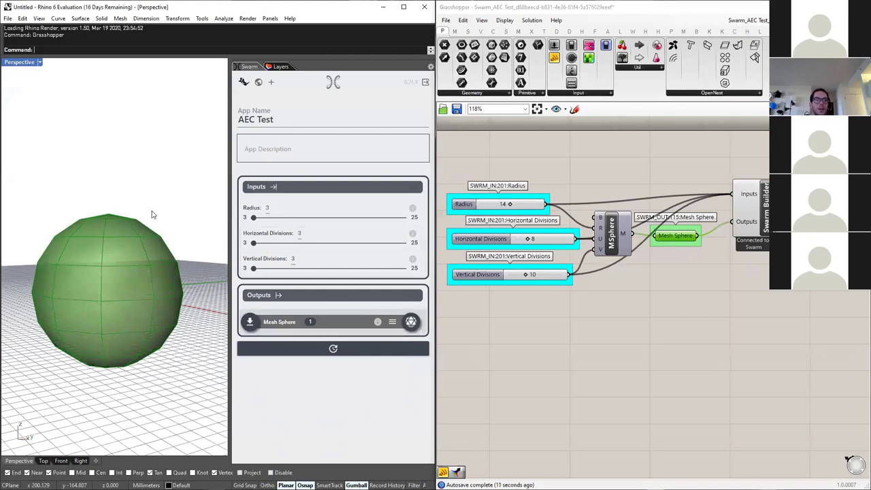
{"action": "left_click", "coordinate": [671, 337]}
- Switch off Draw Wireframes and Shade Solids for the Mesh Sphere output
{"action": "left_click", "coordinate": [410, 322]}
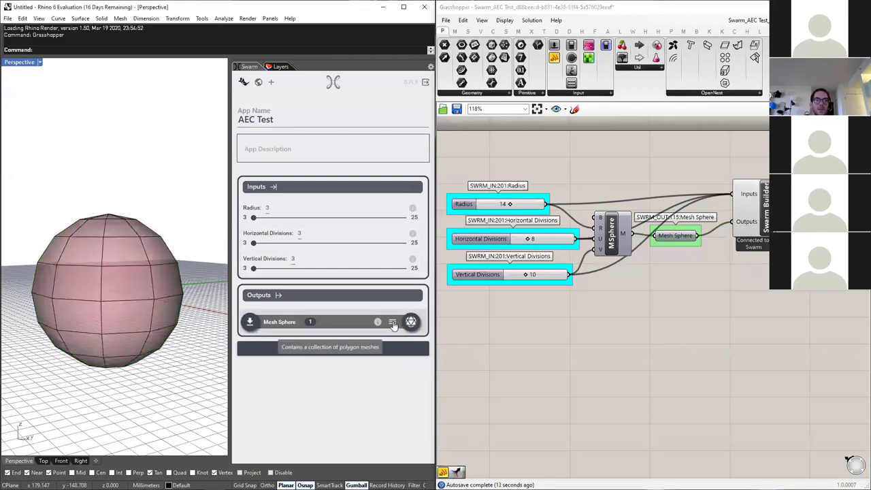
{"action": "left_click", "coordinate": [329, 381]}
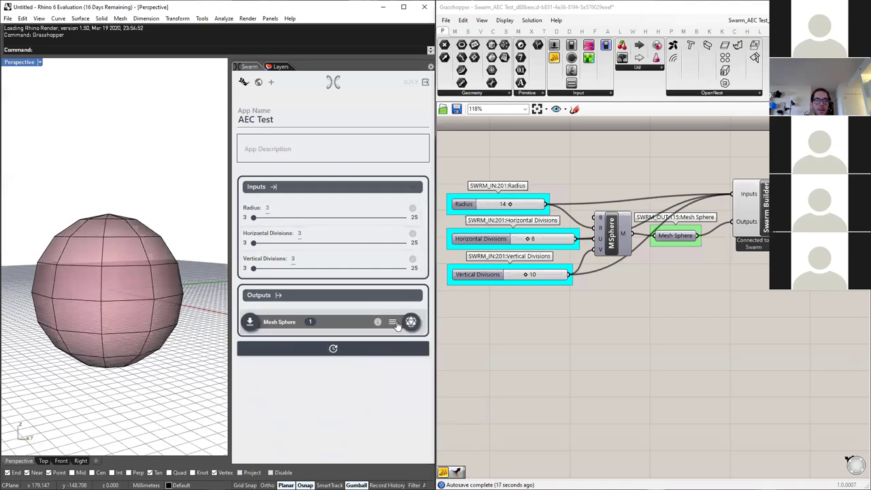
{"action": "left_click", "coordinate": [394, 323]}
{"action": "left_click", "coordinate": [474, 380]}
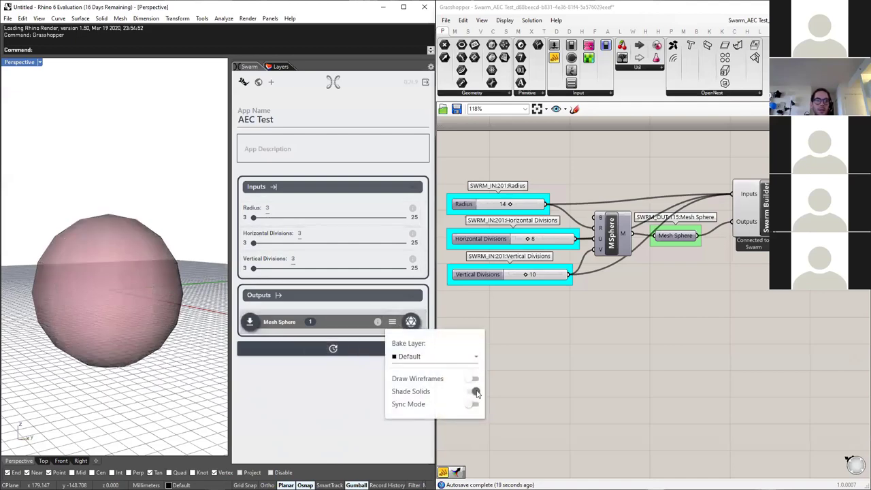
{"action": "left_click", "coordinate": [475, 392]}
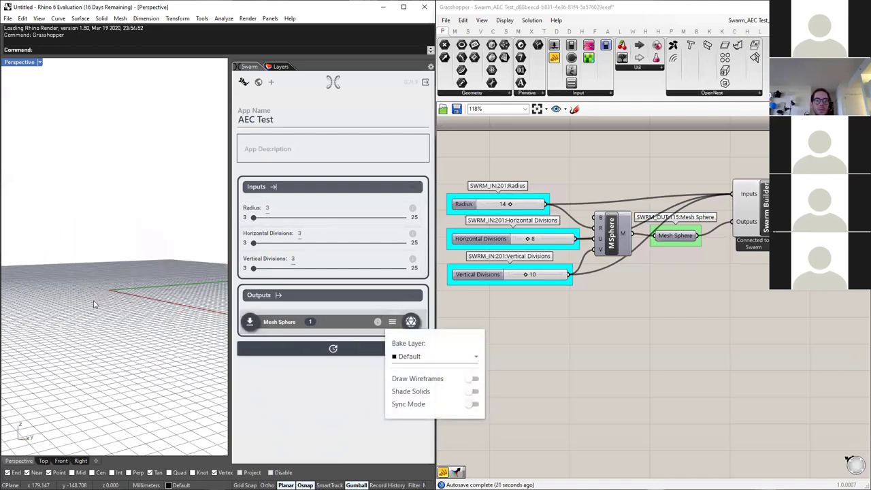
{"action": "left_click", "coordinate": [741, 302]}
{"action": "right_click_drag", "start_coordinate": [741, 301], "coordinate": [671, 267]}
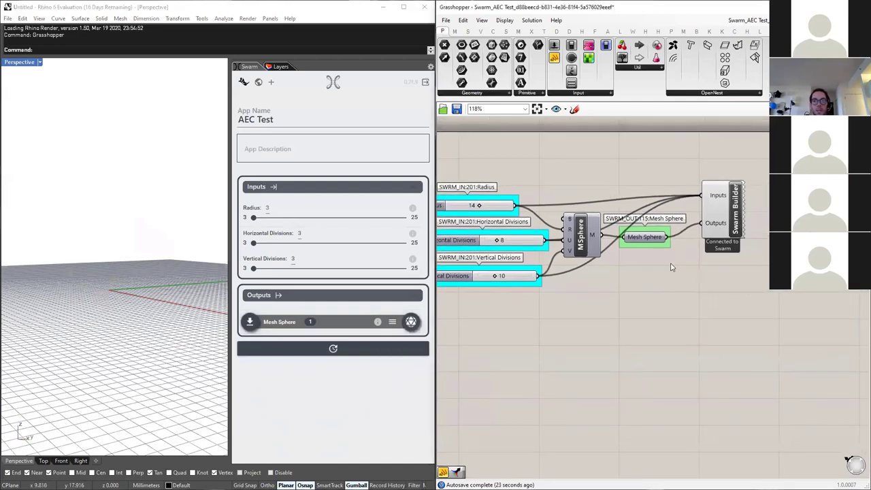
- Add an Explode component and feed the Mesh Sphere output into it
{"action": "left_click_drag", "start_coordinate": [722, 231], "coordinate": [768, 231]}
{"action": "double_click", "coordinate": [727, 263]}
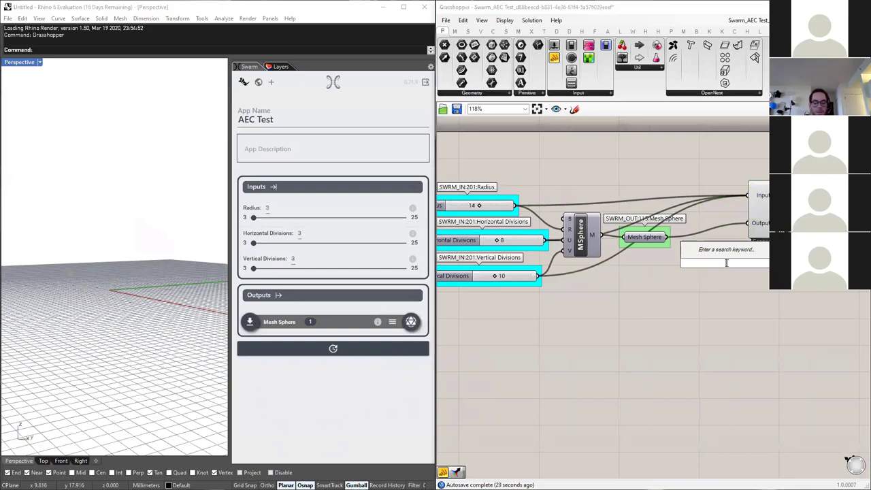
{"action": "type", "text": "explode"}
{"action": "left_click", "coordinate": [707, 252]}
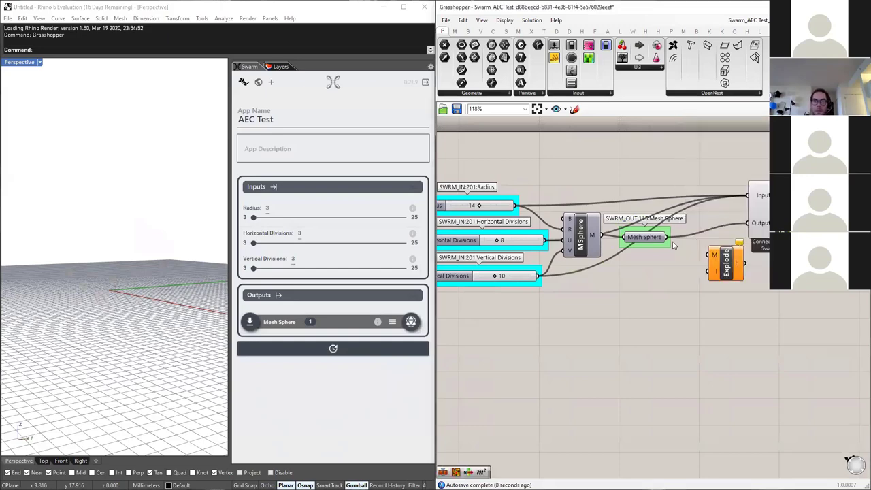
{"action": "left_click_drag", "start_coordinate": [727, 268], "coordinate": [678, 292]}
{"action": "right_click_drag", "start_coordinate": [743, 304], "coordinate": [715, 301]}
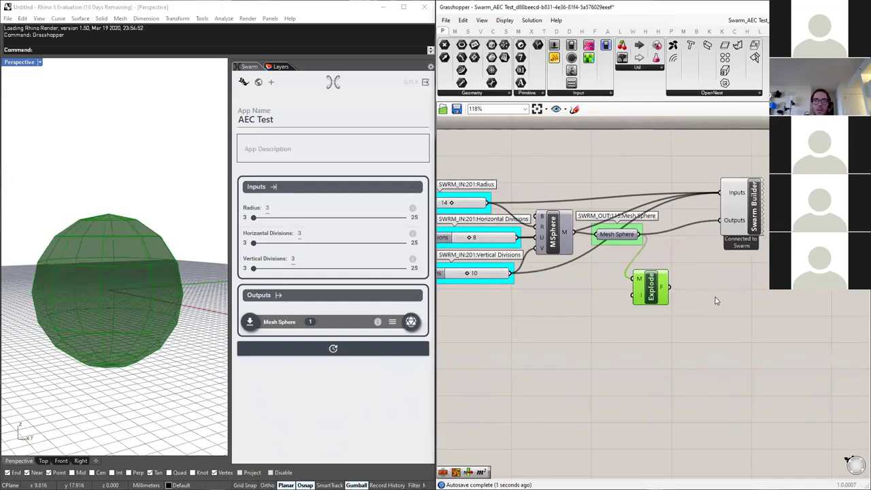
- Add a List Item wired from Explode's faces, then delete it
{"action": "double_click", "coordinate": [715, 301]}
{"action": "type", "text": "item"}
{"action": "key", "text": "Return"}
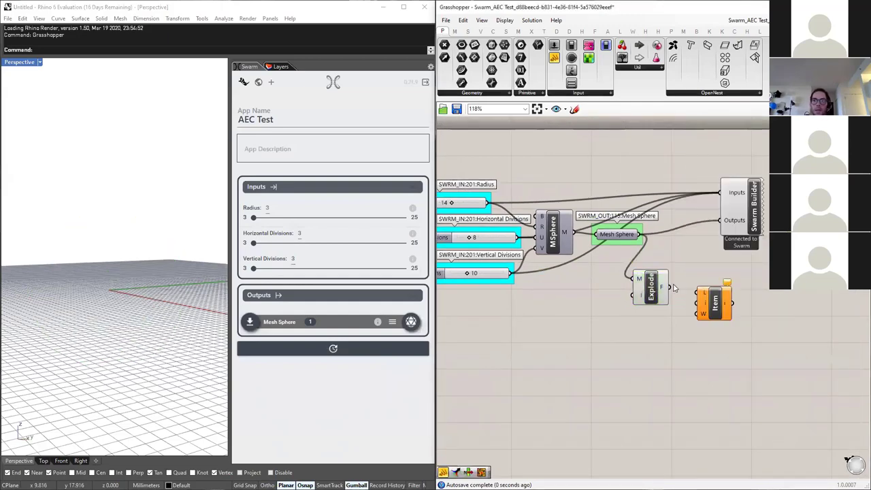
{"action": "left_click_drag", "start_coordinate": [723, 289], "coordinate": [718, 274]}
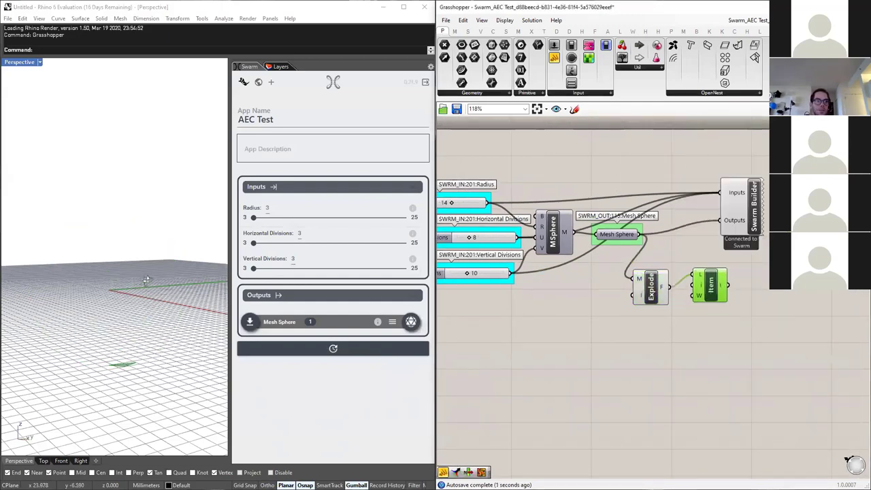
{"action": "right_click_drag", "start_coordinate": [153, 312], "coordinate": [143, 354]}
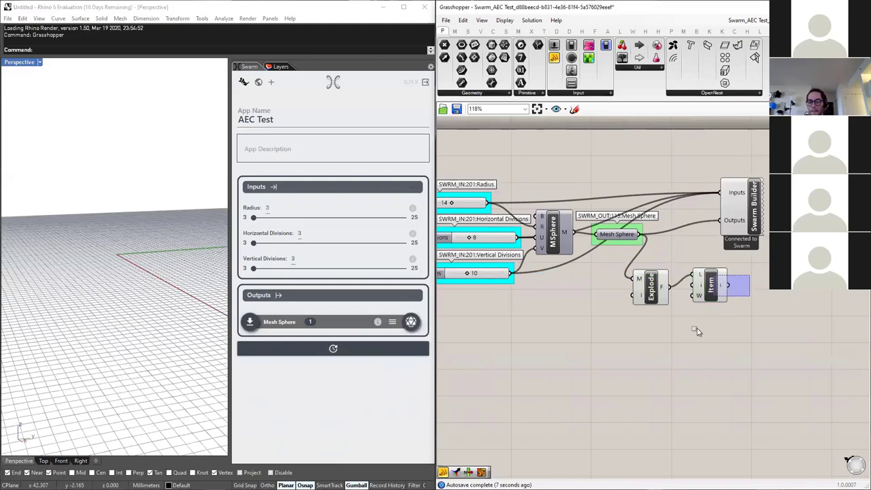
{"action": "key", "text": "Delete"}
- Reposition Explode and Swarm Builder on the canvas and hide the sphere preview
{"action": "right_click_drag", "start_coordinate": [673, 317], "coordinate": [639, 309]}
{"action": "left_click_drag", "start_coordinate": [640, 310], "coordinate": [686, 318]}
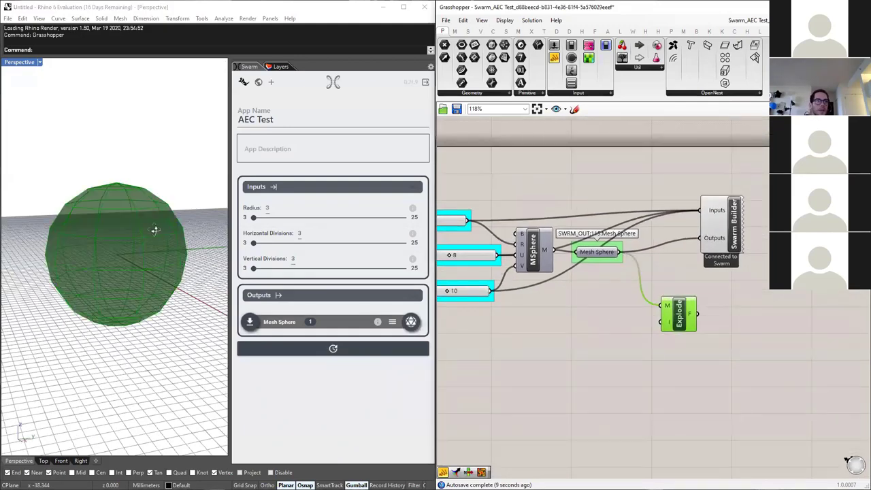
{"action": "scroll", "coordinate": [153, 235], "scroll_direction": "up", "scroll_amount": 4}
{"action": "scroll", "coordinate": [157, 240], "scroll_direction": "up", "scroll_amount": 2}
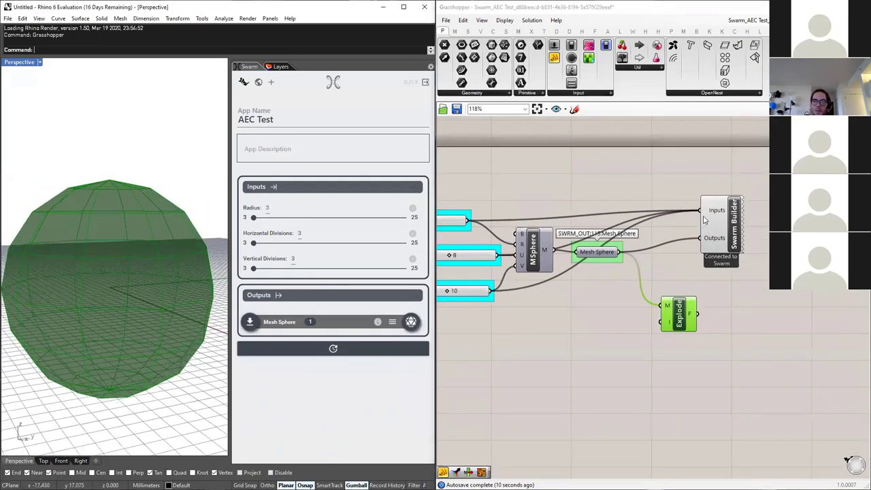
{"action": "left_click_drag", "start_coordinate": [733, 232], "coordinate": [763, 222]}
{"action": "right_click_drag", "start_coordinate": [708, 330], "coordinate": [674, 332]}
{"action": "left_click_drag", "start_coordinate": [650, 320], "coordinate": [669, 337]}
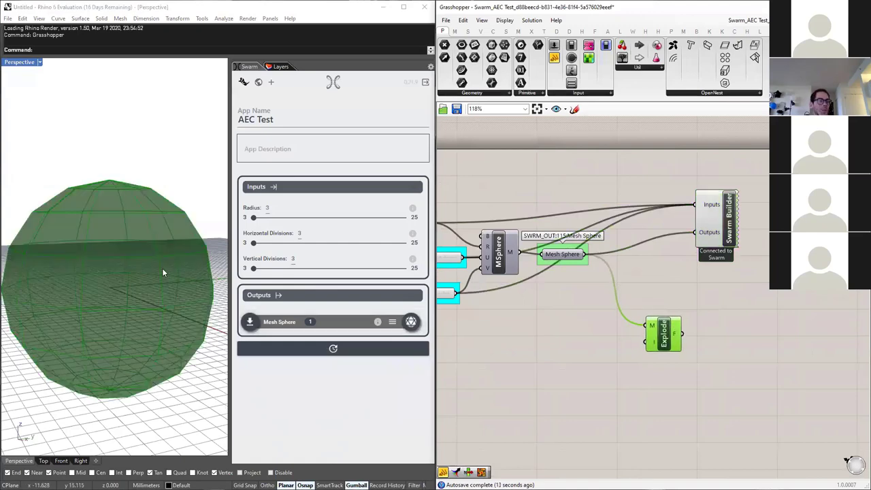
{"action": "left_click", "coordinate": [136, 262]}
{"action": "scroll", "coordinate": [115, 255], "scroll_direction": "down", "scroll_amount": 2}
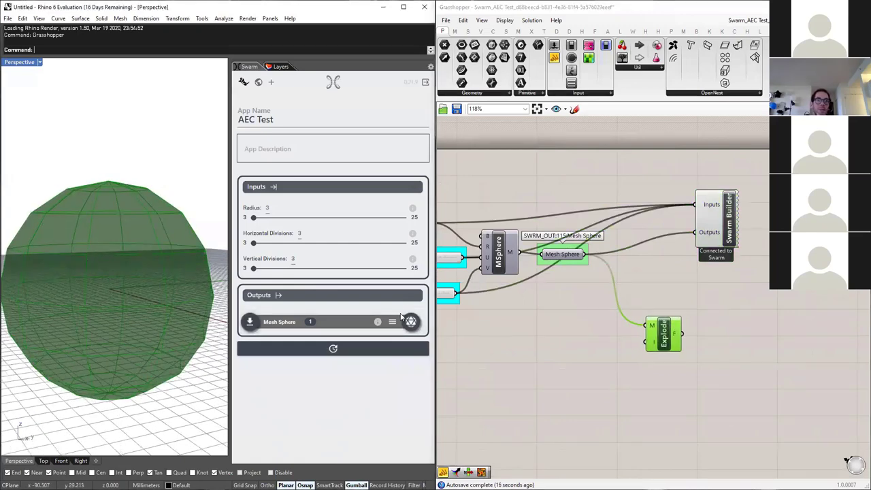
{"action": "right_click_drag", "start_coordinate": [664, 279], "coordinate": [651, 276]}
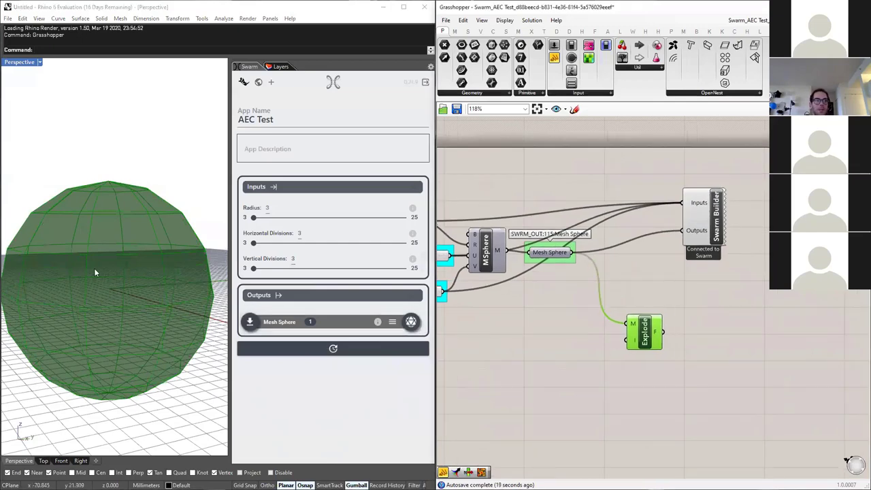
{"action": "left_click", "coordinate": [618, 292]}
- Add a wbWindow fed by Explode's faces and hide its viewport preview
{"action": "double_click", "coordinate": [618, 291]}
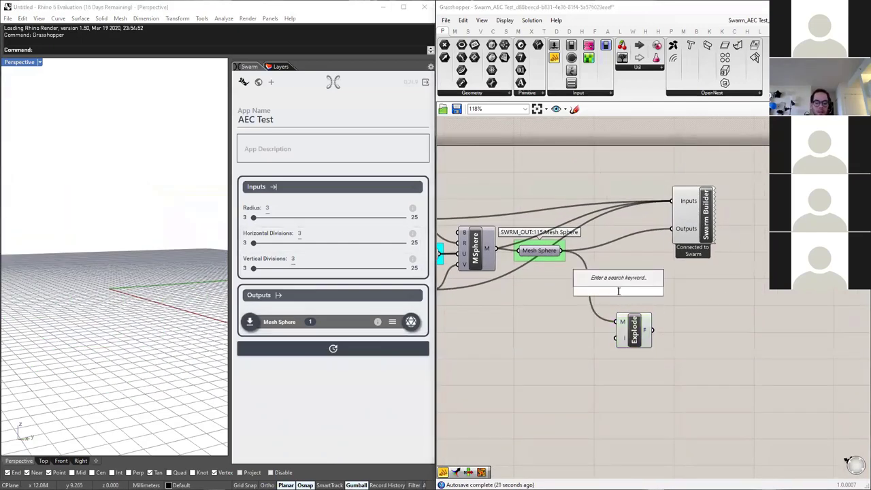
{"action": "type", "text": "wb wind"}
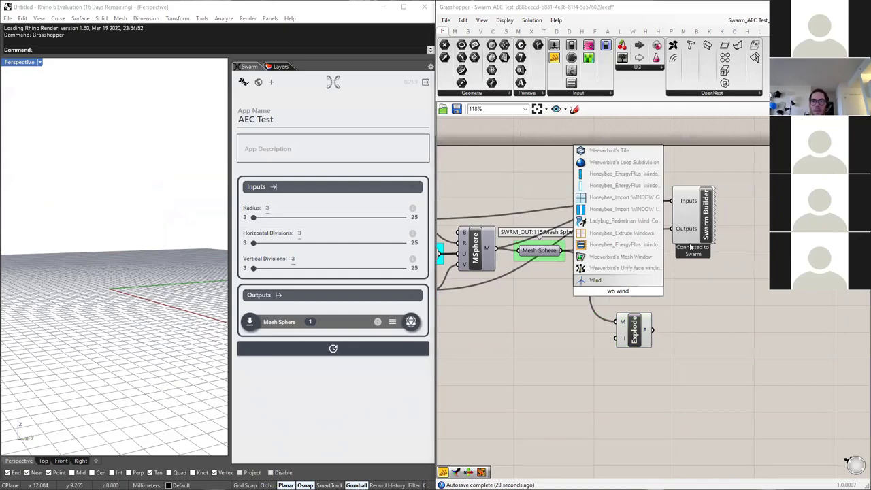
{"action": "key", "text": "Up"}
{"action": "key", "text": "Up"}
{"action": "key", "text": "Up"}
{"action": "key", "text": "Up"}
{"action": "key", "text": "Up"}
{"action": "key", "text": "Up"}
{"action": "key", "text": "Up"}
{"action": "key", "text": "Up"}
{"action": "key", "text": "Down"}
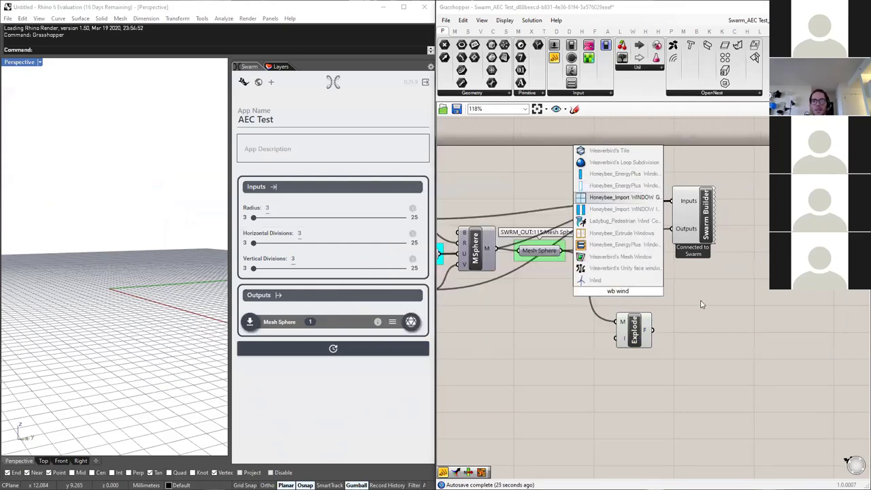
{"action": "key", "text": "Escape"}
{"action": "double_click", "coordinate": [648, 294]}
{"action": "type", "text": "wb"}
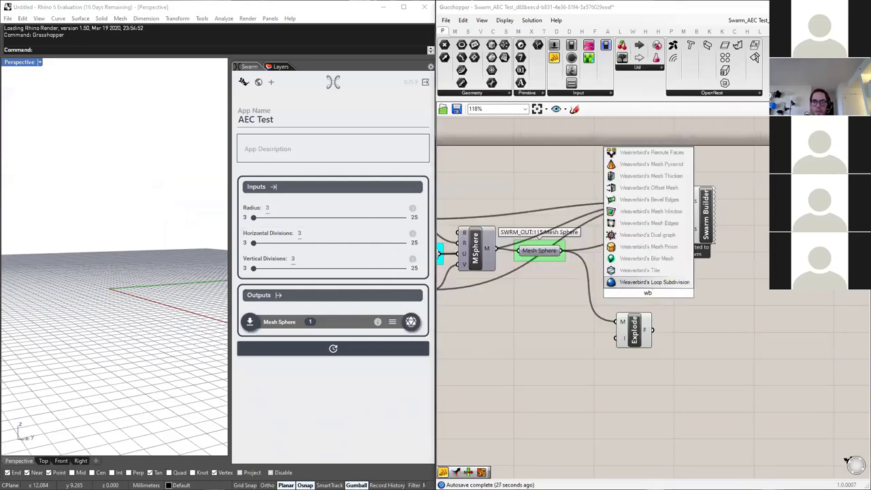
{"action": "type", "text": " windo"}
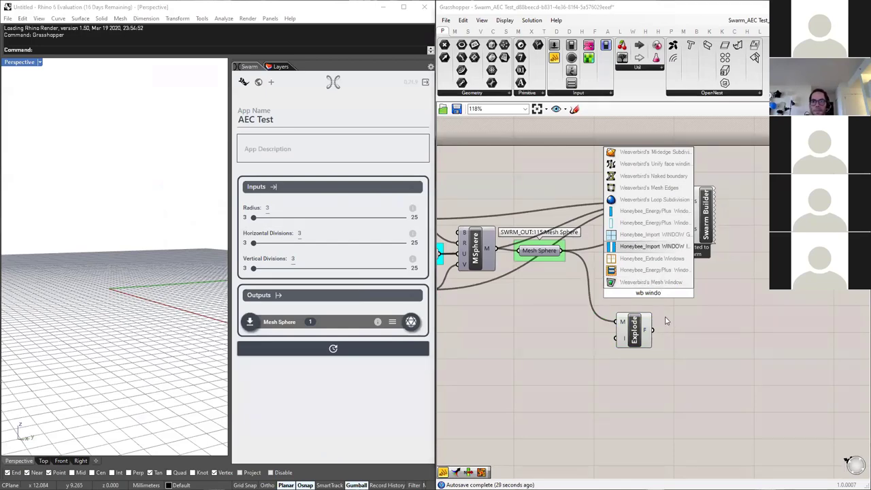
{"action": "left_click", "coordinate": [643, 282]}
{"action": "left_click_drag", "start_coordinate": [653, 293], "coordinate": [699, 349]}
{"action": "left_click_drag", "start_coordinate": [653, 330], "coordinate": [677, 335]}
{"action": "right_click", "coordinate": [627, 310]}
{"action": "left_click", "coordinate": [660, 323]}
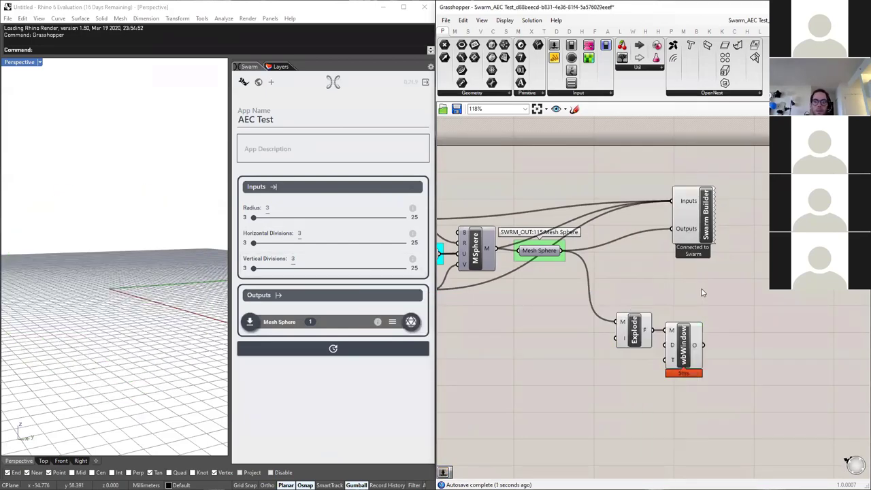
- Add a wbFrame component and wire Explode's faces into it
{"action": "double_click", "coordinate": [702, 291]}
{"action": "type", "text": "frame"}
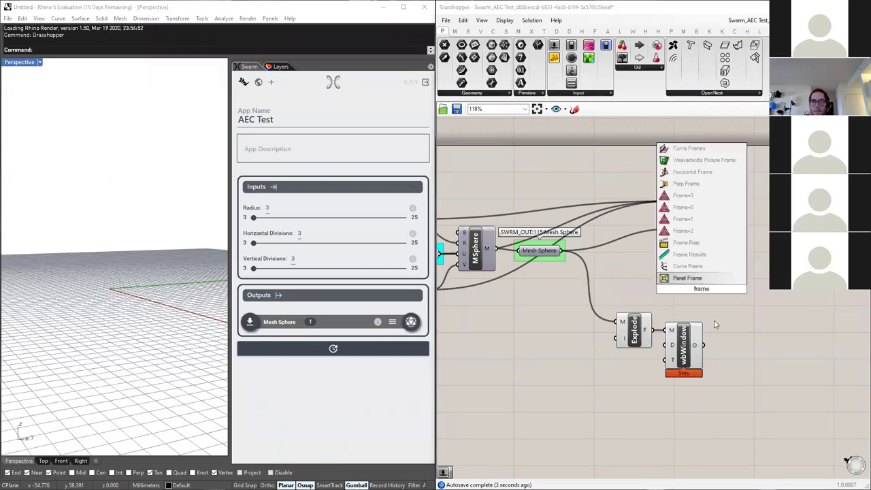
{"action": "double_click", "coordinate": [722, 324]}
{"action": "type", "text": "wb fr"}
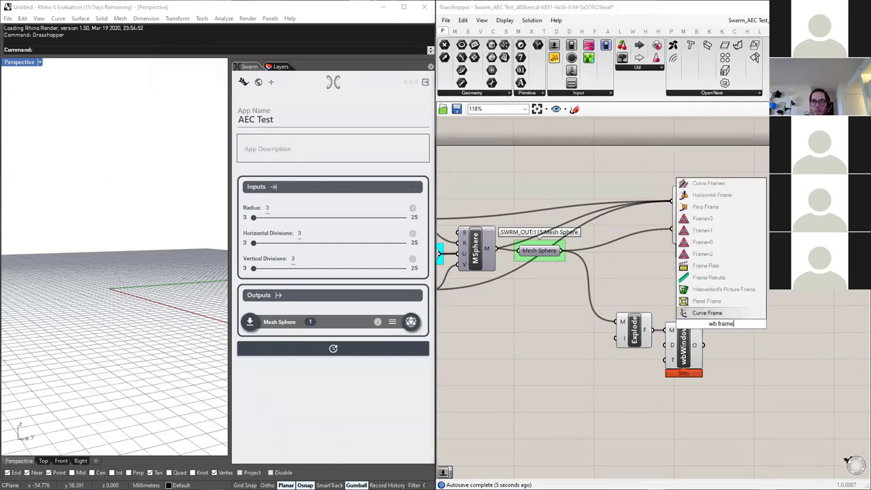
{"action": "left_click", "coordinate": [707, 302]}
{"action": "left_click_drag", "start_coordinate": [652, 331], "coordinate": [686, 303]}
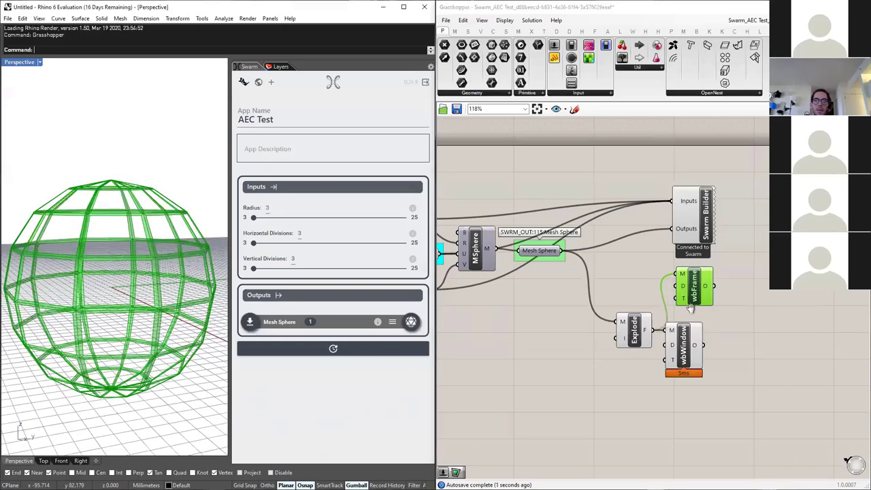
- Create a 0.1<40 slider wired to the Distance inputs and set it to 18.8
{"action": "right_click_drag", "start_coordinate": [534, 360], "coordinate": [609, 349]}
{"action": "double_click", "coordinate": [609, 344]}
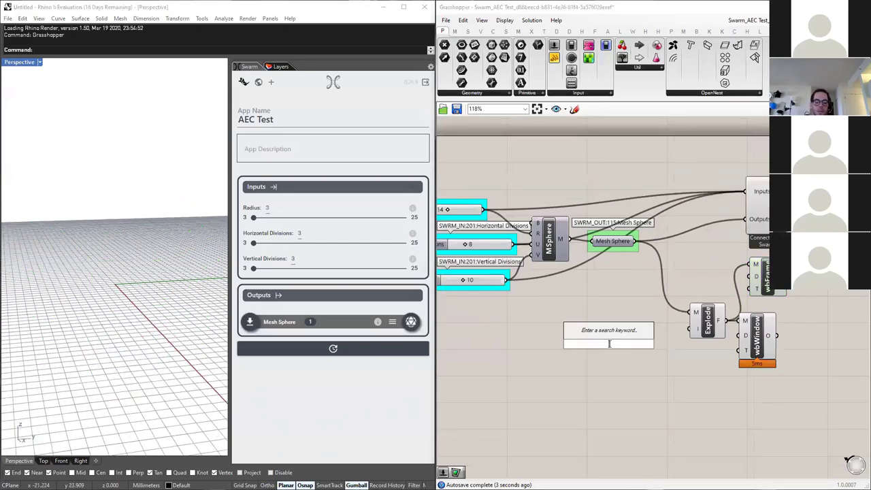
{"action": "type", "text": "0.1<"}
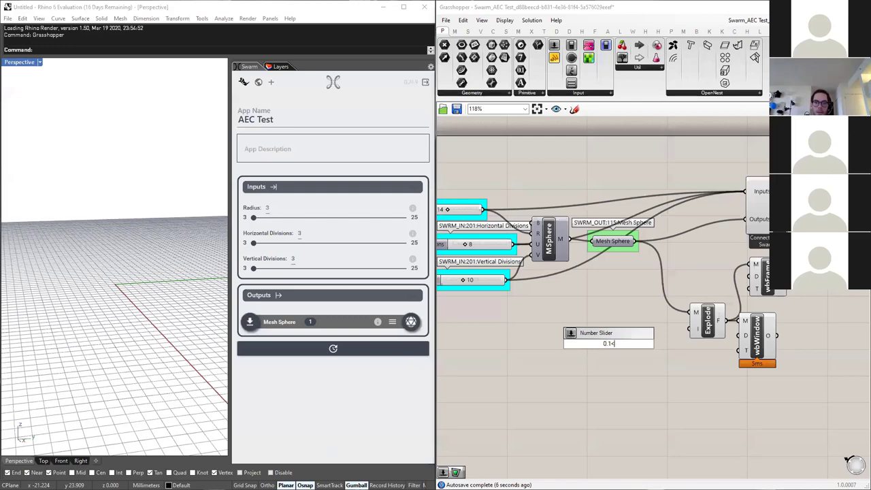
{"action": "type", "text": "40"}
{"action": "key", "text": "Return"}
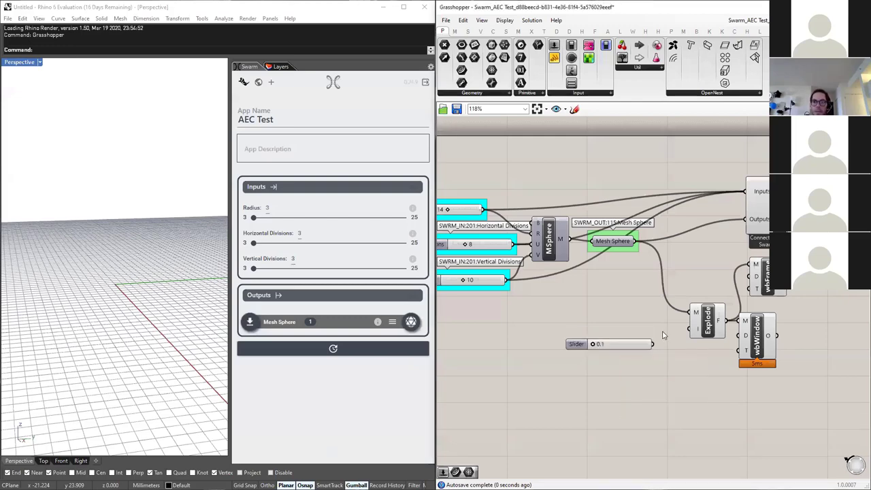
{"action": "left_click_drag", "start_coordinate": [653, 343], "coordinate": [752, 366]}
{"action": "left_click_drag", "start_coordinate": [762, 274], "coordinate": [760, 285]}
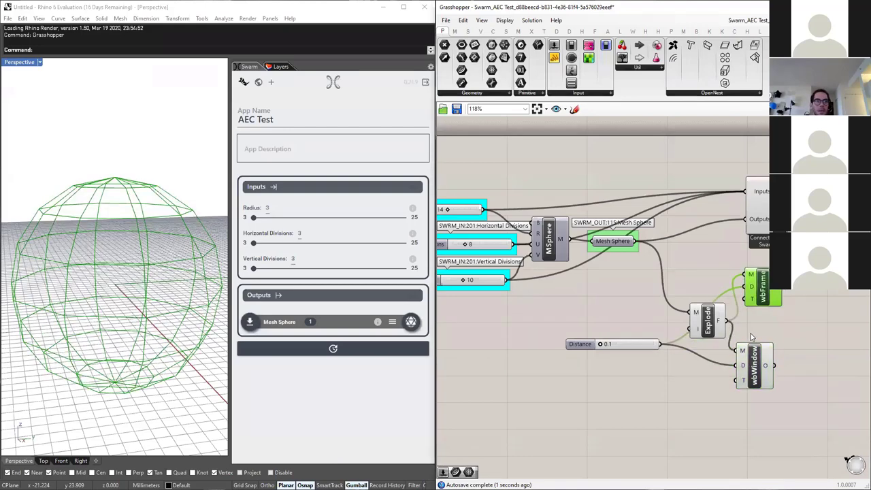
{"action": "left_click", "coordinate": [751, 336]}
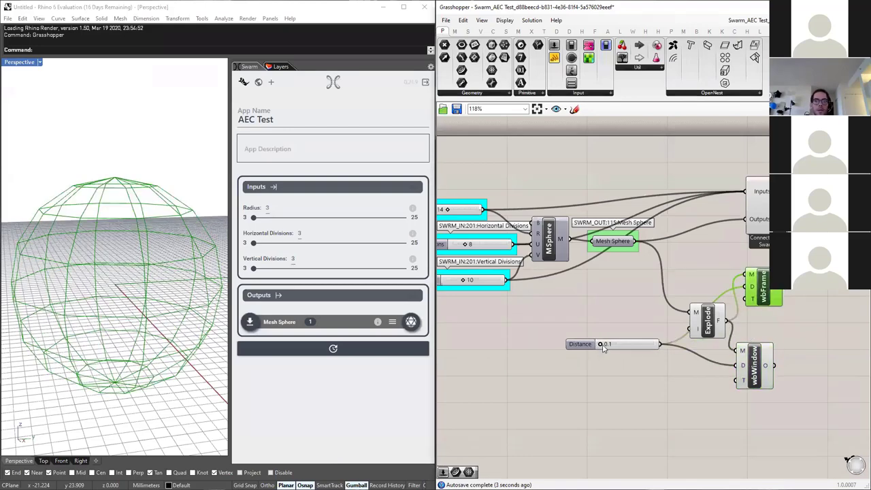
{"action": "left_click_drag", "start_coordinate": [603, 347], "coordinate": [626, 345]}
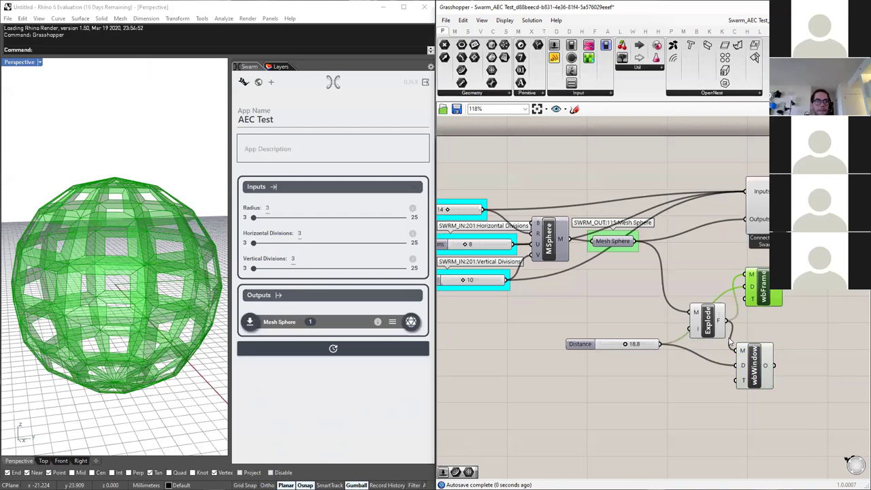
- Preview the wbWindow panels and wbFrame lattice, and move Swarm Builder further right
{"action": "left_click", "coordinate": [752, 360]}
{"action": "right_click_drag", "start_coordinate": [756, 313], "coordinate": [690, 313]}
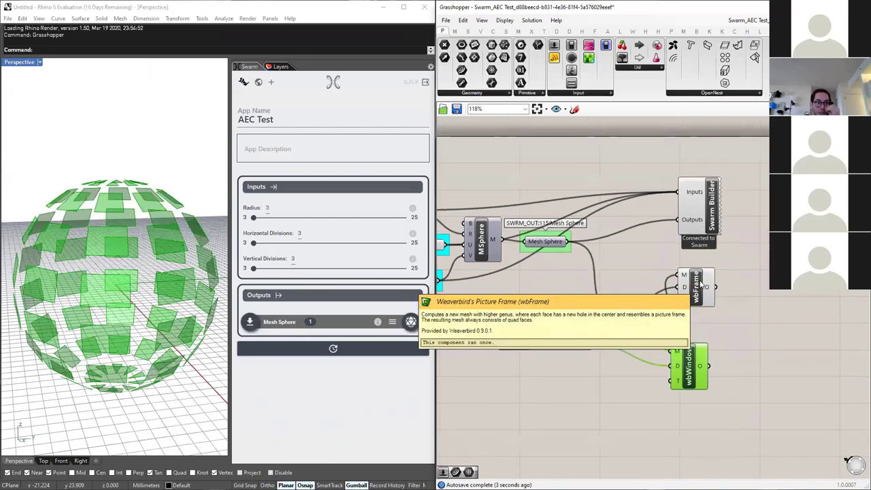
{"action": "left_click", "coordinate": [701, 284]}
{"action": "right_click_drag", "start_coordinate": [710, 214], "coordinate": [666, 217]}
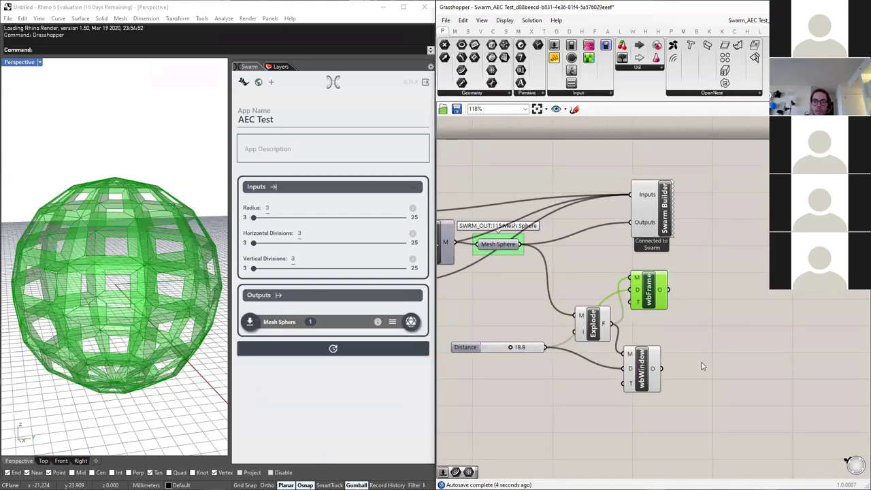
{"action": "left_click_drag", "start_coordinate": [652, 204], "coordinate": [719, 204]}
{"action": "right_click_drag", "start_coordinate": [654, 369], "coordinate": [673, 363]}
- Add an Area component and wire wbWindow's output mesh into it
{"action": "double_click", "coordinate": [681, 364]}
{"action": "type", "text": "are"}
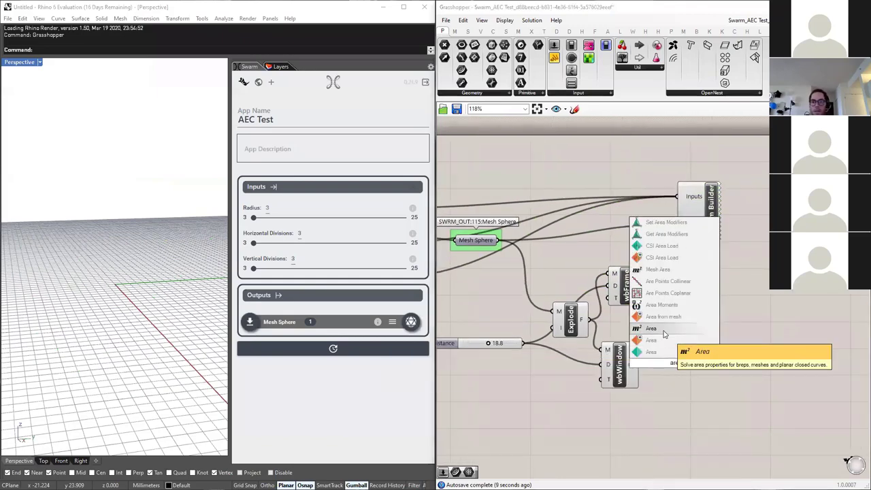
{"action": "left_click", "coordinate": [662, 352]}
{"action": "left_click_drag", "start_coordinate": [643, 365], "coordinate": [662, 362]}
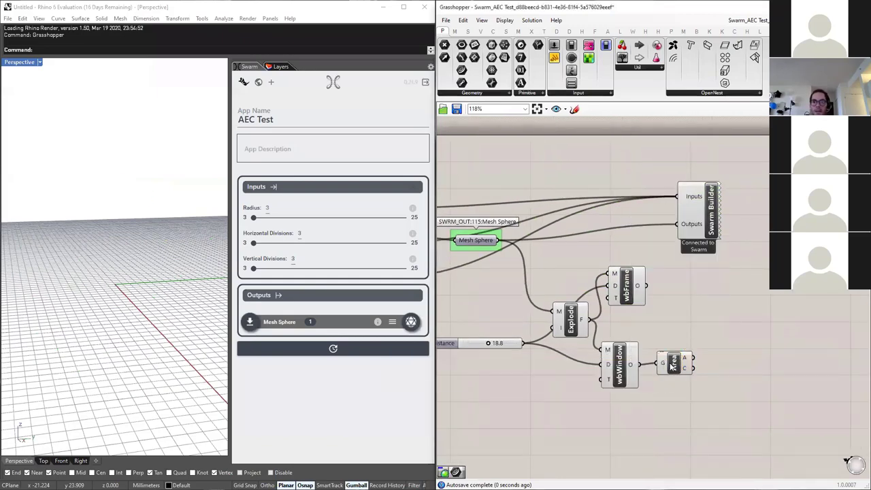
{"action": "left_click", "coordinate": [674, 363]}
{"action": "left_click", "coordinate": [620, 366]}
{"action": "right_click_drag", "start_coordinate": [745, 357], "coordinate": [721, 353]}
- Add a Panel showing Area's results, then delete it and move Swarm Builder
{"action": "double_click", "coordinate": [721, 353]}
{"action": "type", "text": "panel"}
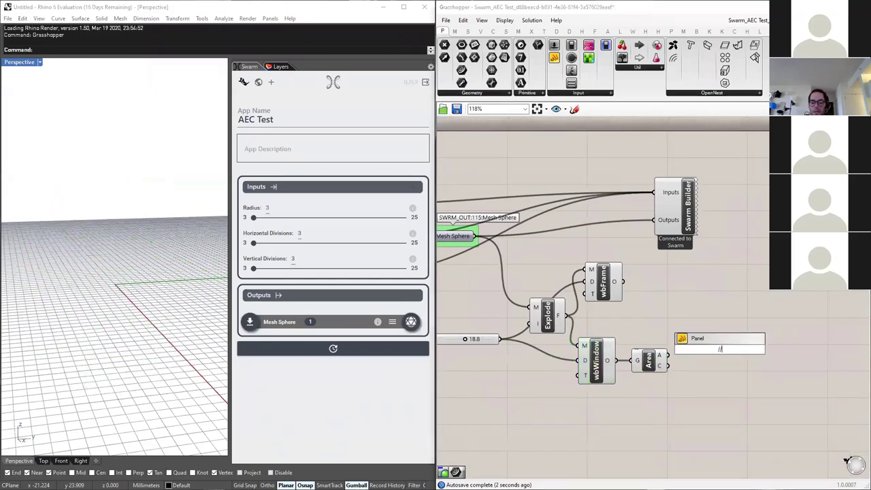
{"action": "key", "text": "Return"}
{"action": "mouse_move", "coordinate": [668, 355]}
{"action": "left_mouse_down"}
{"action": "mouse_move", "coordinate": [685, 347]}
{"action": "mouse_move", "coordinate": [678, 349]}
{"action": "left_mouse_up"}
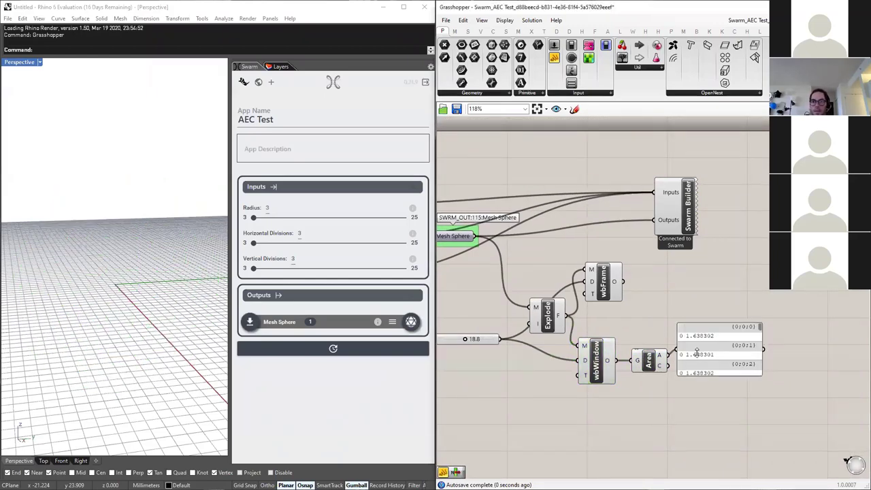
{"action": "left_click_drag", "start_coordinate": [761, 422], "coordinate": [725, 340]}
{"action": "key", "text": "Delete"}
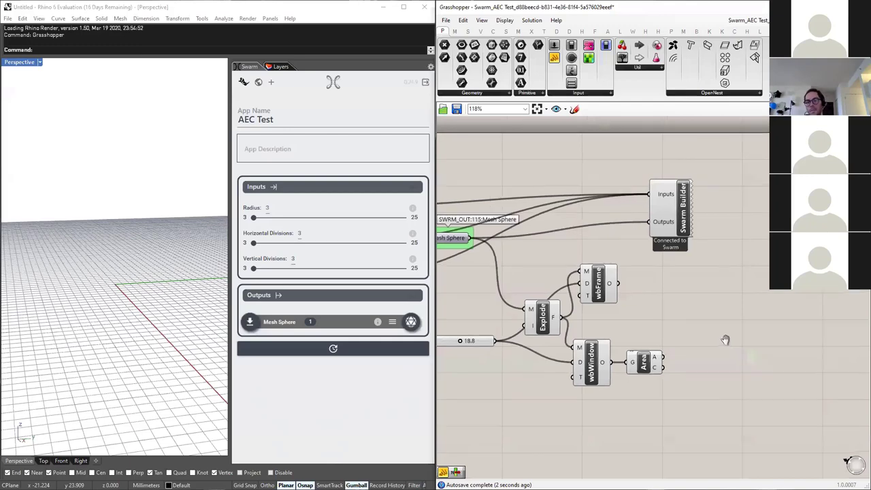
{"action": "right_click_drag", "start_coordinate": [726, 340], "coordinate": [724, 341]}
{"action": "left_click_drag", "start_coordinate": [667, 213], "coordinate": [722, 188]}
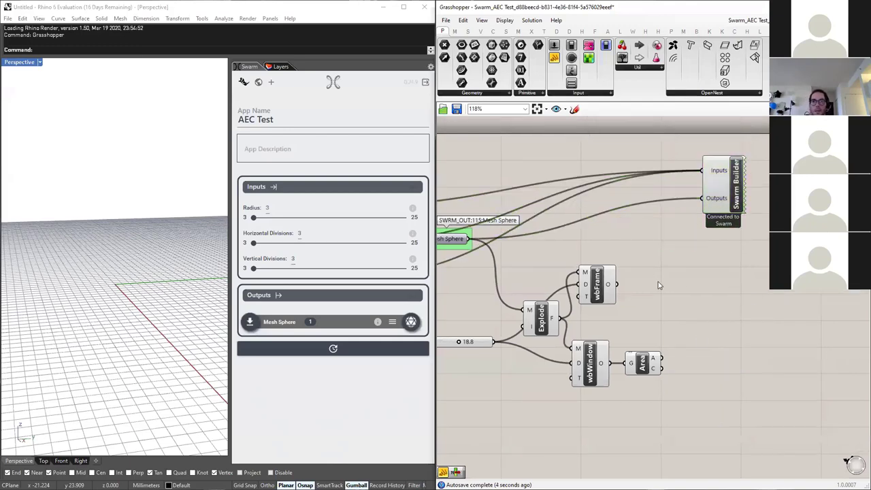
- Add a Number parameter and wire Area's A output into it
{"action": "double_click", "coordinate": [699, 358]}
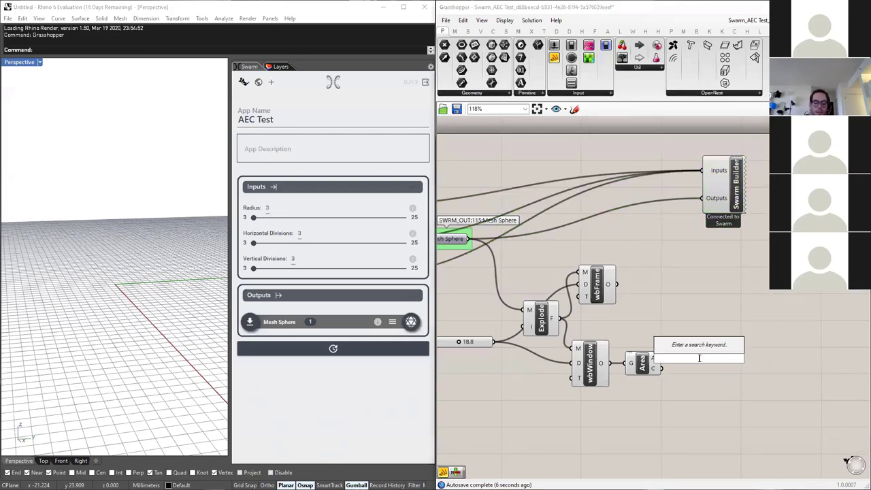
{"action": "type", "text": "int"}
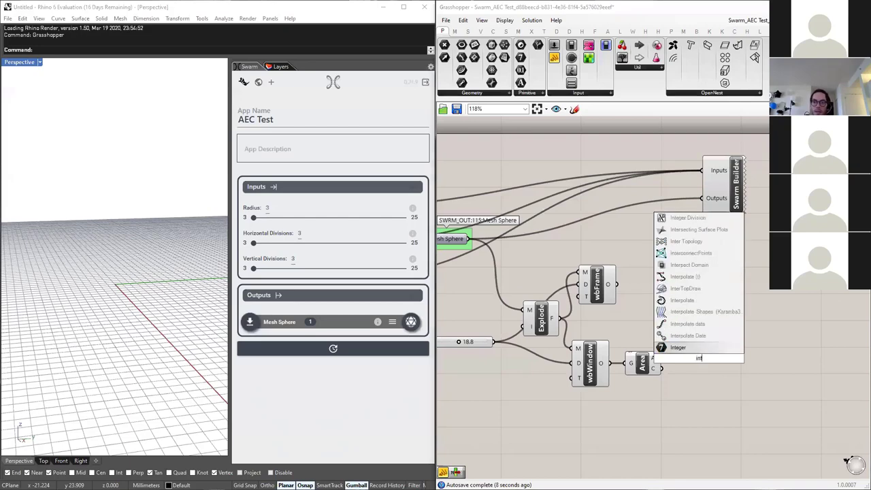
{"action": "left_click", "coordinate": [685, 377]}
{"action": "type", "text": "num"}
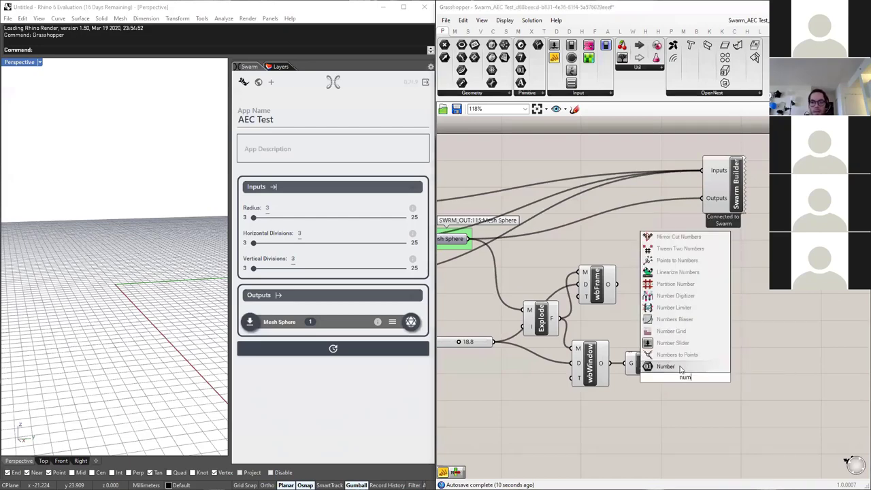
{"action": "key", "text": "Return"}
{"action": "left_click_drag", "start_coordinate": [663, 358], "coordinate": [696, 365]}
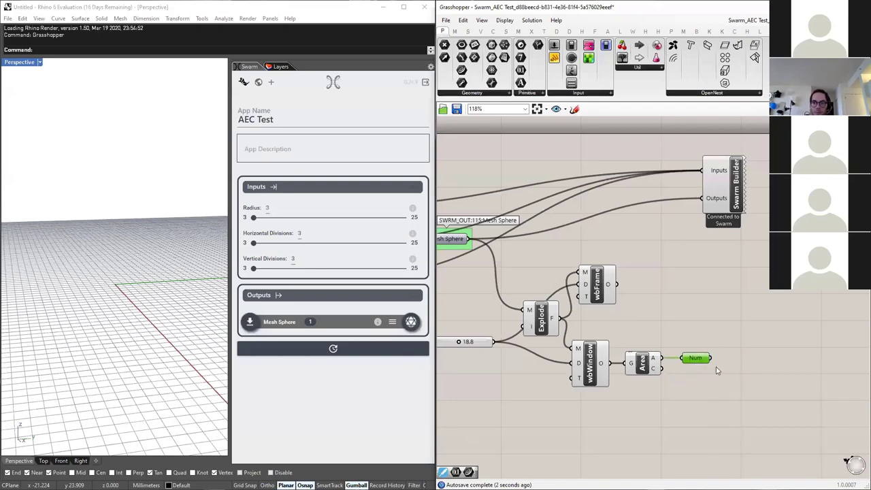
{"action": "left_click", "coordinate": [742, 364]}
{"action": "left_click", "coordinate": [699, 361]}
- Add a Scribble note to the canvas, discarding an accidentally placed Panel
{"action": "double_click", "coordinate": [722, 339]}
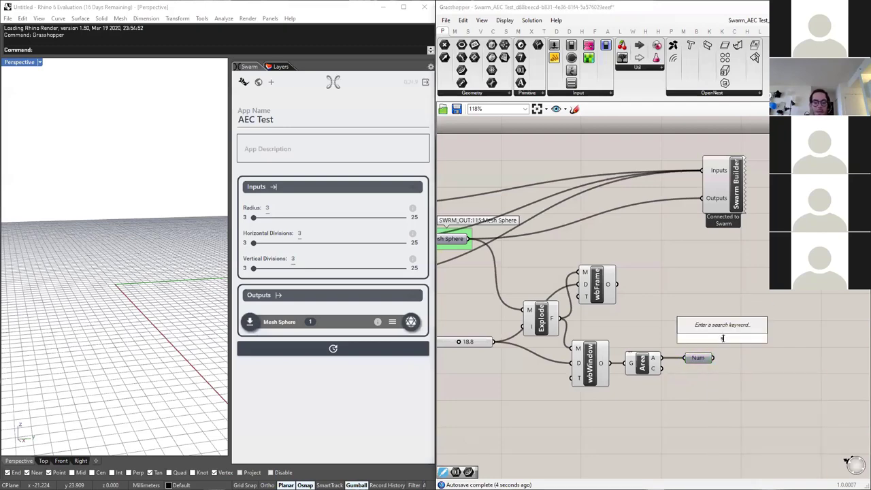
{"action": "type", "text": "scrib"}
{"action": "key", "text": "Return"}
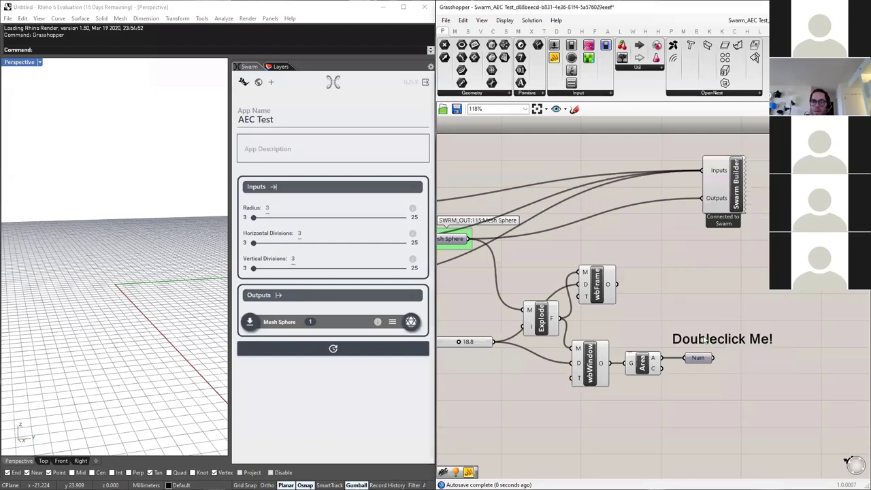
{"action": "double_click", "coordinate": [694, 309]}
{"action": "type", "text": "panel"}
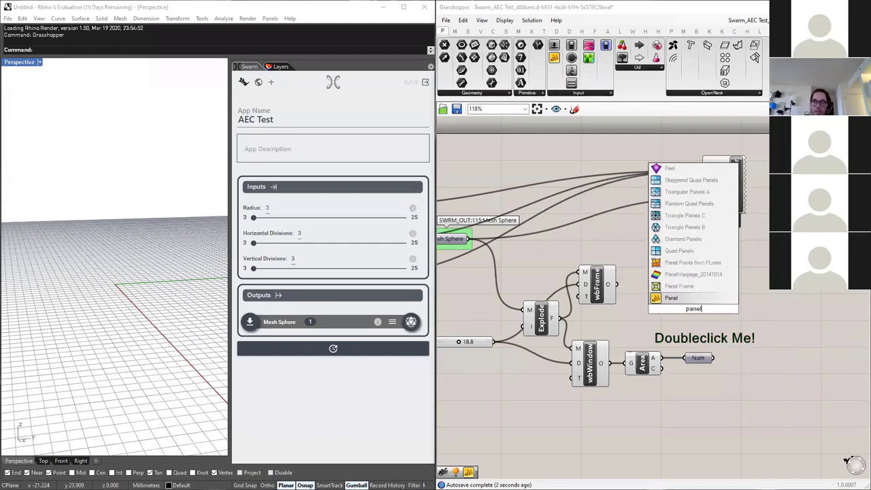
{"action": "key", "text": "Return"}
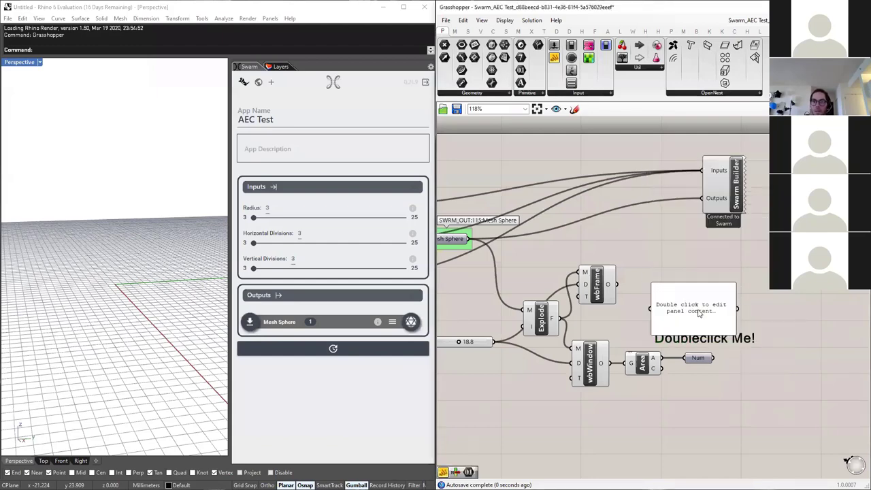
{"action": "key", "text": "Delete"}
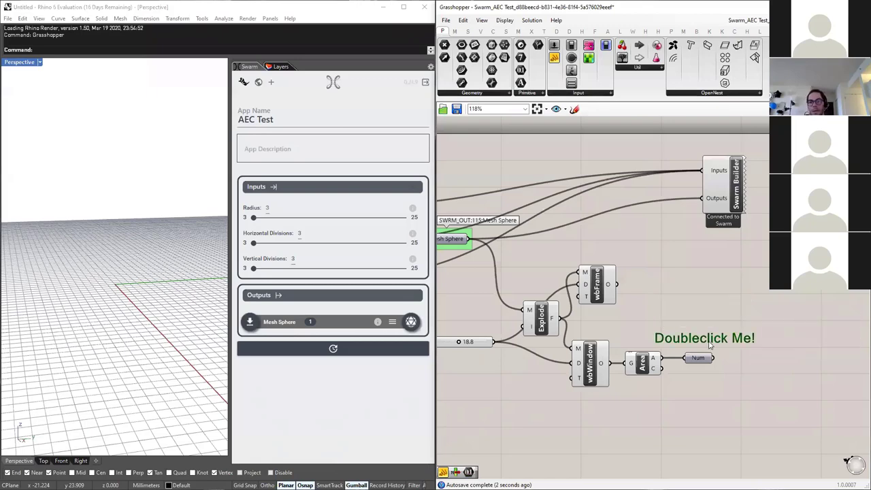
- Change the Scribble text to 'areas of panels'
{"action": "double_click", "coordinate": [710, 339]}
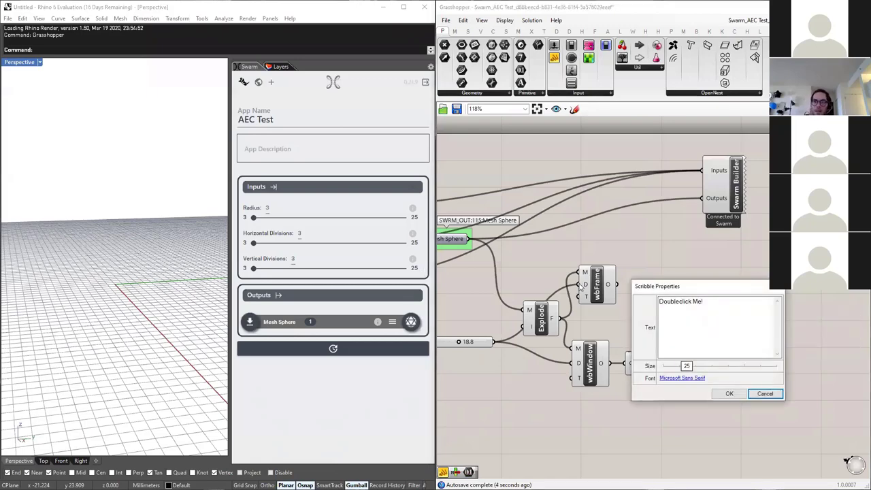
{"action": "key", "text": "ctrl+a"}
{"action": "type", "text": "are"}
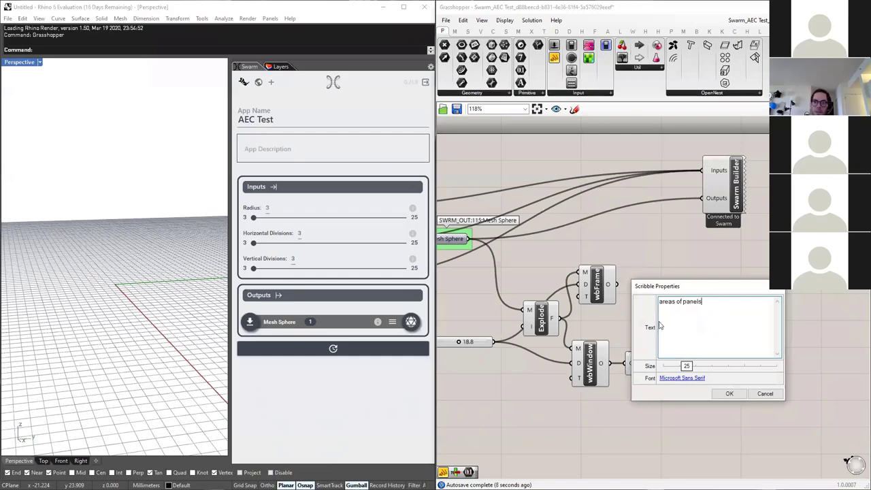
{"action": "left_click", "coordinate": [729, 393]}
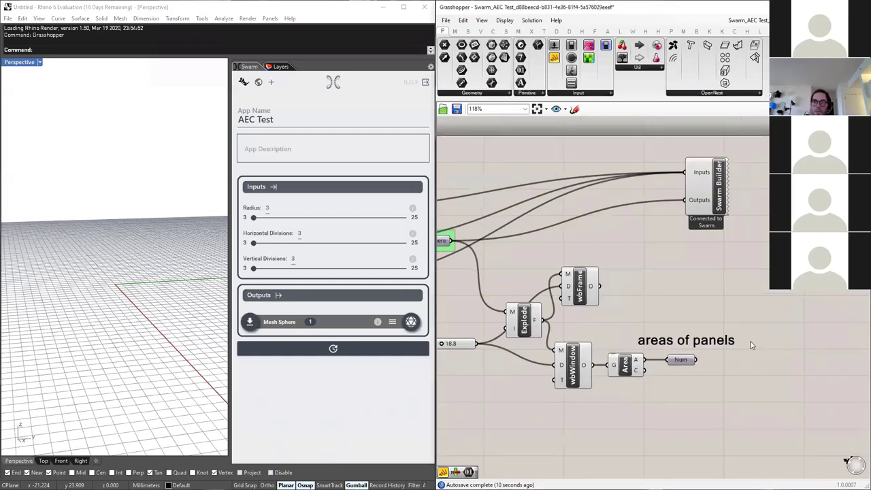
- Place a Swarm Construct Attributes component near the Area output
{"action": "double_click", "coordinate": [752, 345]}
{"action": "type", "text": "construc"}
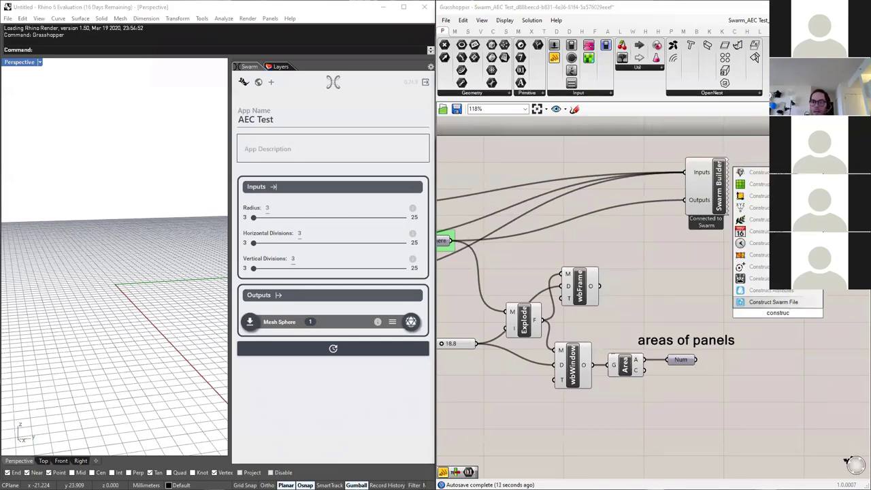
{"action": "key", "text": "Up"}
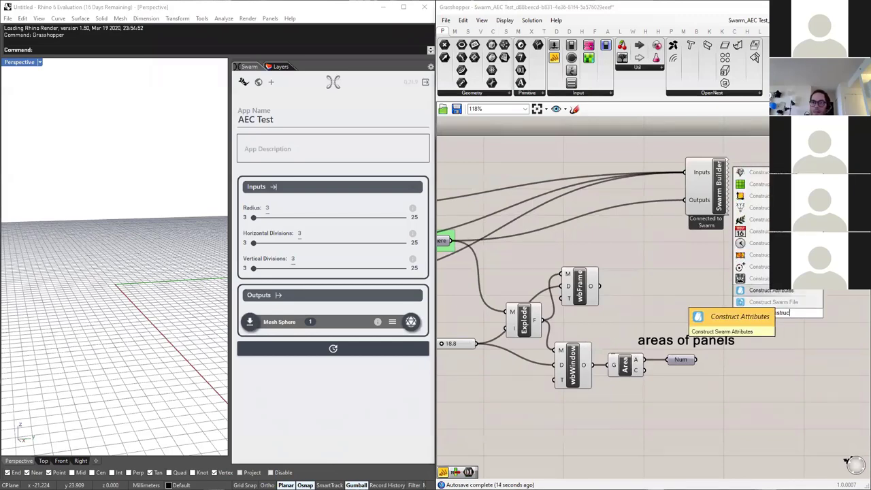
{"action": "left_click", "coordinate": [751, 293]}
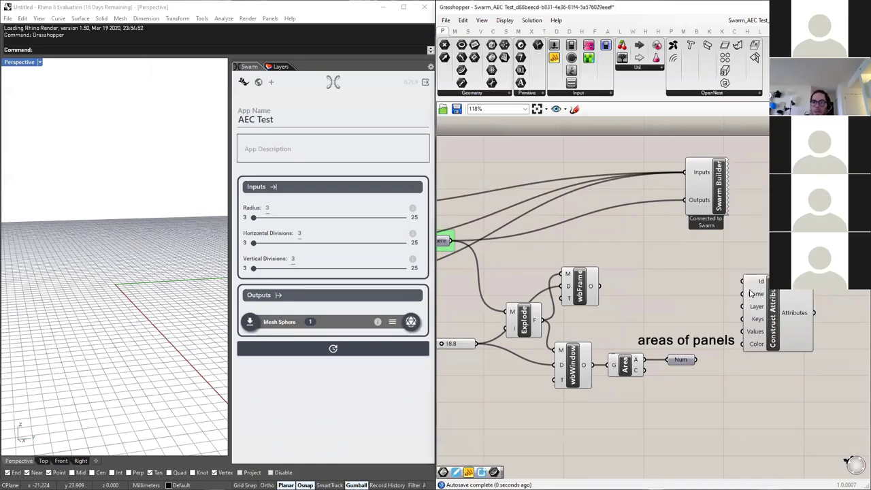
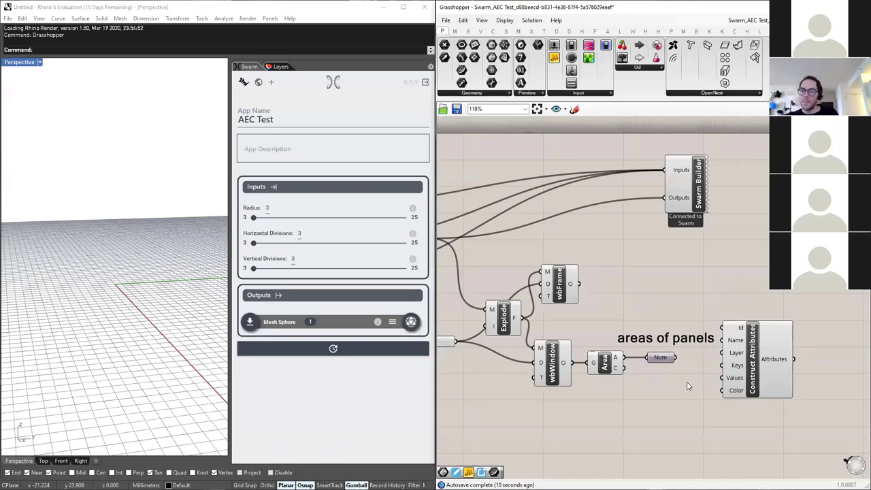
- Move Construct Attributes up-right and place a new text panel beside it
{"action": "left_click_drag", "start_coordinate": [742, 369], "coordinate": [752, 353]}
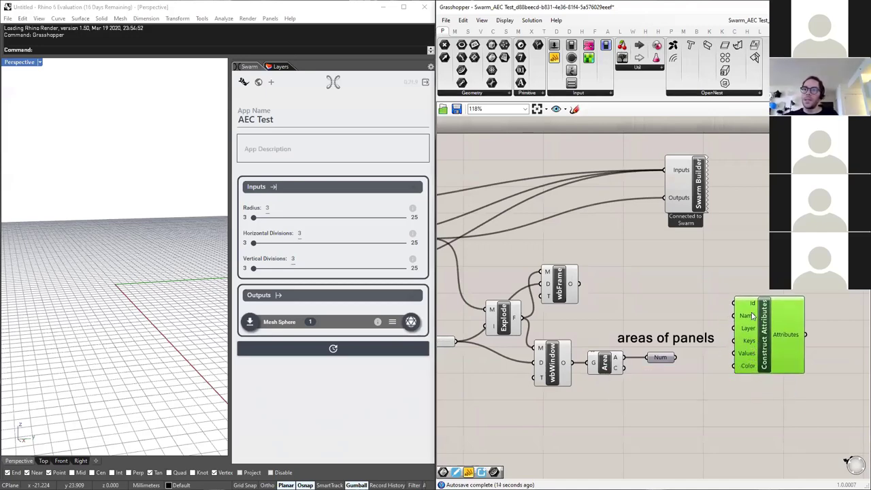
{"action": "left_click", "coordinate": [710, 380]}
{"action": "right_click_drag", "start_coordinate": [690, 317], "coordinate": [707, 318]}
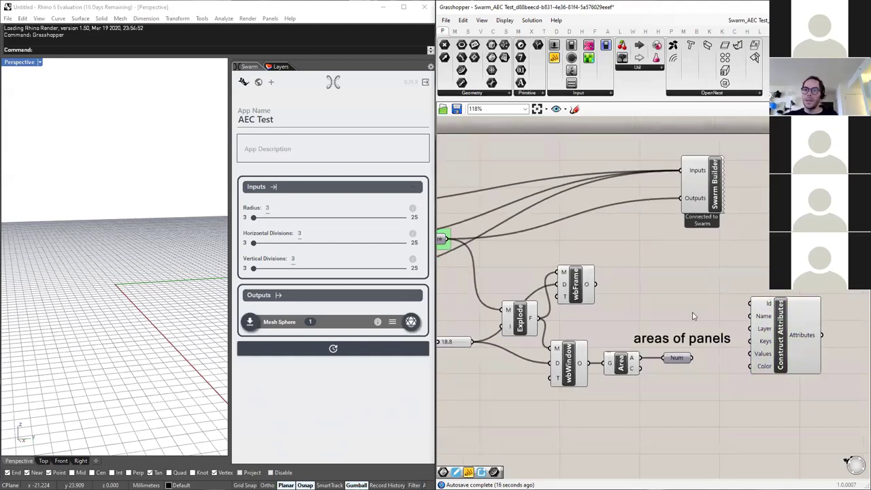
{"action": "double_click", "coordinate": [694, 303]}
{"action": "type", "text": "panel"}
{"action": "key", "text": "Return"}
{"action": "right_click_drag", "start_coordinate": [664, 342], "coordinate": [673, 335]}
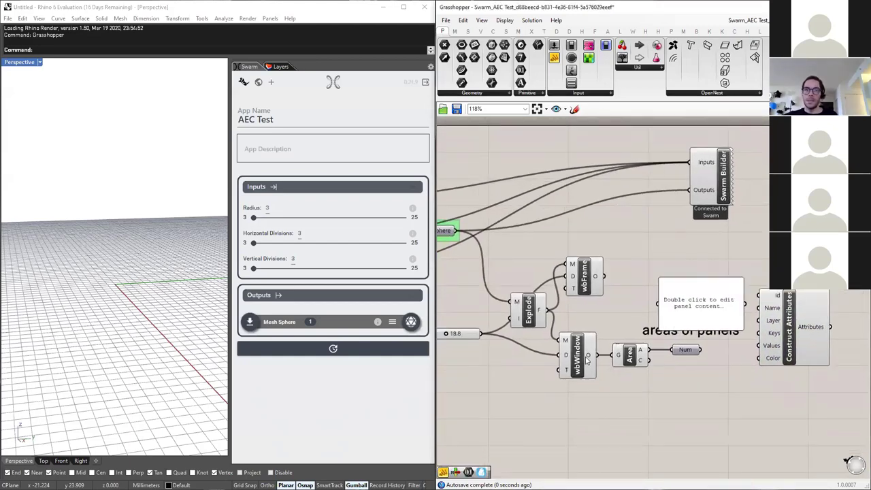
{"action": "left_click", "coordinate": [585, 356]}
- Set the panel's text to 'Panels', shrink it to one line, and shift the areas label left
{"action": "double_click", "coordinate": [701, 298]}
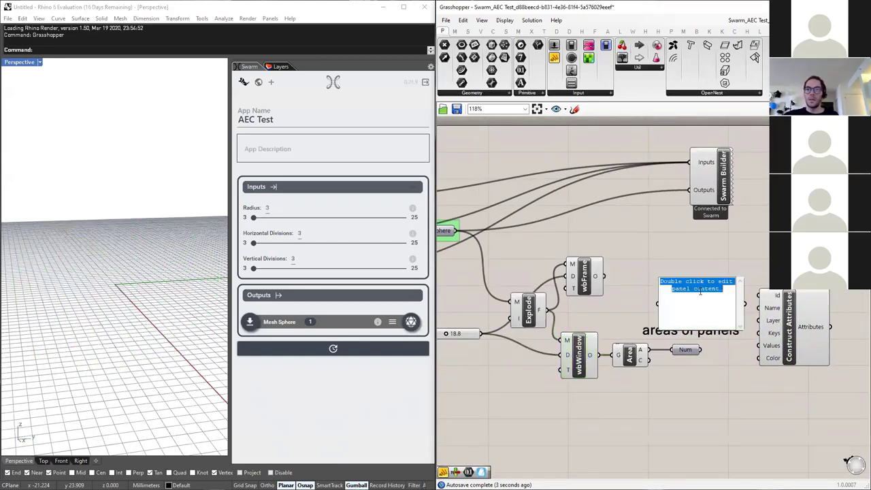
{"action": "type", "text": "Panels"}
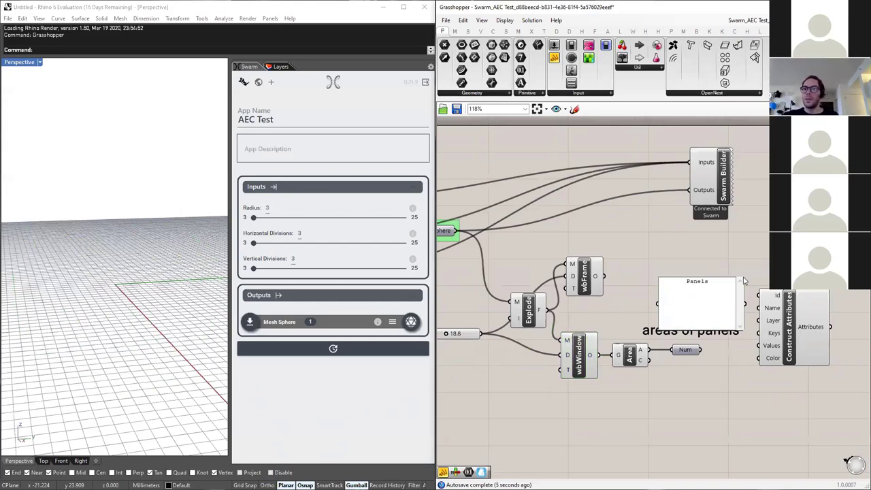
{"action": "left_click", "coordinate": [724, 296]}
{"action": "left_click_drag", "start_coordinate": [722, 276], "coordinate": [726, 317]}
{"action": "left_click", "coordinate": [733, 295]}
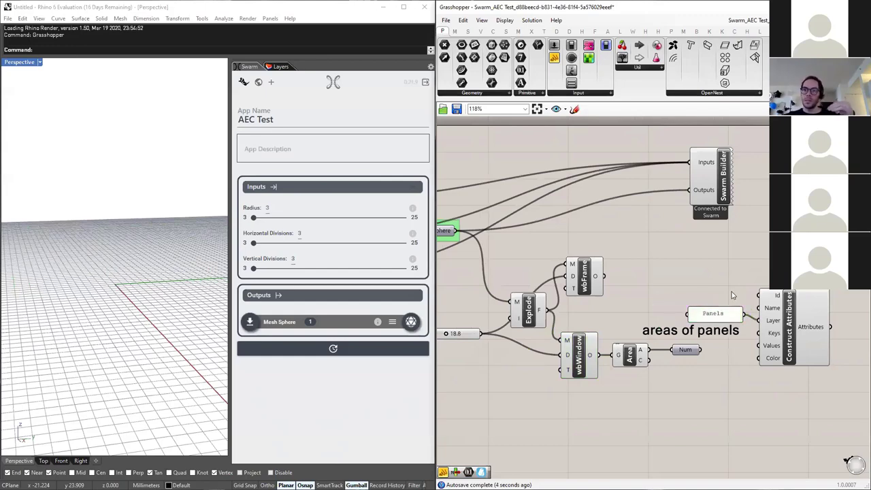
{"action": "right_click_drag", "start_coordinate": [733, 294], "coordinate": [704, 292]}
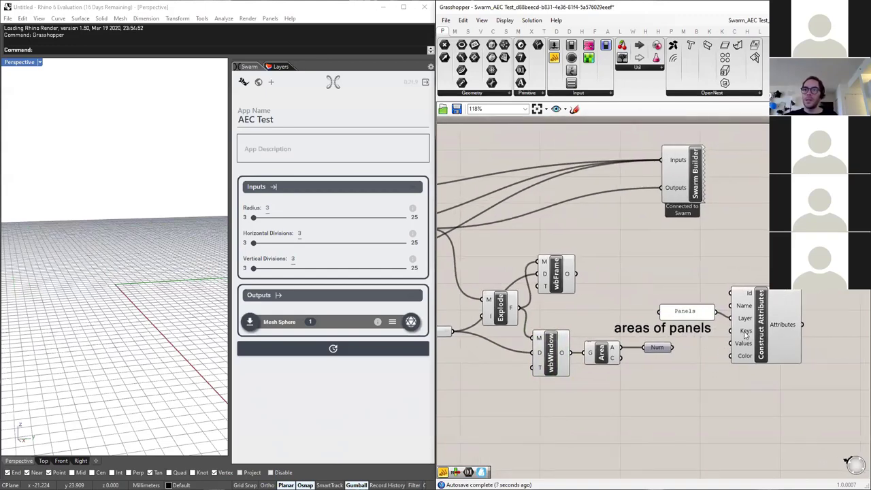
{"action": "left_click_drag", "start_coordinate": [674, 328], "coordinate": [643, 330]}
- Place an 'Area' text panel beside Keys and wire Num into Construct Attributes' Values
{"action": "left_click", "coordinate": [680, 285]}
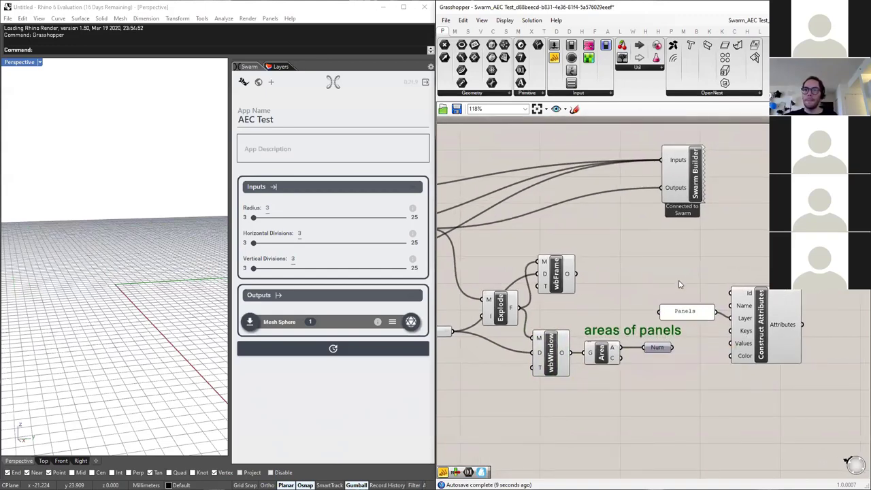
{"action": "double_click", "coordinate": [679, 284]}
{"action": "type", "text": "//Area"}
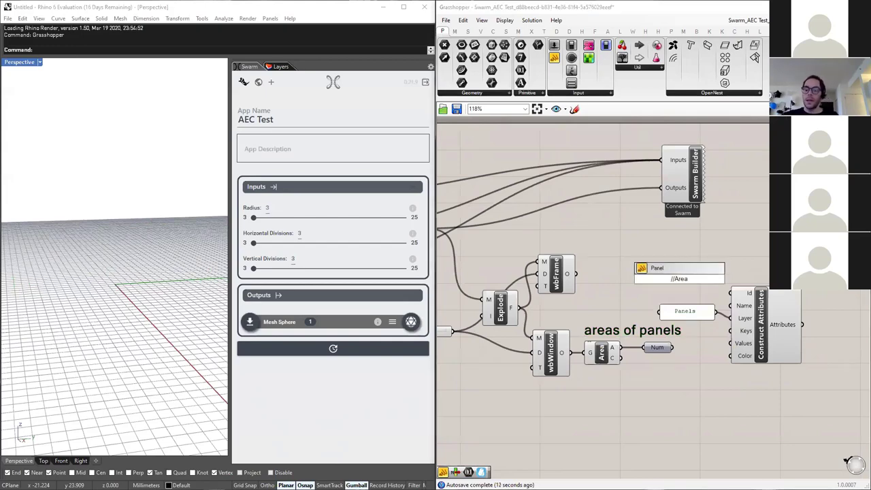
{"action": "key", "text": "Return"}
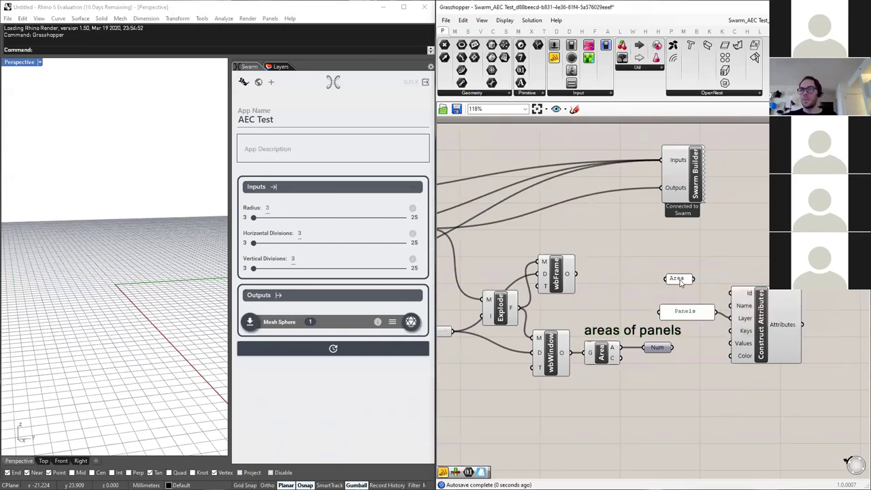
{"action": "left_click_drag", "start_coordinate": [681, 283], "coordinate": [732, 331]}
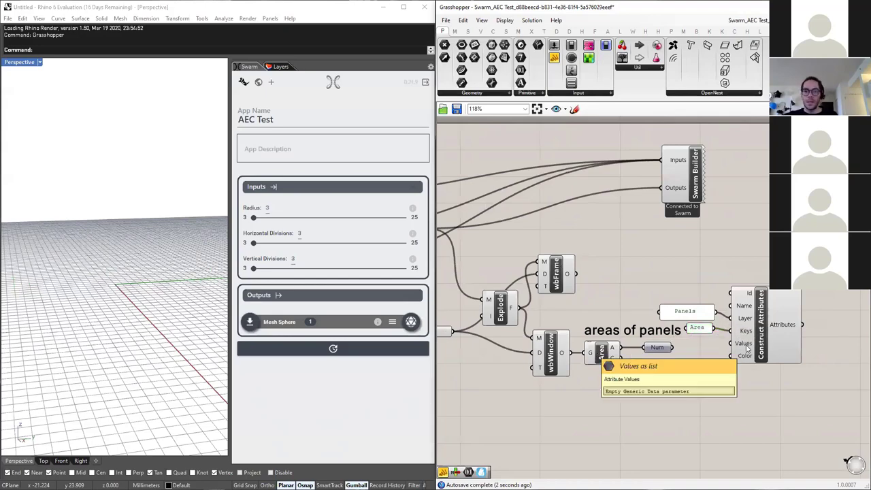
{"action": "mouse_move", "coordinate": [657, 355]}
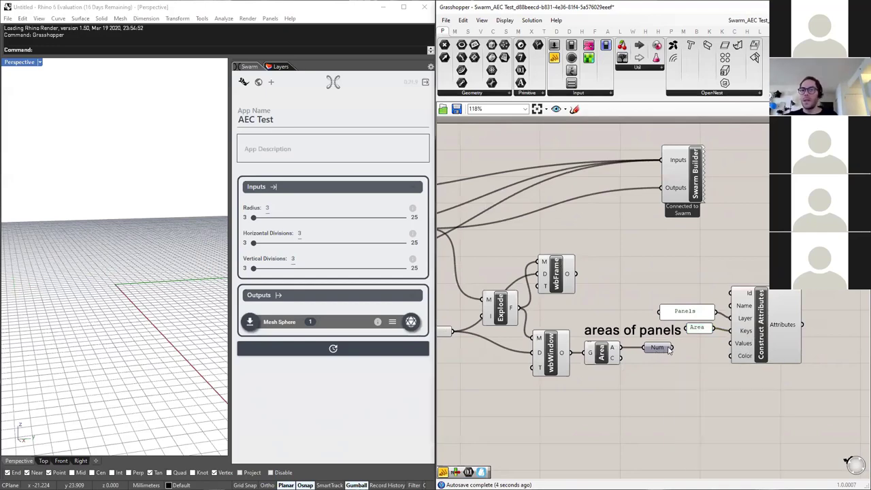
{"action": "left_click_drag", "start_coordinate": [672, 348], "coordinate": [738, 344]}
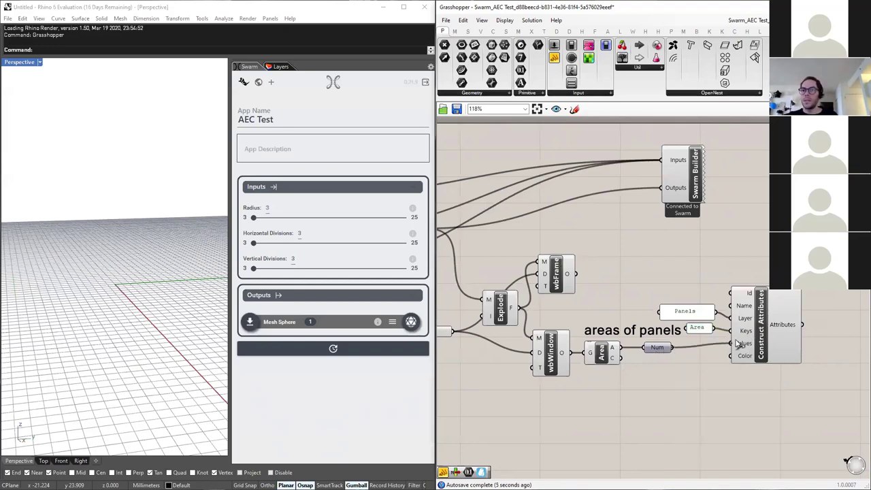
- Inspect the Num, wbWindow, Area and Explode face outputs in a temporary panel
{"action": "double_click", "coordinate": [677, 380]}
{"action": "type", "text": "panel"}
{"action": "key", "text": "Return"}
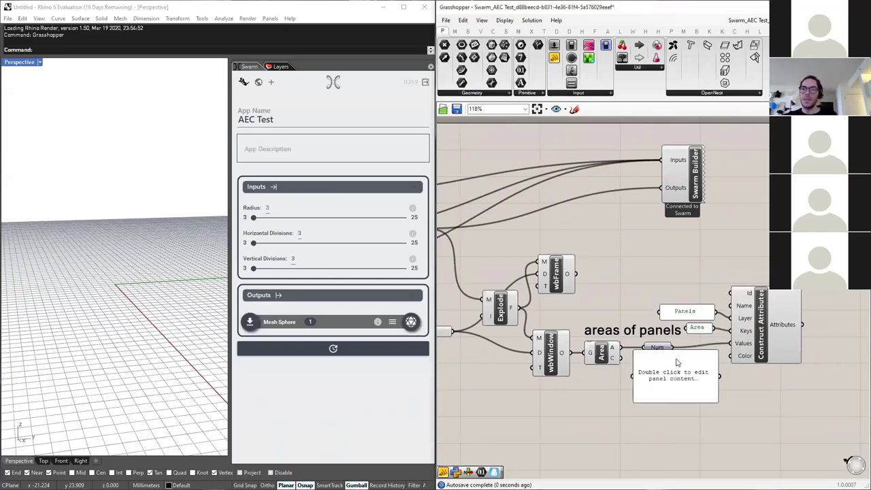
{"action": "left_click_drag", "start_coordinate": [675, 350], "coordinate": [645, 389]}
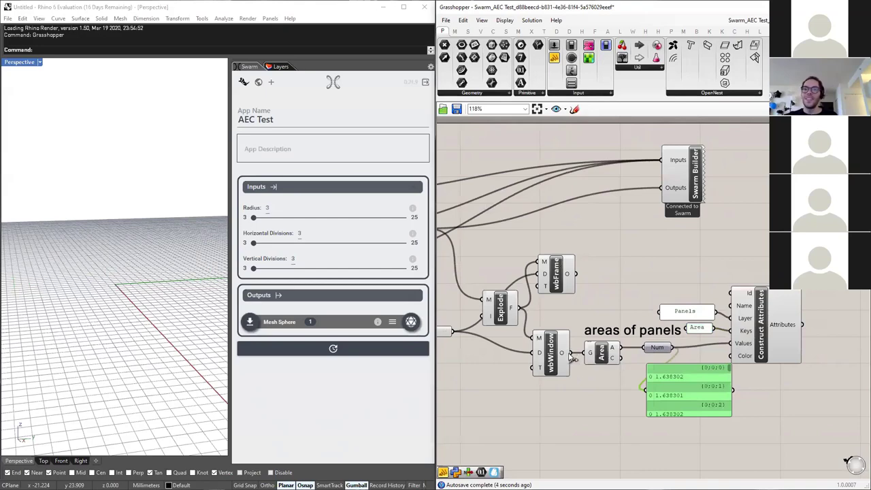
{"action": "left_click_drag", "start_coordinate": [569, 351], "coordinate": [645, 389]}
{"action": "right_click_drag", "start_coordinate": [531, 317], "coordinate": [543, 319]}
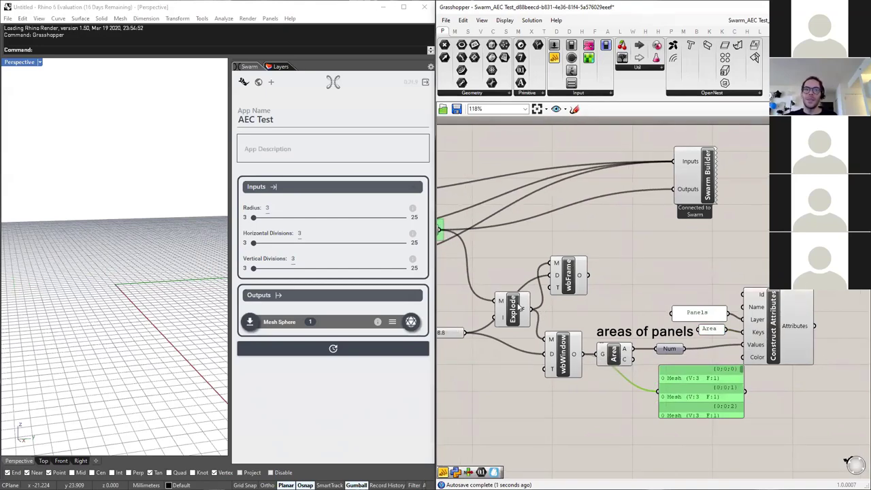
{"action": "left_click_drag", "start_coordinate": [530, 314], "coordinate": [657, 392]}
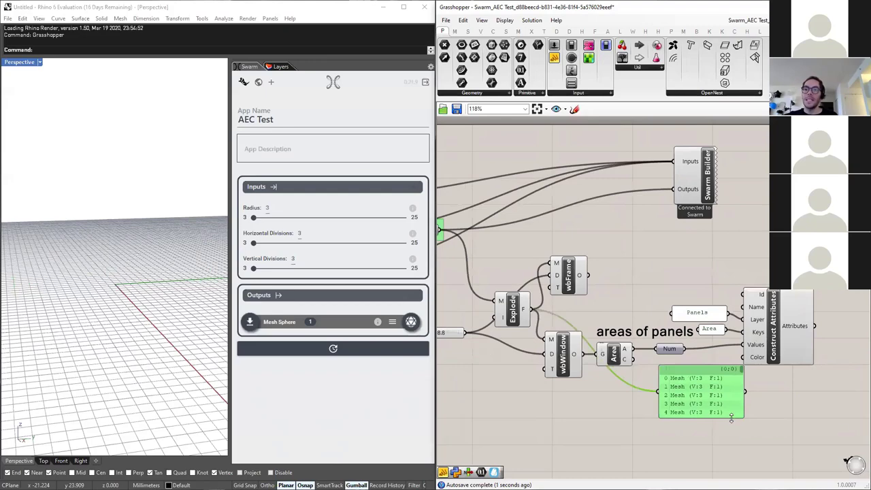
{"action": "left_click_drag", "start_coordinate": [731, 419], "coordinate": [731, 466]}
{"action": "left_click_drag", "start_coordinate": [633, 348], "coordinate": [658, 416]}
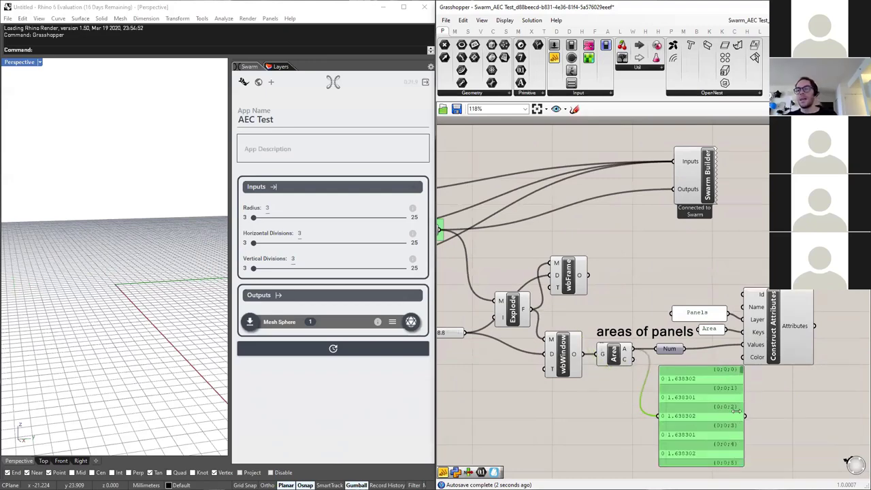
{"action": "left_click_drag", "start_coordinate": [532, 308], "coordinate": [658, 417]}
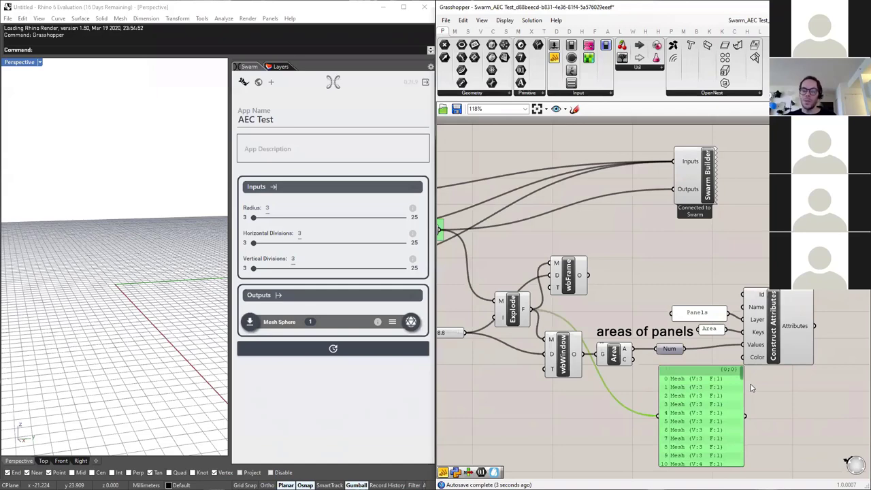
- Delete the inspection panel and simplify the Num parameter's data tree
{"action": "key", "text": "Delete"}
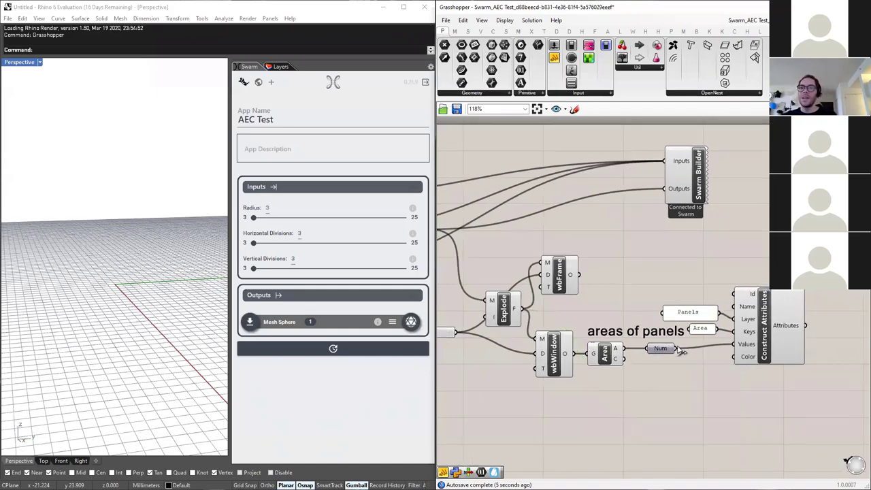
{"action": "right_click_drag", "start_coordinate": [681, 351], "coordinate": [653, 348]}
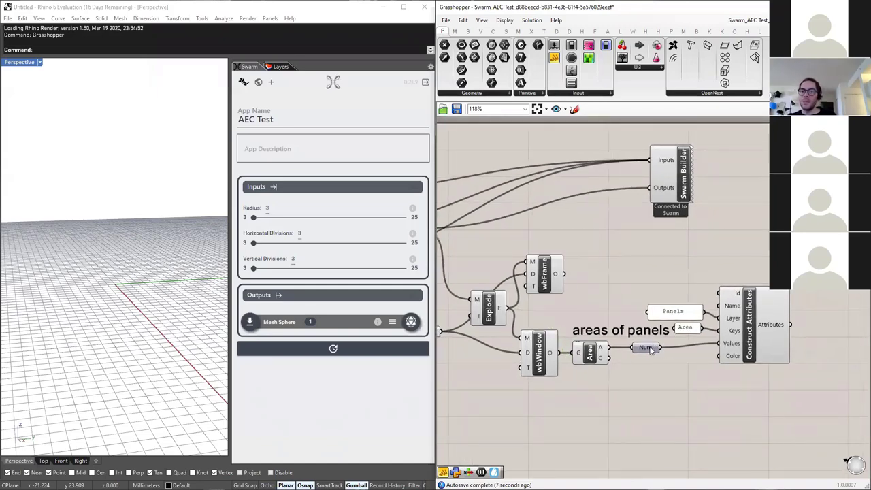
{"action": "mouse_move", "coordinate": [650, 349]}
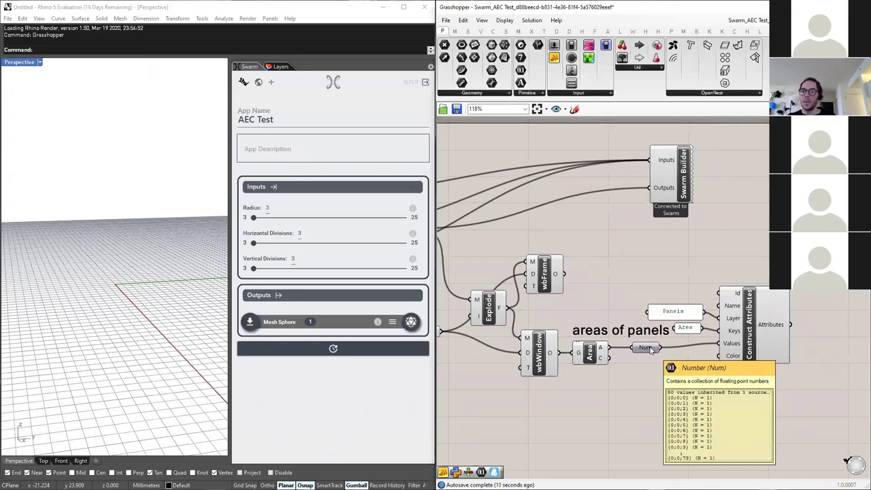
{"action": "left_click", "coordinate": [650, 349]}
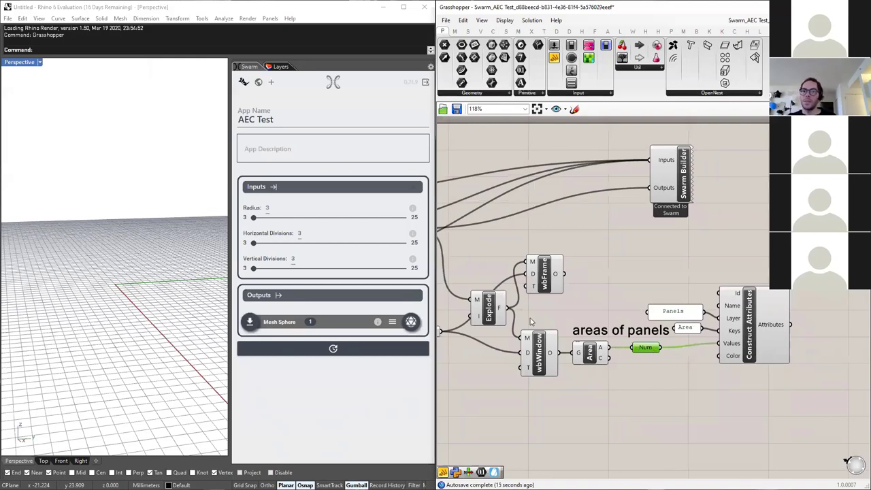
{"action": "mouse_move", "coordinate": [503, 309]}
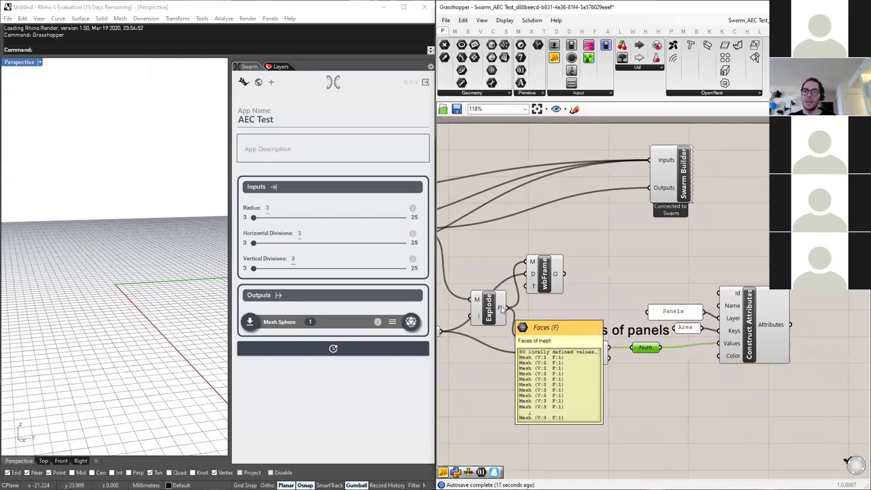
{"action": "right_click", "coordinate": [647, 349]}
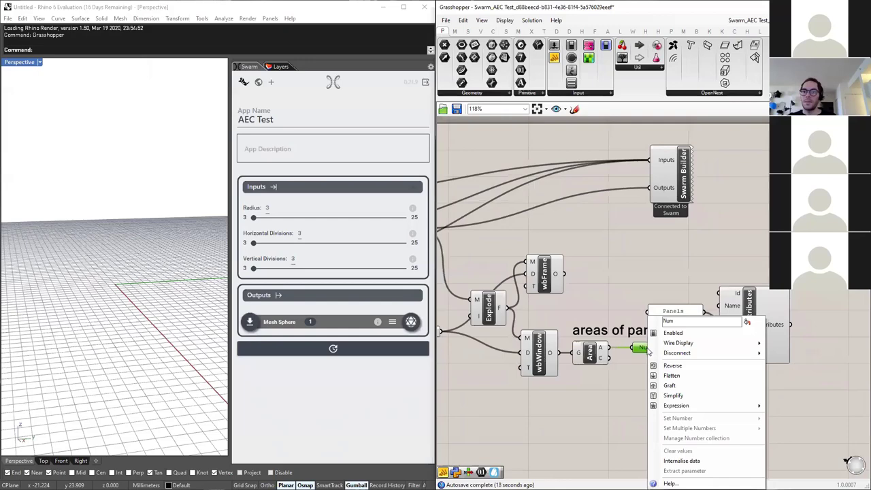
{"action": "left_click", "coordinate": [688, 393]}
{"action": "mouse_move", "coordinate": [650, 350]}
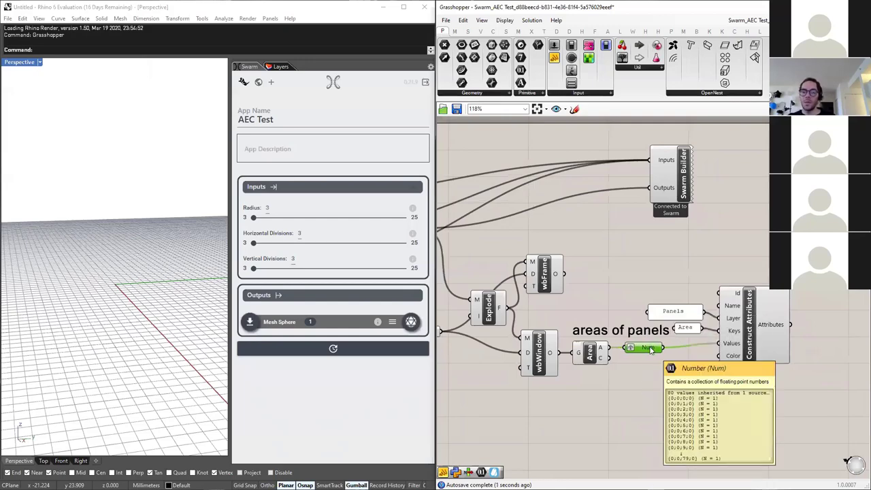
- Add a Mesh parameter and shift it with the attribute components down and right
{"action": "double_click", "coordinate": [666, 278]}
{"action": "type", "text": "mesh"}
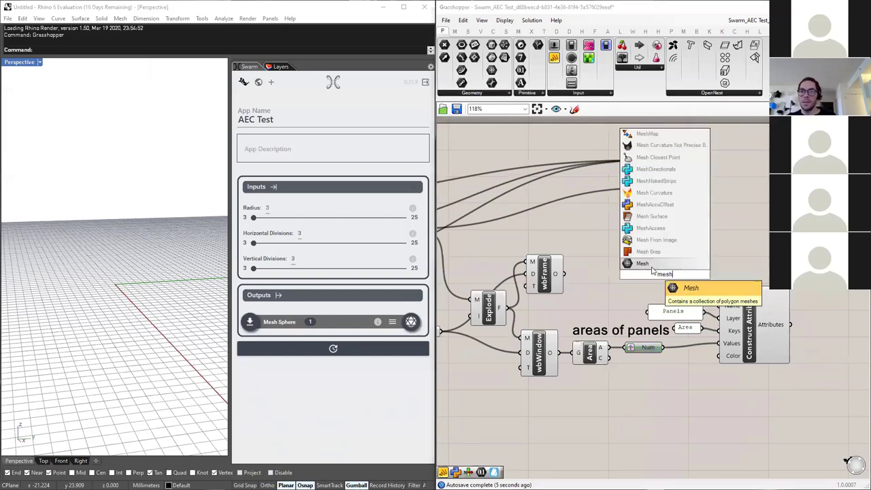
{"action": "key", "text": "Return"}
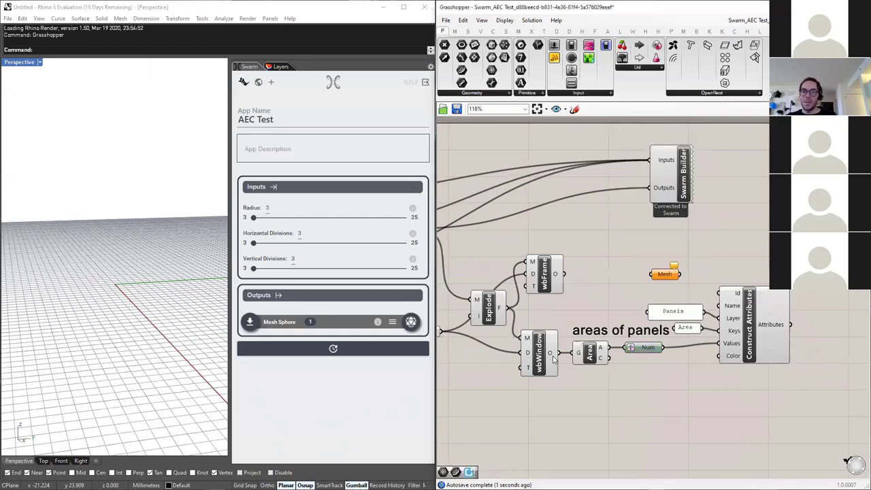
{"action": "left_click_drag", "start_coordinate": [788, 406], "coordinate": [587, 252]}
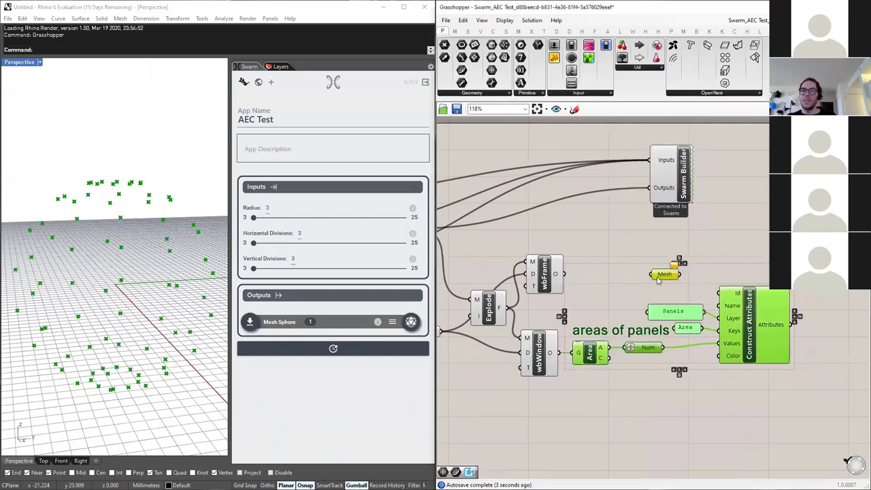
{"action": "left_click_drag", "start_coordinate": [658, 280], "coordinate": [668, 315]}
{"action": "left_click", "coordinate": [591, 333]}
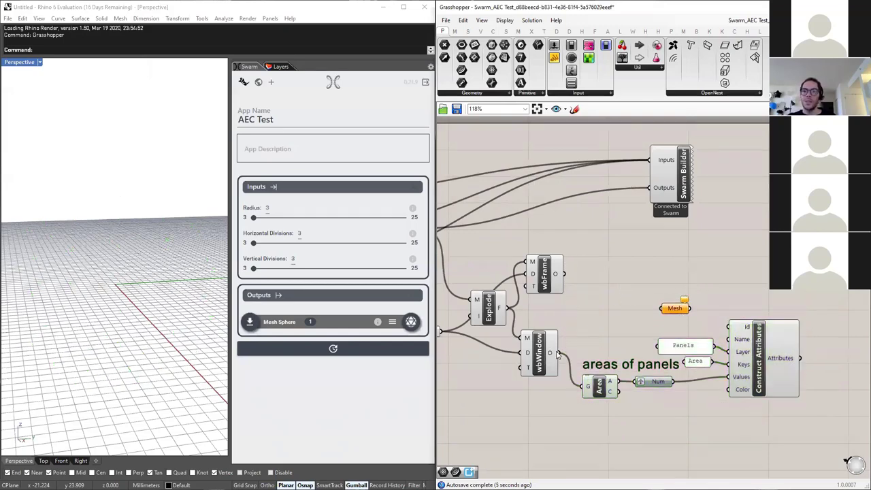
- Feed the wbWindow output into the Mesh parameter, raise it, and search for 'inject'
{"action": "left_click_drag", "start_coordinate": [558, 352], "coordinate": [656, 325]}
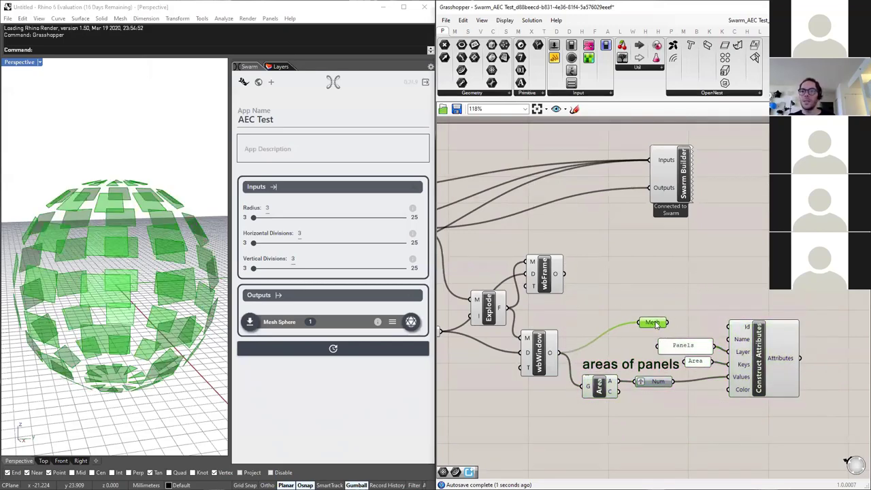
{"action": "left_click", "coordinate": [659, 297]}
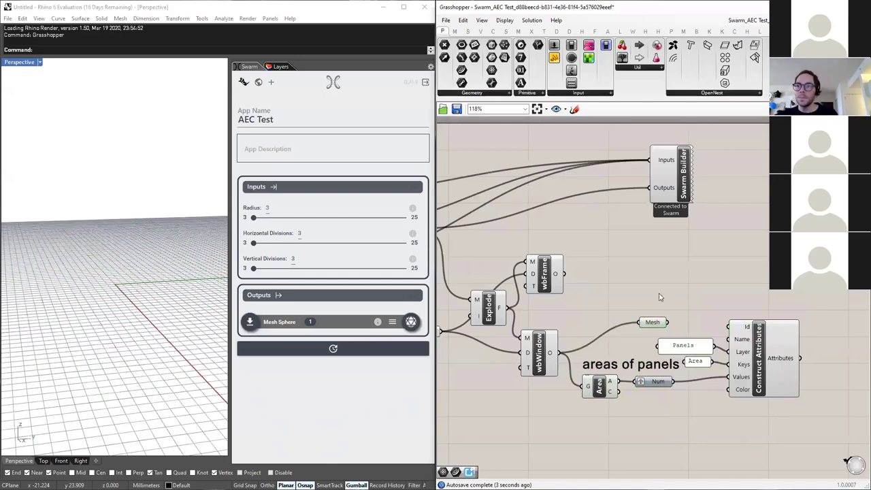
{"action": "left_click", "coordinate": [652, 322]}
{"action": "left_click_drag", "start_coordinate": [652, 322], "coordinate": [659, 308]}
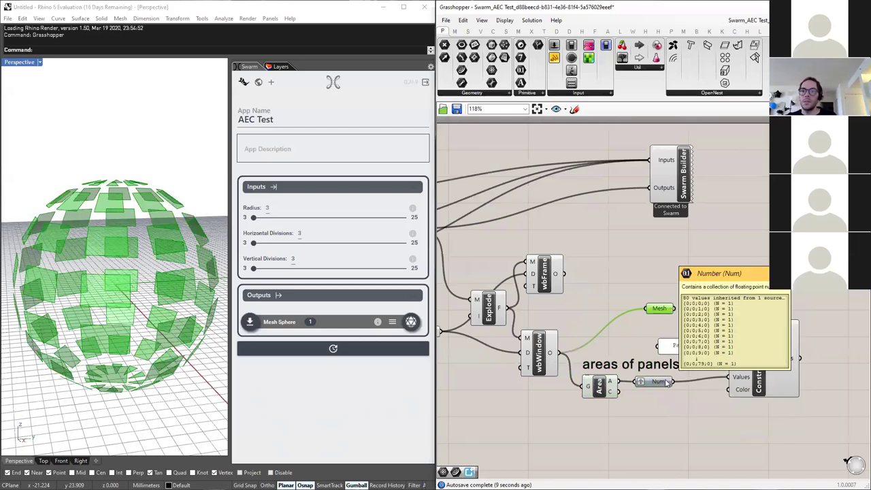
{"action": "right_click_drag", "start_coordinate": [746, 348], "coordinate": [722, 344]}
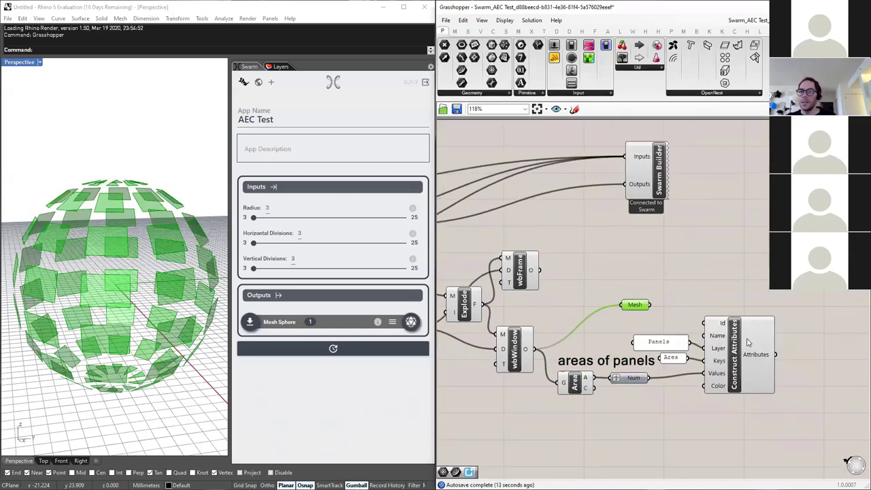
{"action": "right_click_drag", "start_coordinate": [778, 345], "coordinate": [739, 344]}
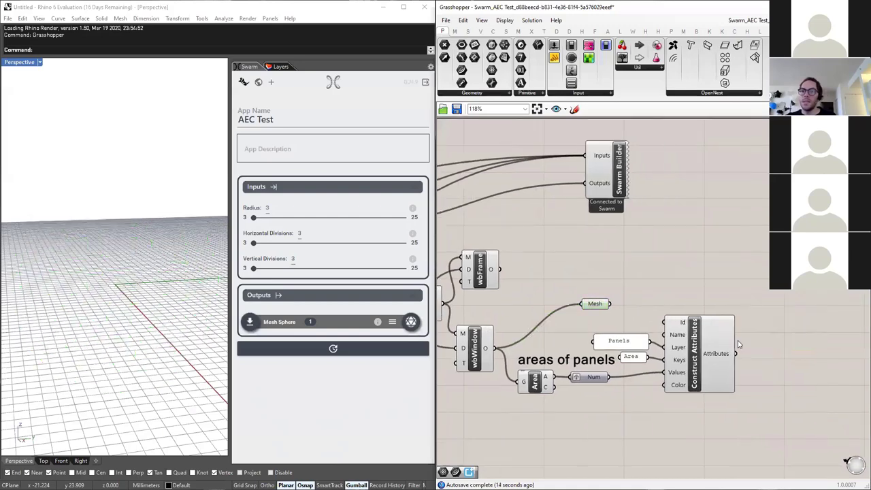
{"action": "double_click", "coordinate": [749, 267]}
{"action": "type", "text": "inject"}
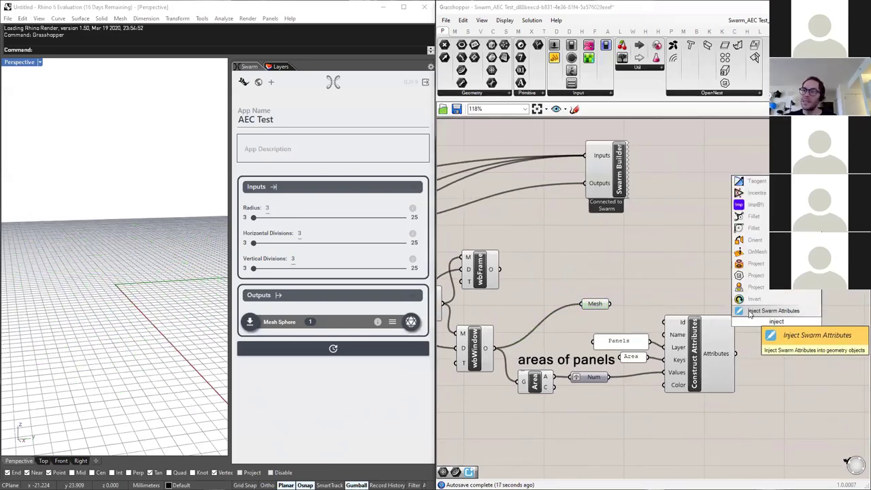
- Place Inject Swarm Attributes, wiring Mesh to Geometry and the constructed attributes to Attributes
{"action": "left_click", "coordinate": [749, 311]}
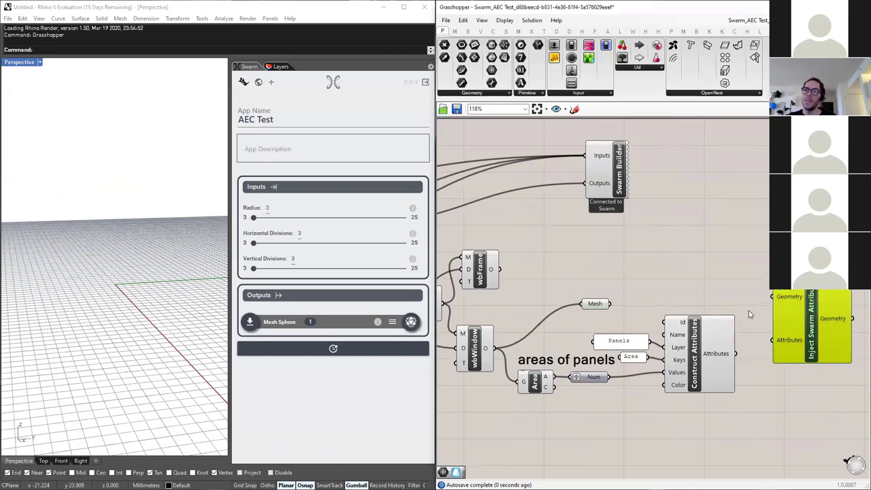
{"action": "left_click_drag", "start_coordinate": [749, 310], "coordinate": [786, 310]}
{"action": "left_click_drag", "start_coordinate": [604, 301], "coordinate": [748, 286]}
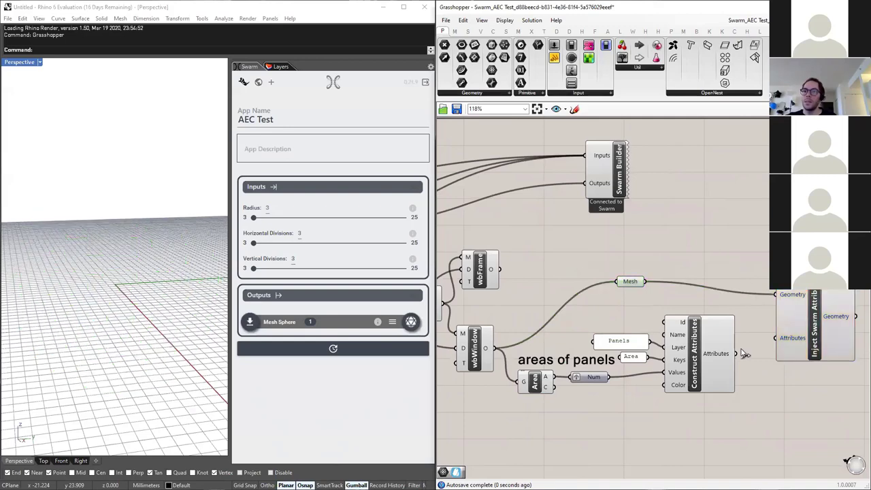
{"action": "mouse_move", "coordinate": [735, 353]}
{"action": "left_mouse_down"}
{"action": "mouse_move", "coordinate": [776, 338]}
{"action": "mouse_move", "coordinate": [747, 355]}
{"action": "left_mouse_up"}
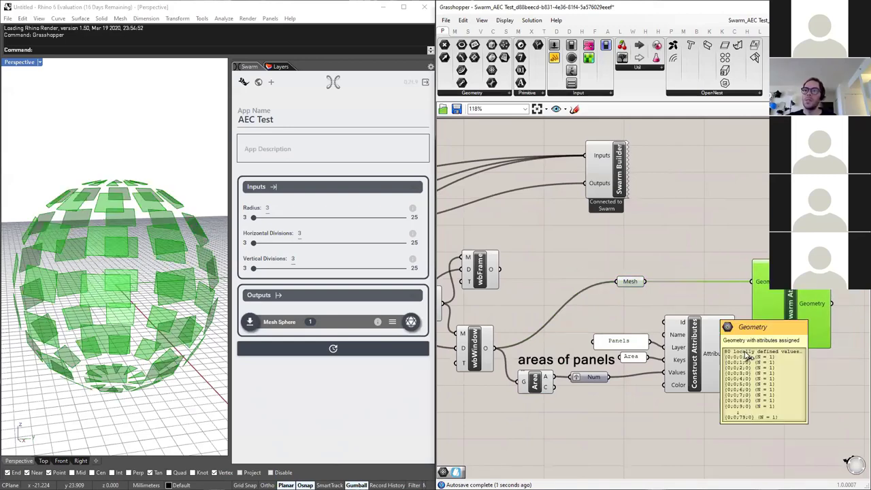
{"action": "right_click_drag", "start_coordinate": [749, 355], "coordinate": [657, 348]}
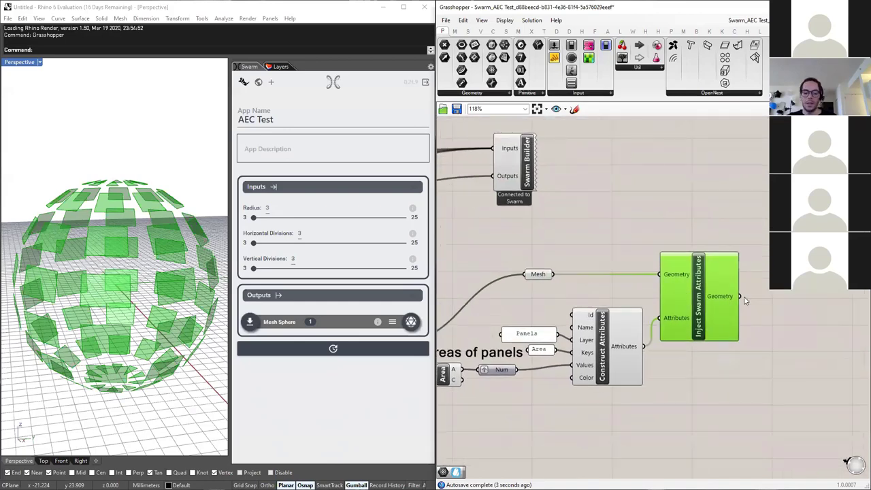
- Extract a Mesh parameter from the Geometry output and inspect its data in a panel
{"action": "right_click", "coordinate": [745, 300]}
{"action": "left_click", "coordinate": [747, 289]}
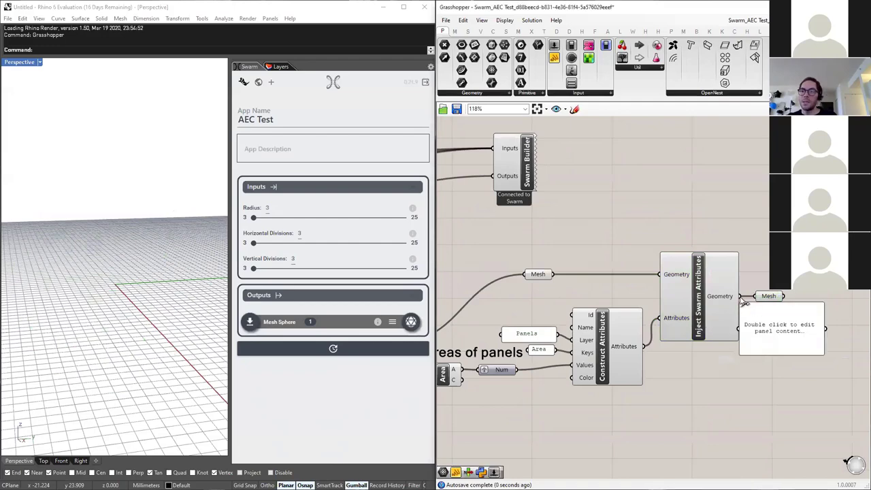
{"action": "left_click_drag", "start_coordinate": [743, 301], "coordinate": [740, 330]}
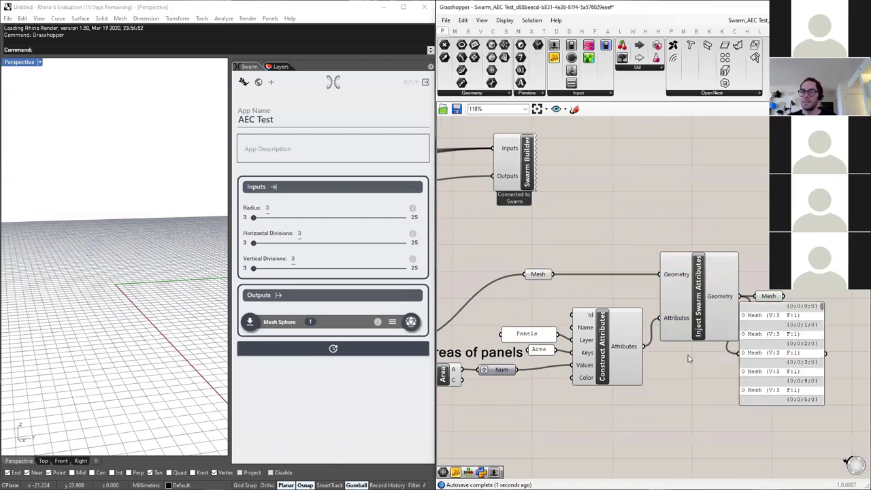
{"action": "left_click_drag", "start_coordinate": [552, 274], "coordinate": [741, 352]}
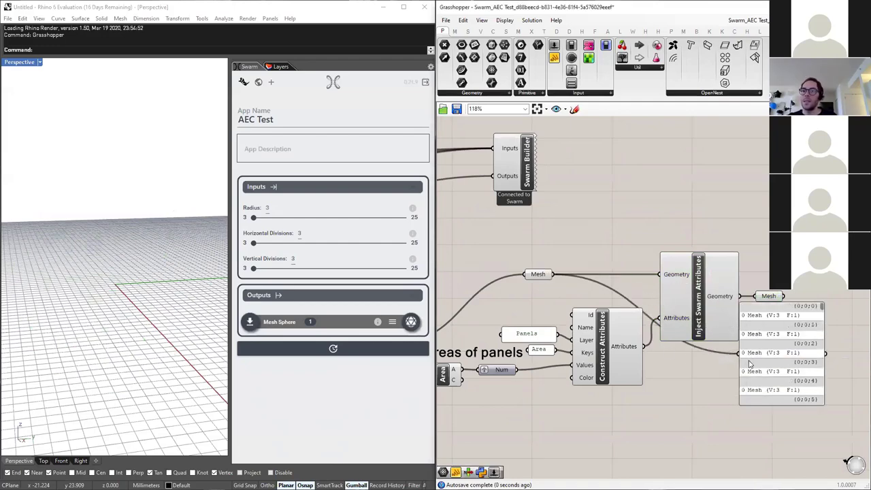
{"action": "left_click_drag", "start_coordinate": [735, 301], "coordinate": [671, 340]}
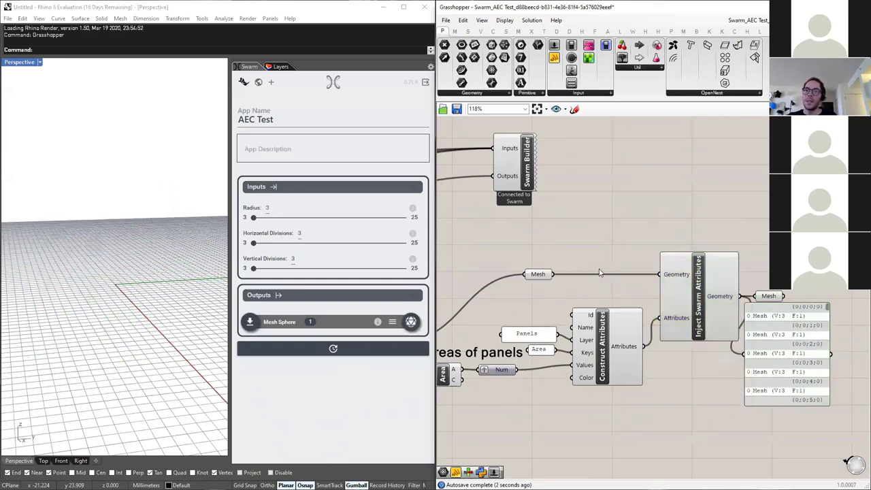
- Preview the input and output meshes on the sphere and select the data panel
{"action": "left_click", "coordinate": [535, 275]}
{"action": "left_click", "coordinate": [556, 249]}
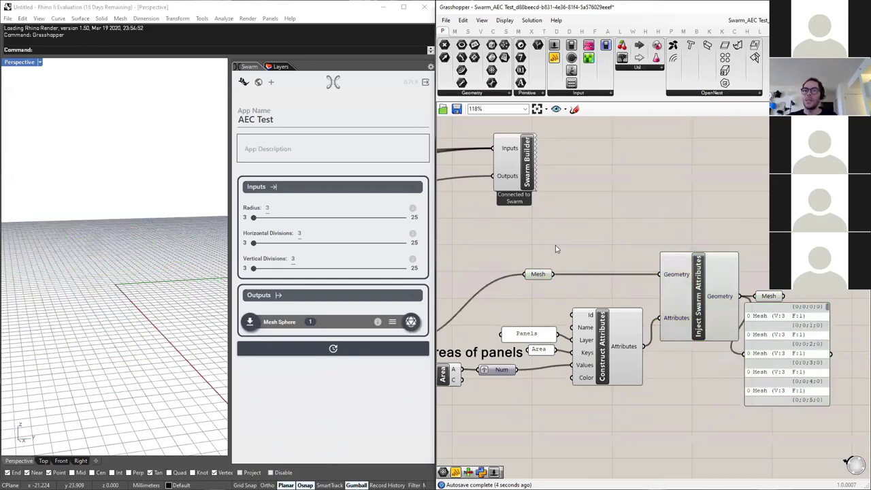
{"action": "left_click", "coordinate": [749, 314]}
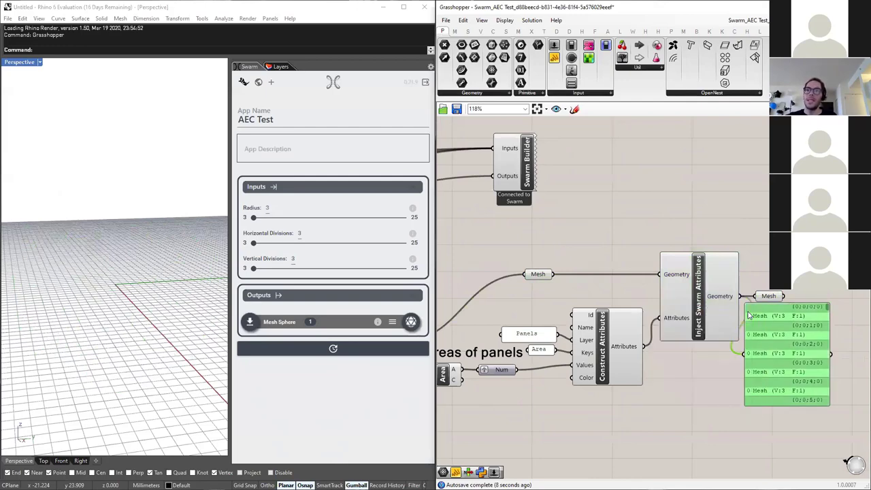
{"action": "left_click", "coordinate": [749, 315]}
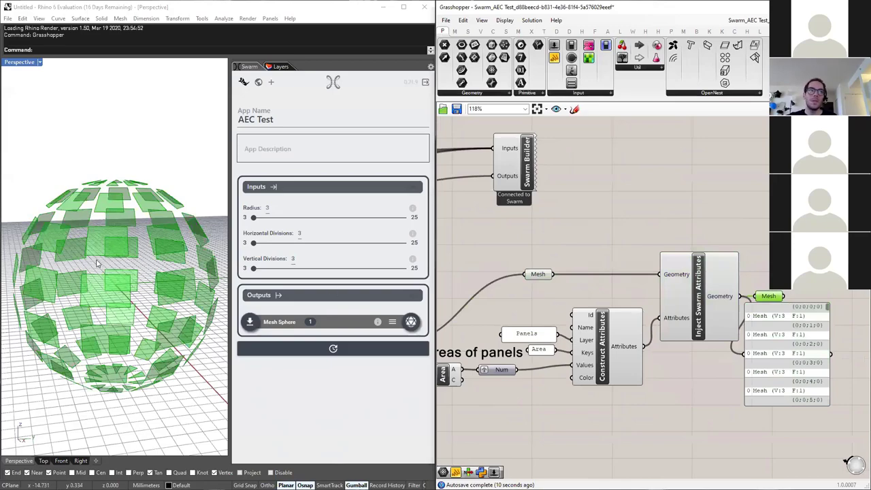
{"action": "right_click_drag", "start_coordinate": [102, 264], "coordinate": [134, 200]}
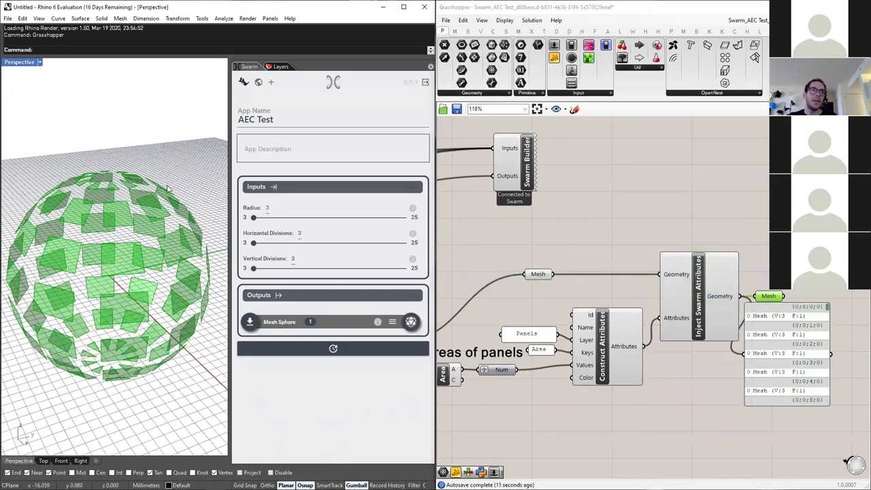
{"action": "scroll", "coordinate": [135, 199], "scroll_direction": "up", "scroll_amount": 5}
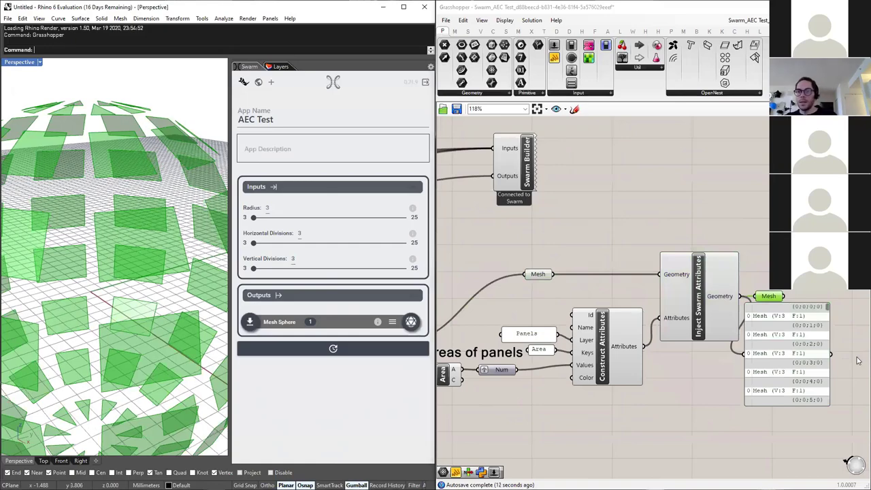
{"action": "scroll", "coordinate": [740, 286], "scroll_direction": "down", "scroll_amount": 2}
{"action": "left_click", "coordinate": [756, 327]}
- Delete the data panel and move the panel attribute chain down
{"action": "key", "text": "Delete"}
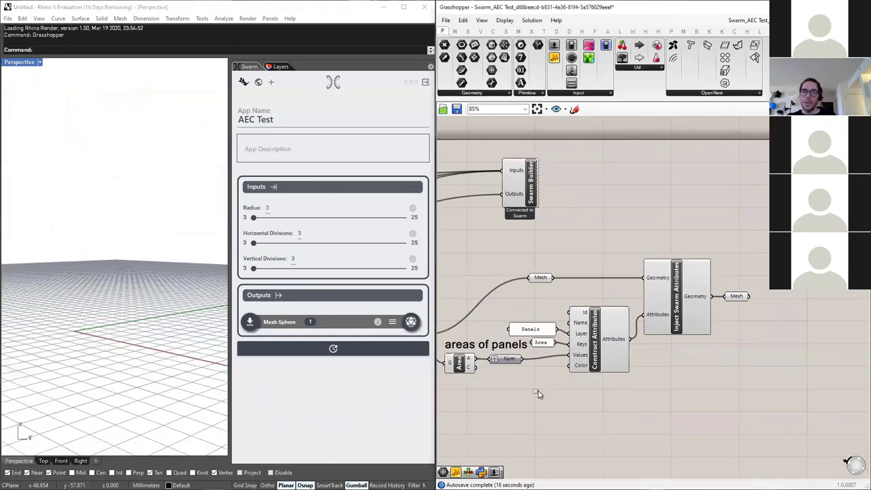
{"action": "scroll", "coordinate": [538, 393], "scroll_direction": "down", "scroll_amount": 1}
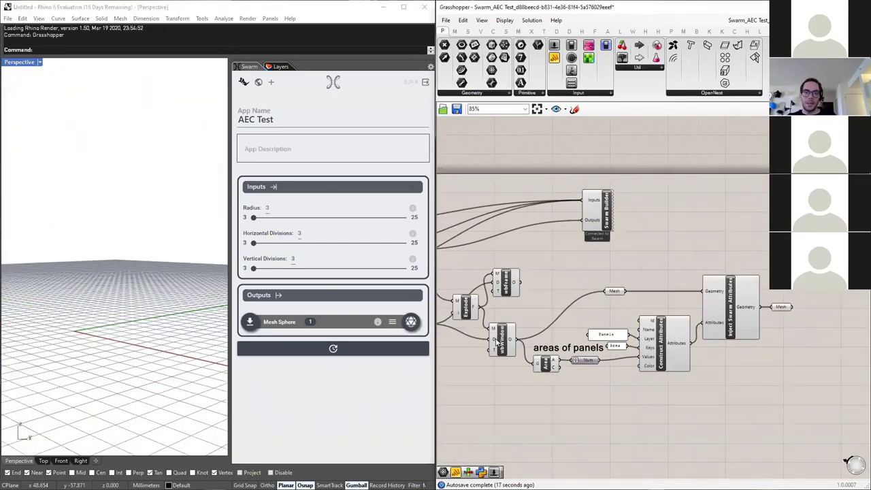
{"action": "left_click_drag", "start_coordinate": [624, 409], "coordinate": [482, 332]}
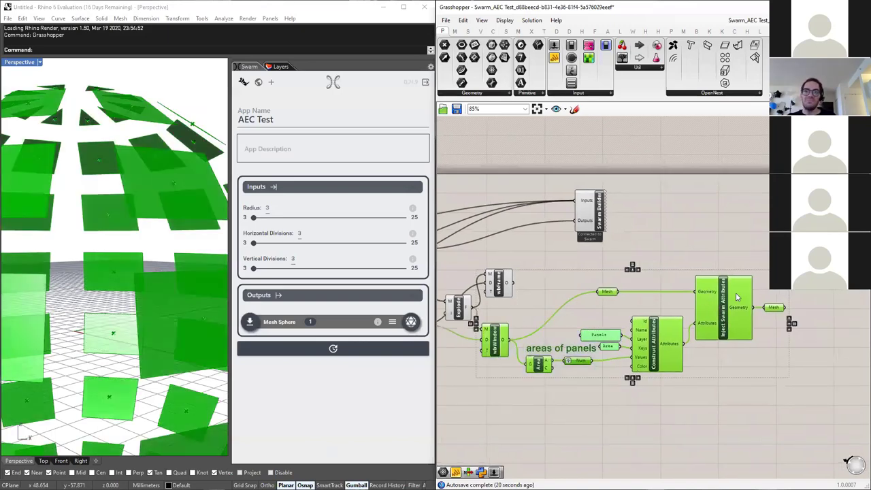
{"action": "left_click_drag", "start_coordinate": [537, 368], "coordinate": [538, 414]}
{"action": "left_click", "coordinate": [521, 414]}
{"action": "right_click_drag", "start_coordinate": [522, 422], "coordinate": [502, 401]}
- Duplicate the attribute chain above the original and feed wbFrame's output into the copy
{"action": "left_click_drag", "start_coordinate": [513, 406], "coordinate": [810, 275]}
{"action": "left_click_drag", "start_coordinate": [640, 381], "coordinate": [648, 275], "text": "alt"}
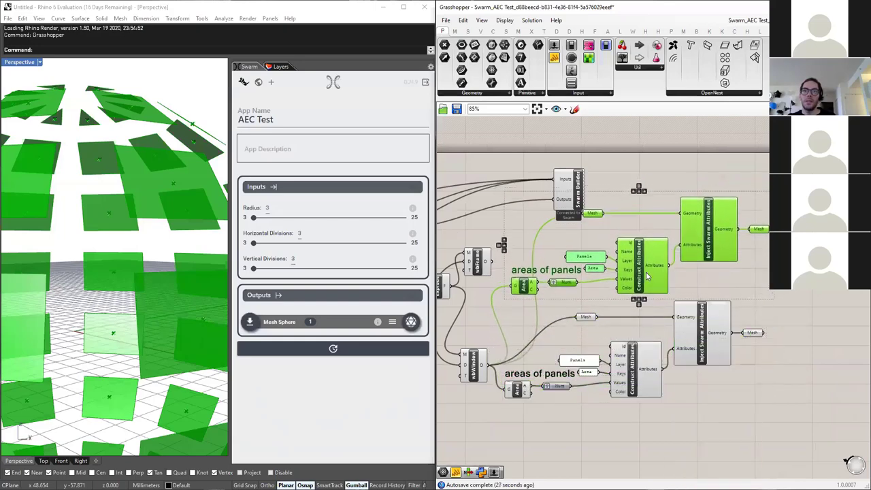
{"action": "left_click_drag", "start_coordinate": [494, 262], "coordinate": [495, 265], "text": "alt"}
{"action": "left_click", "coordinate": [485, 264]}
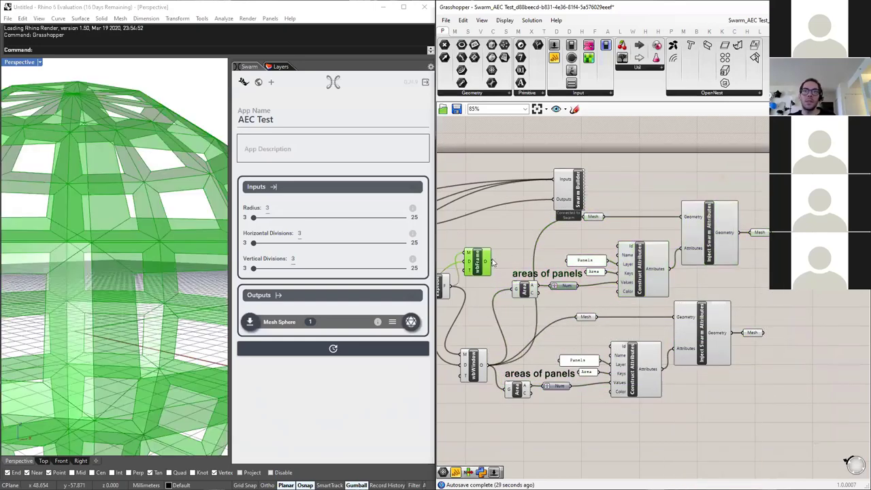
{"action": "scroll", "coordinate": [496, 264], "scroll_direction": "up", "scroll_amount": 2}
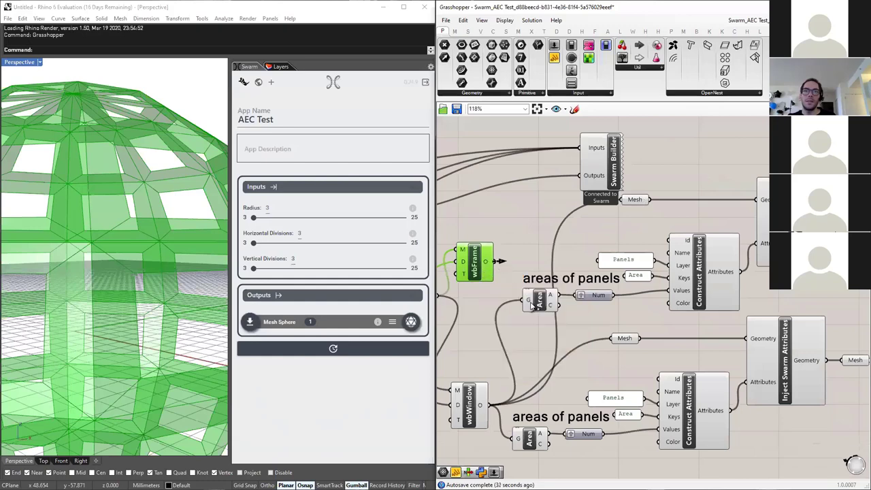
{"action": "left_click_drag", "start_coordinate": [616, 166], "coordinate": [649, 129]}
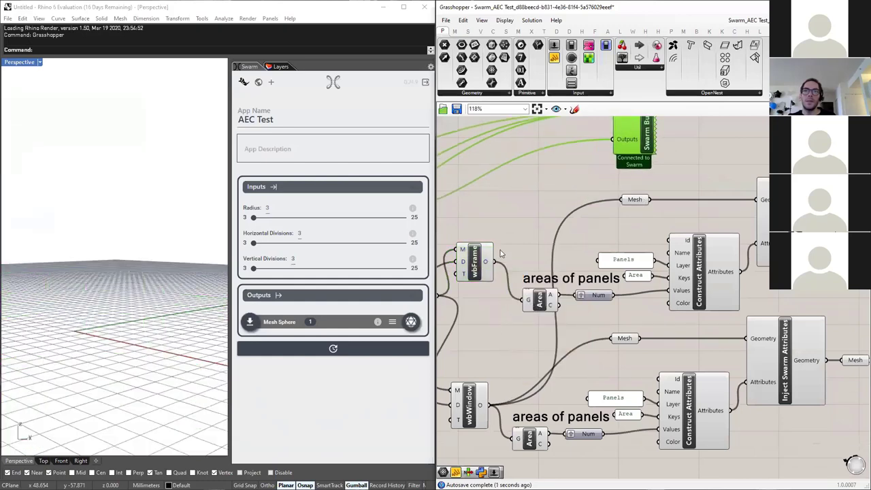
{"action": "left_click_drag", "start_coordinate": [538, 236], "coordinate": [626, 207]}
- Move the lower row of components down to separate the two chains
{"action": "scroll", "coordinate": [626, 207], "scroll_direction": "down", "scroll_amount": 1}
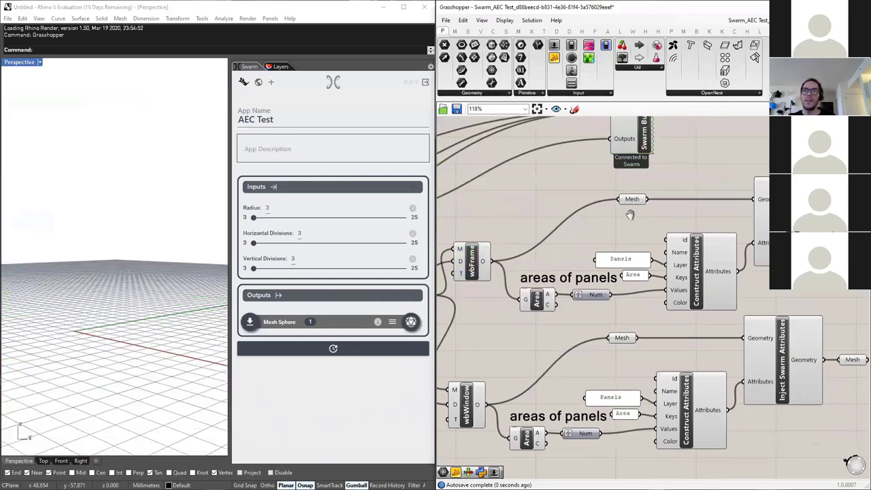
{"action": "scroll", "coordinate": [750, 307], "scroll_direction": "down", "scroll_amount": 2}
{"action": "left_click_drag", "start_coordinate": [848, 408], "coordinate": [560, 302]}
{"action": "left_click_drag", "start_coordinate": [753, 313], "coordinate": [756, 325]}
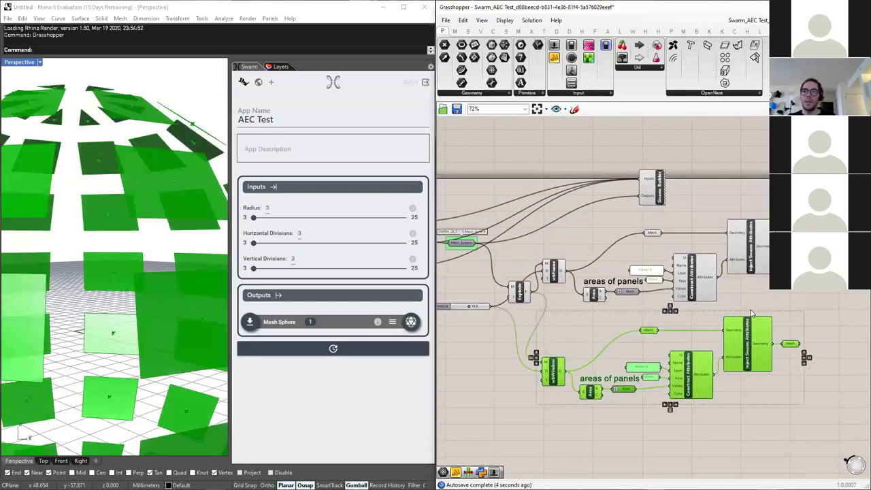
{"action": "left_click", "coordinate": [706, 304]}
{"action": "right_click_drag", "start_coordinate": [795, 256], "coordinate": [701, 255]}
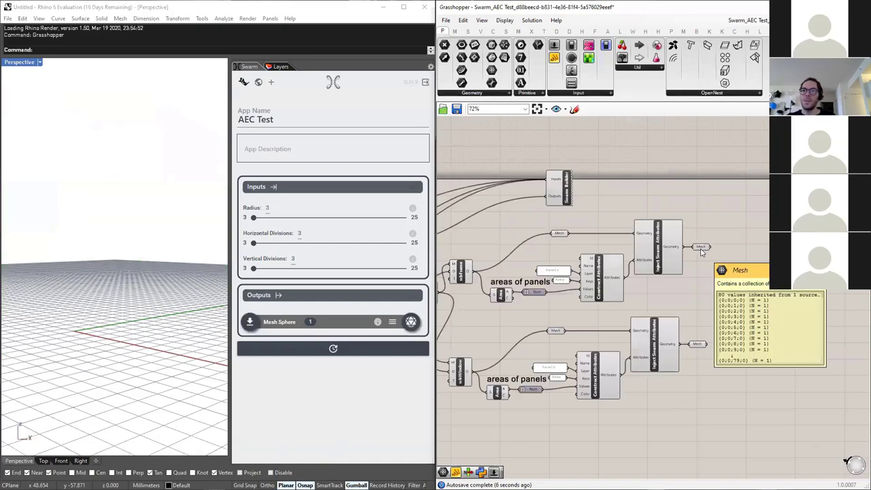
- Preview the upper output mesh, orbit the sphere, then preview only the panel pieces
{"action": "left_click", "coordinate": [701, 247]}
{"action": "right_click_drag", "start_coordinate": [135, 191], "coordinate": [146, 192]}
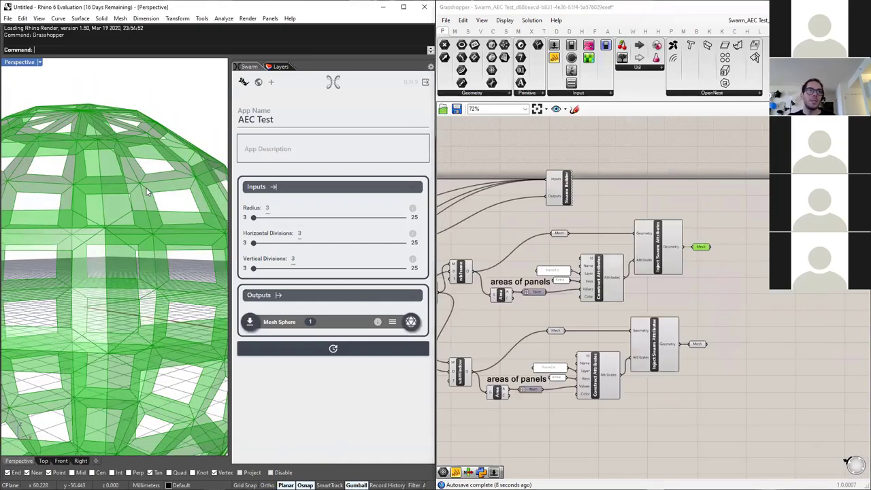
{"action": "right_click_drag", "start_coordinate": [196, 205], "coordinate": [192, 206]}
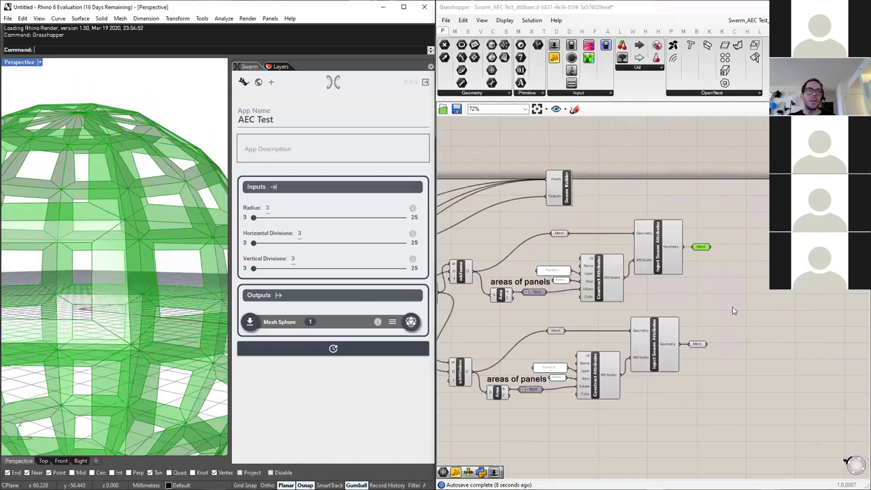
{"action": "left_click", "coordinate": [577, 173]}
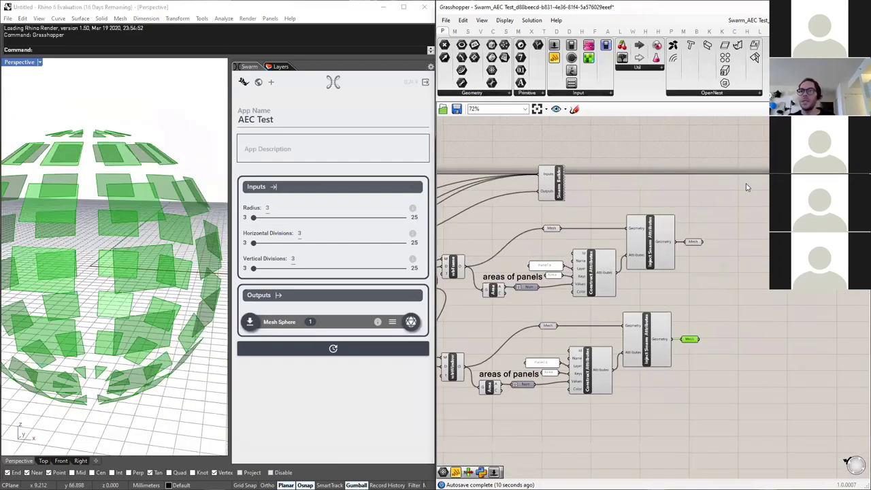
- Wire the lower Mesh parameter into the Swarm Builder's Outputs input
{"action": "left_click", "coordinate": [747, 188]}
{"action": "scroll", "coordinate": [747, 187], "scroll_direction": "down", "scroll_amount": 2}
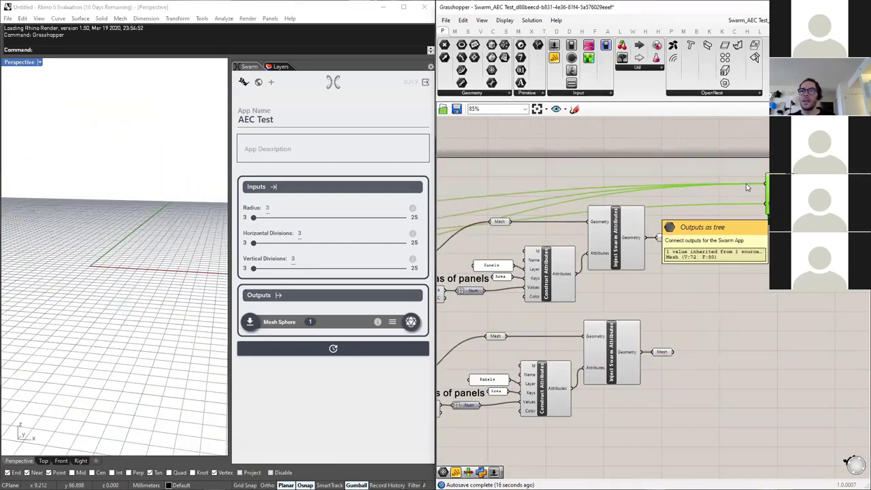
{"action": "scroll", "coordinate": [747, 191], "scroll_direction": "down", "scroll_amount": 1}
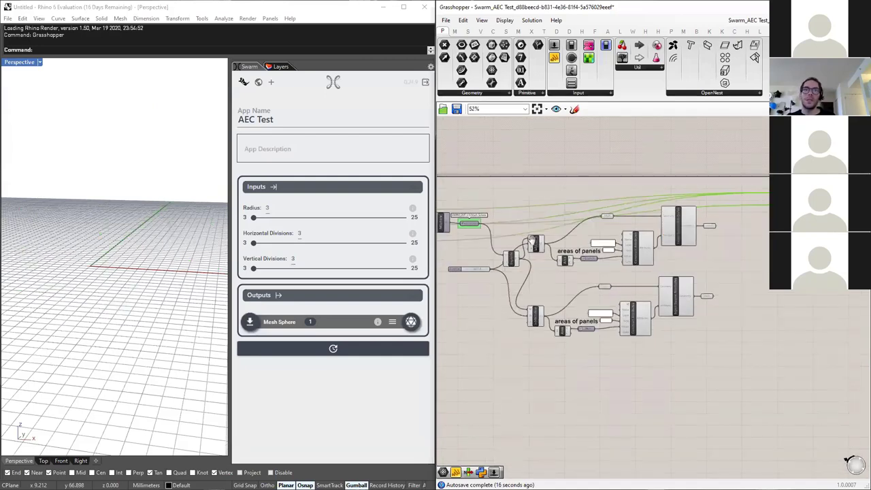
{"action": "scroll", "coordinate": [741, 212], "scroll_direction": "up", "scroll_amount": 3}
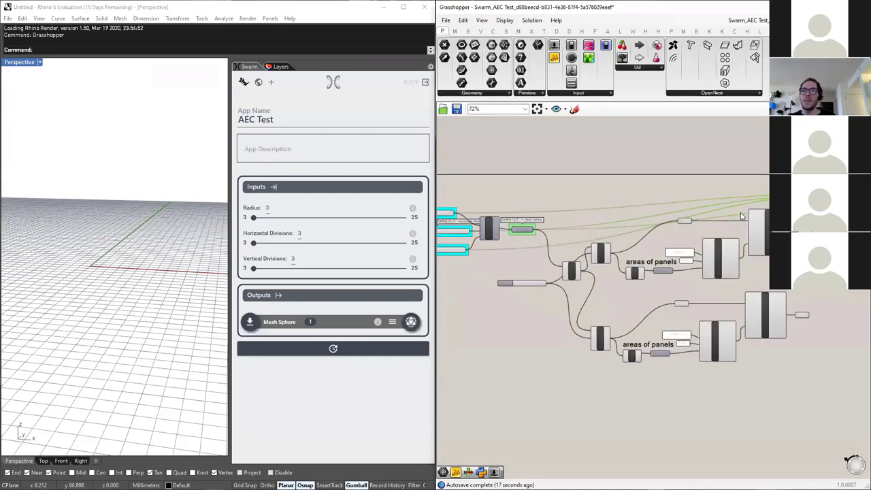
{"action": "scroll", "coordinate": [583, 277], "scroll_direction": "down", "scroll_amount": 3}
{"action": "scroll", "coordinate": [699, 234], "scroll_direction": "up", "scroll_amount": 3}
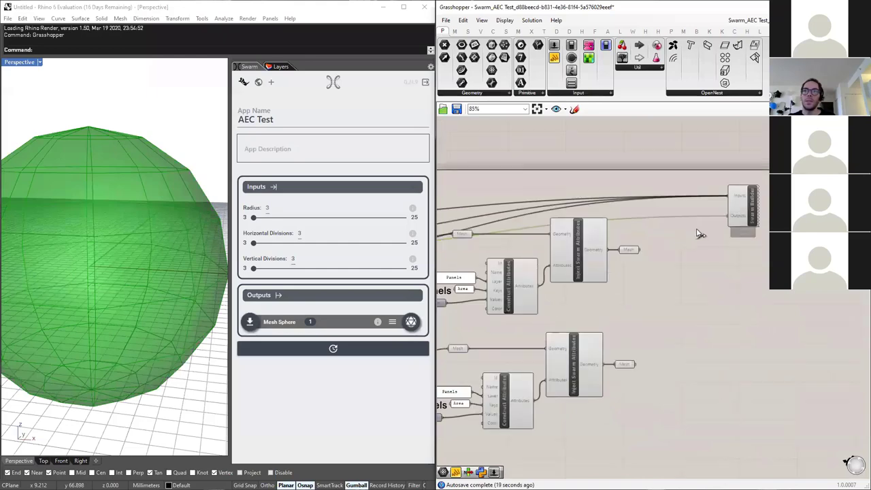
{"action": "scroll", "coordinate": [719, 226], "scroll_direction": "up", "scroll_amount": 3}
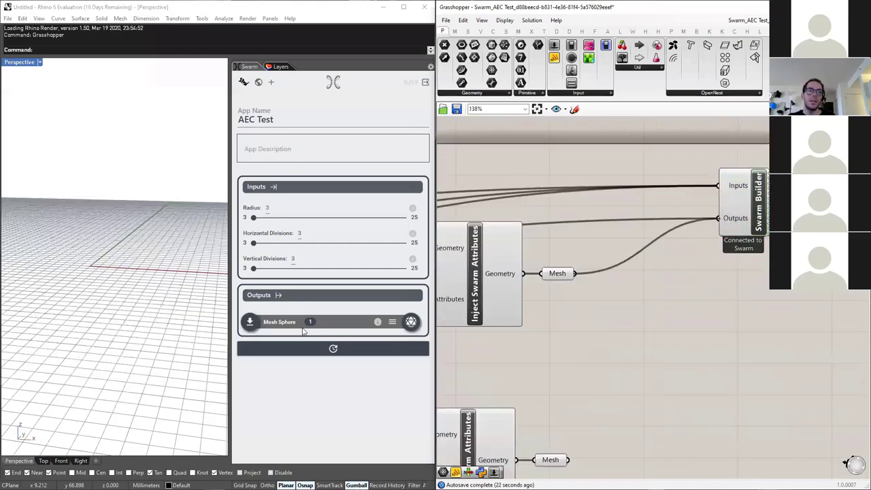
{"action": "right_click_drag", "start_coordinate": [579, 459], "coordinate": [579, 443]}
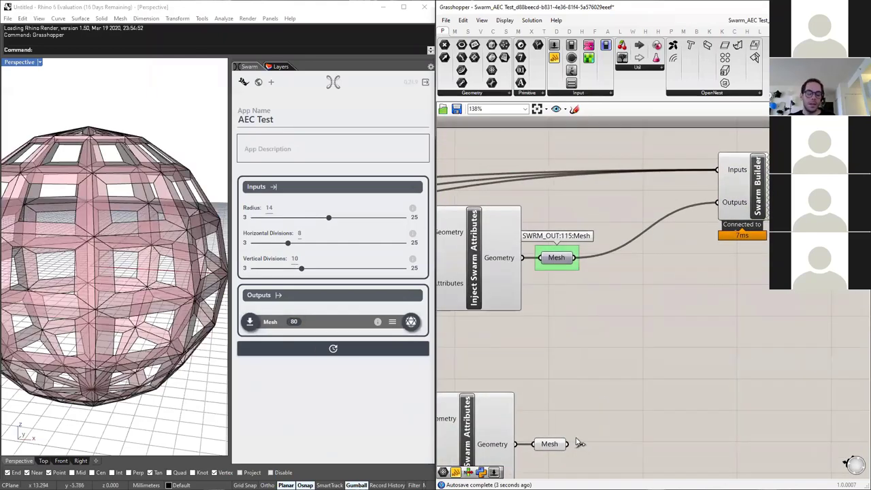
{"action": "left_click_drag", "start_coordinate": [632, 404], "coordinate": [633, 403]}
{"action": "left_click_drag", "start_coordinate": [673, 264], "coordinate": [717, 203]}
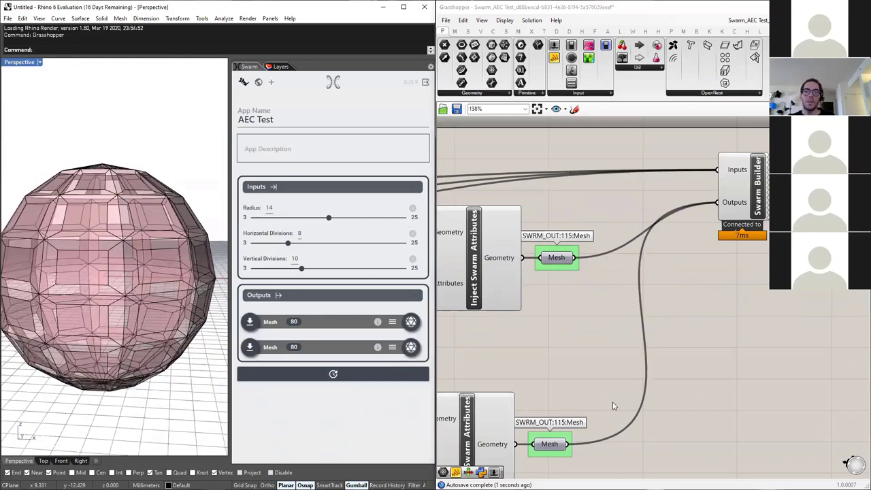
- Shift both output Mesh parameters slightly right and bring up the lower Mesh's settings
{"action": "scroll", "coordinate": [615, 404], "scroll_direction": "down", "scroll_amount": 2}
{"action": "left_click_drag", "start_coordinate": [590, 243], "coordinate": [616, 244]}
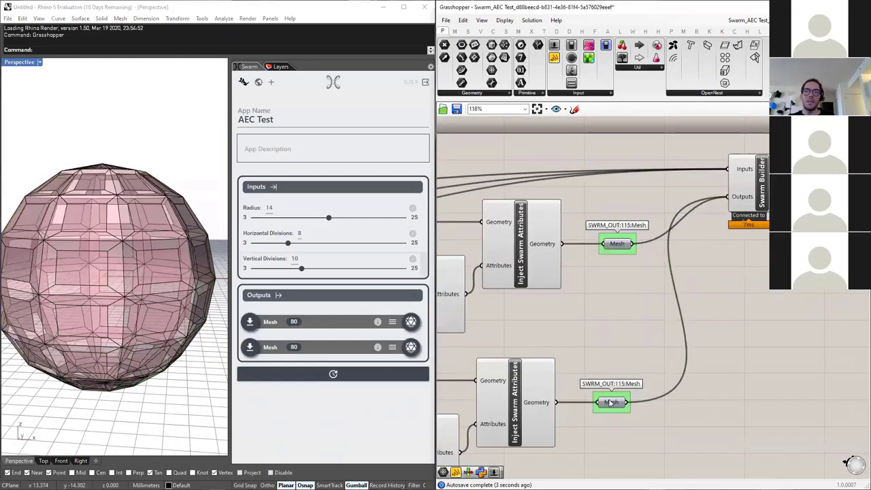
{"action": "left_click", "coordinate": [603, 302]}
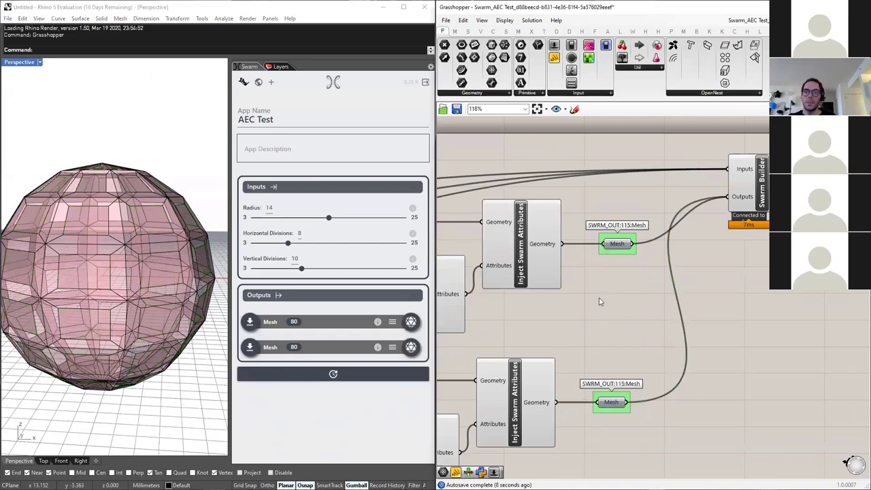
{"action": "right_click_drag", "start_coordinate": [611, 402], "coordinate": [585, 300]}
{"action": "right_click", "coordinate": [585, 300]}
- Rename the lower Mesh output to 'Mesh Panels' and the upper one to 'Mesh Frames'
{"action": "type", "text": "c"}
{"action": "key", "text": "BackSpace"}
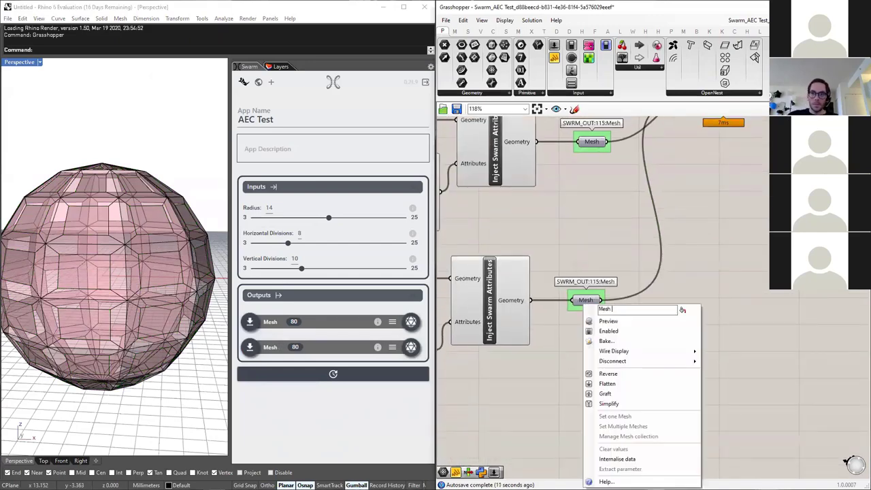
{"action": "type", "text": "Panels"}
{"action": "key", "text": "Return"}
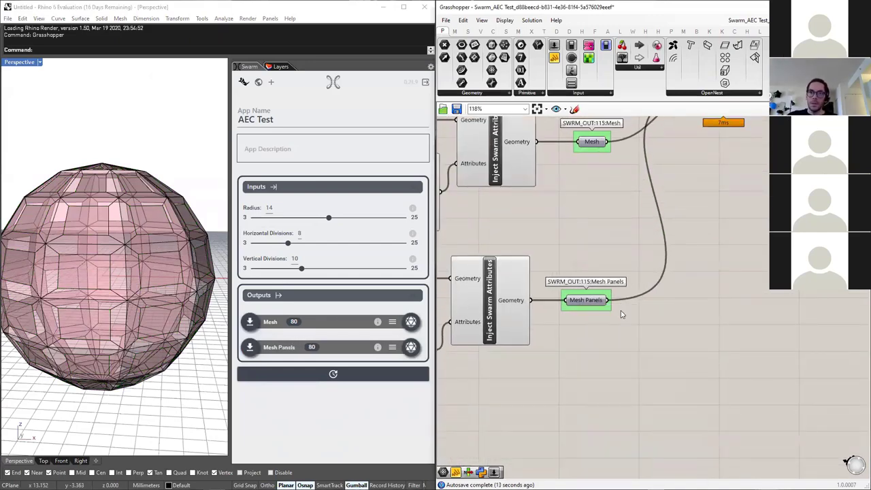
{"action": "right_click_drag", "start_coordinate": [619, 284], "coordinate": [599, 370]}
{"action": "right_click", "coordinate": [571, 228]}
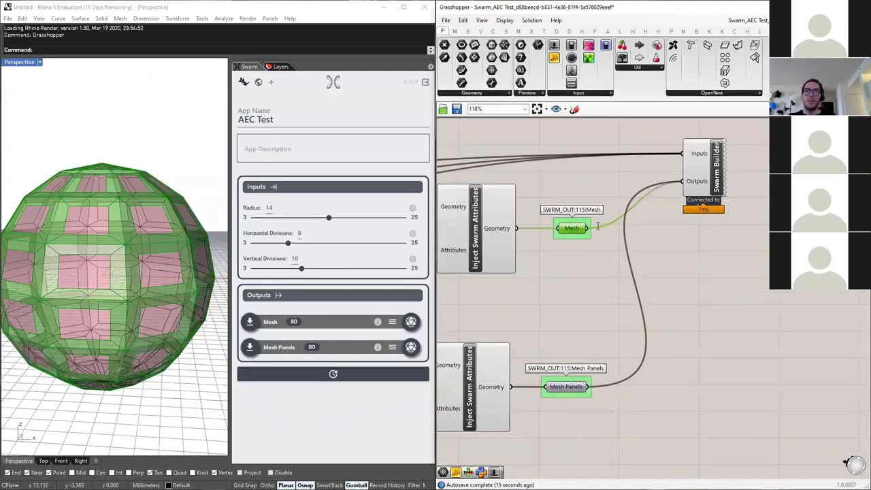
{"action": "type", "text": "Frames"}
{"action": "key", "text": "Return"}
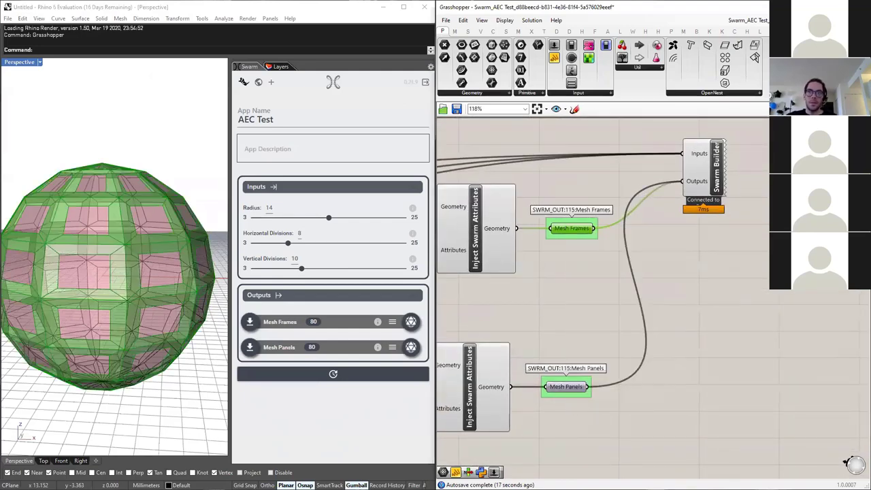
- Leave the app description empty and refresh the Swarm app's outputs
{"action": "left_click", "coordinate": [606, 311]}
{"action": "left_click_drag", "start_coordinate": [629, 430], "coordinate": [561, 203]}
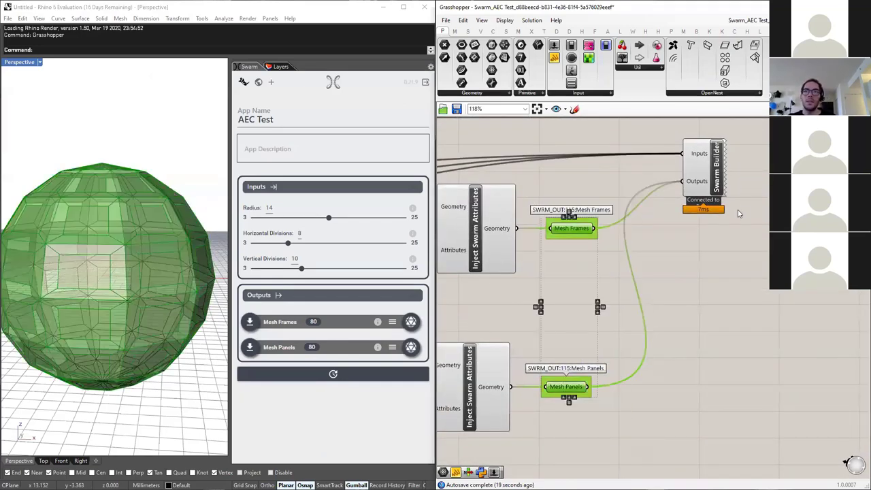
{"action": "left_click", "coordinate": [725, 238]}
{"action": "scroll", "coordinate": [724, 235], "scroll_direction": "down", "scroll_amount": 3}
{"action": "right_click_drag", "start_coordinate": [580, 217], "coordinate": [659, 225]}
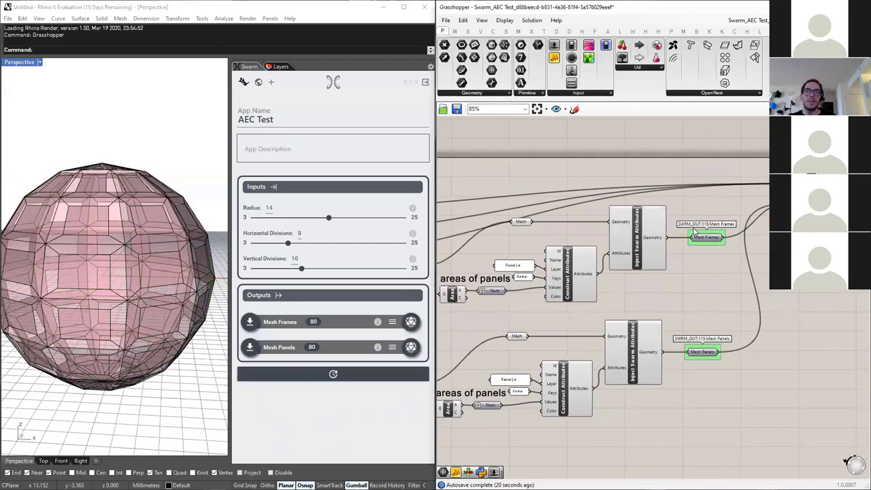
{"action": "scroll", "coordinate": [694, 232], "scroll_direction": "down", "scroll_amount": 2}
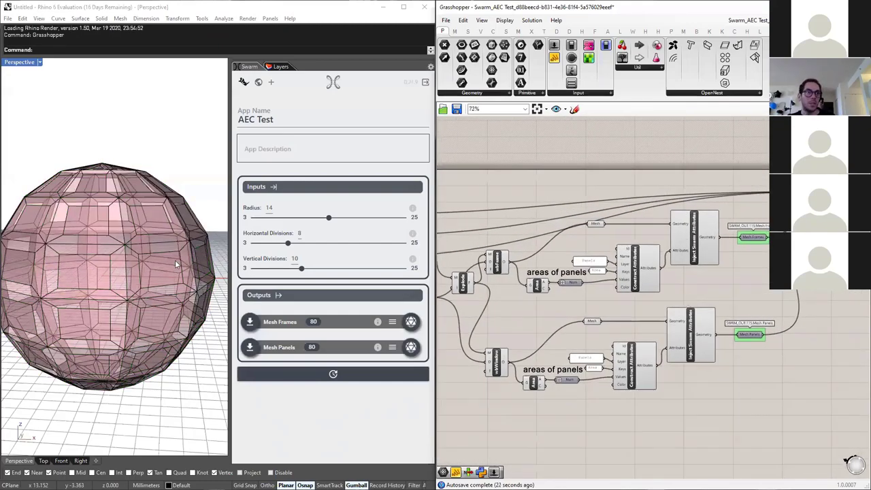
{"action": "right_click_drag", "start_coordinate": [176, 264], "coordinate": [134, 309]}
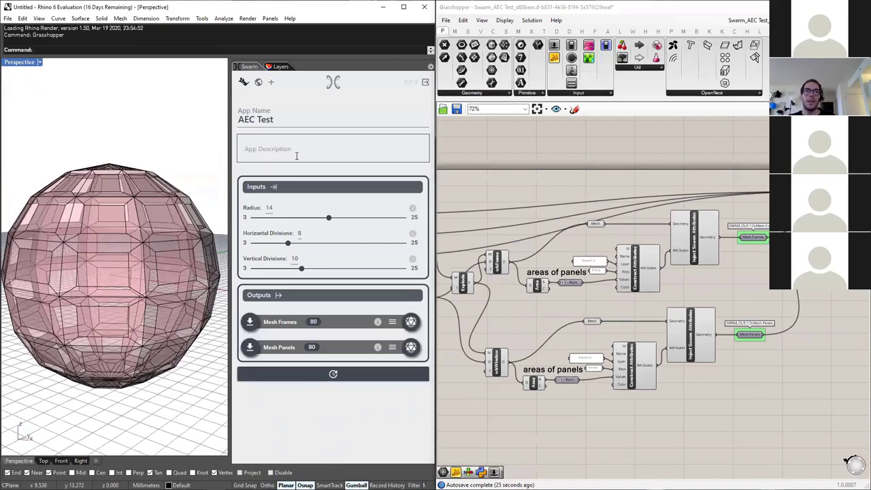
{"action": "left_click", "coordinate": [309, 155]}
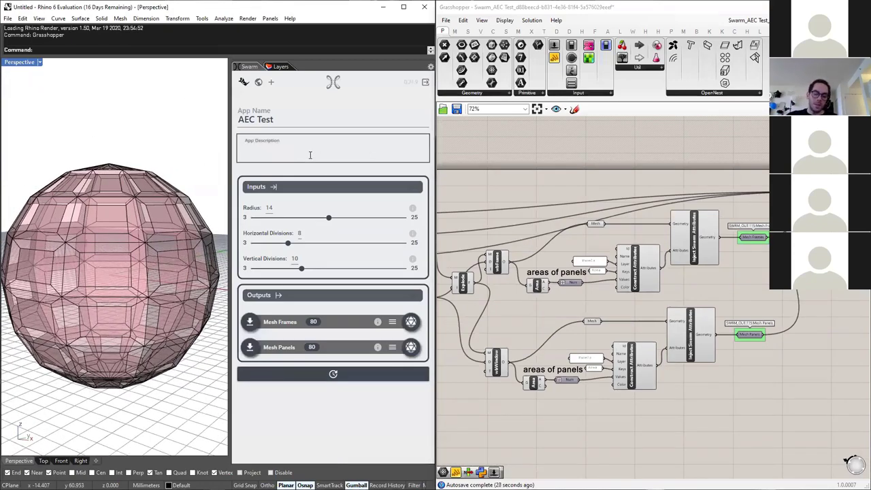
{"action": "left_click", "coordinate": [319, 132]}
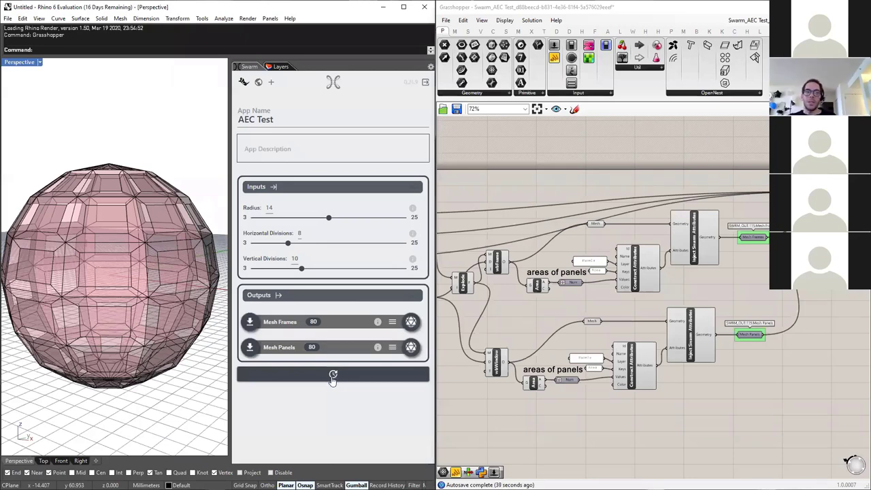
{"action": "left_click", "coordinate": [333, 375]}
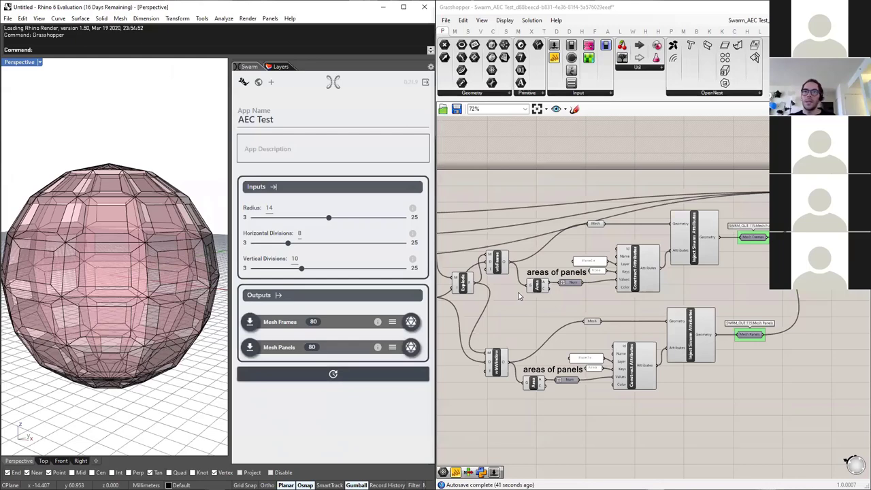
- Wire the 18.8 distance slider into Swarm Builder's Inputs and name it 'Frame Distance'
{"action": "right_click_drag", "start_coordinate": [518, 296], "coordinate": [456, 308]}
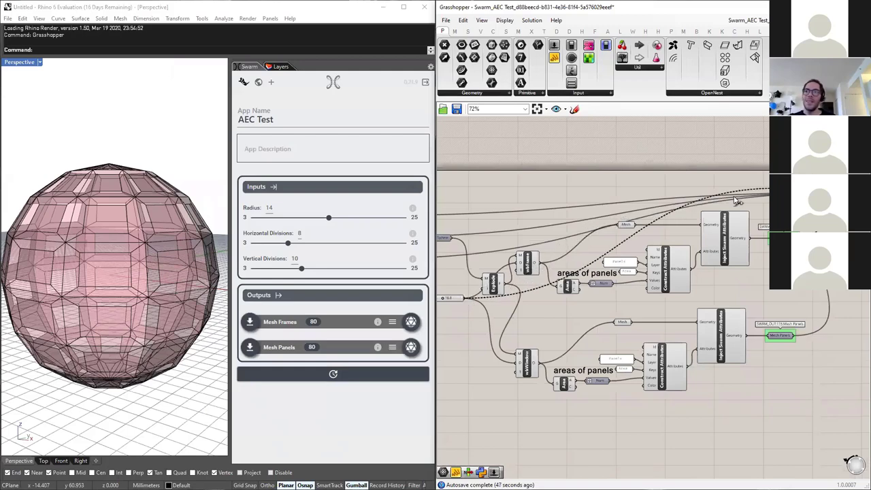
{"action": "right_click_drag", "start_coordinate": [748, 201], "coordinate": [737, 201]}
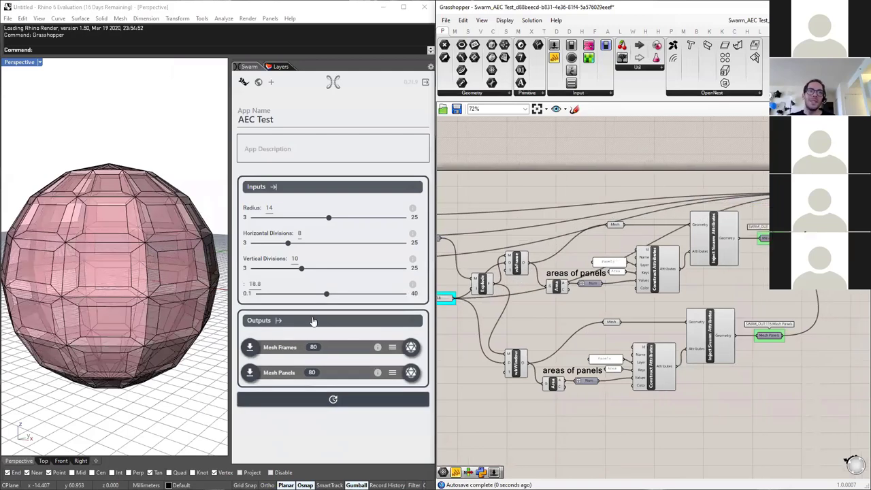
{"action": "scroll", "coordinate": [529, 301], "scroll_direction": "up", "scroll_amount": 4}
{"action": "scroll", "coordinate": [529, 301], "scroll_direction": "up", "scroll_amount": 1}
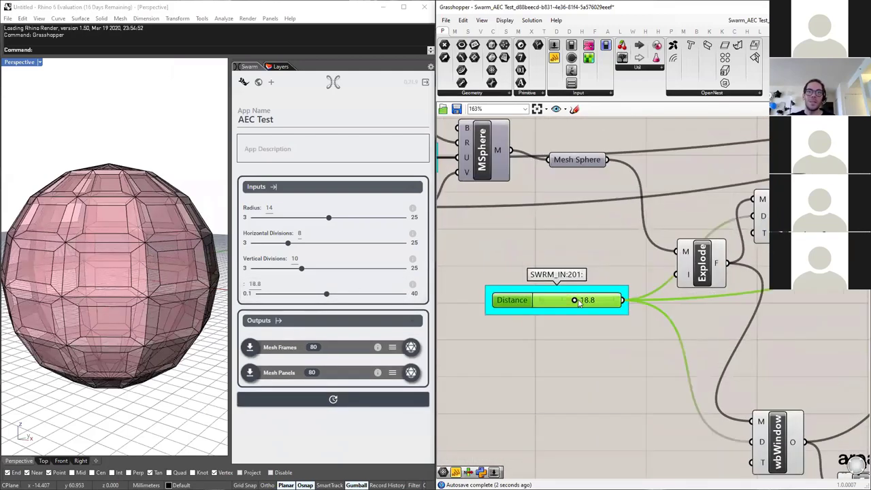
{"action": "right_click", "coordinate": [530, 300]}
{"action": "type", "text": "Frame"}
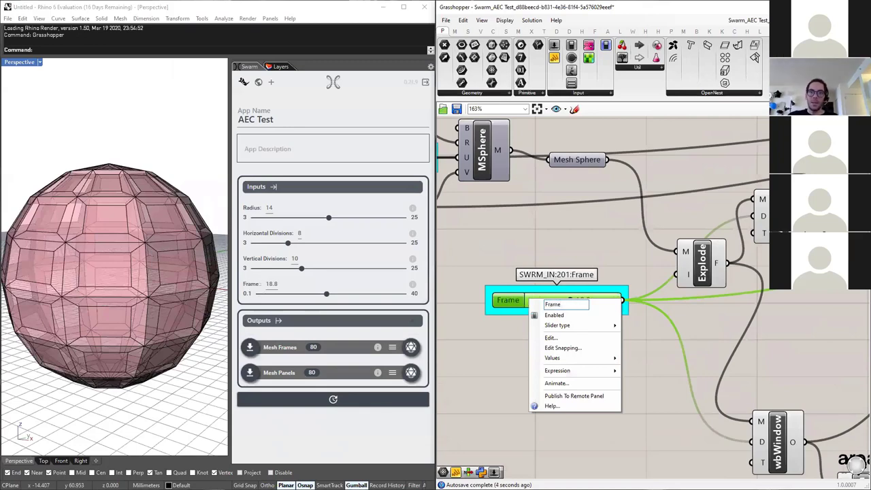
{"action": "type", "text": " Di"}
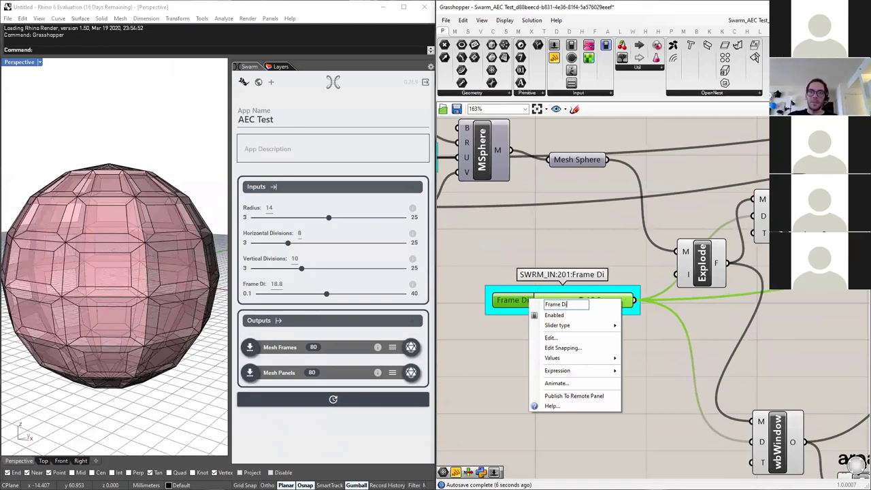
{"action": "type", "text": "stance"}
{"action": "key", "text": "Return"}
{"action": "scroll", "coordinate": [589, 297], "scroll_direction": "down", "scroll_amount": 4}
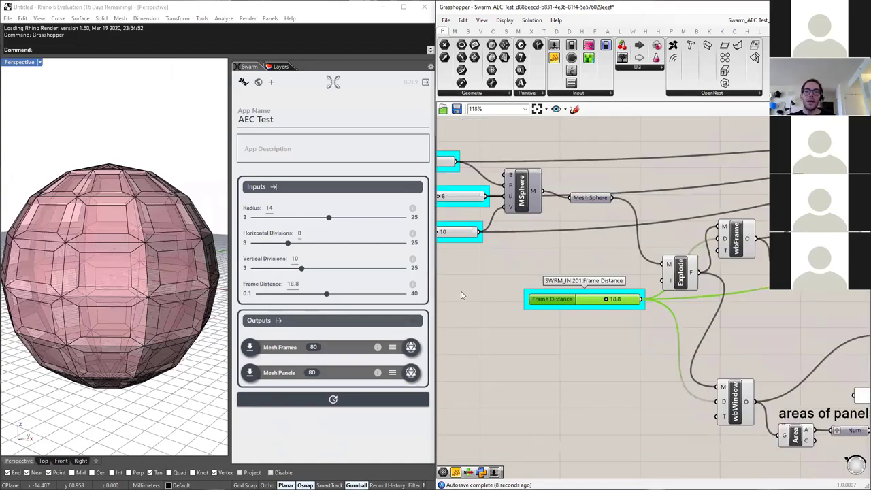
{"action": "scroll", "coordinate": [612, 306], "scroll_direction": "down", "scroll_amount": 2}
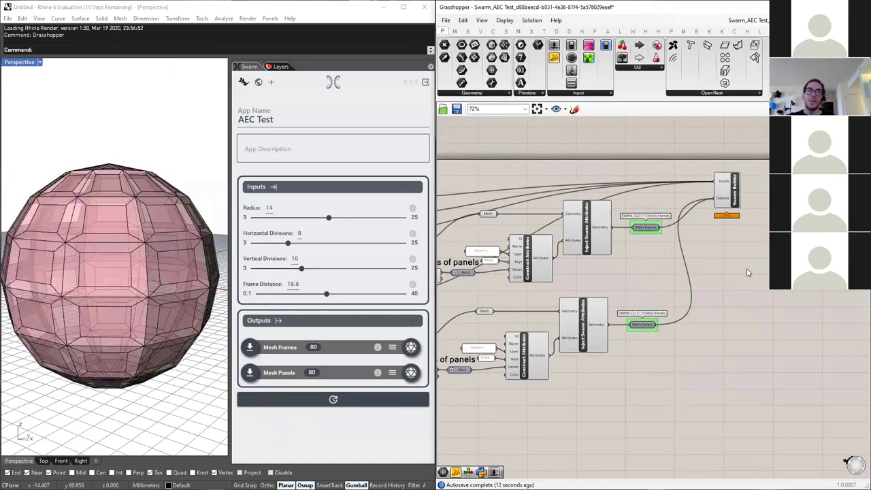
- Update the AEC Test app, keep current inputs as default state, and view it online
{"action": "left_click", "coordinate": [332, 402]}
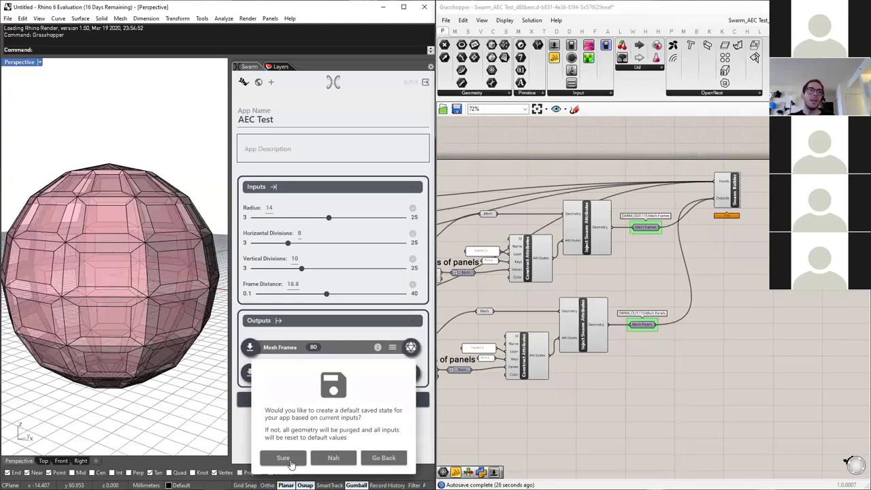
{"action": "left_click", "coordinate": [288, 460]}
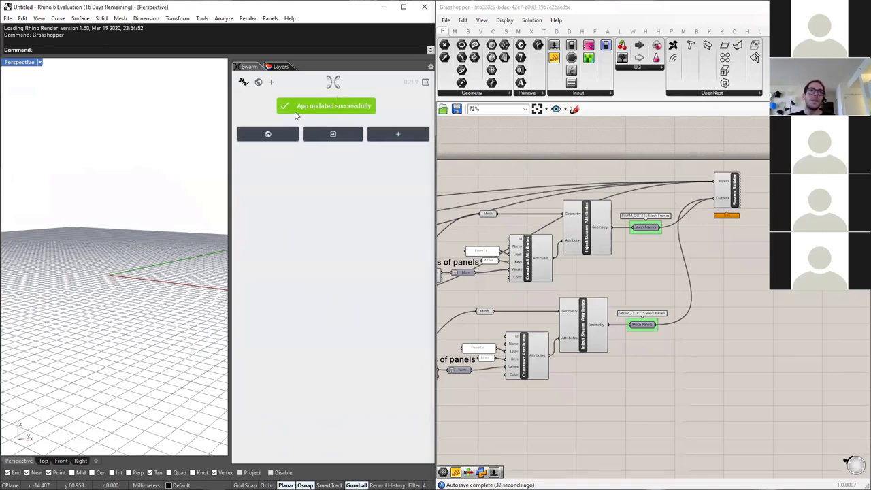
{"action": "left_click", "coordinate": [268, 136]}
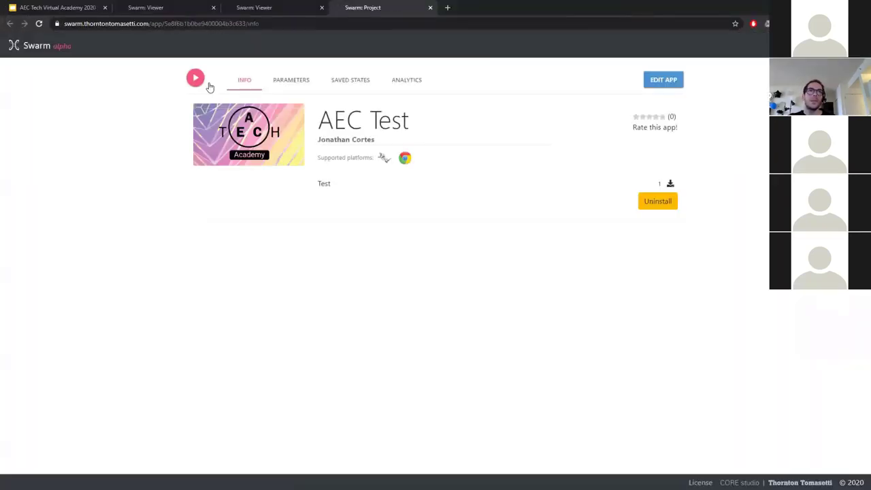
- Run the AEC Test app with its default inputs and colour the sphere by Area
{"action": "left_click", "coordinate": [195, 78]}
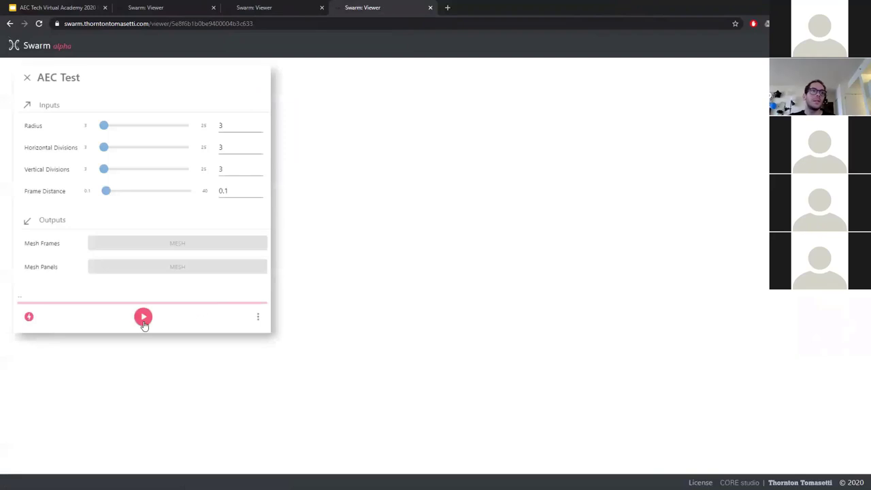
{"action": "left_click", "coordinate": [144, 324]}
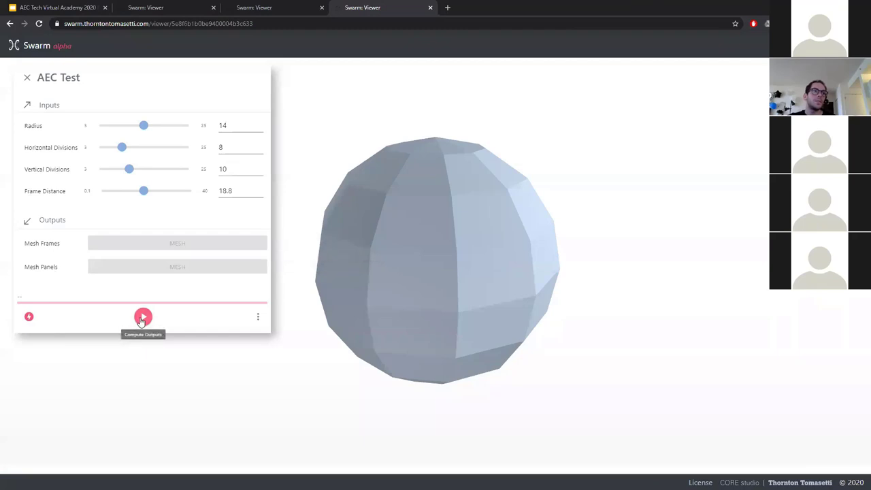
{"action": "left_click", "coordinate": [143, 316]}
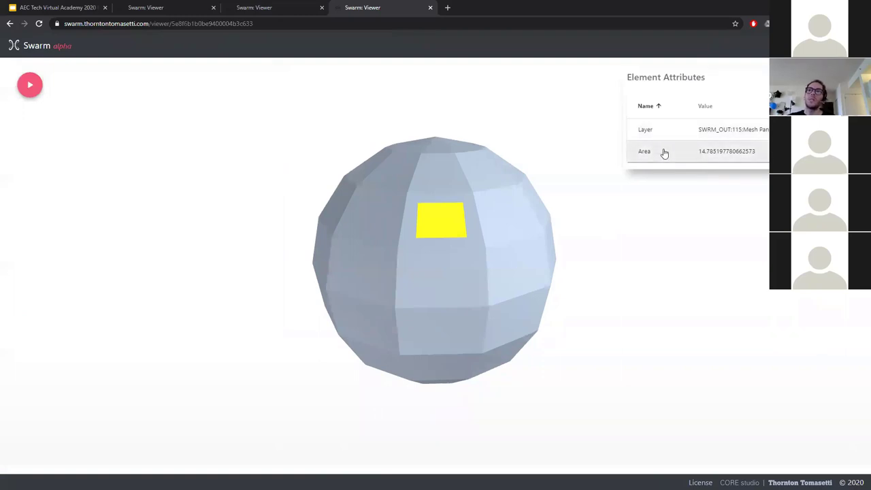
{"action": "left_click", "coordinate": [664, 151]}
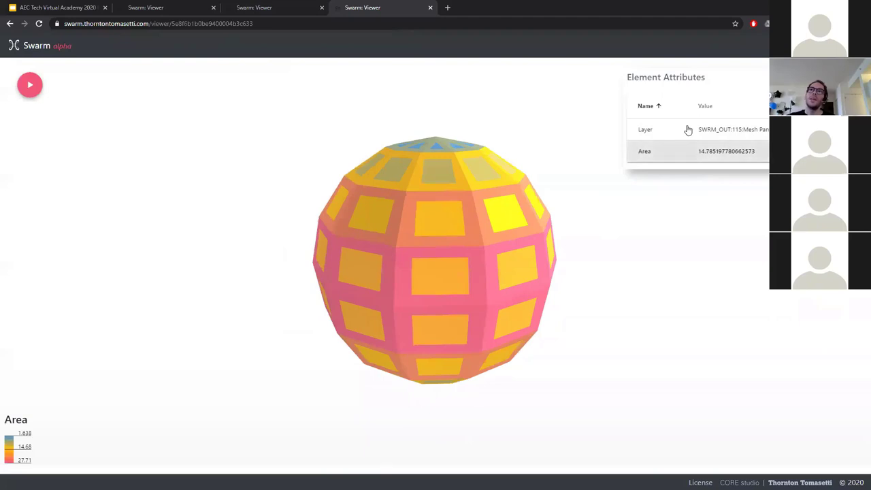
- Inspect the areas of a frame element and a single panel, then orbit slightly lower
{"action": "left_click", "coordinate": [582, 181]}
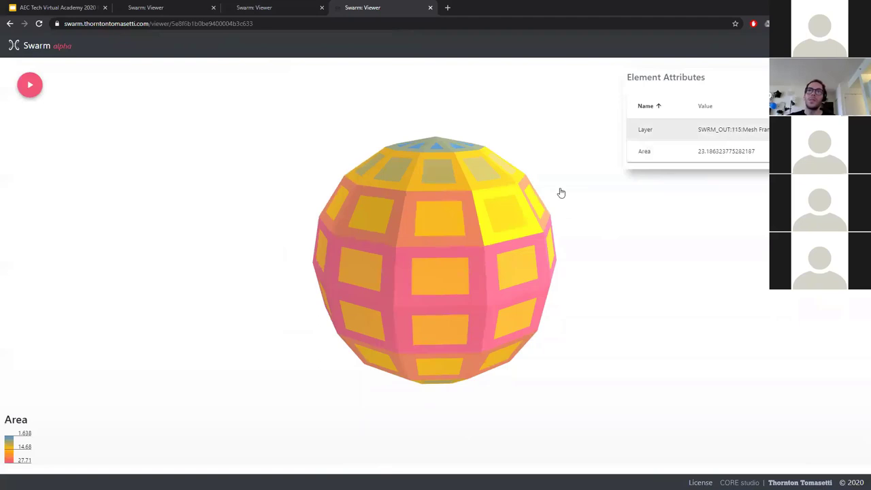
{"action": "left_click", "coordinate": [439, 218]}
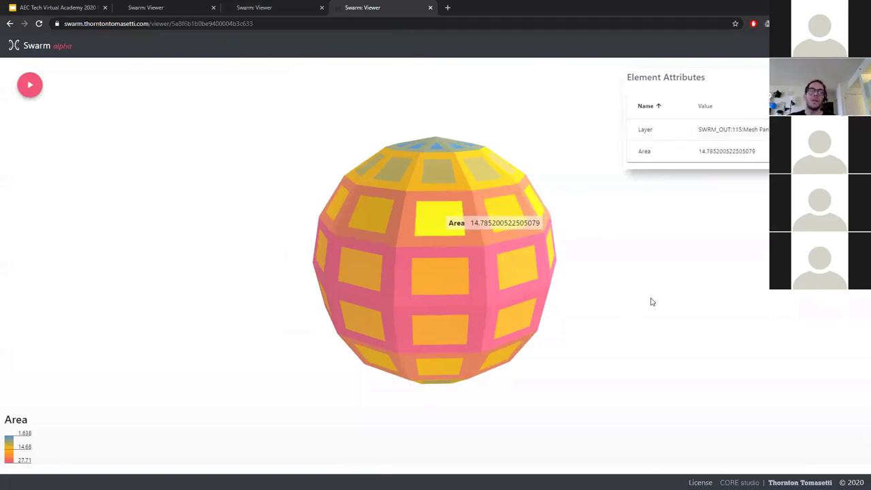
{"action": "left_click_drag", "start_coordinate": [650, 301], "coordinate": [728, 196]}
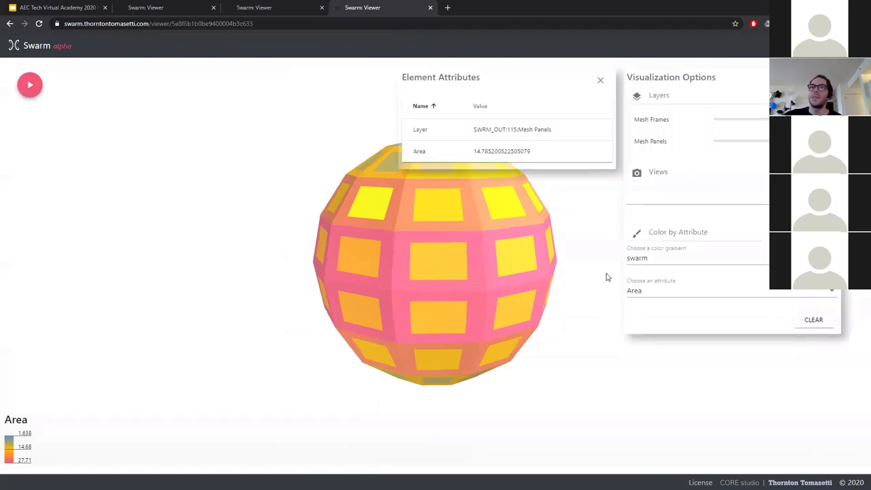
- Toggle the Mesh Frames and Mesh Panels layers and apply the cool colour gradient
{"action": "left_click", "coordinate": [752, 138]}
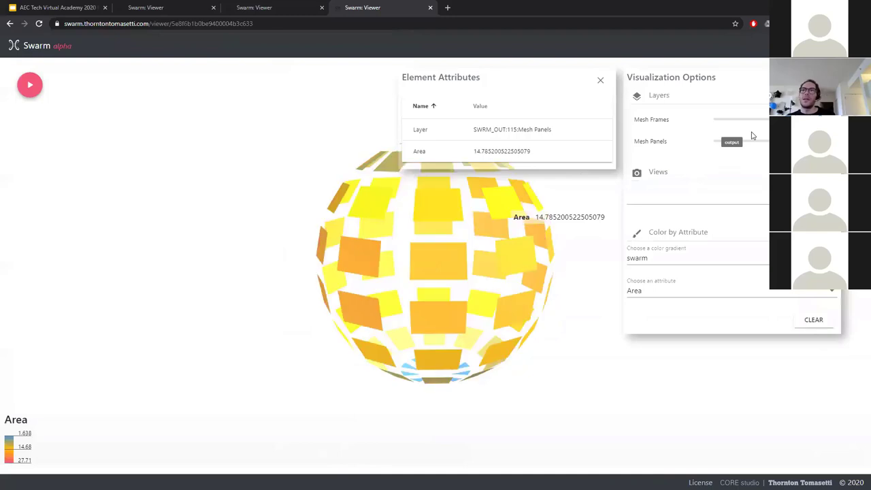
{"action": "left_click", "coordinate": [709, 146]}
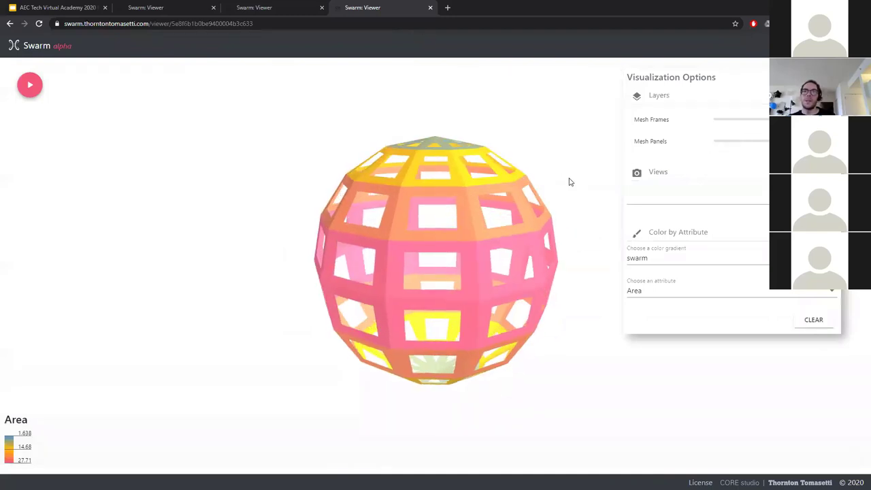
{"action": "left_click", "coordinate": [668, 263]}
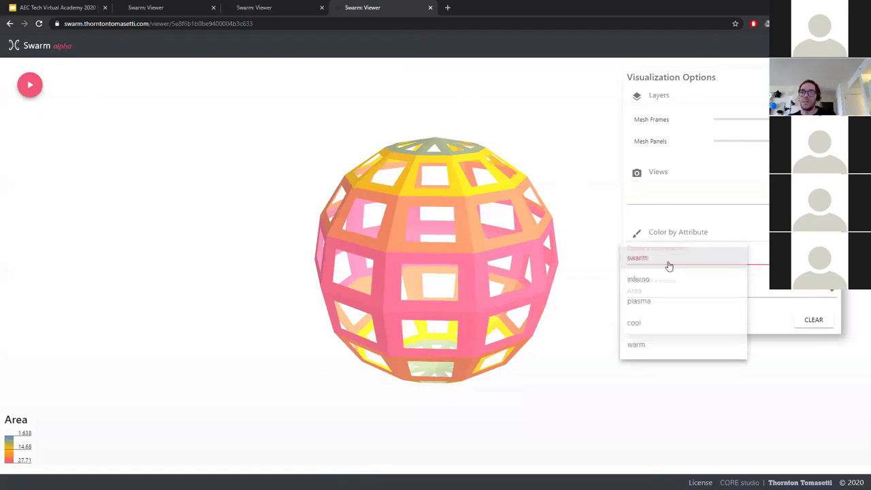
{"action": "left_click", "coordinate": [648, 323]}
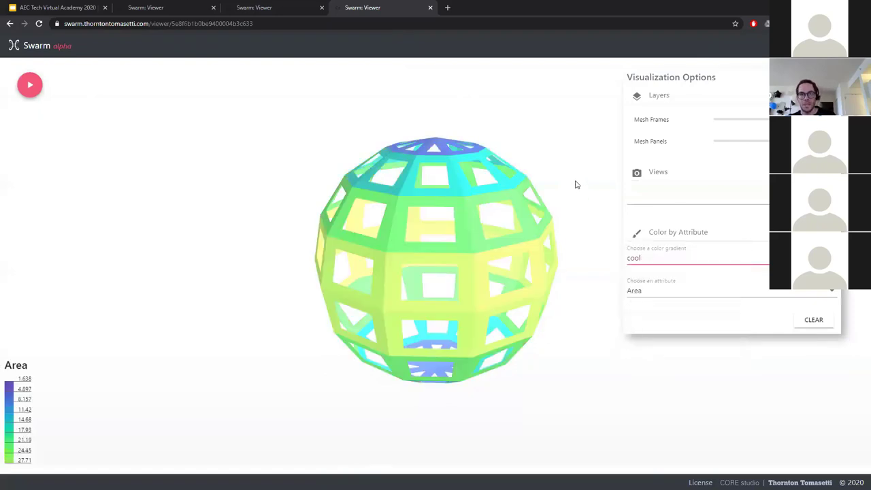
{"action": "left_click", "coordinate": [668, 263]}
{"action": "left_click", "coordinate": [166, 351]}
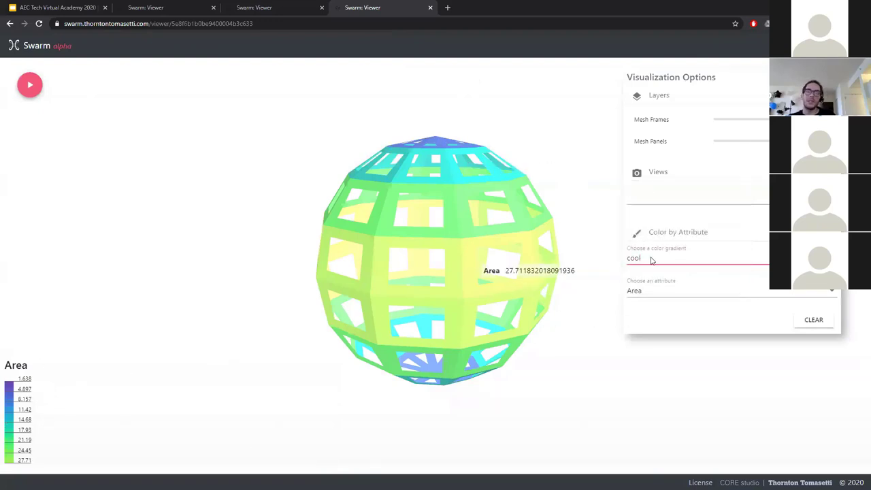
- Colour the sphere by Layer, inspect a frame element's attributes, then clear the selection
{"action": "left_click", "coordinate": [684, 294]}
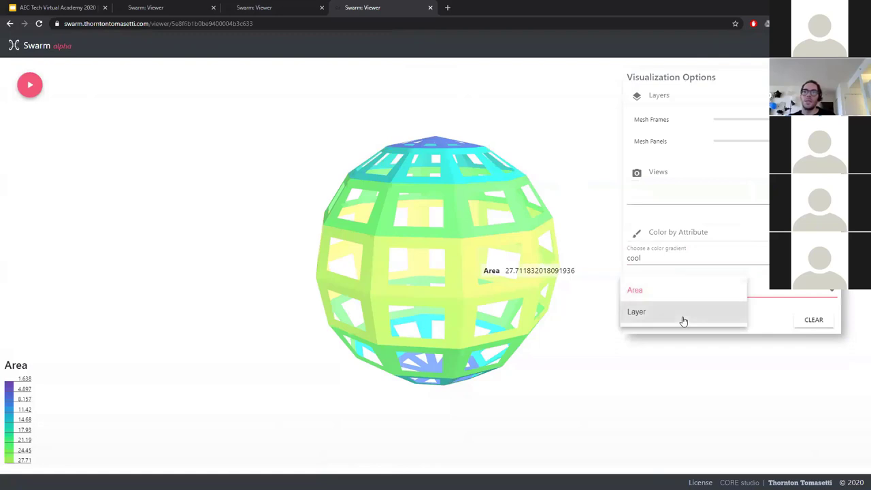
{"action": "left_click", "coordinate": [684, 318]}
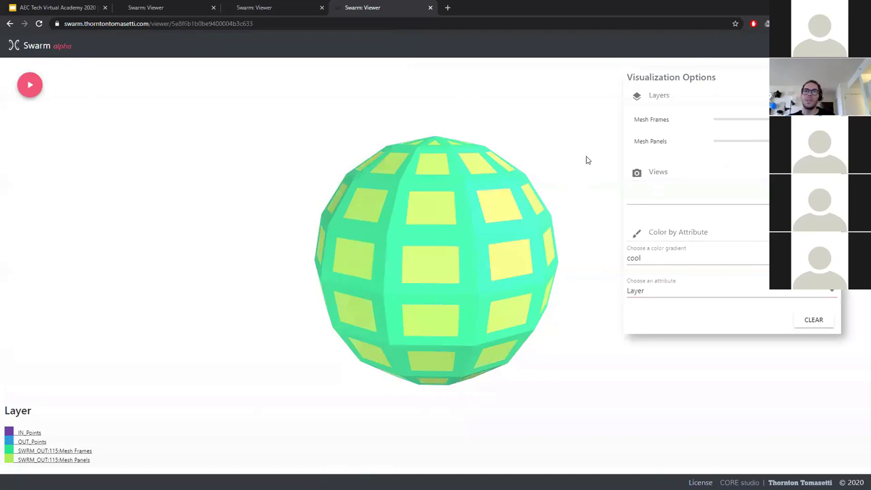
{"action": "left_click_drag", "start_coordinate": [574, 159], "coordinate": [410, 311]}
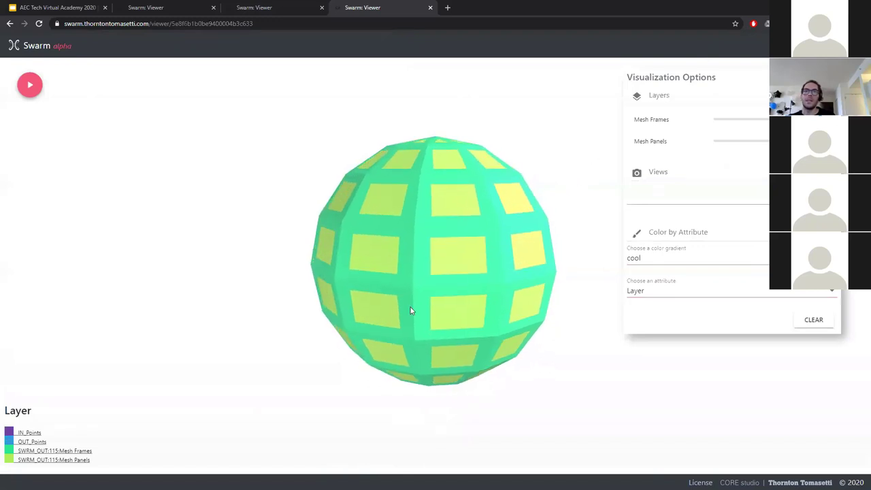
{"action": "left_click", "coordinate": [469, 247]}
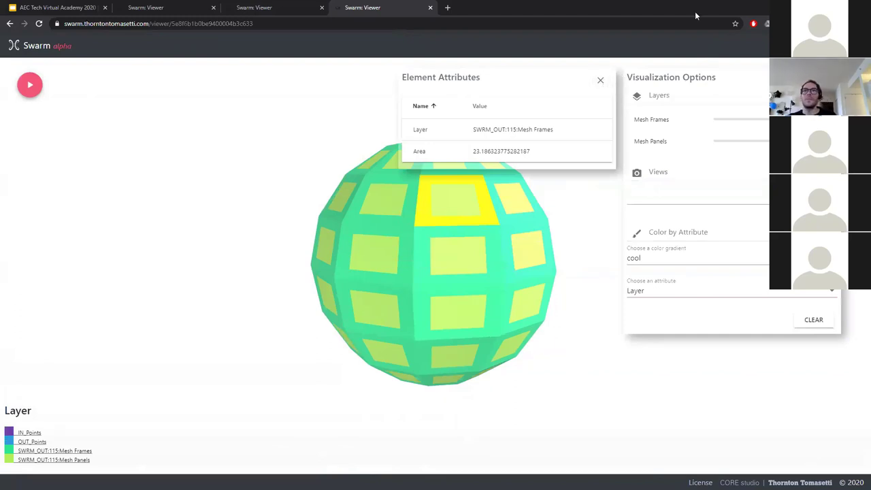
{"action": "left_click", "coordinate": [156, 170]}
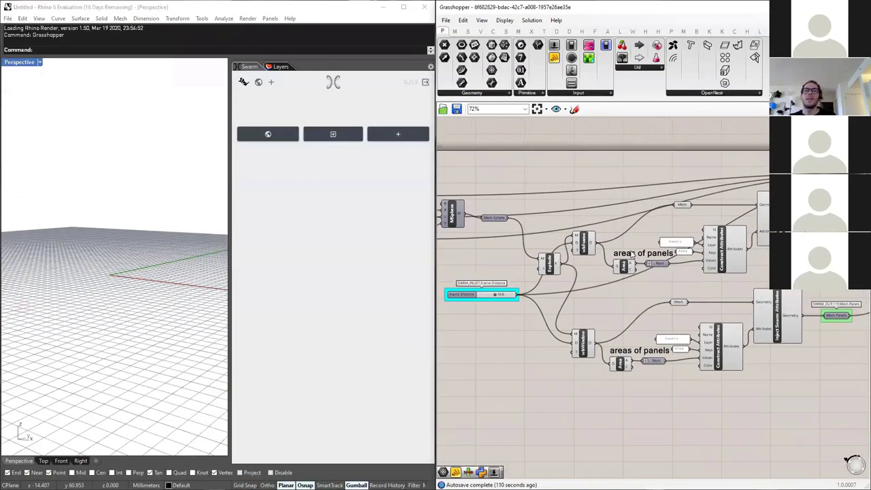
- Pan the canvas across the input sliders to the Inject Swarm Attributes components
{"action": "right_click_drag", "start_coordinate": [595, 191], "coordinate": [624, 188]}
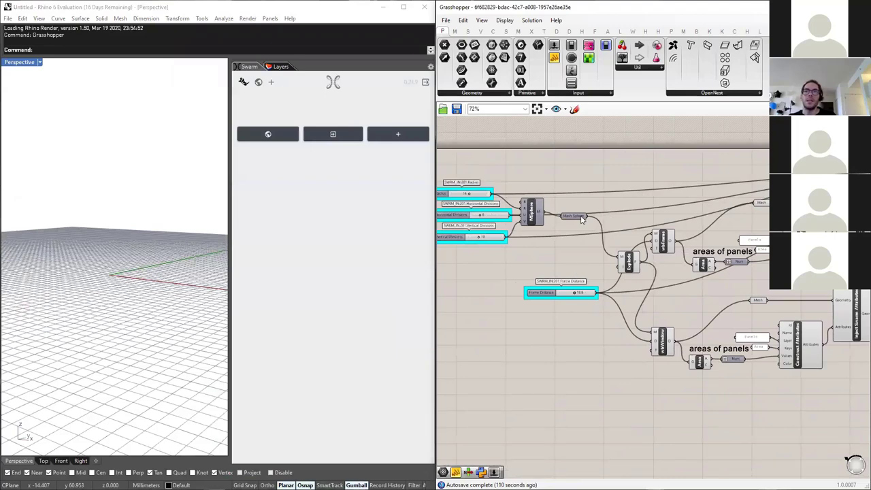
{"action": "right_click_drag", "start_coordinate": [854, 241], "coordinate": [735, 238]}
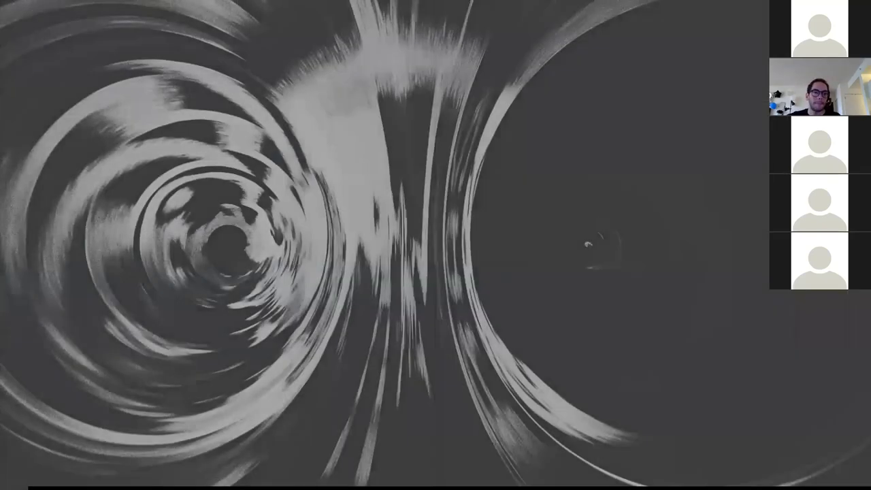
- Show the deck's LIVE DEMO slide in Google Slides, then return to Rhino and Grasshopper
{"action": "key", "text": "alt+Tab"}
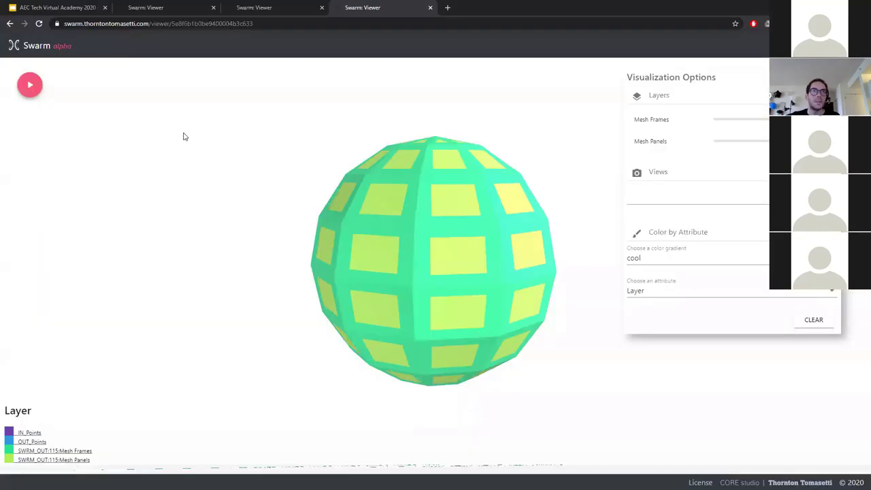
{"action": "left_click", "coordinate": [81, 9]}
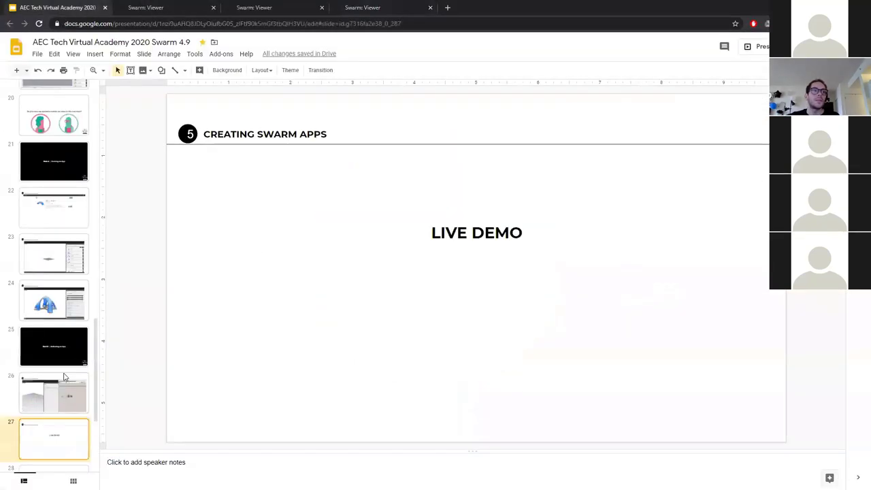
{"action": "scroll", "coordinate": [65, 375], "scroll_direction": "down", "scroll_amount": 3}
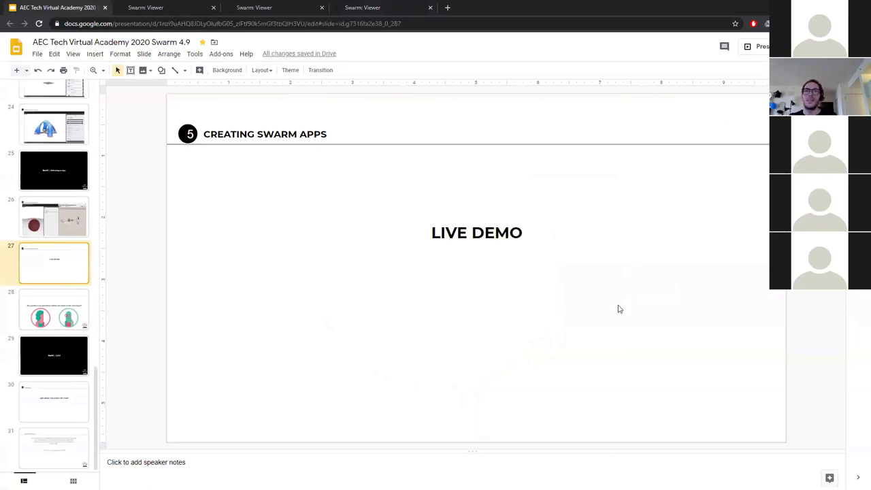
{"action": "key", "text": "alt+Tab"}
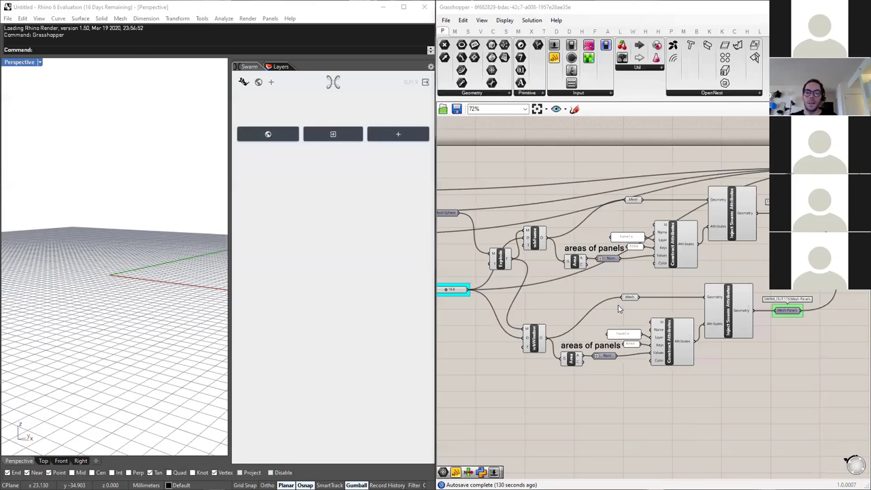
- Preview the red panelled sphere and check the 80 meshes from Inject Swarm Attributes' Geometry output
{"action": "left_click", "coordinate": [735, 257]}
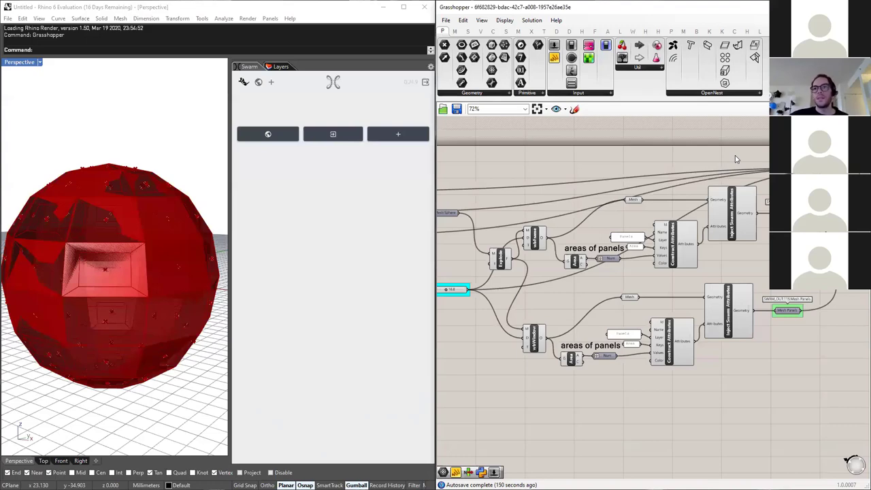
{"action": "scroll", "coordinate": [731, 258], "scroll_direction": "up", "scroll_amount": 4}
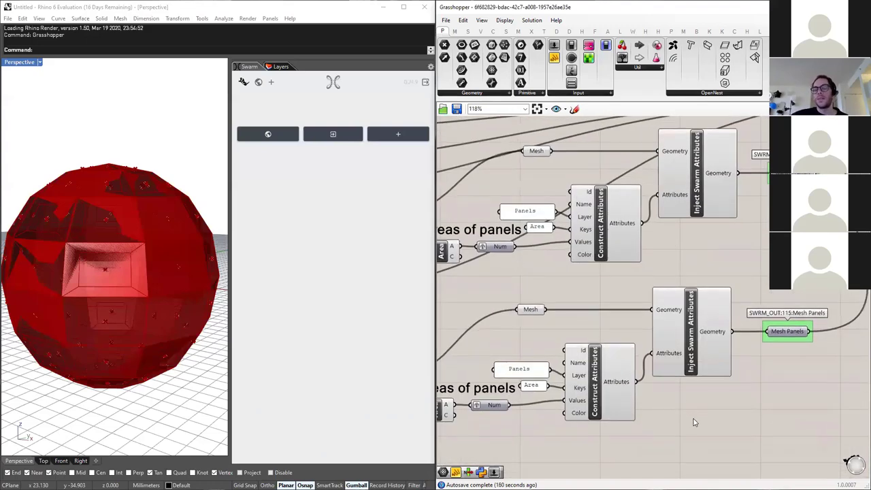
{"action": "left_click_drag", "start_coordinate": [703, 430], "coordinate": [731, 368]}
{"action": "mouse_move", "coordinate": [731, 367]}
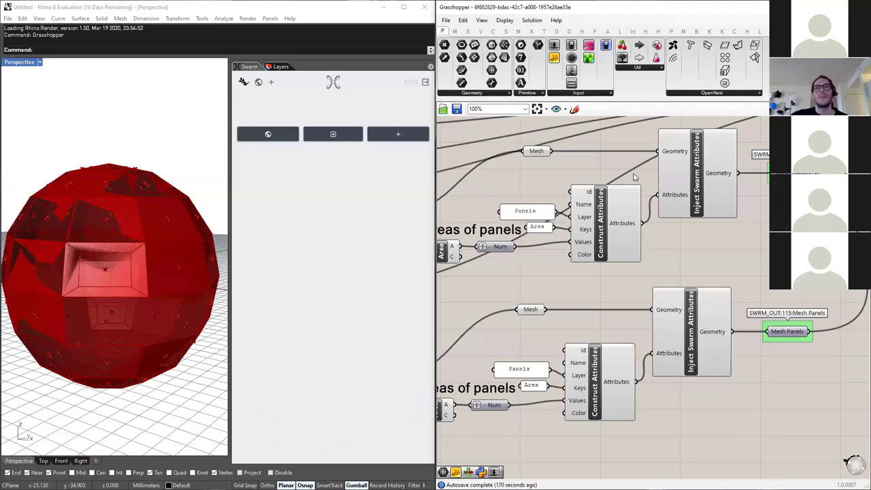
{"action": "scroll", "coordinate": [634, 173], "scroll_direction": "down", "scroll_amount": 2}
{"action": "key", "text": "super+Down"}
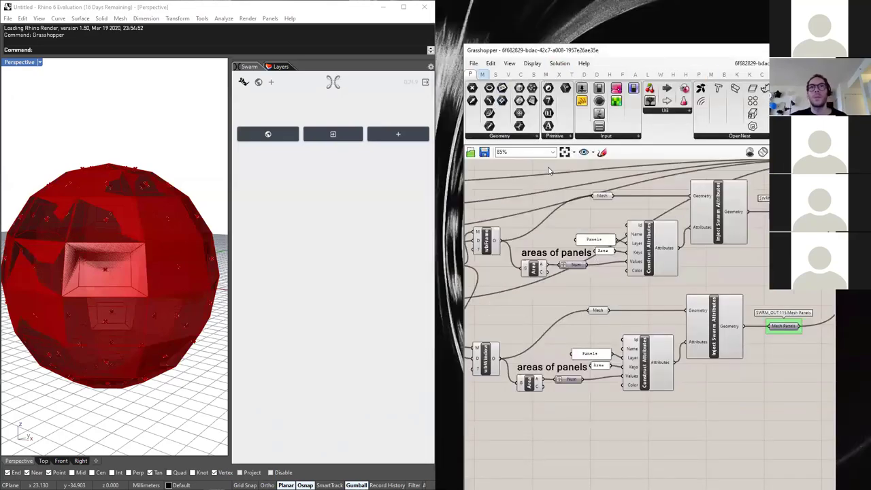
- Open the SimpleAppWithReference definition via File > Open Document
{"action": "key", "text": "alt"}
{"action": "key", "text": "Return"}
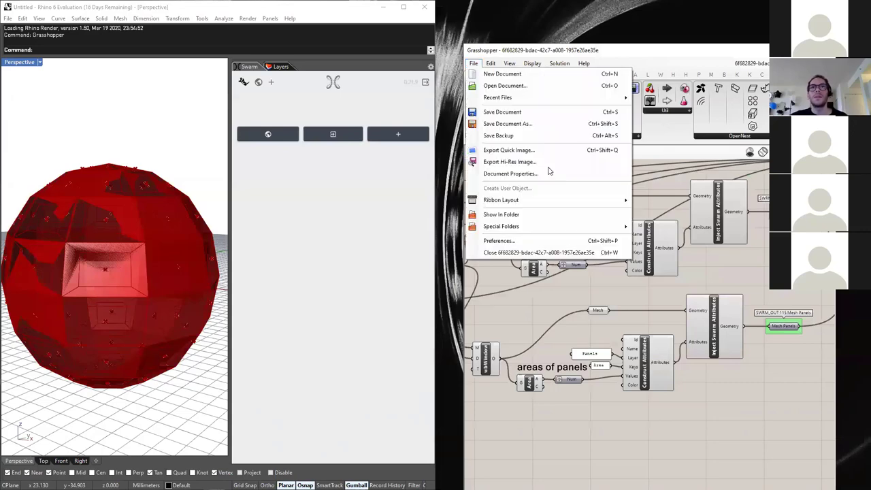
{"action": "key", "text": "Down"}
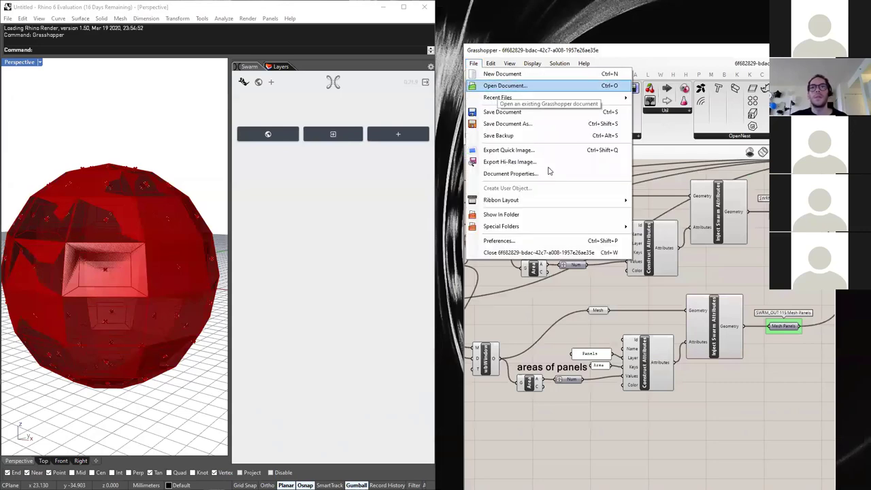
{"action": "key", "text": "Return"}
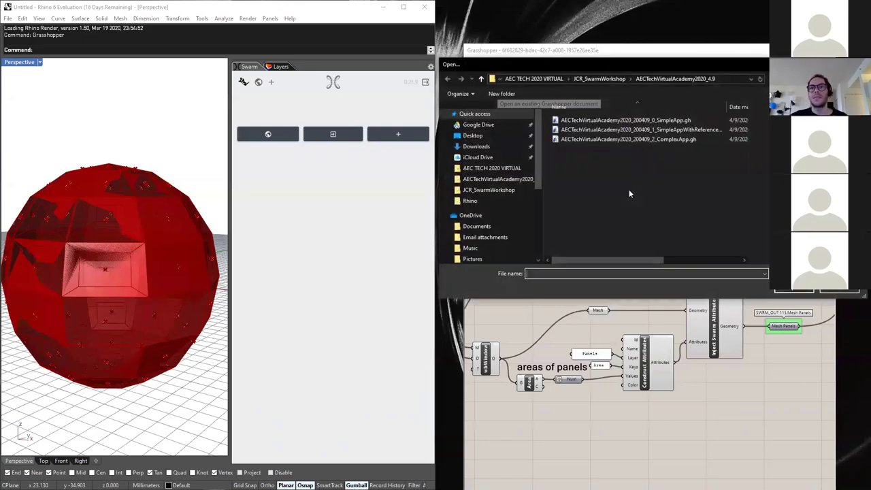
{"action": "left_click", "coordinate": [671, 140]}
{"action": "left_click", "coordinate": [704, 130]}
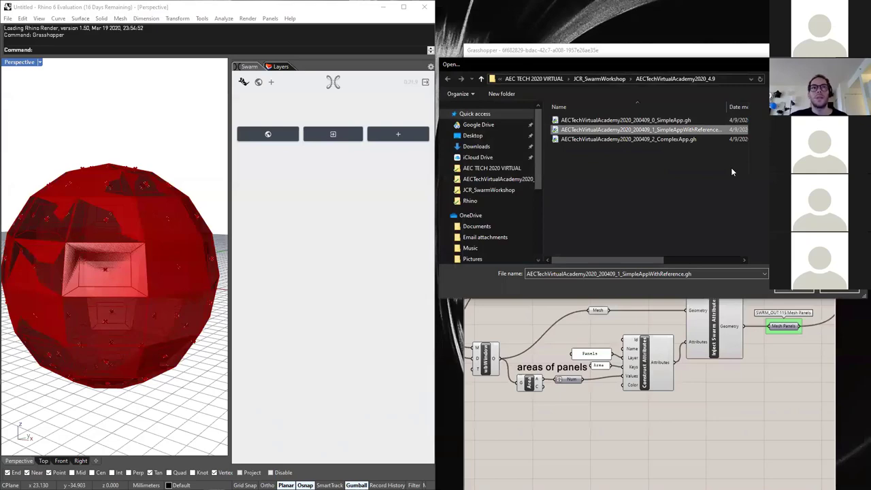
{"action": "key", "text": "Return"}
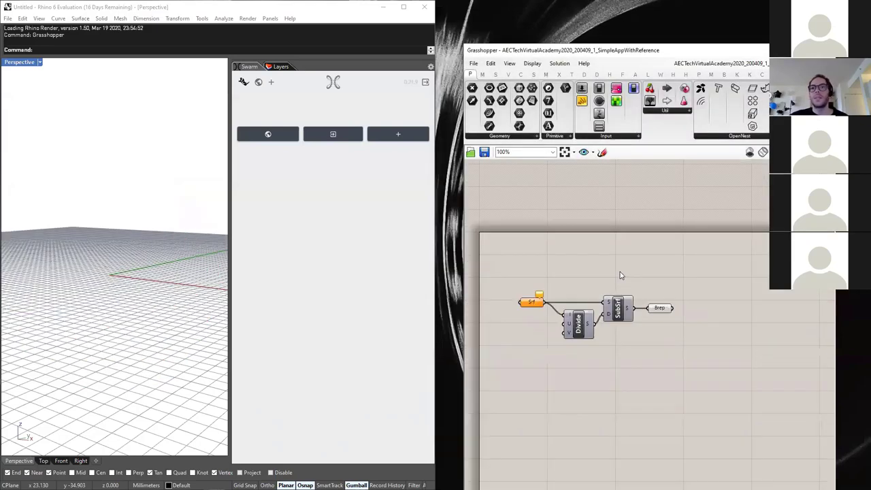
- Open AECTechVirtualAcademy2020_200409_2_ComplexApp.gh from the workshop folder
{"action": "left_click", "coordinate": [721, 64]}
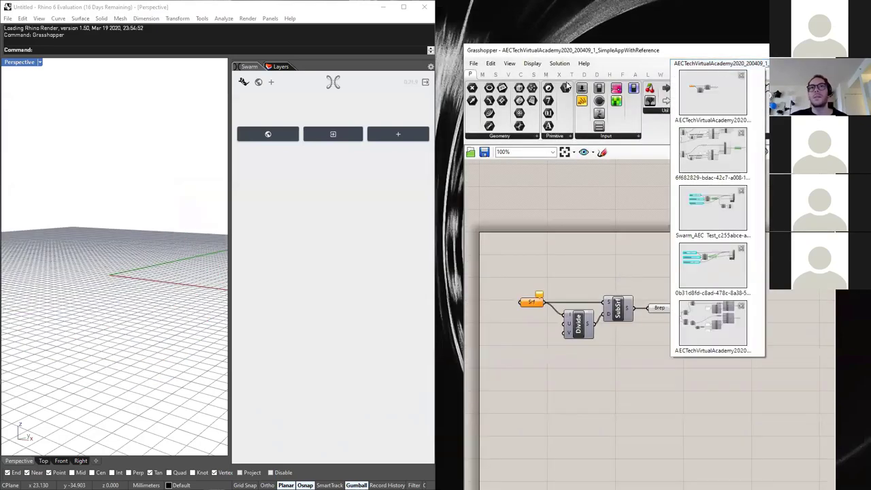
{"action": "left_click", "coordinate": [474, 63]}
{"action": "left_click", "coordinate": [568, 85]}
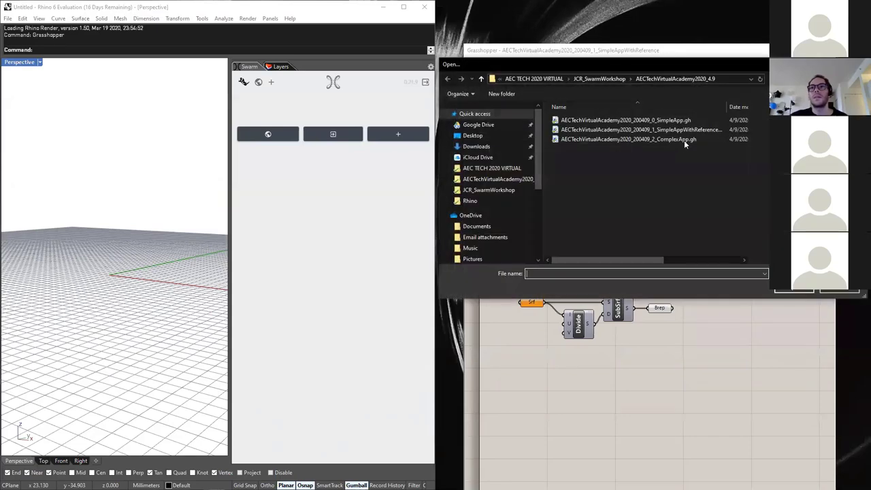
{"action": "left_click", "coordinate": [684, 140]}
{"action": "key", "text": "Return"}
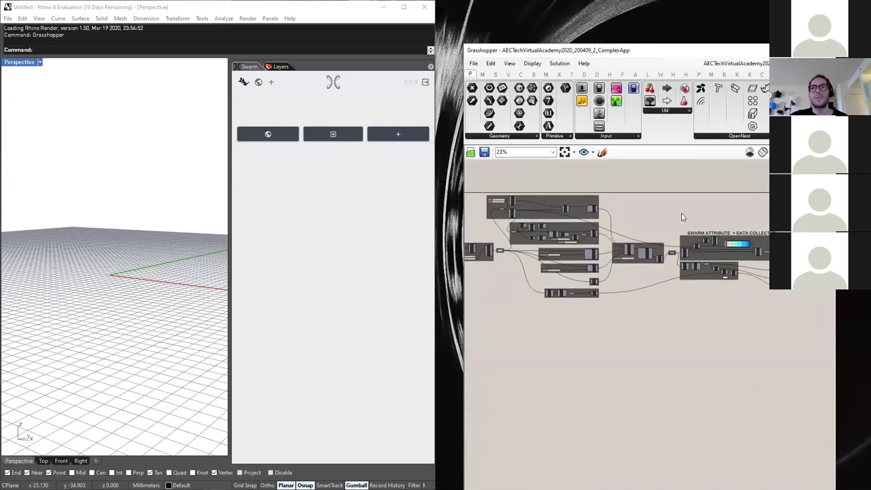
- Zoom to 85% on the INITIAL MESH PLANE SET UP group: 100 by 75 rectangle, 20 by 20 mesh
{"action": "scroll", "coordinate": [683, 232], "scroll_direction": "up", "scroll_amount": 3}
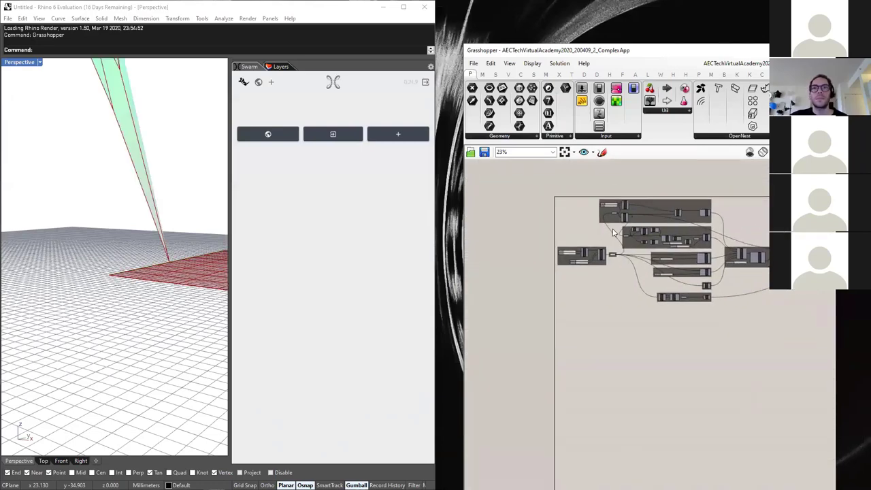
{"action": "scroll", "coordinate": [569, 265], "scroll_direction": "up", "scroll_amount": 3}
{"action": "right_click_drag", "start_coordinate": [570, 265], "coordinate": [622, 263]}
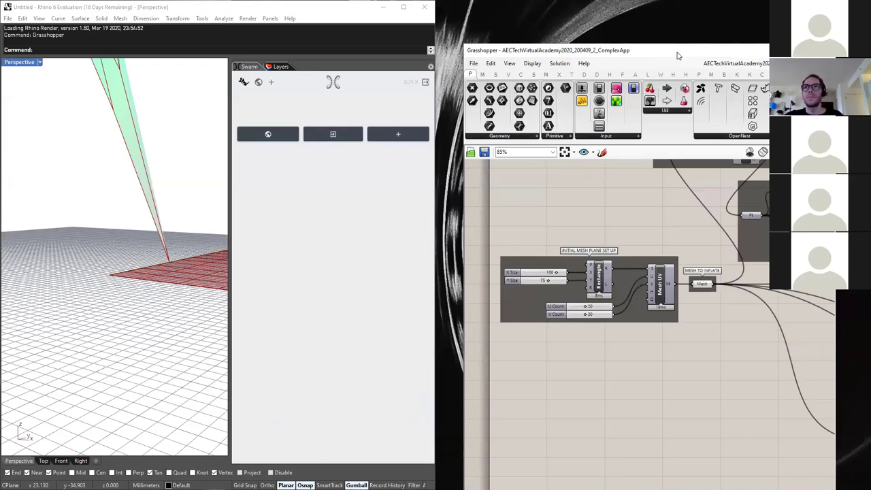
{"action": "key", "text": "super+Left"}
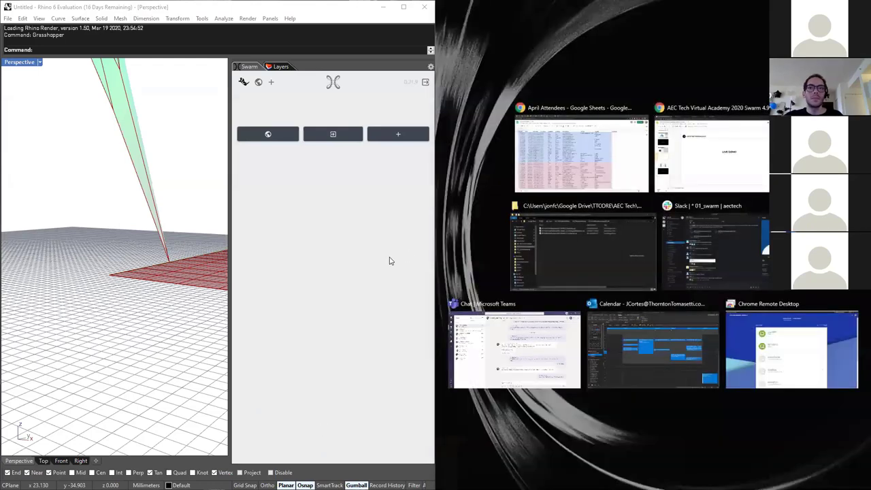
- Snap Grasshopper beside Rhino and show the Swarm app list with AEC Test and Bowl Builder
{"action": "key", "text": "super+Right"}
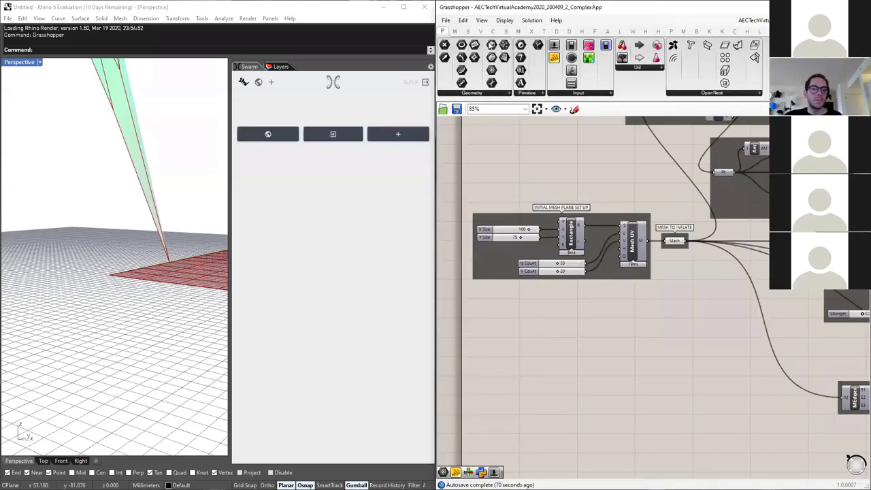
{"action": "left_click", "coordinate": [333, 82]}
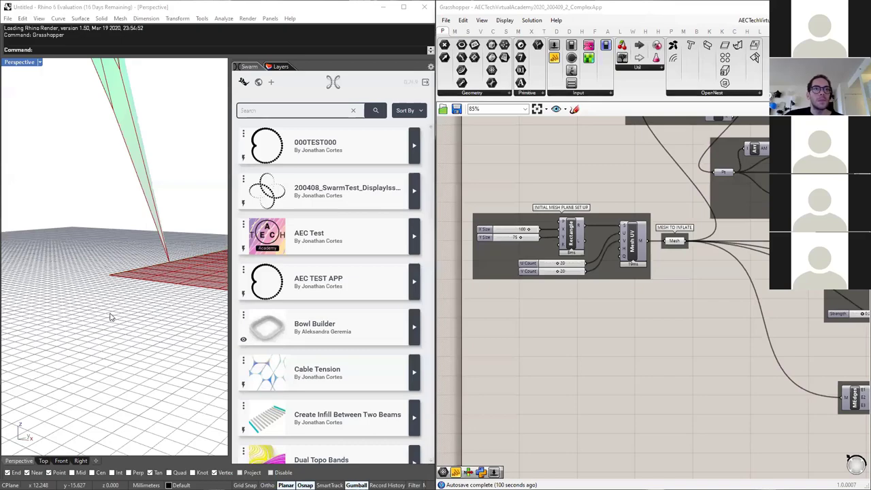
- Orbit and zoom the Rhino view to see the inflated blue canopy over the red base
{"action": "right_click_drag", "start_coordinate": [111, 317], "coordinate": [173, 218]}
{"action": "scroll", "coordinate": [121, 151], "scroll_direction": "up", "scroll_amount": 3}
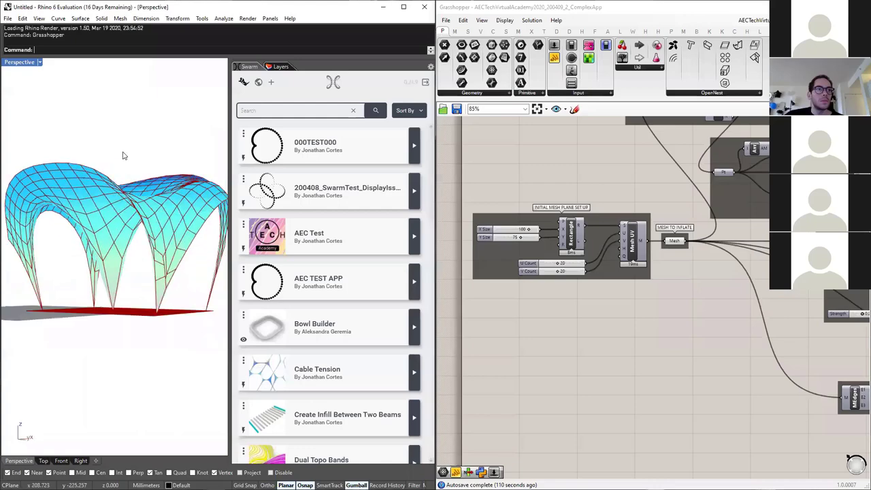
{"action": "scroll", "coordinate": [122, 151], "scroll_direction": "down", "scroll_amount": 3}
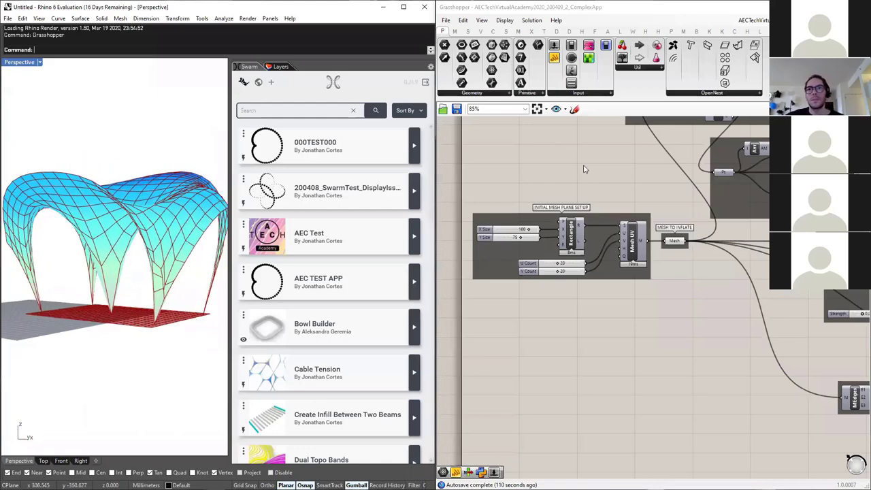
{"action": "scroll", "coordinate": [503, 259], "scroll_direction": "down", "scroll_amount": 3}
{"action": "scroll", "coordinate": [504, 259], "scroll_direction": "up", "scroll_amount": 3}
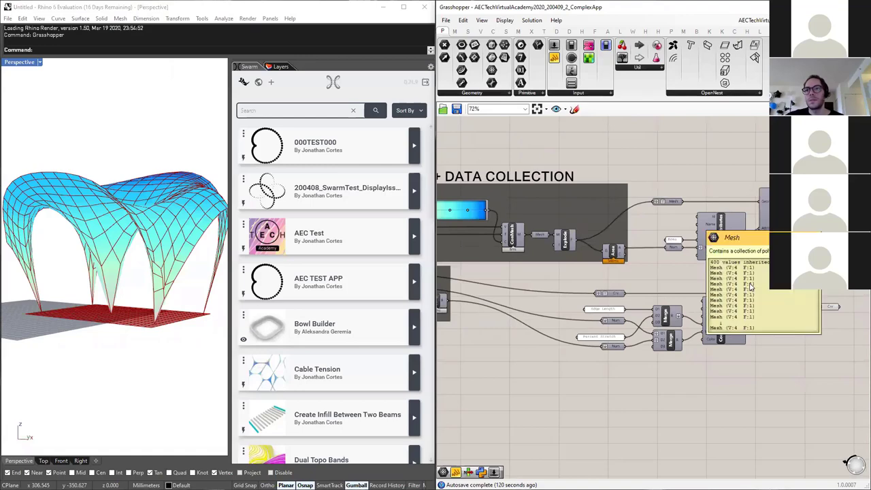
- Pan to the SWARM ATTRIBUTE + DATA COLLECTION group, then switch to the LIVE DEMO slide
{"action": "right_click_drag", "start_coordinate": [458, 248], "coordinate": [722, 227]}
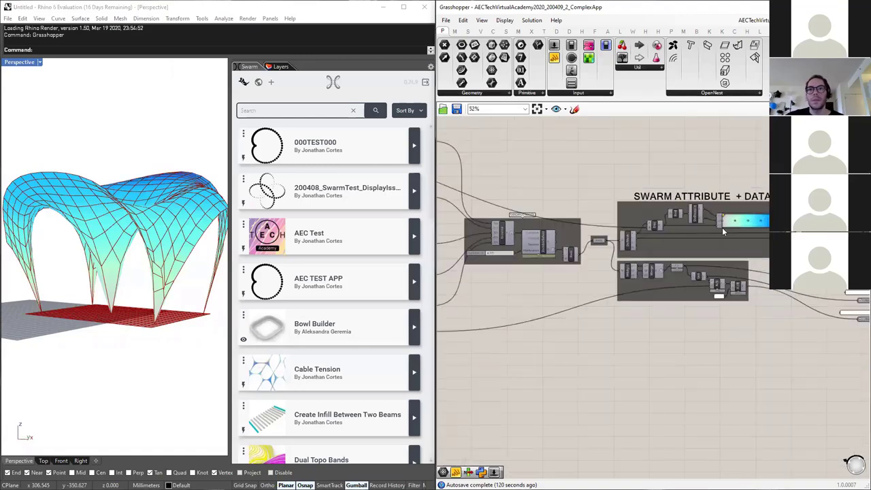
{"action": "scroll", "coordinate": [722, 227], "scroll_direction": "up", "scroll_amount": 5}
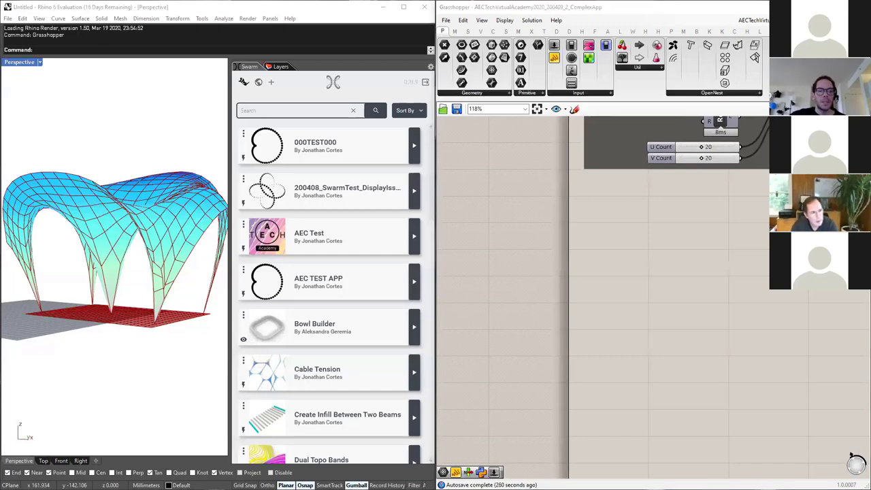
{"action": "key", "text": "alt+Tab"}
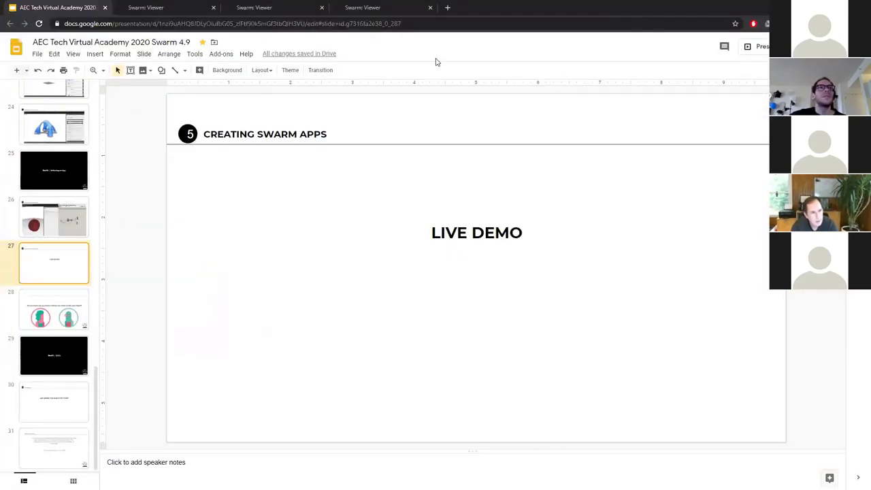
- Open the Swarm Apps Marketplace, listing Tower Generator, Mesh Inflate+ and Bowl Builder, maximised
{"action": "key", "text": "super+Down"}
{"action": "left_click", "coordinate": [546, 49]}
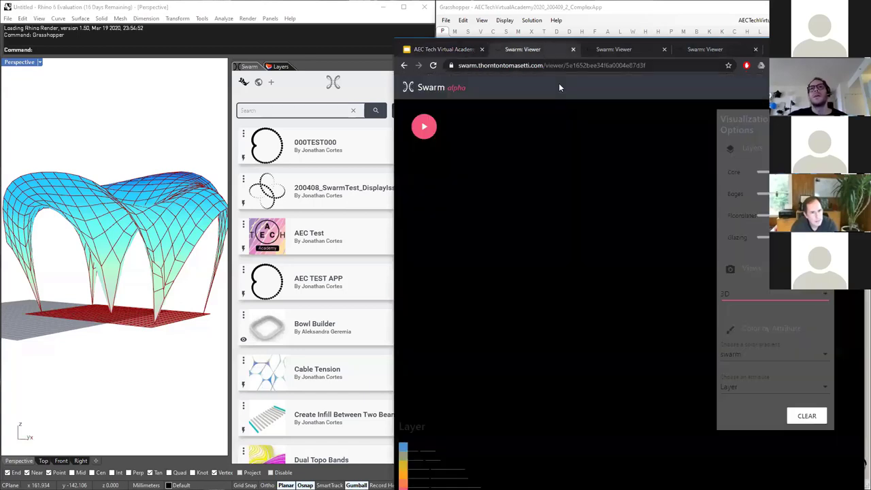
{"action": "left_click", "coordinate": [559, 83]}
{"action": "key", "text": "super+Up"}
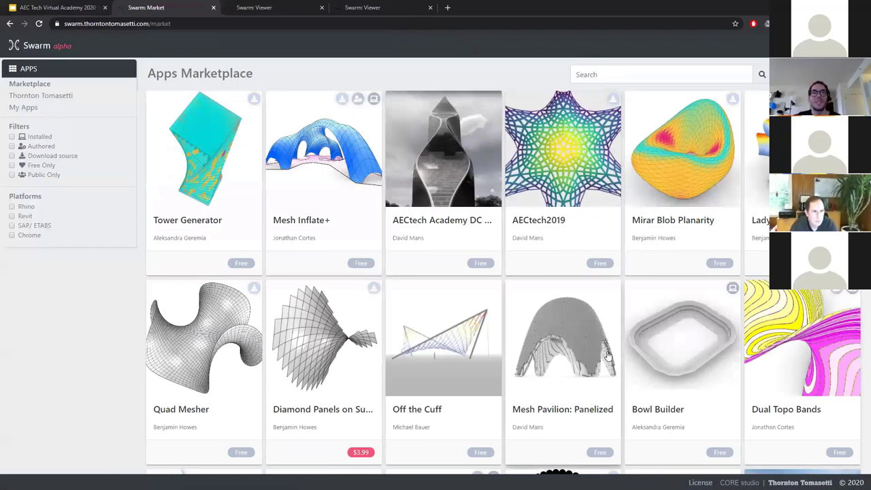
- Scroll down the Apps Marketplace grid past Steel Beam, Cable Tension, Ngon Mesher and Topo Bands
{"action": "scroll", "coordinate": [637, 393], "scroll_direction": "down", "scroll_amount": 2}
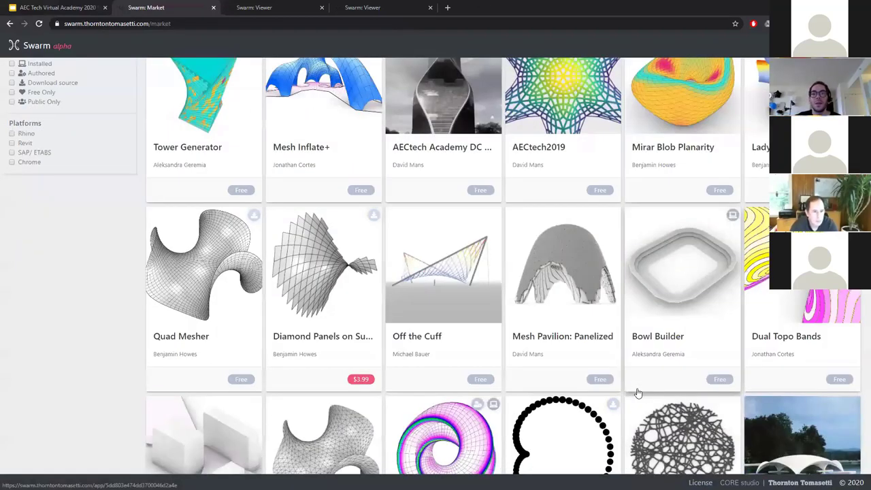
{"action": "scroll", "coordinate": [637, 393], "scroll_direction": "down", "scroll_amount": 4}
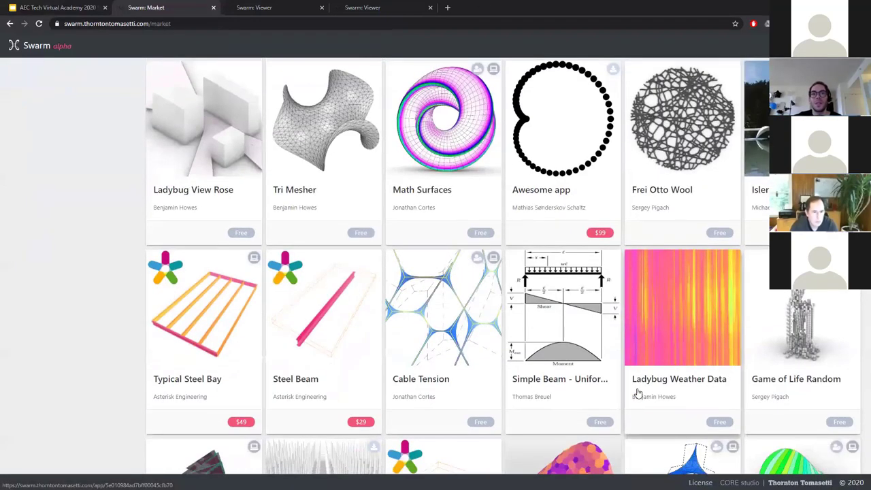
{"action": "scroll", "coordinate": [386, 248], "scroll_direction": "down", "scroll_amount": 2}
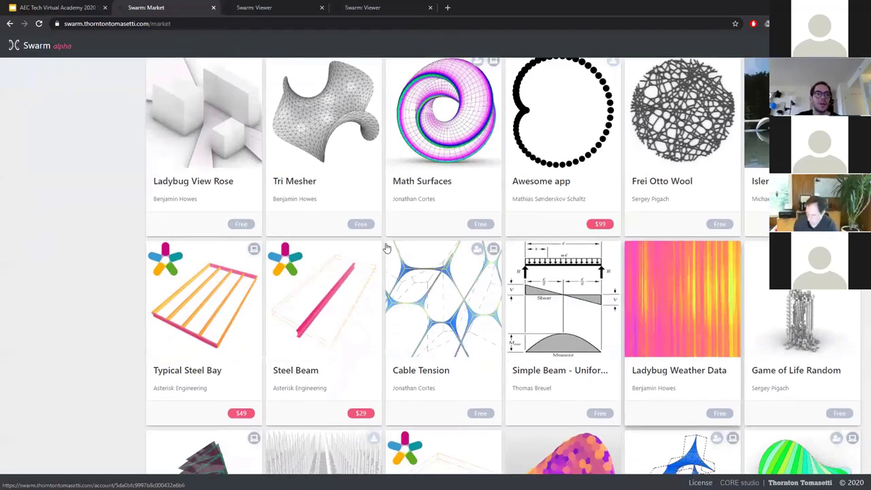
{"action": "scroll", "coordinate": [386, 248], "scroll_direction": "down", "scroll_amount": 1}
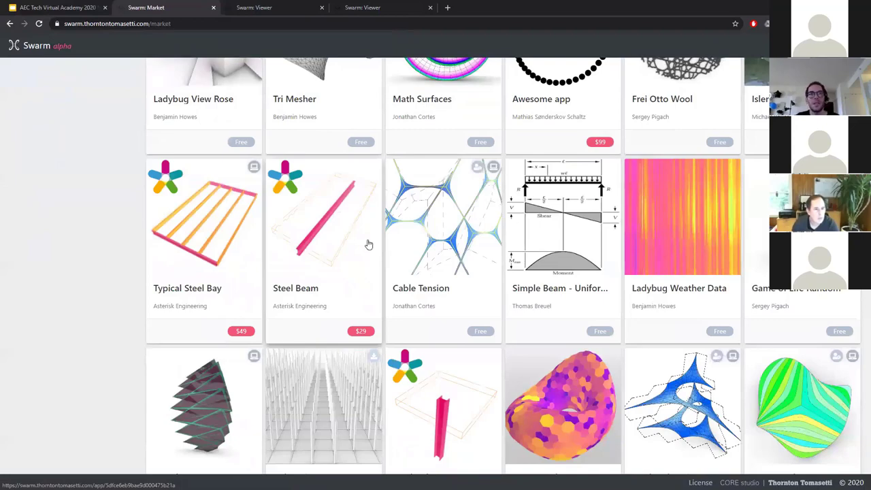
{"action": "scroll", "coordinate": [362, 253], "scroll_direction": "down", "scroll_amount": 3}
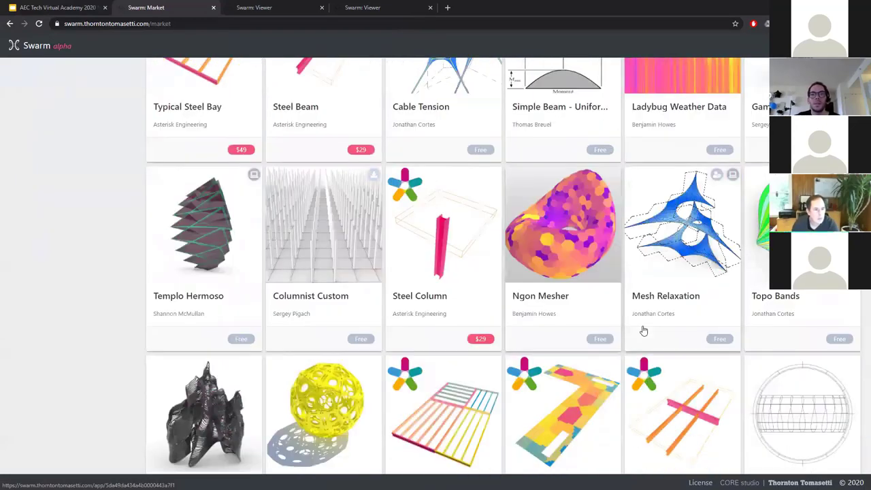
{"action": "scroll", "coordinate": [643, 331], "scroll_direction": "down", "scroll_amount": 5}
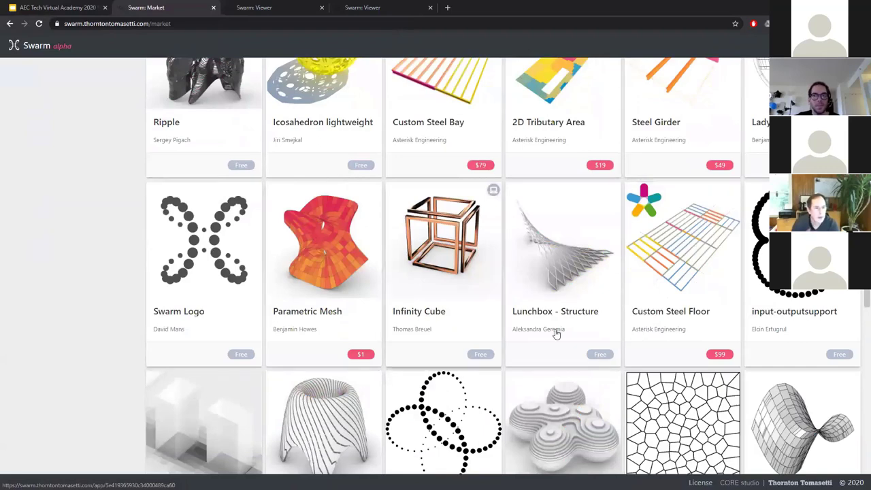
{"action": "scroll", "coordinate": [558, 345], "scroll_direction": "up", "scroll_amount": 2}
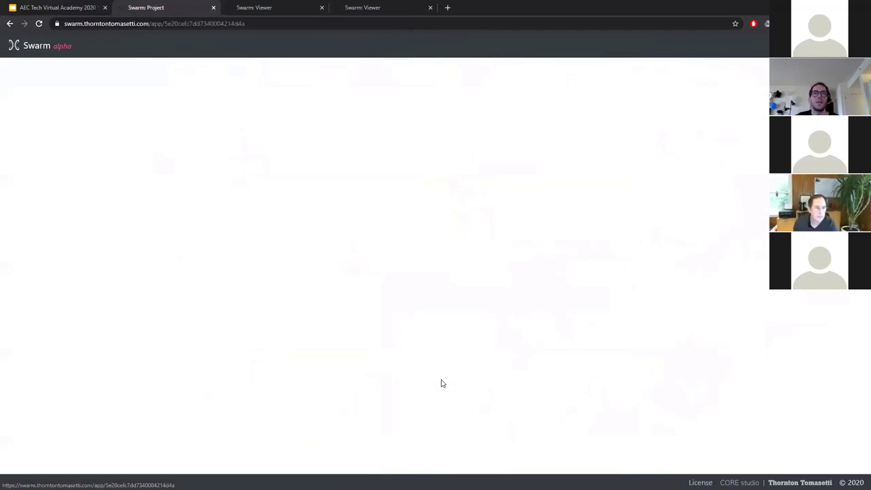
- Return from the Custom Steel Bay page and browse the paid Asterisk Engineering apps
{"action": "left_click", "coordinate": [9, 23]}
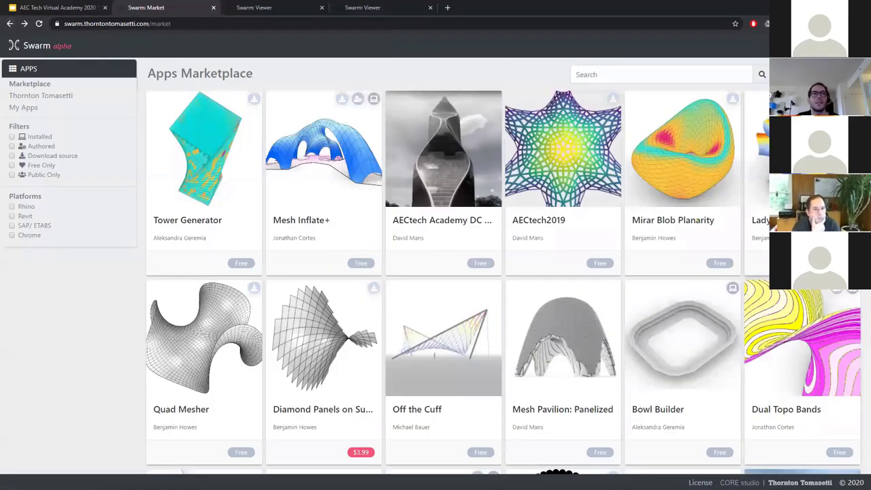
{"action": "scroll", "coordinate": [858, 359], "scroll_direction": "down", "scroll_amount": 4}
{"action": "scroll", "coordinate": [858, 340], "scroll_direction": "down", "scroll_amount": 9}
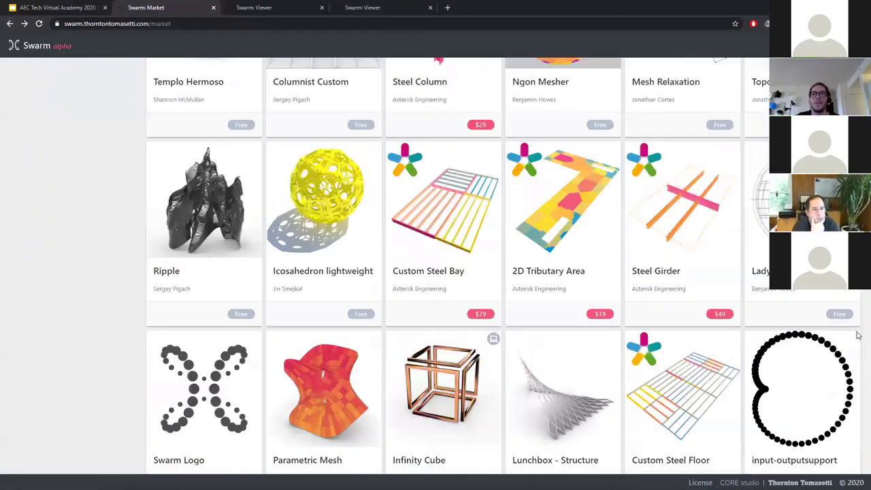
{"action": "scroll", "coordinate": [84, 278], "scroll_direction": "down", "scroll_amount": 7}
{"action": "scroll", "coordinate": [83, 278], "scroll_direction": "up", "scroll_amount": 7}
{"action": "scroll", "coordinate": [25, 117], "scroll_direction": "up", "scroll_amount": 12}
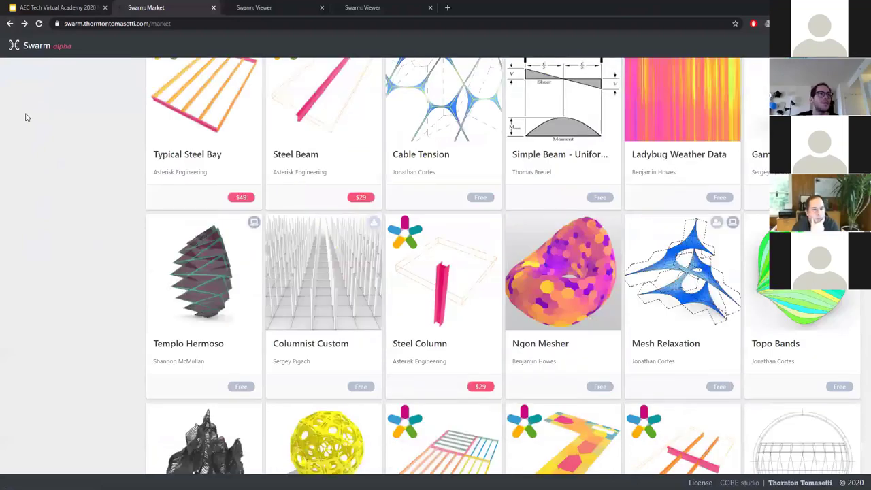
- Filter the marketplace to My Apps and open the Create Infill Between Two Beams page
{"action": "left_click", "coordinate": [24, 107]}
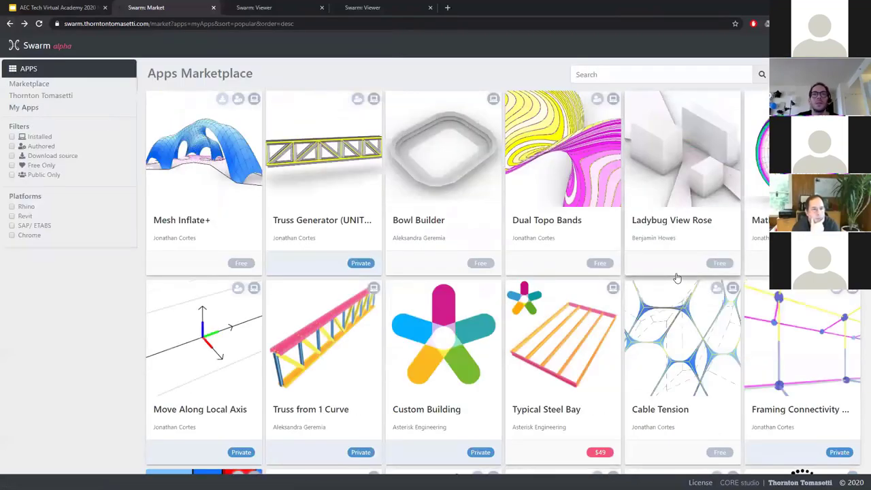
{"action": "scroll", "coordinate": [708, 231], "scroll_direction": "down", "scroll_amount": 6}
{"action": "left_click", "coordinate": [710, 228]}
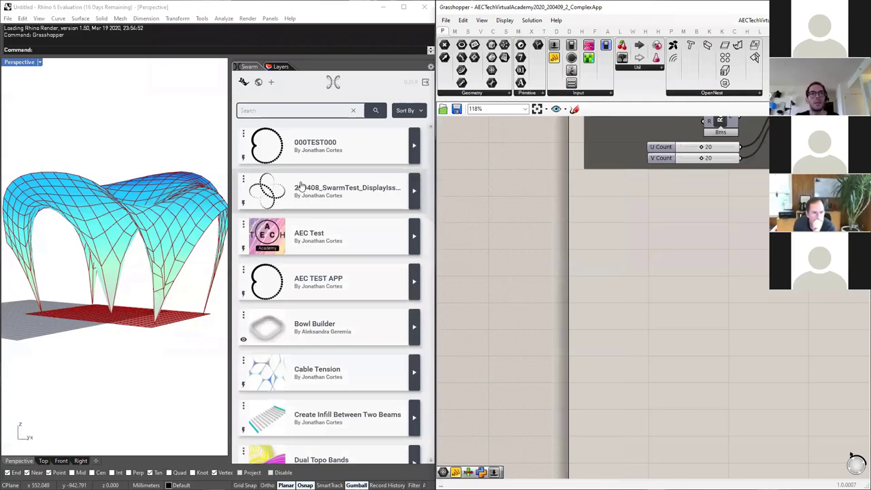
- Zoom the canvas to the INITIAL MESH PLANE SET UP group with its 100x75 rectangle
{"action": "scroll", "coordinate": [530, 261], "scroll_direction": "down", "scroll_amount": 5}
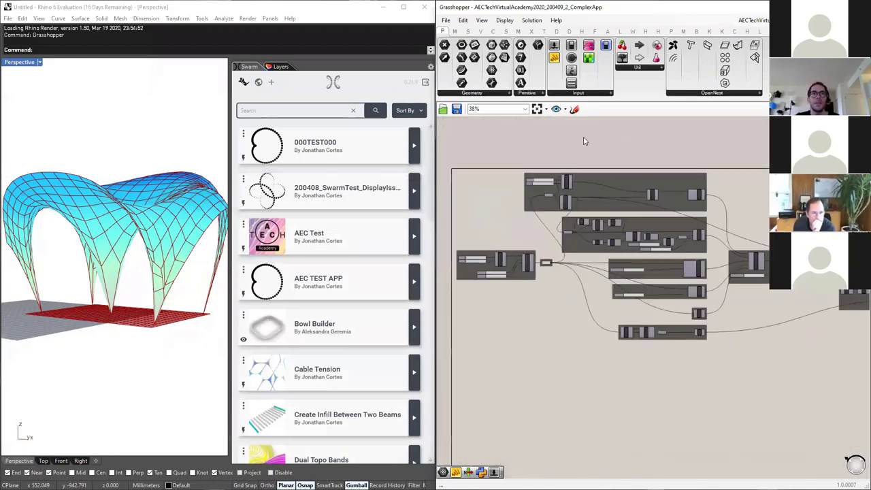
{"action": "scroll", "coordinate": [511, 249], "scroll_direction": "up", "scroll_amount": 6}
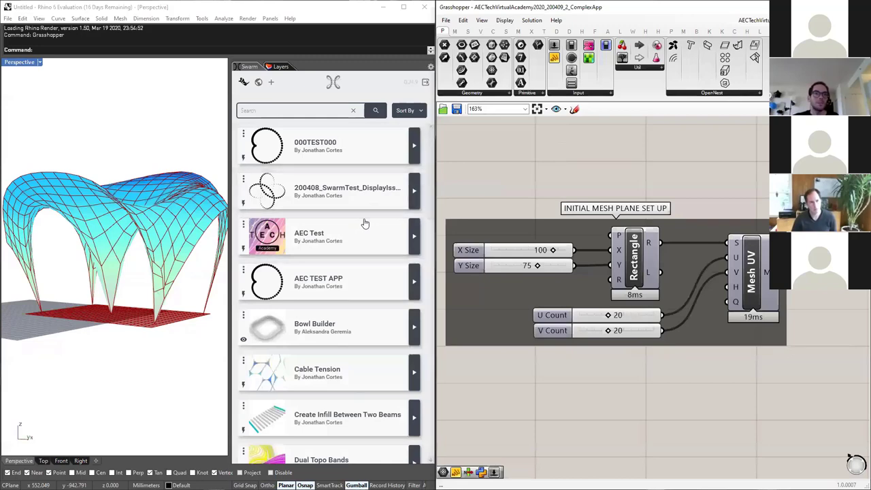
{"action": "scroll", "coordinate": [354, 245], "scroll_direction": "down", "scroll_amount": 5}
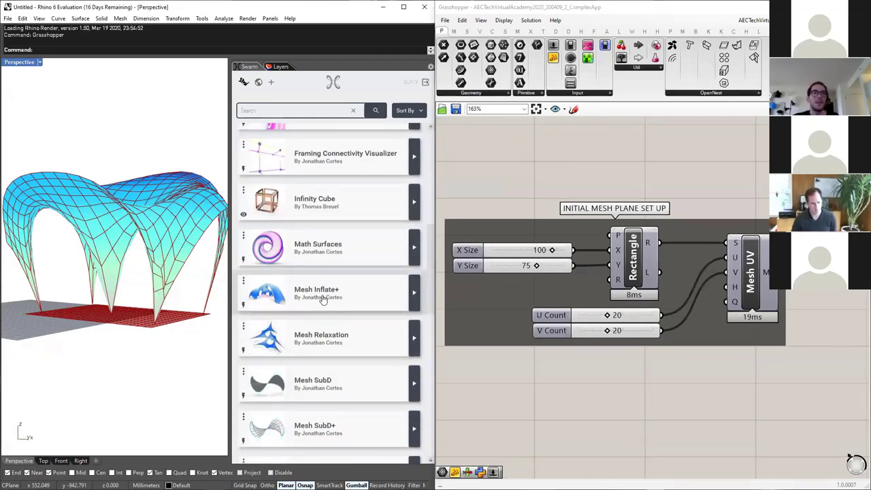
- Run the Mesh Inflate+ app and load its definition for editing via Edit and Load App
{"action": "left_click", "coordinate": [323, 300]}
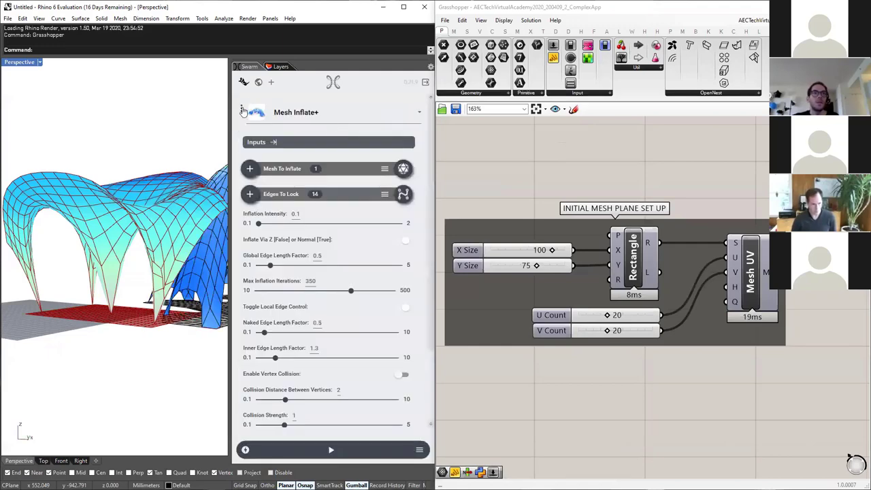
{"action": "left_click", "coordinate": [242, 111]}
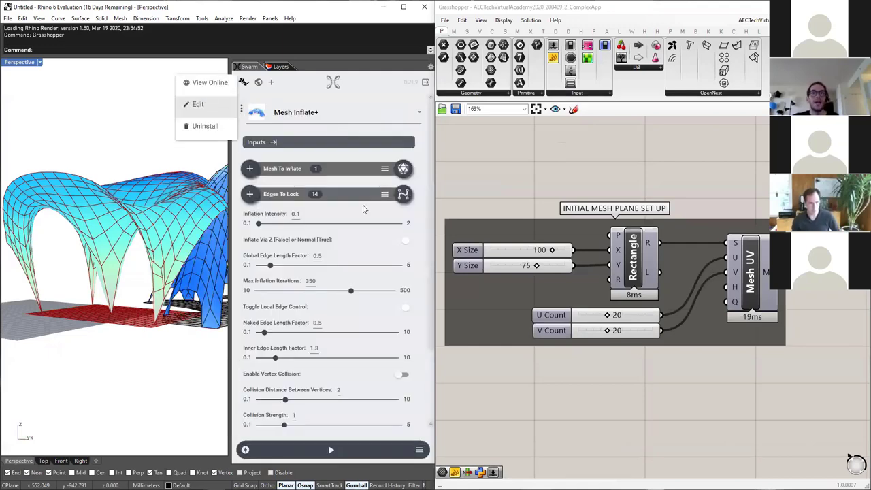
{"action": "left_click", "coordinate": [340, 113]}
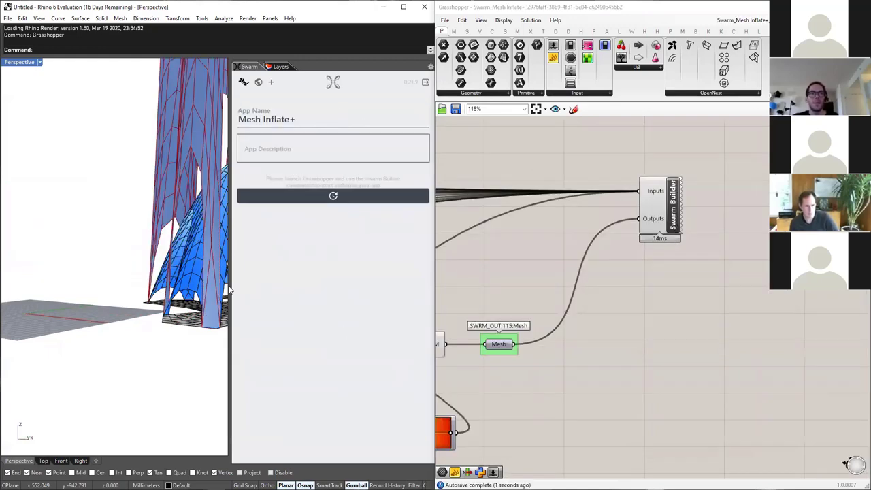
- Look over the Mesh Inflate+ definition, then go back to the Swarm app list
{"action": "scroll", "coordinate": [663, 286], "scroll_direction": "down", "scroll_amount": 5}
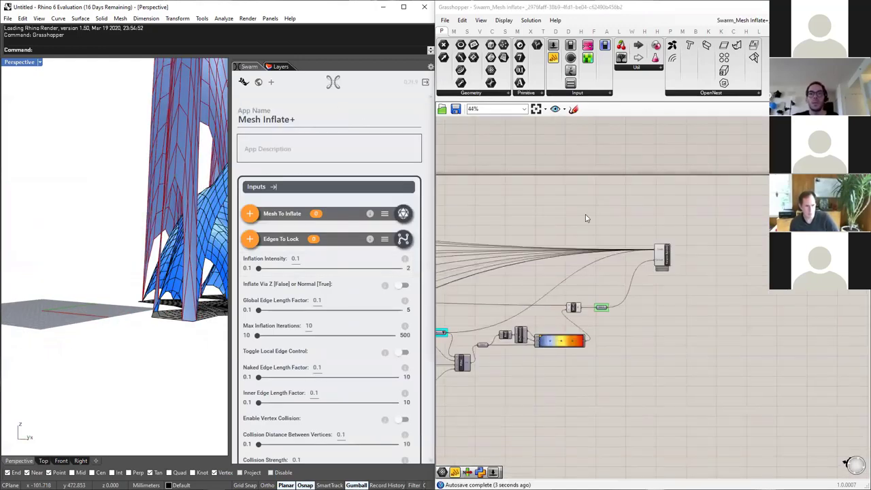
{"action": "scroll", "coordinate": [655, 286], "scroll_direction": "up", "scroll_amount": 3}
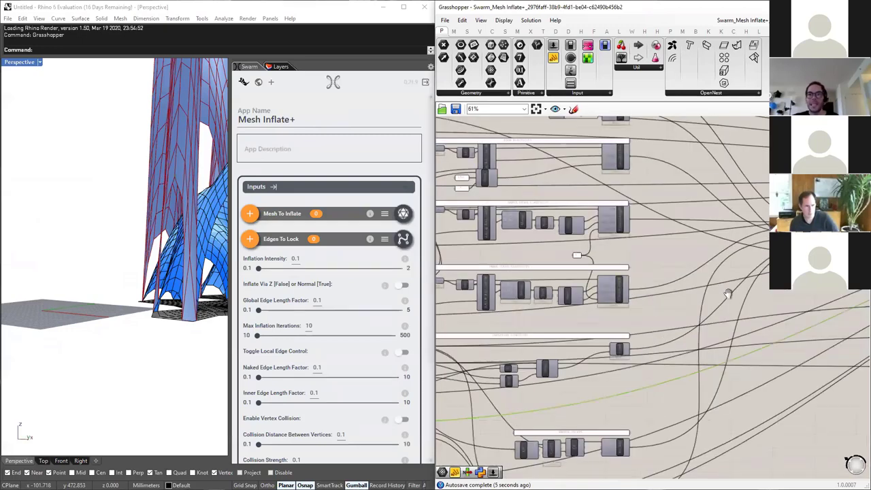
{"action": "right_click_drag", "start_coordinate": [728, 294], "coordinate": [735, 321]}
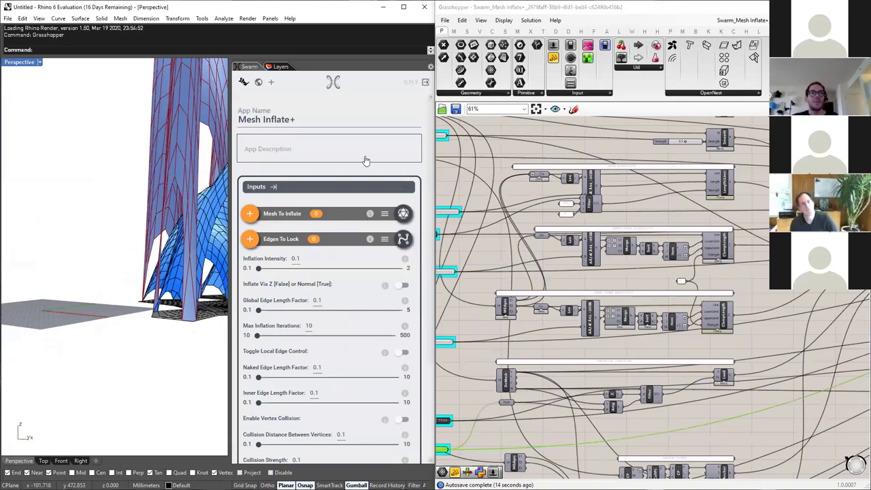
{"action": "left_click", "coordinate": [259, 81]}
{"action": "mouse_move", "coordinate": [105, 255]}
{"action": "right_mouse_down"}
{"action": "mouse_move", "coordinate": [172, 237]}
{"action": "mouse_move", "coordinate": [115, 253]}
{"action": "right_mouse_up"}
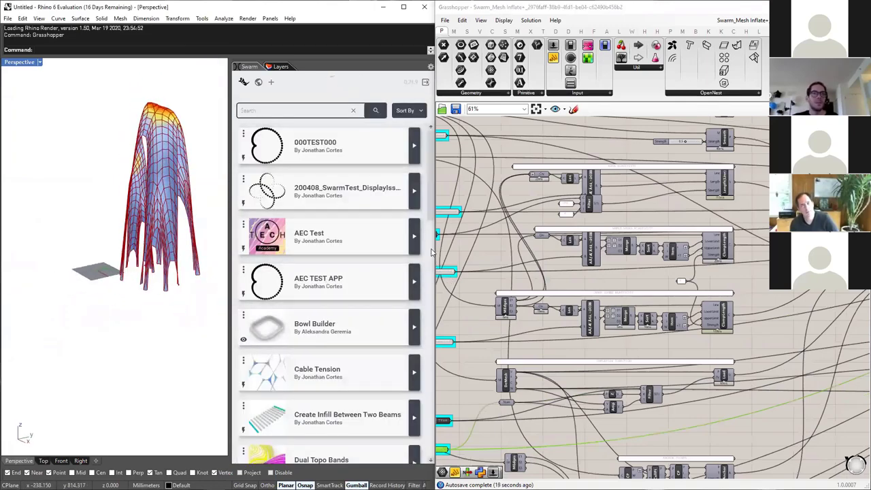
- Run the AEC Test app so the sphere previews with 80 Mesh Frames and 80 Mesh Panels
{"action": "scroll", "coordinate": [431, 252], "scroll_direction": "down", "scroll_amount": 10}
{"action": "scroll", "coordinate": [430, 252], "scroll_direction": "up", "scroll_amount": 5}
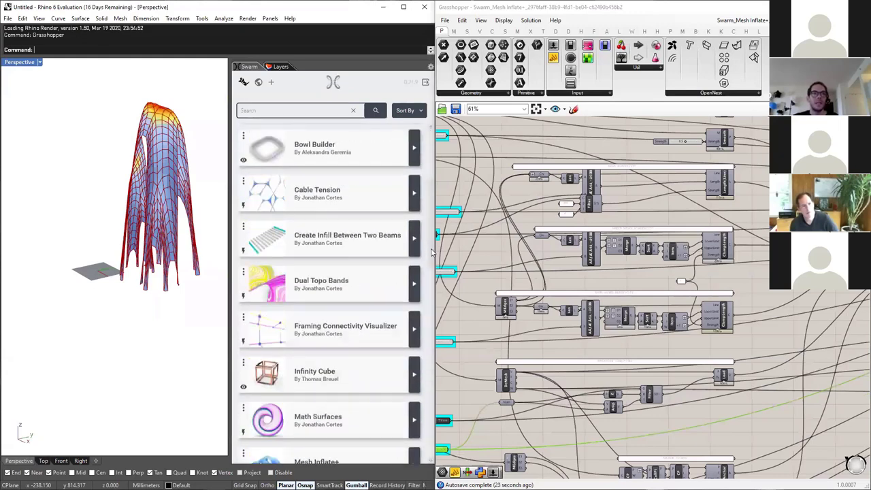
{"action": "scroll", "coordinate": [431, 252], "scroll_direction": "up", "scroll_amount": 3}
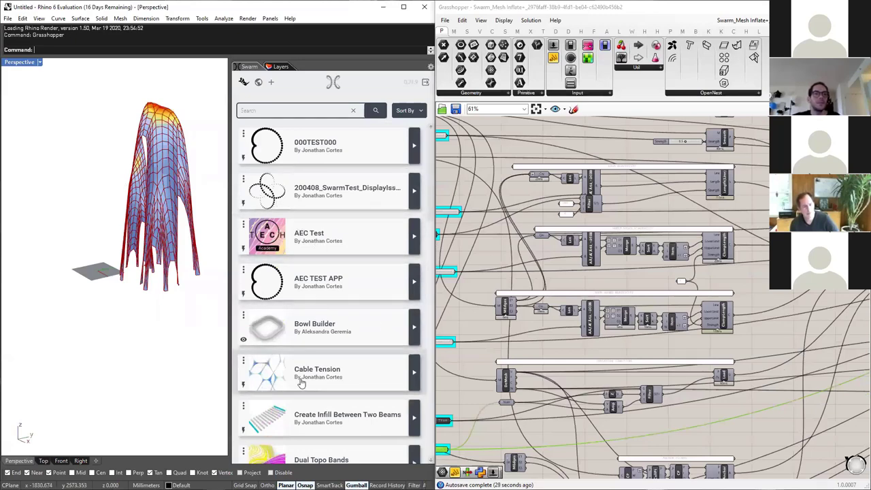
{"action": "left_click", "coordinate": [321, 245]}
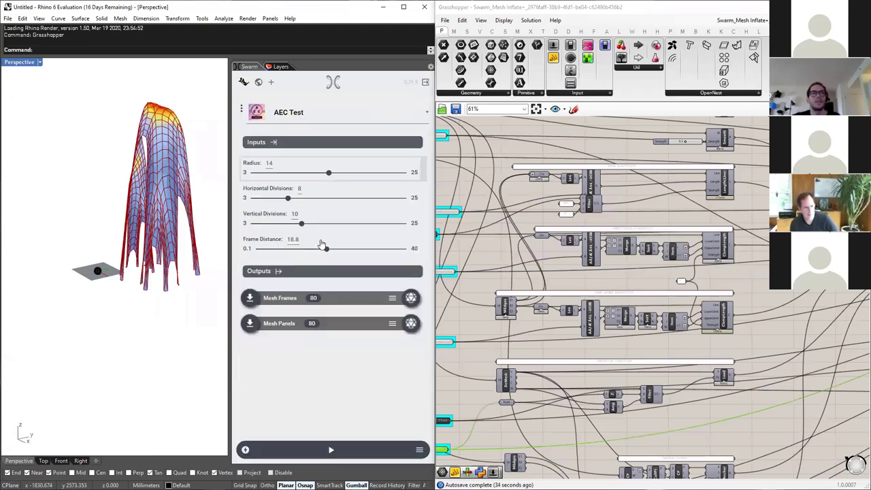
{"action": "left_click", "coordinate": [331, 449]}
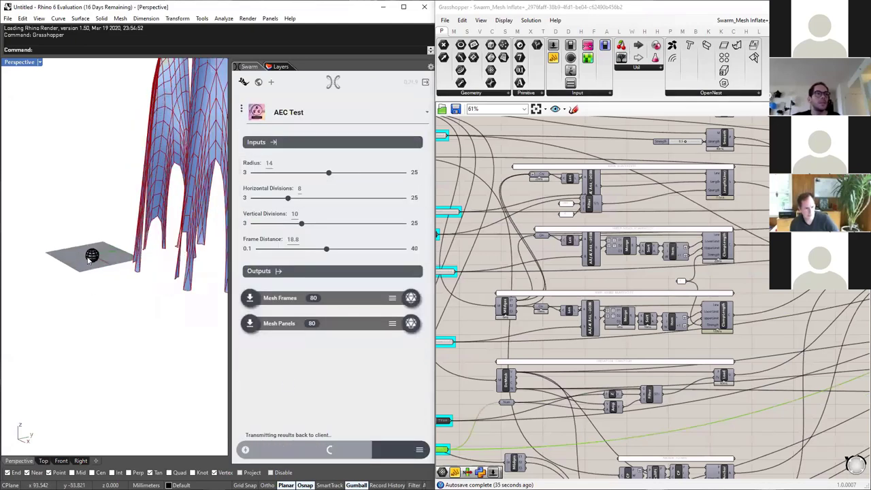
{"action": "scroll", "coordinate": [96, 264], "scroll_direction": "up", "scroll_amount": 5}
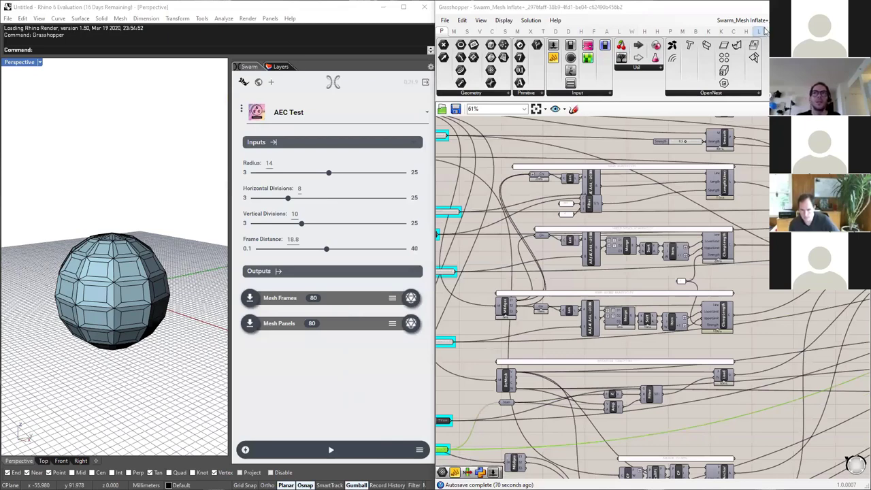
{"action": "mouse_move", "coordinate": [764, 32]}
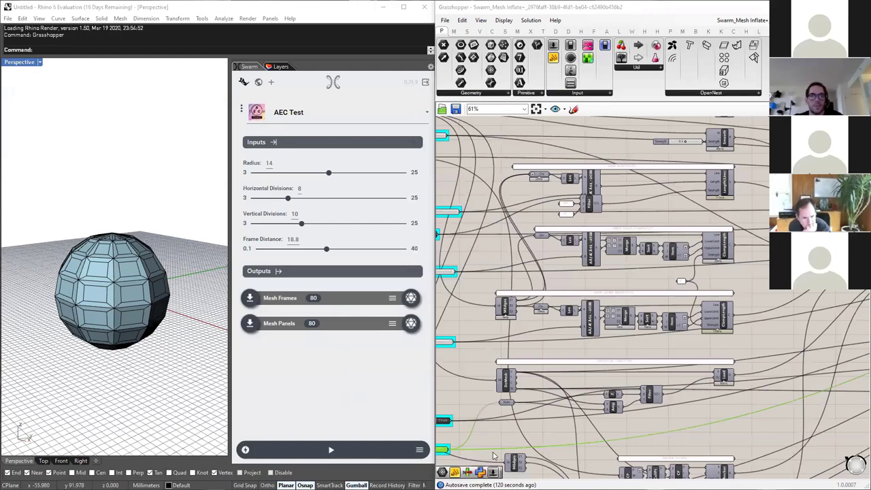
- Switch to the supported Grasshopper plugins docs, then to the Create Infill Between Two Beams page
{"action": "key", "text": "alt+Tab"}
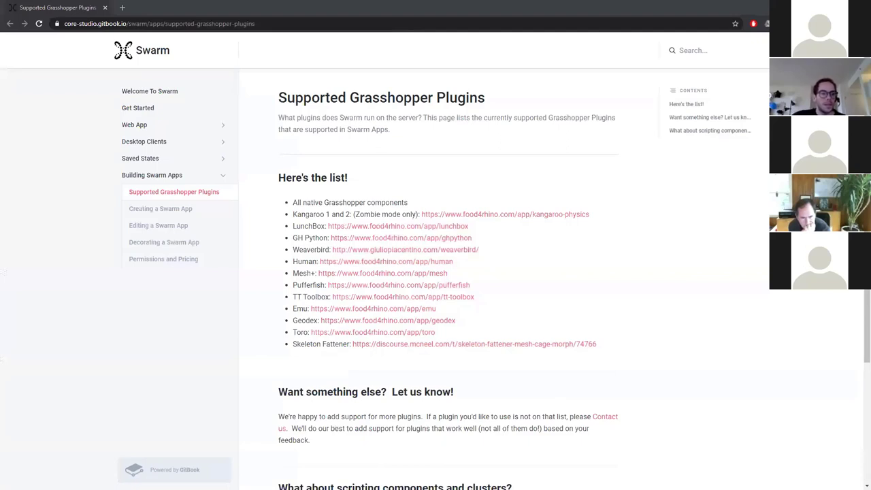
{"action": "key", "text": "alt+Tab"}
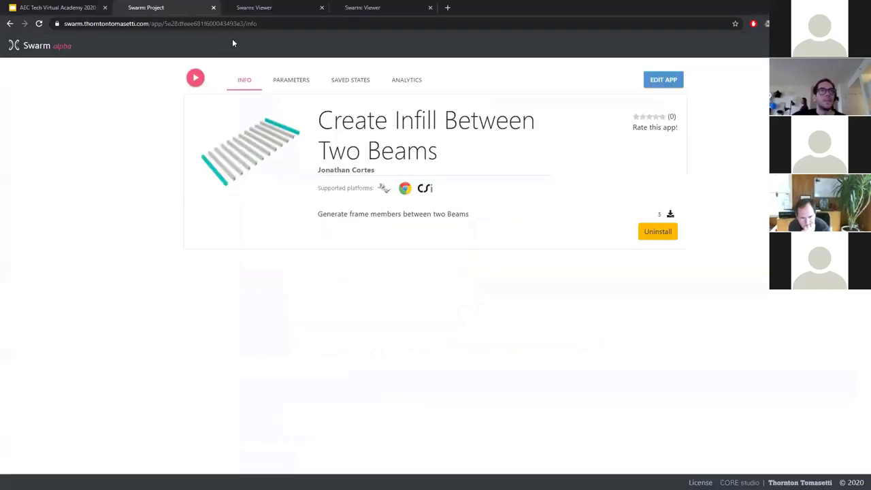
- Return to the AEC Tech Virtual Academy 2020 deck and step through slides 29–31, ending on the Q&A slide
{"action": "left_click", "coordinate": [53, 9]}
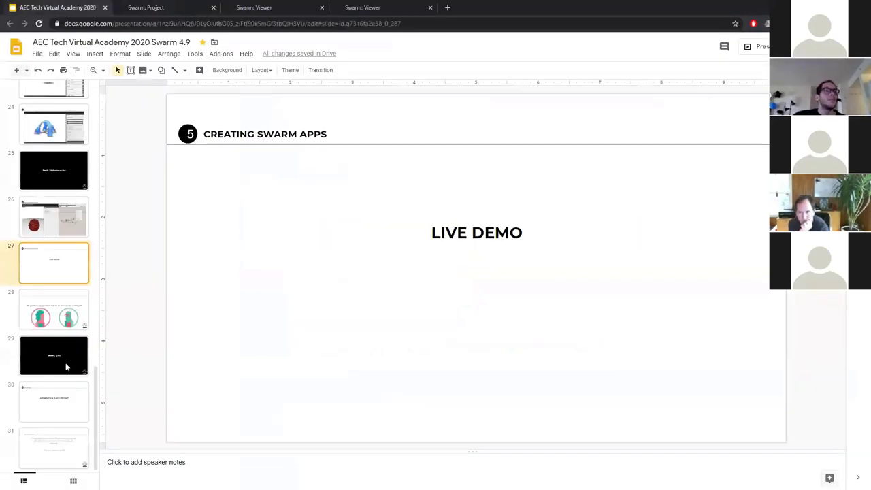
{"action": "left_click", "coordinate": [68, 359]}
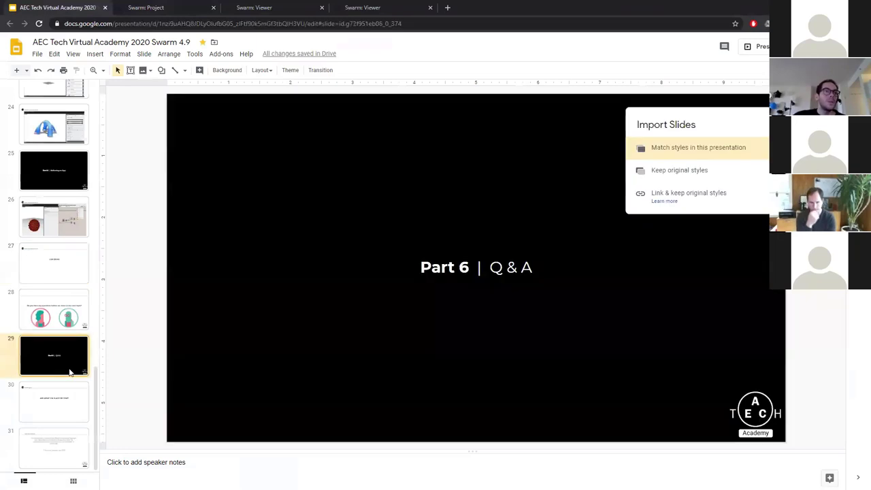
{"action": "left_click", "coordinate": [75, 412]}
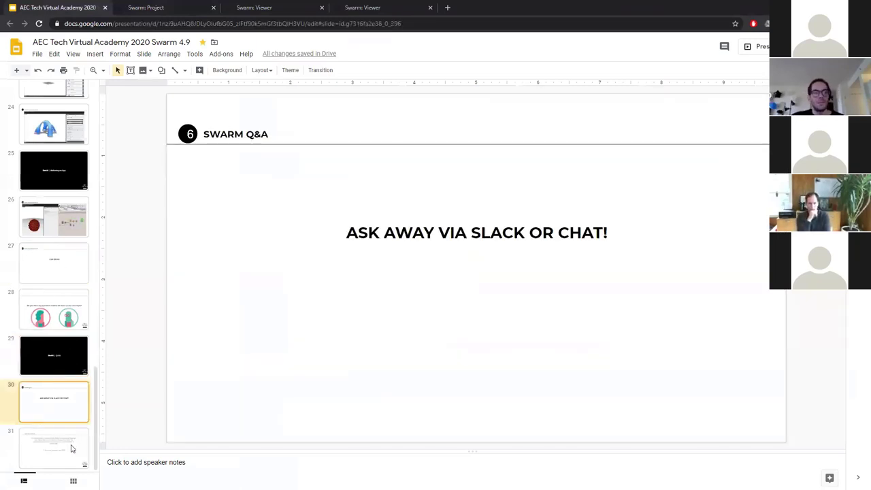
{"action": "left_click", "coordinate": [72, 447]}
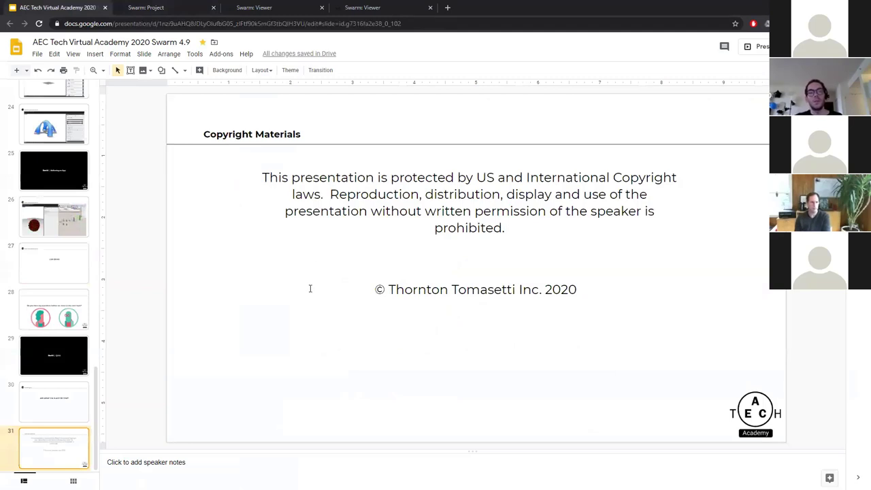
{"action": "left_click", "coordinate": [59, 407]}
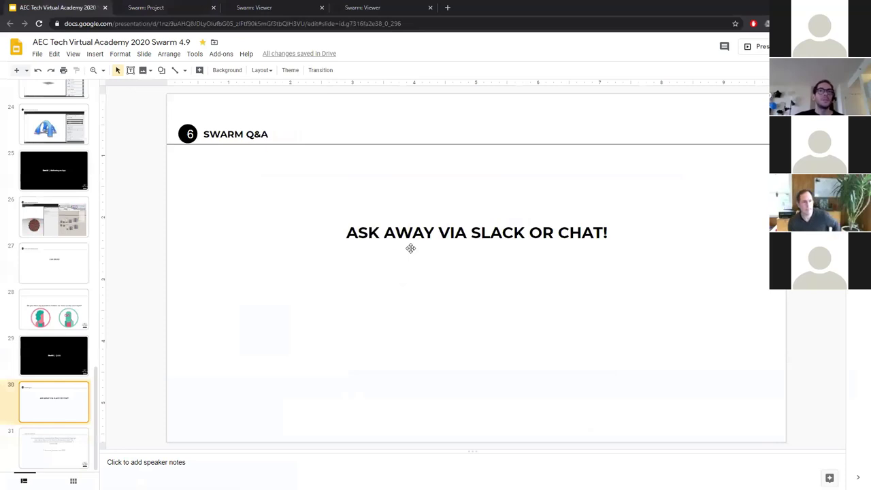
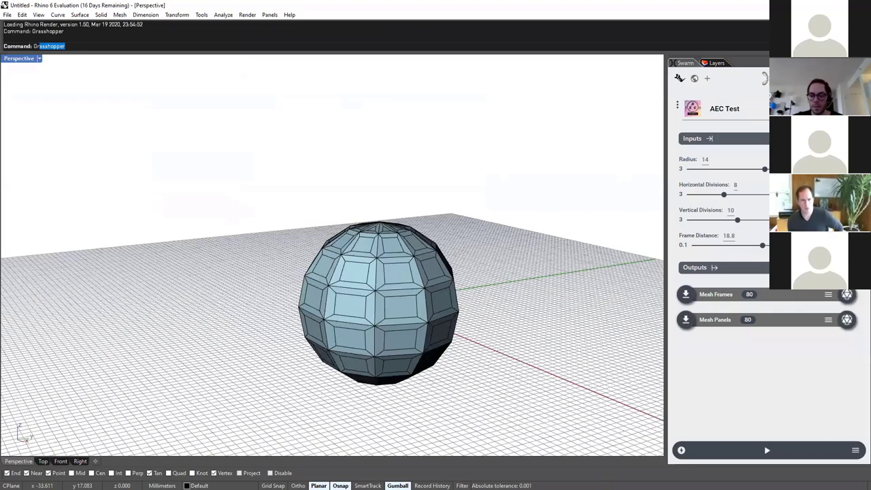
- Launch Grasshopper, orbit around the sphere, and raise vertical divisions to 20 and recompute
{"action": "key", "text": "Return"}
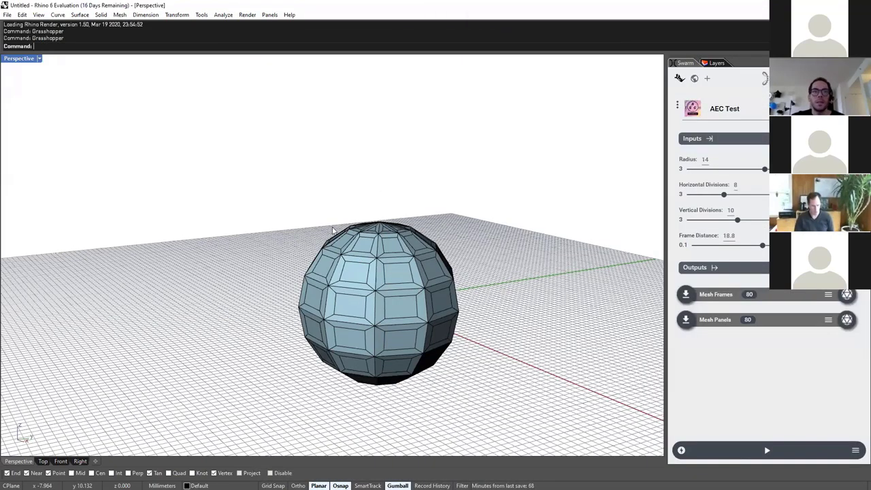
{"action": "right_click_drag", "start_coordinate": [351, 253], "coordinate": [368, 268]}
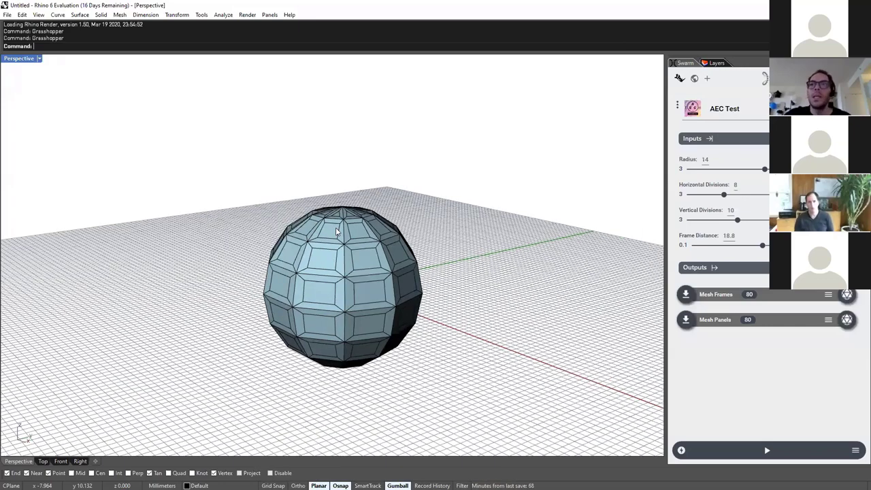
{"action": "right_click_drag", "start_coordinate": [337, 229], "coordinate": [512, 293]}
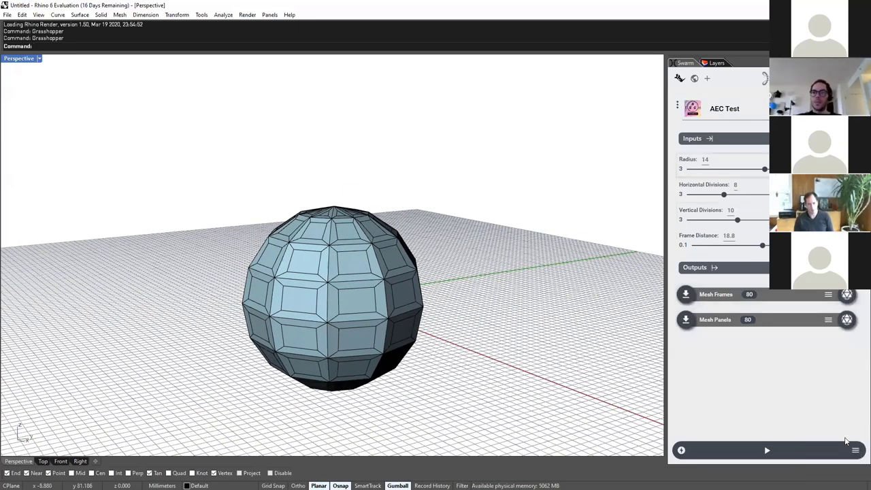
{"action": "left_click_drag", "start_coordinate": [737, 219], "coordinate": [761, 223]}
{"action": "left_click", "coordinate": [767, 450]}
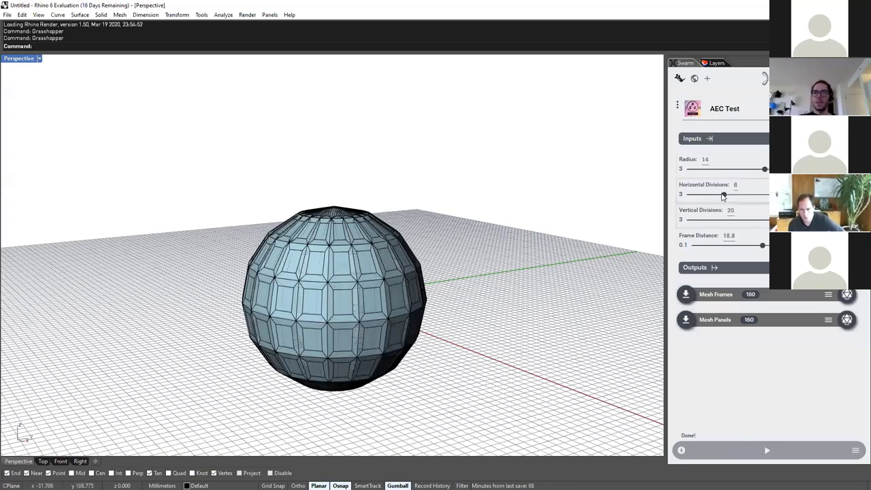
- Lower horizontal divisions to 4 and raise vertical divisions to 25, recomputing the 100-panel dome
{"action": "left_click_drag", "start_coordinate": [699, 197], "coordinate": [696, 195]}
{"action": "left_click", "coordinate": [766, 450]}
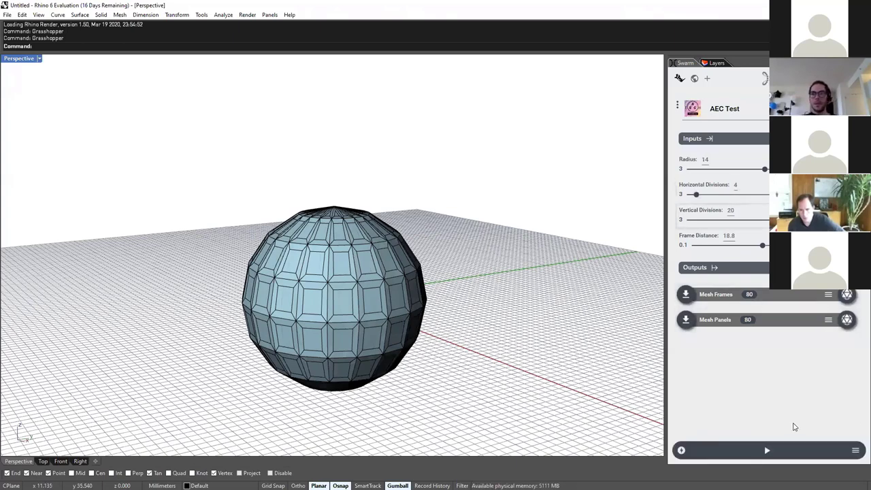
{"action": "left_click_drag", "start_coordinate": [779, 219], "coordinate": [789, 219]}
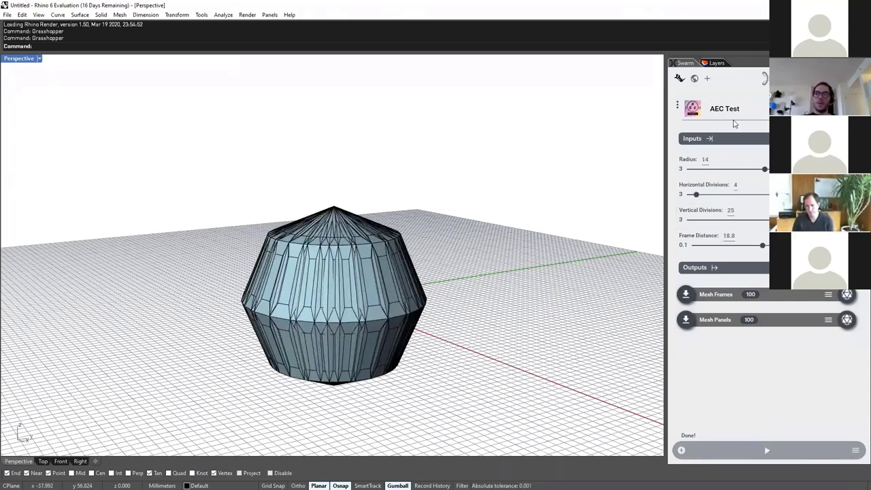
{"action": "left_click", "coordinate": [856, 450]}
{"action": "left_click", "coordinate": [857, 451]}
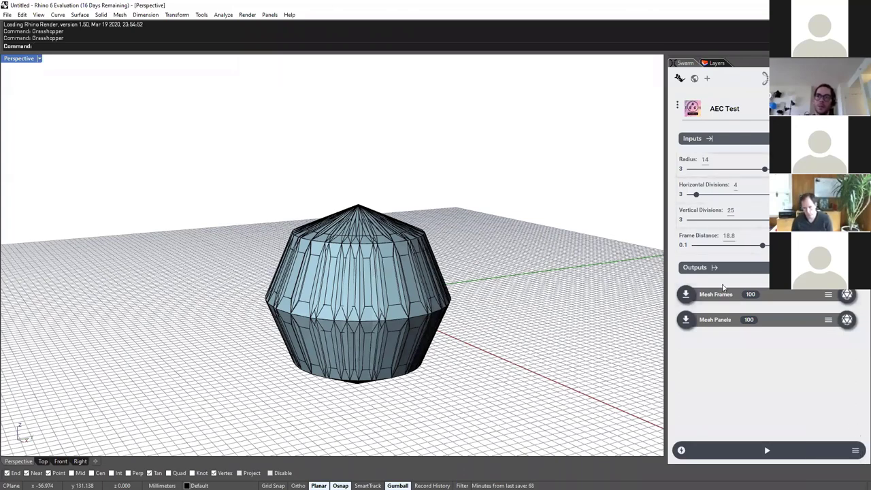
{"action": "left_click", "coordinate": [856, 451]}
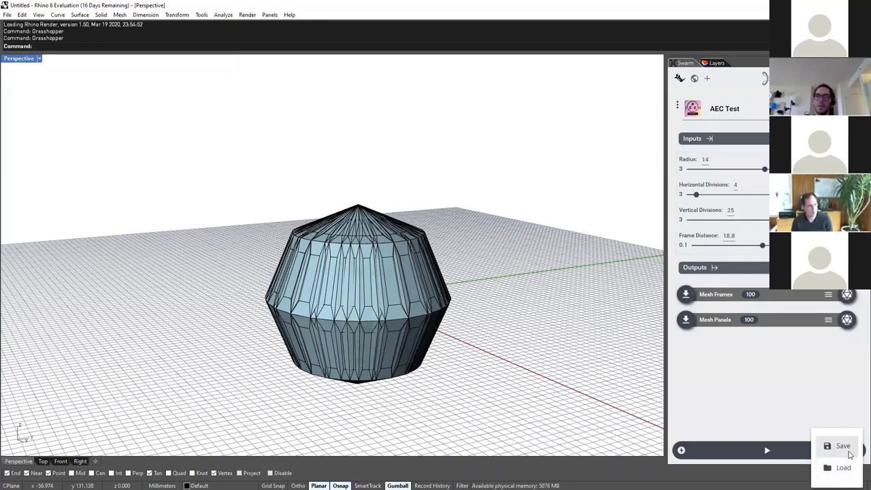
- Store the 4×25 division compute in Swarm as 'Saved State 1' with description 'Test 1'
{"action": "left_click", "coordinate": [844, 446]}
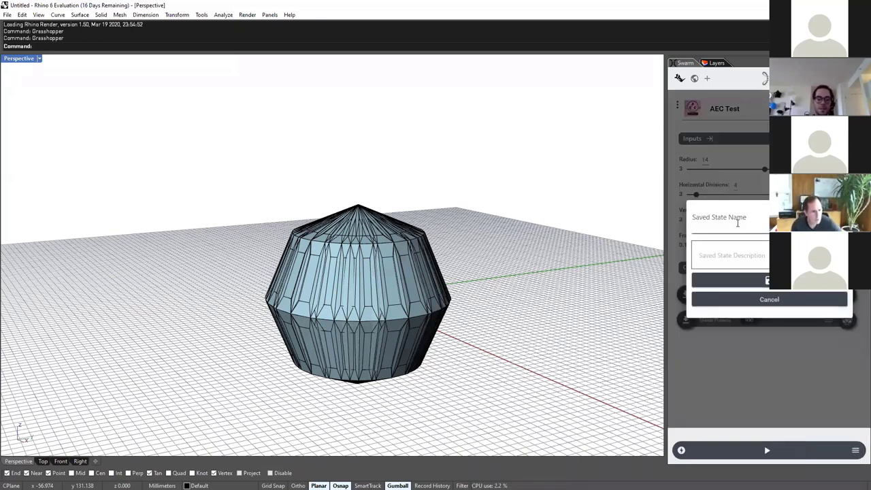
{"action": "type", "text": "SAved"}
{"action": "key", "text": "BackSpace"}
{"action": "key", "text": "BackSpace"}
{"action": "key", "text": "BackSpace"}
{"action": "key", "text": "BackSpace"}
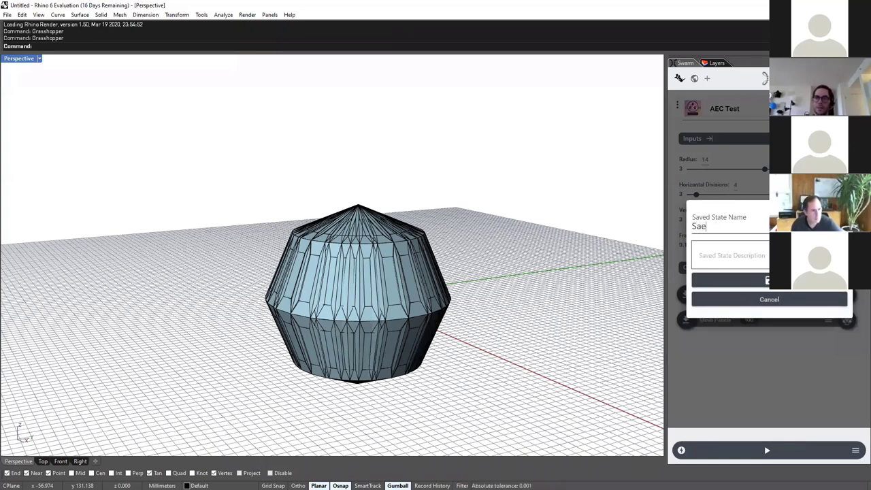
{"action": "type", "text": "aved 1, H4"}
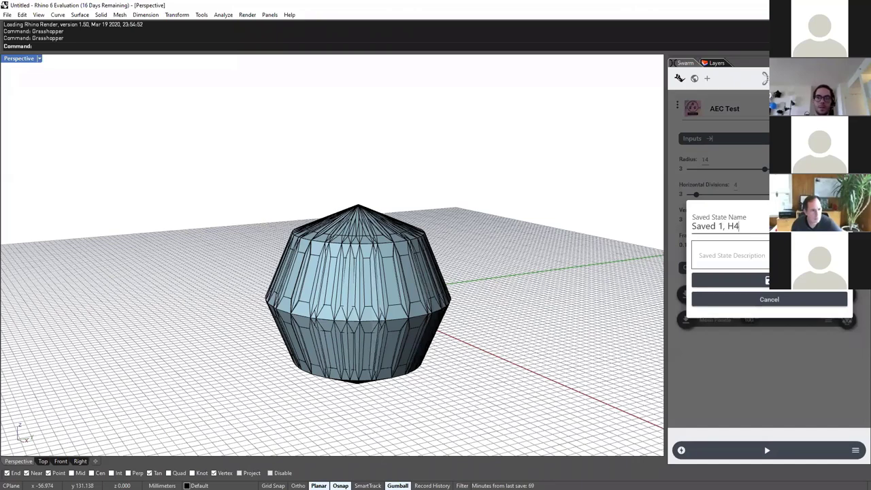
{"action": "key", "text": "BackSpace"}
{"action": "key", "text": "BackSpace"}
{"action": "key", "text": "BackSpace"}
{"action": "key", "text": "BackSpace"}
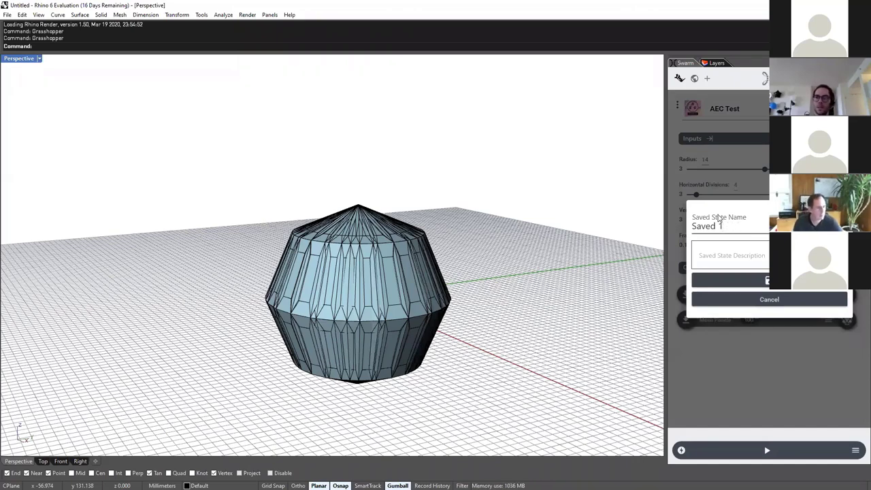
{"action": "left_click", "coordinate": [719, 227]}
{"action": "type", "text": "State"}
{"action": "left_click", "coordinate": [745, 254]}
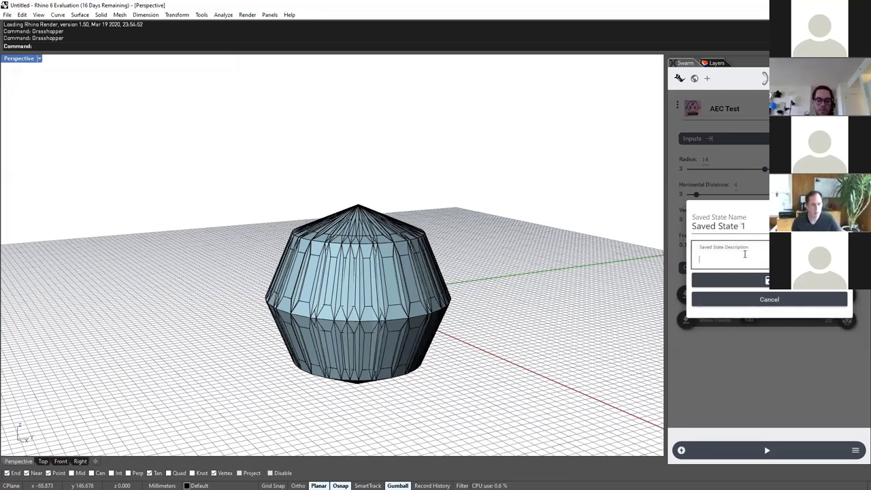
{"action": "type", "text": "Test 1"}
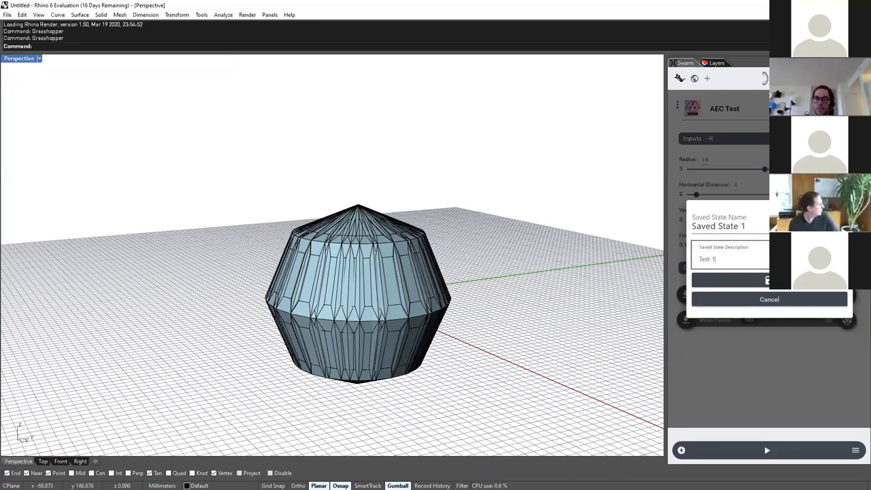
{"action": "left_click", "coordinate": [803, 280]}
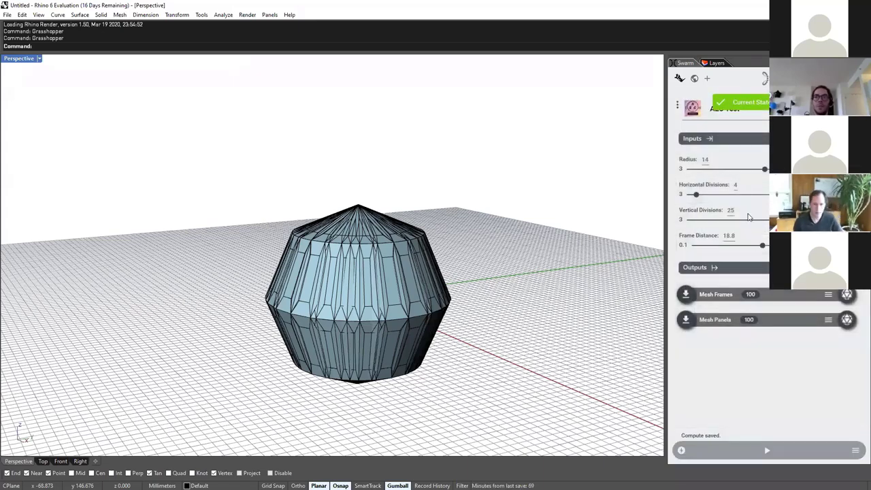
- Set frame distance to 1.7 and horizontal divisions to 25, recomputing a 625-panel sphere
{"action": "left_click_drag", "start_coordinate": [762, 245], "coordinate": [700, 245]}
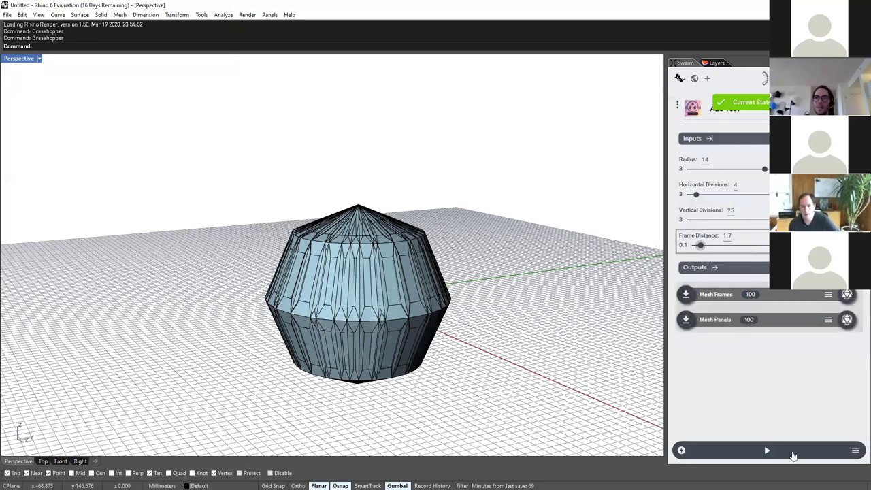
{"action": "left_click", "coordinate": [767, 450]}
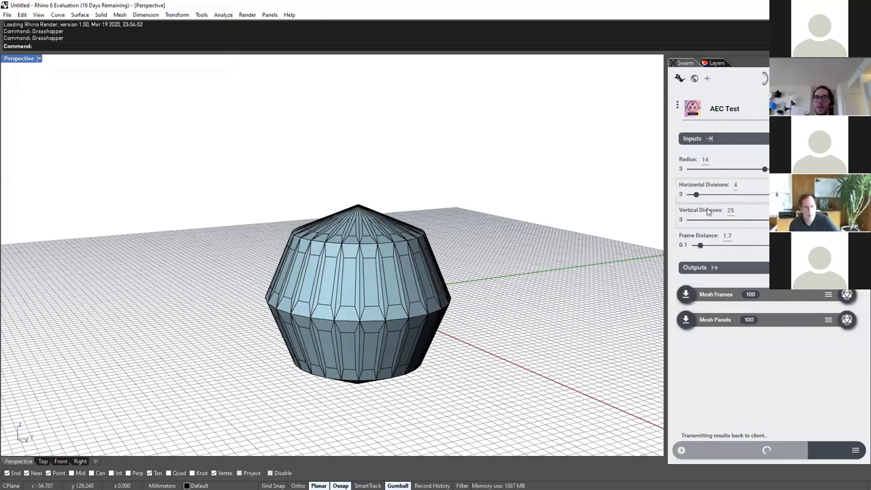
{"action": "left_click_drag", "start_coordinate": [697, 196], "coordinate": [783, 194]}
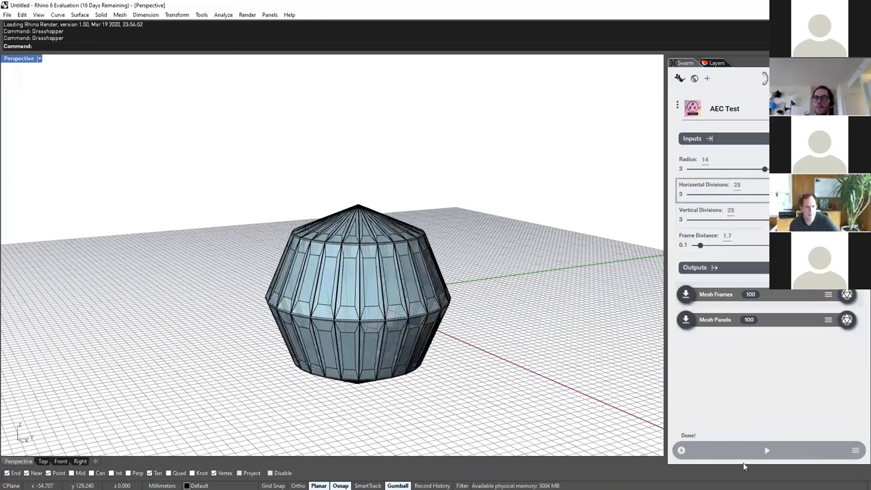
{"action": "left_click", "coordinate": [767, 452]}
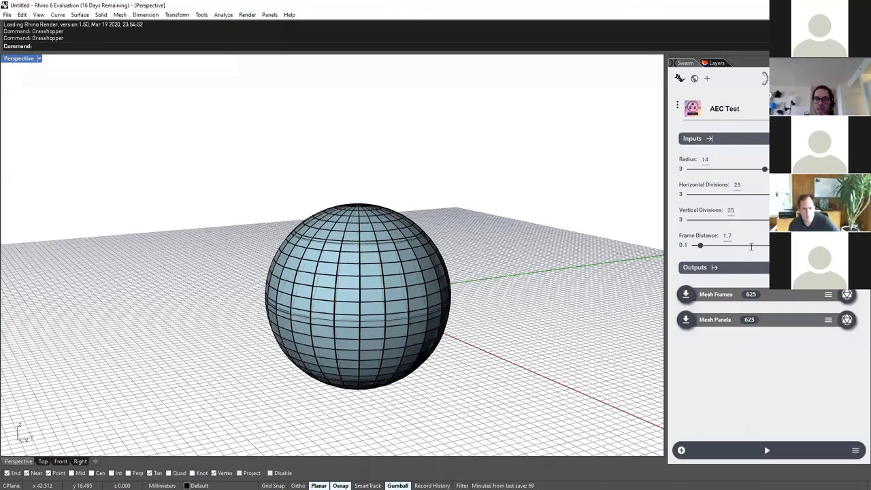
- Save the state as 'State 2' with description '2', then switch to the browser's Saved States list
{"action": "left_click", "coordinate": [854, 450]}
{"action": "type", "text": "Sate "}
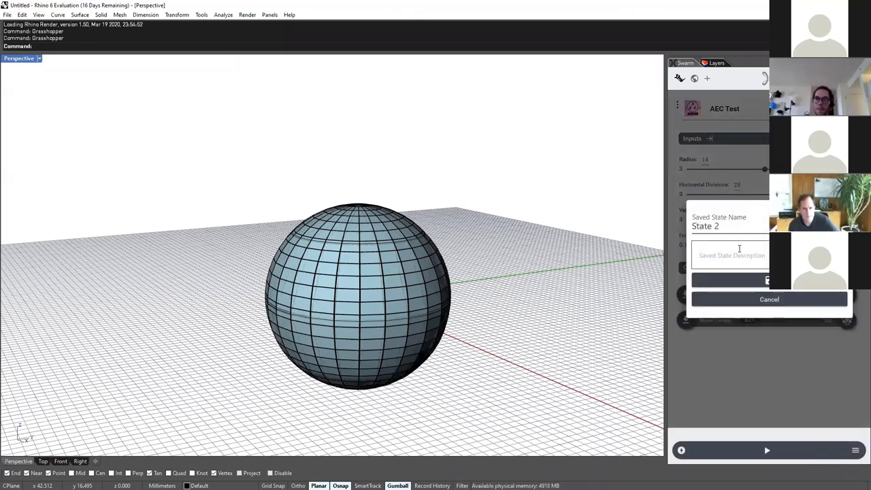
{"action": "type", "text": "2"}
{"action": "left_click", "coordinate": [726, 256]}
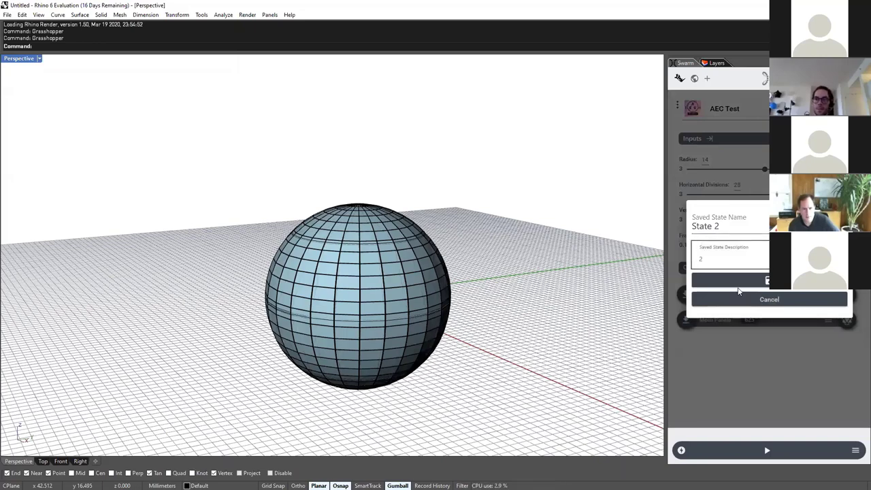
{"action": "left_click", "coordinate": [739, 285]}
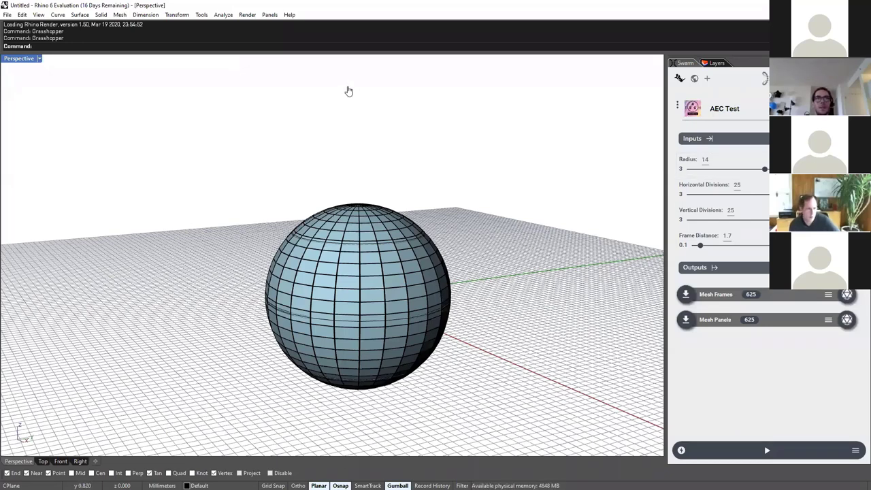
{"action": "right_click_drag", "start_coordinate": [361, 86], "coordinate": [342, 84]}
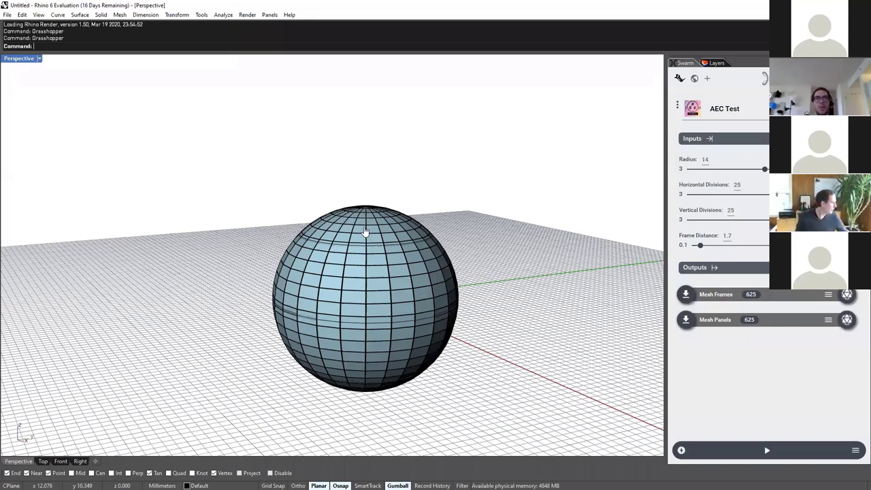
{"action": "key", "text": "alt+Tab"}
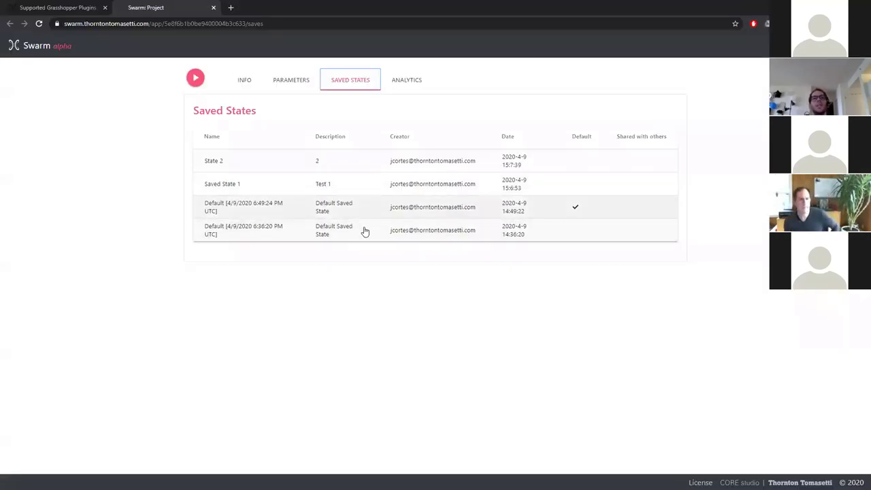
- Check the State 2 details on the Saved States page, then launch the AEC Test app viewer
{"action": "left_click", "coordinate": [297, 169]}
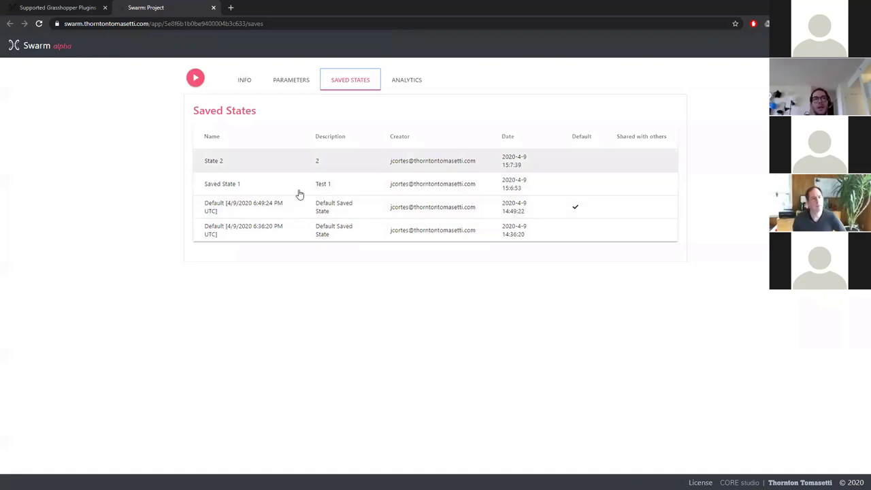
{"action": "left_click", "coordinate": [364, 166]}
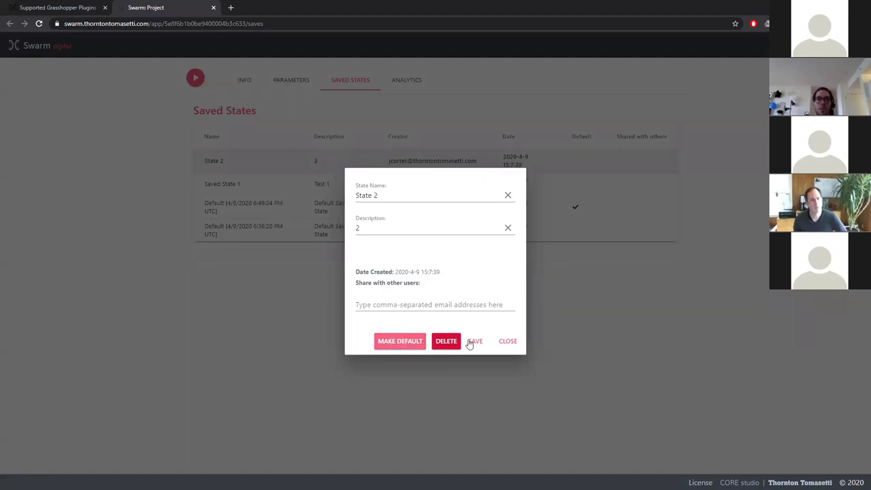
{"action": "left_click", "coordinate": [506, 342]}
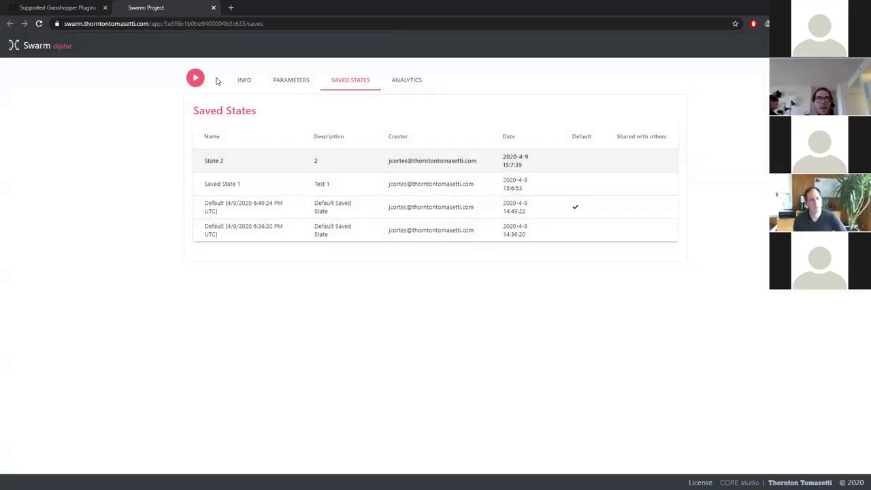
{"action": "left_click", "coordinate": [196, 78]}
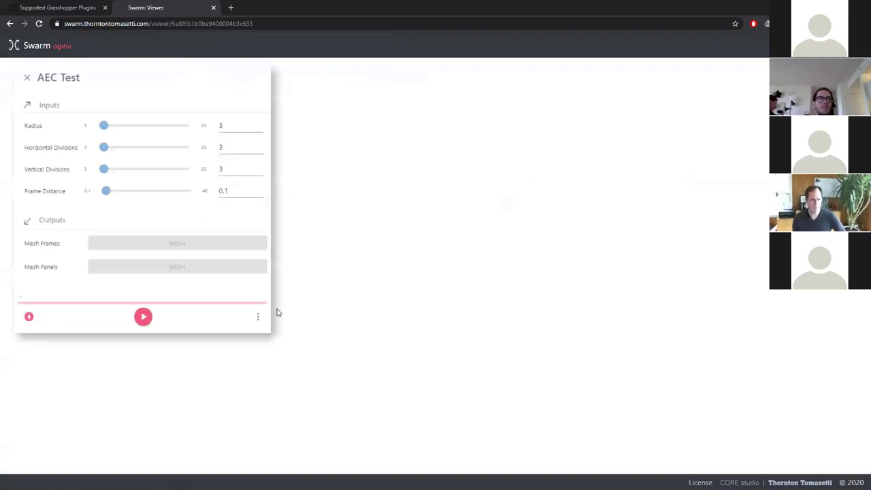
- Load State 2 from the Saved States window and compute the sphere outputs
{"action": "left_click", "coordinate": [258, 317]}
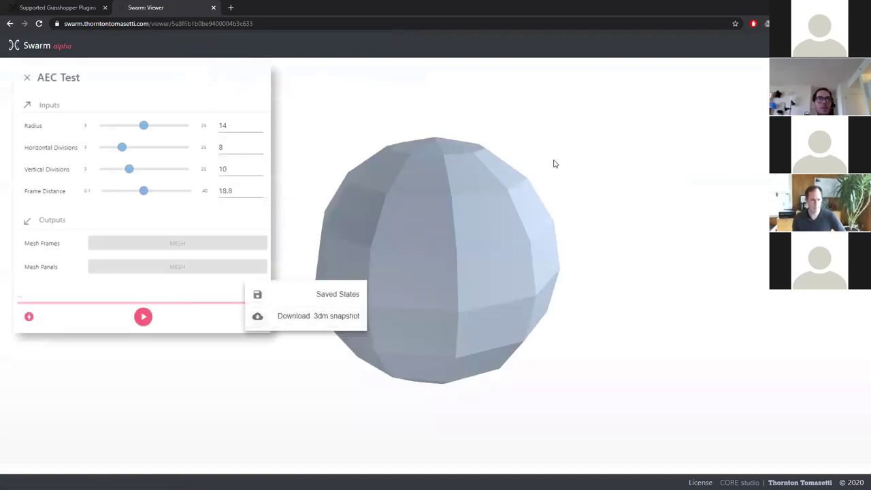
{"action": "left_click", "coordinate": [577, 113]}
{"action": "left_click", "coordinate": [256, 317]}
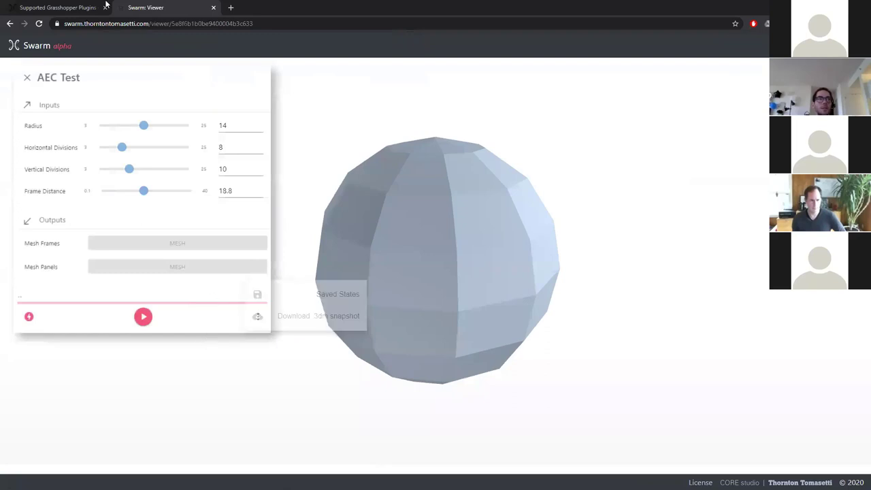
{"action": "left_click", "coordinate": [258, 321]}
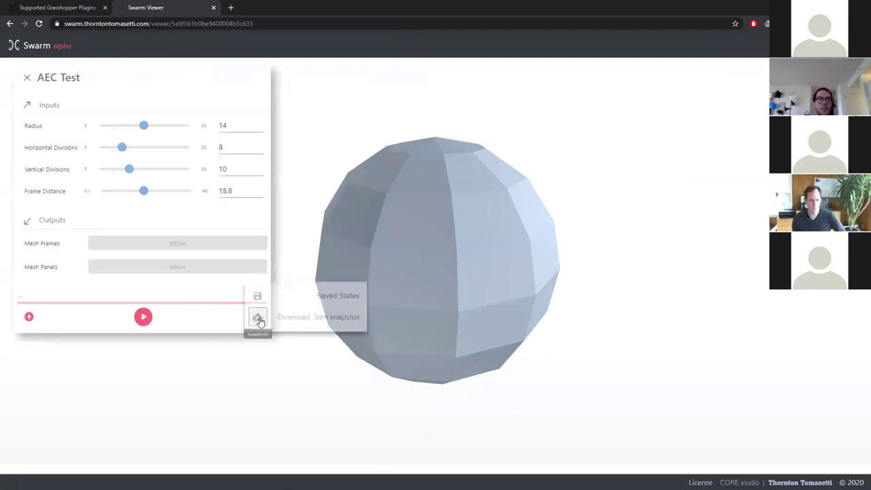
{"action": "left_click", "coordinate": [338, 294]}
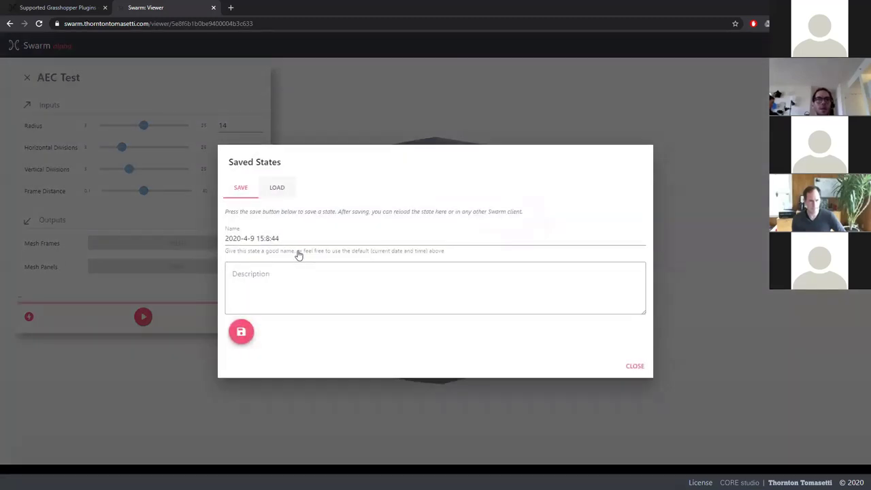
{"action": "left_click", "coordinate": [277, 189]}
{"action": "left_click", "coordinate": [328, 256]}
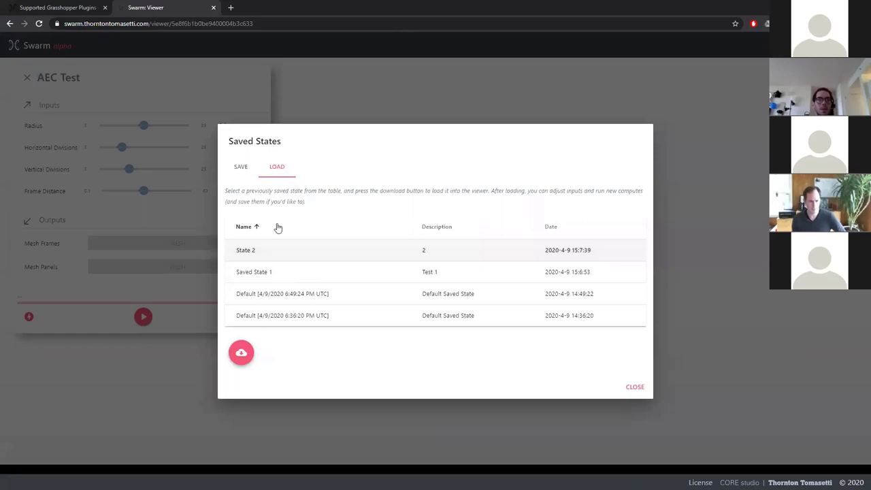
{"action": "left_click", "coordinate": [241, 352]}
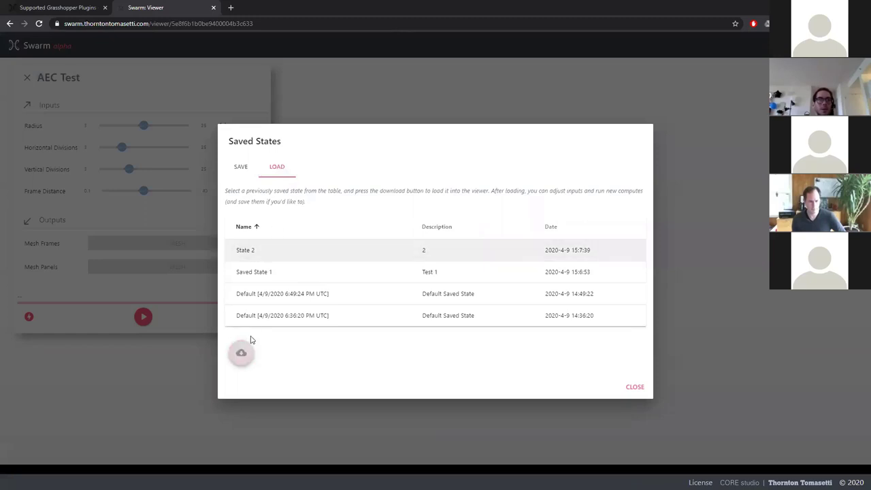
{"action": "left_click", "coordinate": [260, 252]}
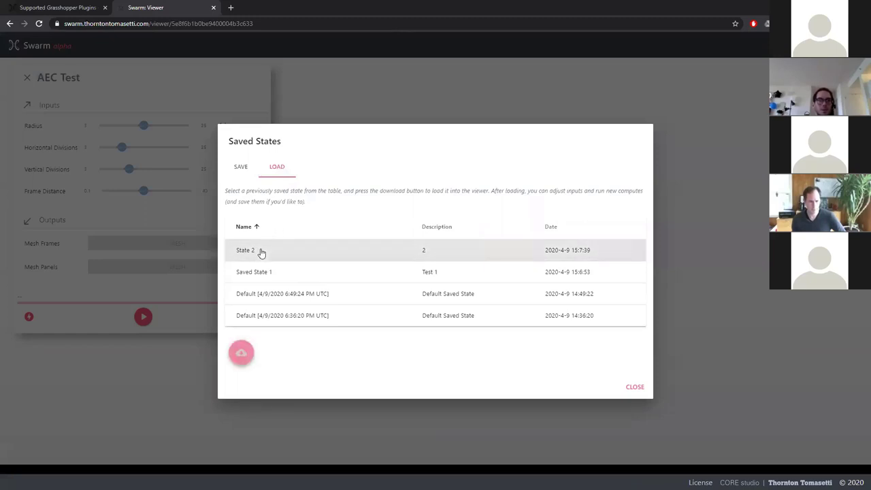
{"action": "left_click", "coordinate": [241, 353]}
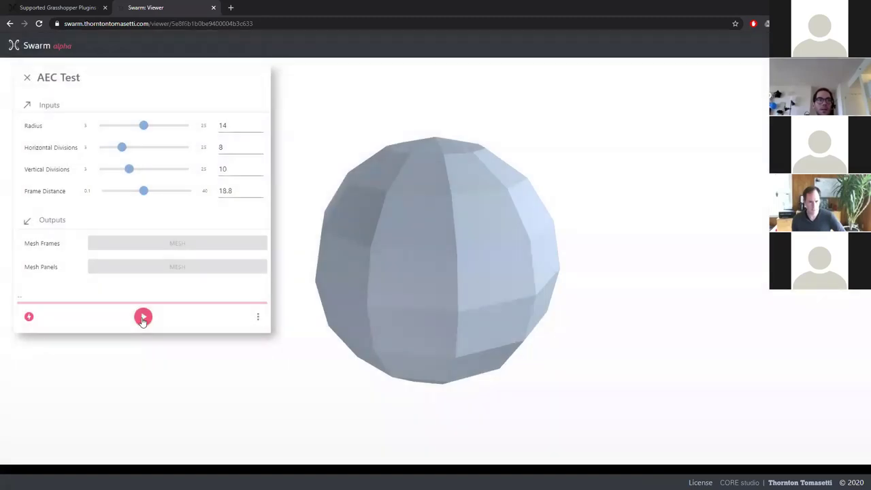
{"action": "left_click", "coordinate": [143, 317]}
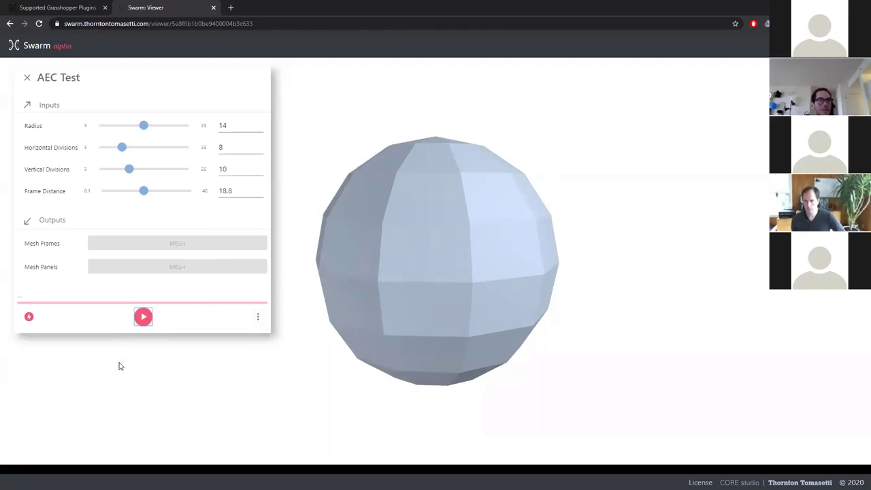
- Reload State 2 from the Saved States window into the viewer
{"action": "left_click", "coordinate": [258, 317]}
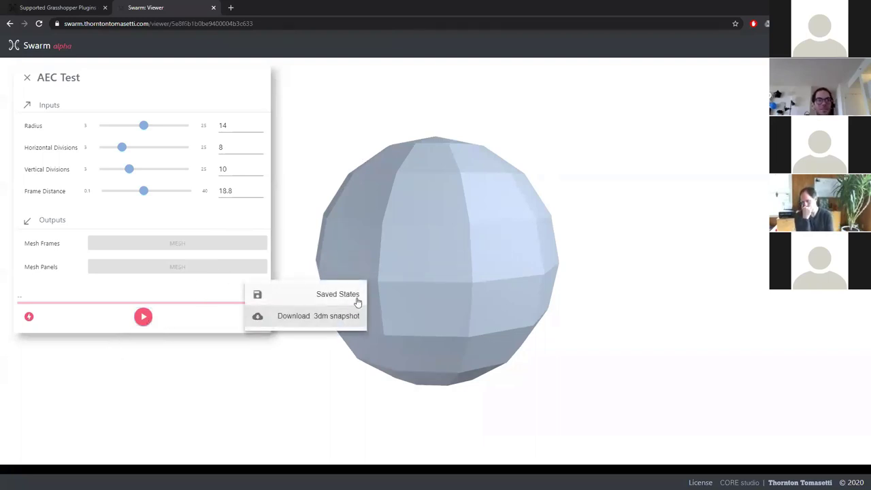
{"action": "left_click", "coordinate": [353, 297]}
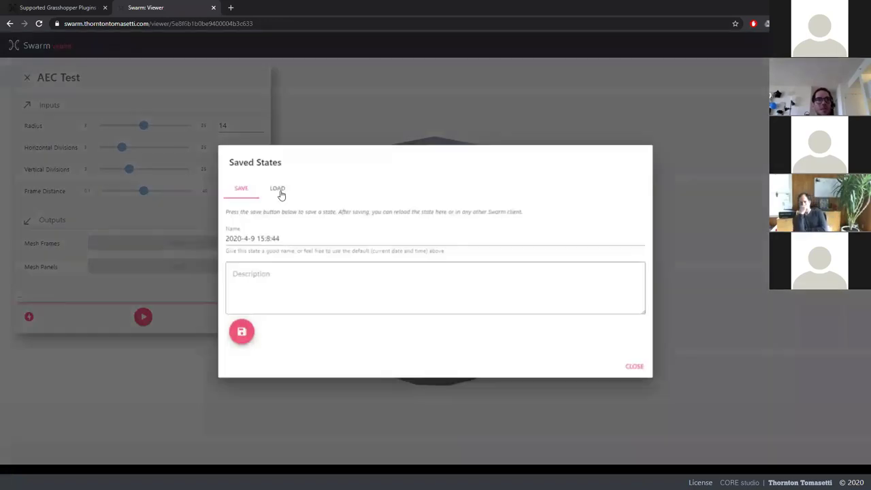
{"action": "left_click", "coordinate": [280, 191]}
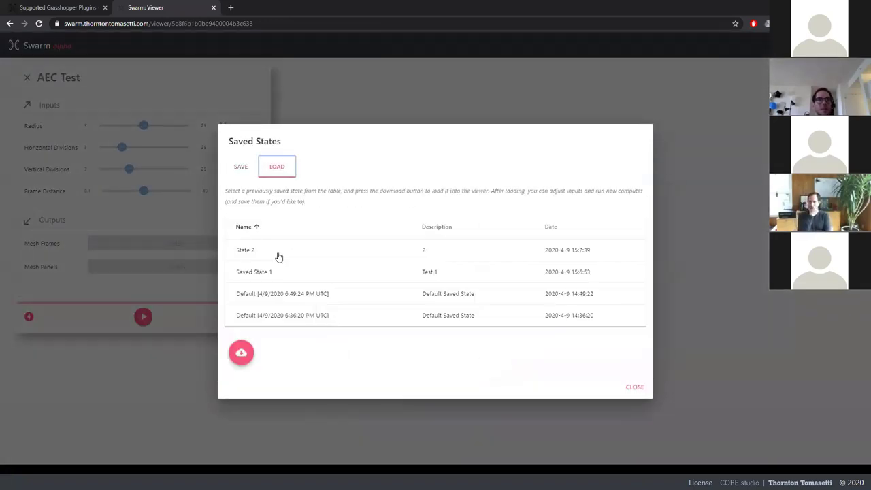
{"action": "left_click", "coordinate": [279, 256]}
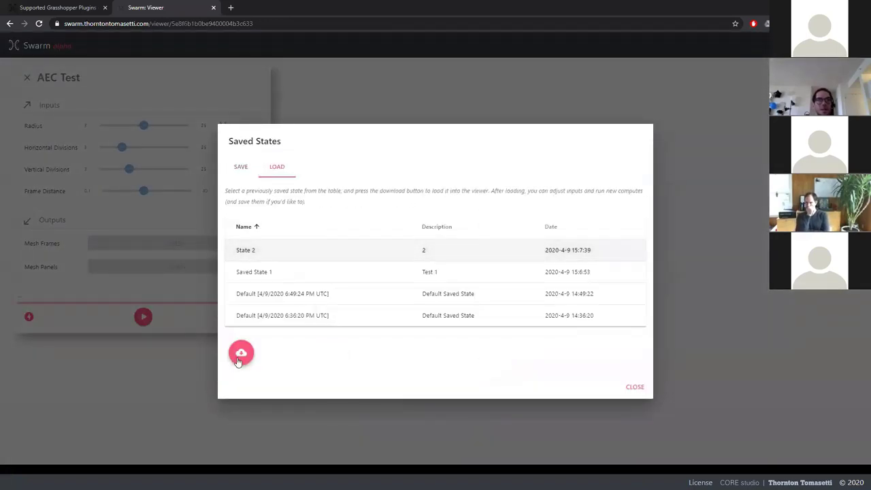
{"action": "left_click", "coordinate": [239, 355]}
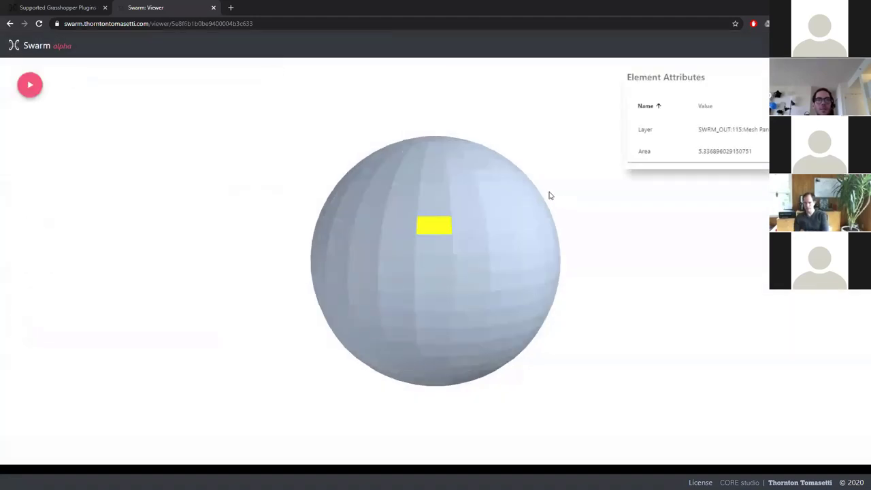
- Colour the sphere panels by Area (0.0381–5.75) and orbit to inspect them
{"action": "left_click", "coordinate": [714, 157]}
{"action": "left_click_drag", "start_coordinate": [650, 230], "coordinate": [564, 228]}
{"action": "mouse_move", "coordinate": [564, 227]}
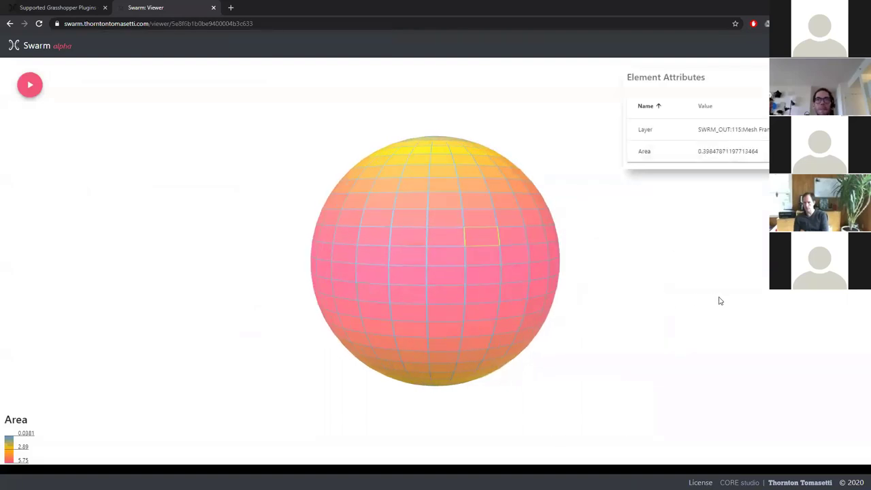
{"action": "left_click", "coordinate": [30, 84]}
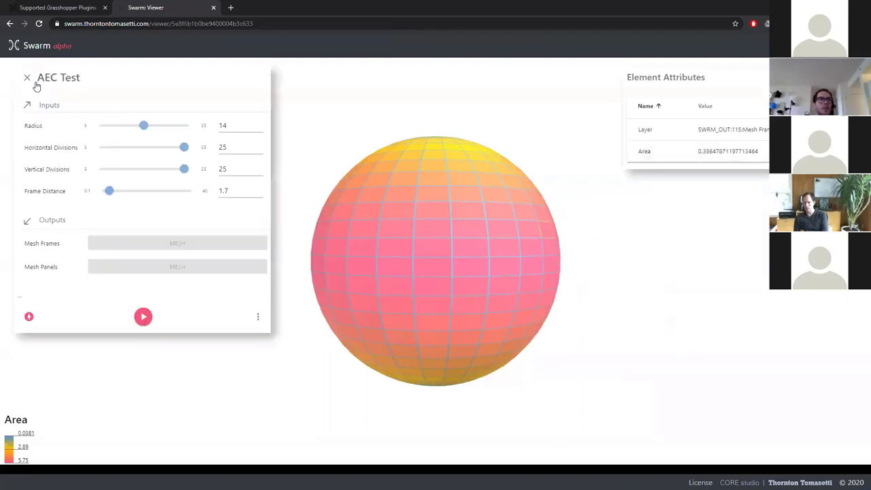
{"action": "left_click", "coordinate": [257, 318]}
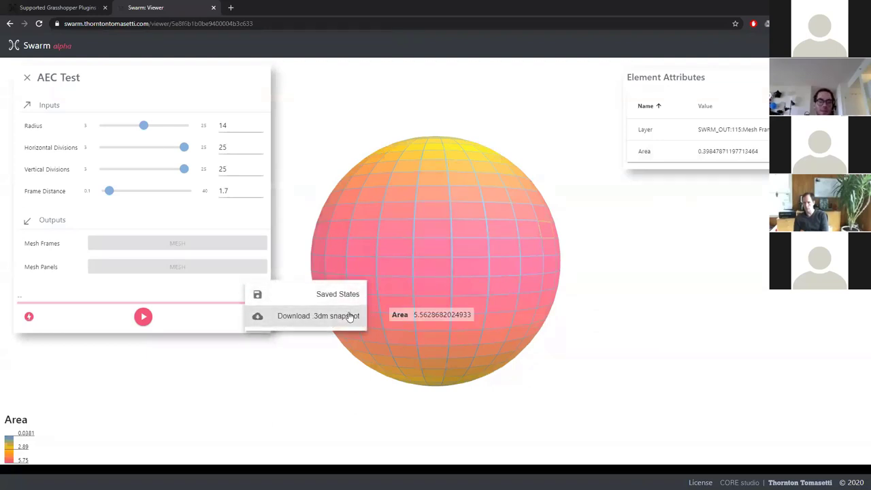
- Download the .3dm snapshot and open swarm3D.3dm in Rhino from the download bar
{"action": "left_click", "coordinate": [349, 316]}
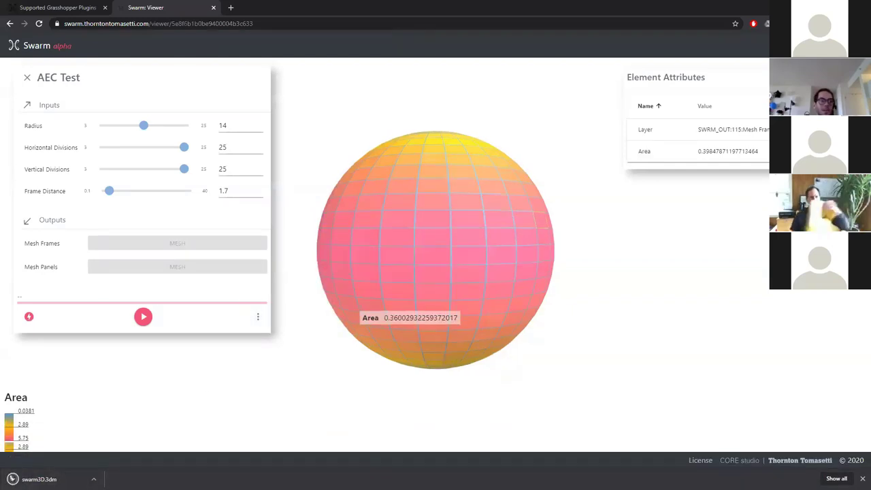
{"action": "left_click", "coordinate": [94, 479]}
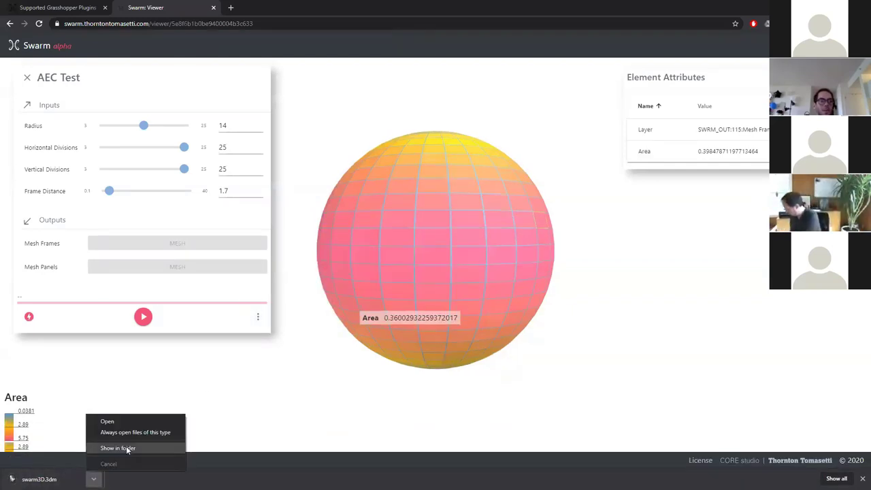
{"action": "left_click", "coordinate": [105, 420]}
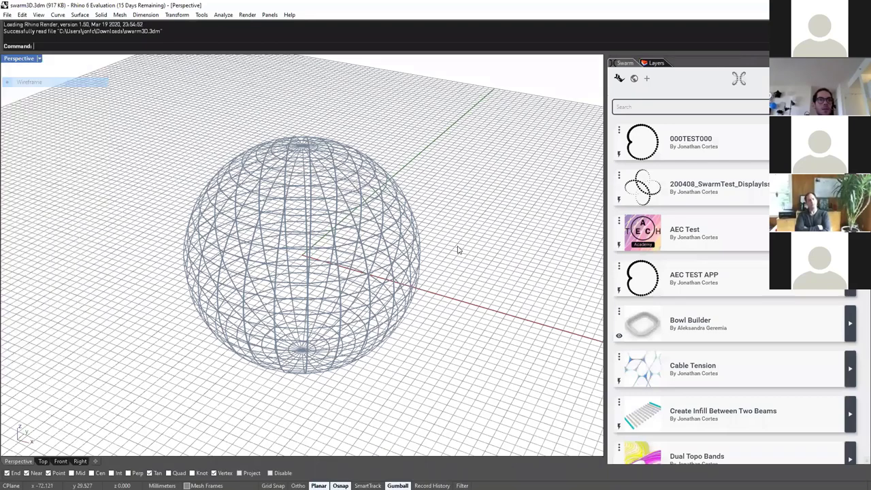
- Switch the viewport to shaded display and select panels of the sphere mesh
{"action": "key", "text": "Down"}
{"action": "key", "text": "Return"}
{"action": "right_click_drag", "start_coordinate": [298, 217], "coordinate": [313, 239]}
{"action": "scroll", "coordinate": [267, 250], "scroll_direction": "up", "scroll_amount": 8}
{"action": "scroll", "coordinate": [310, 225], "scroll_direction": "down", "scroll_amount": 8}
{"action": "scroll", "coordinate": [299, 243], "scroll_direction": "up", "scroll_amount": 10}
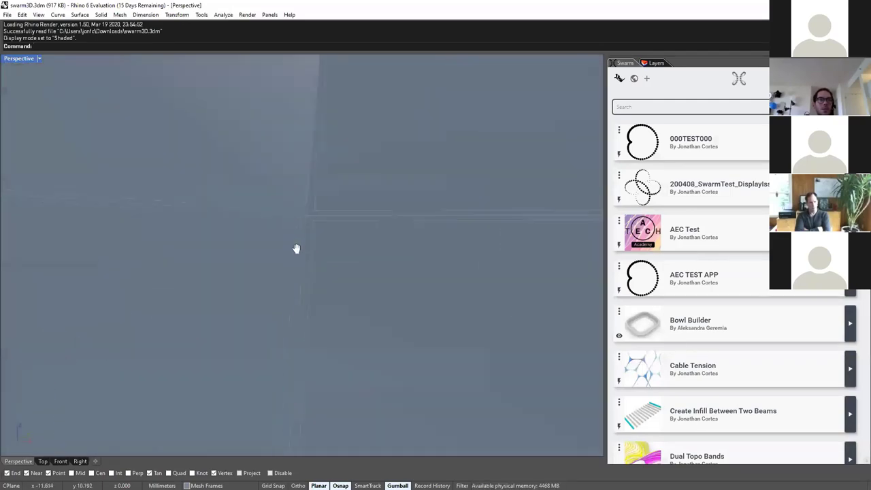
{"action": "left_click", "coordinate": [320, 229], "text": "ctrl+shift"}
{"action": "left_click", "coordinate": [330, 227], "text": "ctrl+shift"}
{"action": "scroll", "coordinate": [329, 227], "scroll_direction": "down", "scroll_amount": 8}
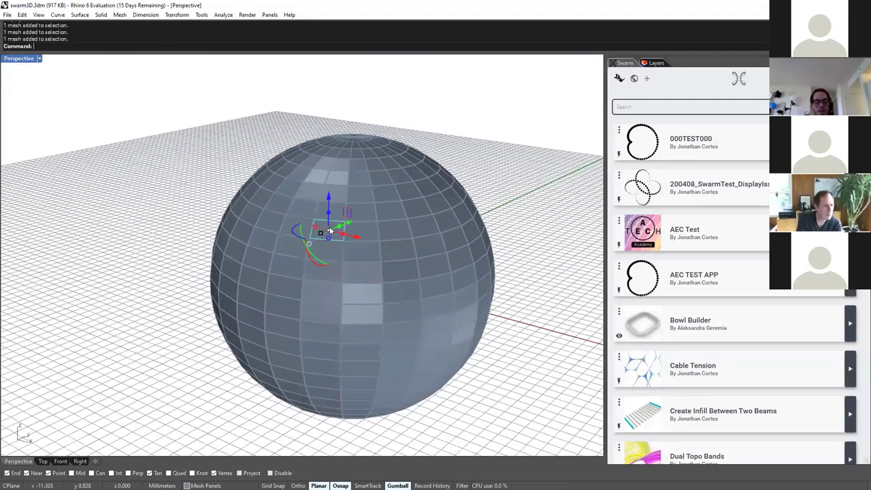
{"action": "scroll", "coordinate": [330, 230], "scroll_direction": "up", "scroll_amount": 5}
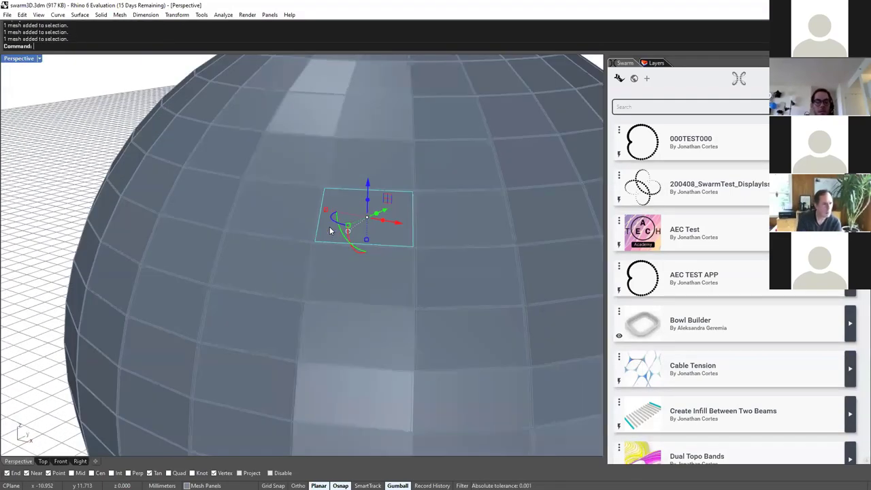
- Show the Attribute User Text page in Properties for the selected panel
{"action": "right_click", "coordinate": [735, 65]}
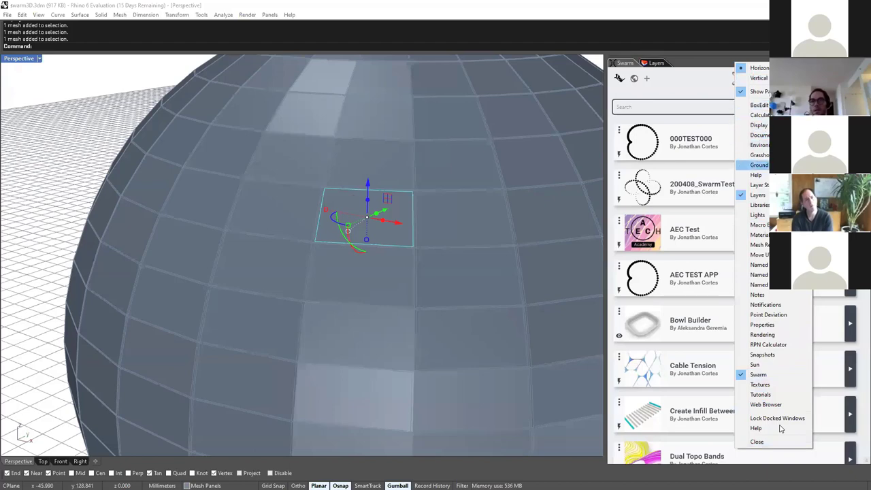
{"action": "left_click", "coordinate": [763, 325]}
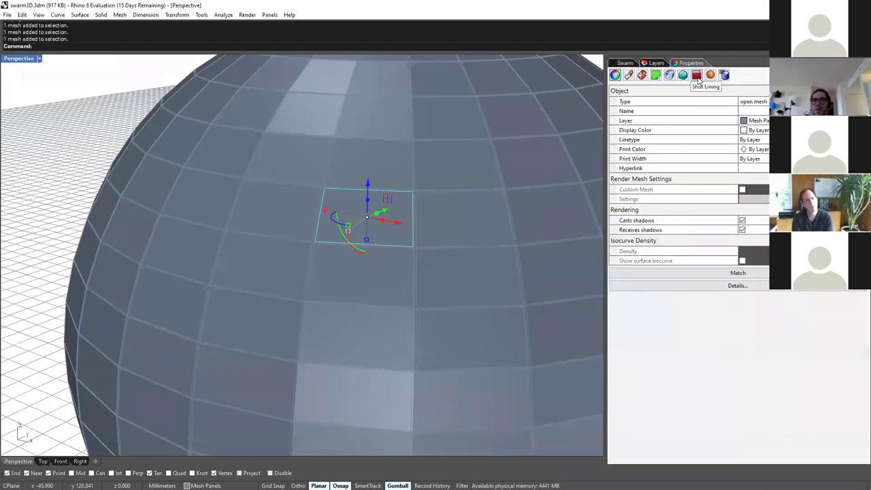
{"action": "left_click", "coordinate": [725, 74]}
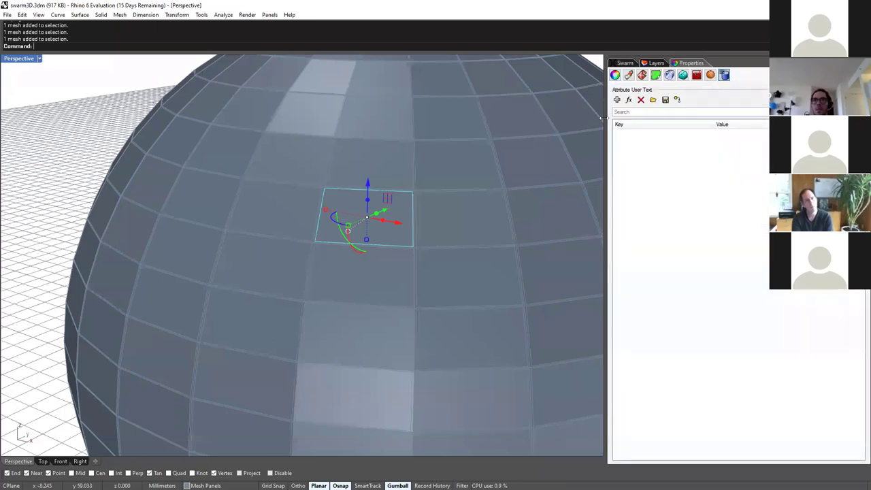
{"action": "right_click_drag", "start_coordinate": [584, 114], "coordinate": [264, 164]}
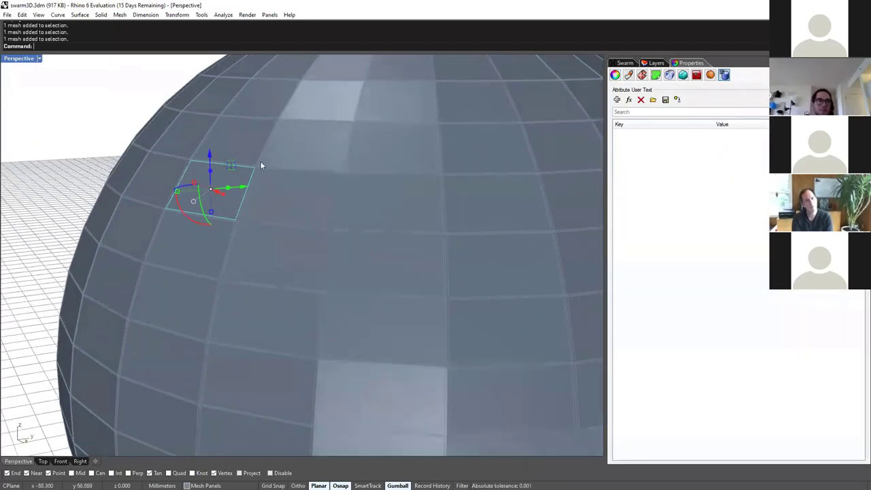
{"action": "scroll", "coordinate": [296, 157], "scroll_direction": "down", "scroll_amount": 3}
{"action": "scroll", "coordinate": [290, 155], "scroll_direction": "down", "scroll_amount": 5}
- Select a single panel and zoom in to confirm its user text has no keys
{"action": "key", "text": "Escape"}
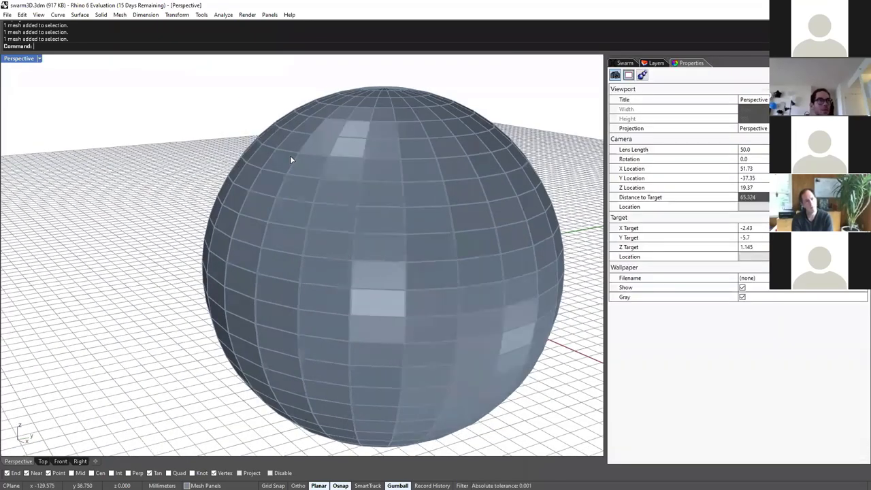
{"action": "left_click", "coordinate": [290, 155]}
{"action": "scroll", "coordinate": [290, 155], "scroll_direction": "up", "scroll_amount": 3}
{"action": "right_click_drag", "start_coordinate": [332, 163], "coordinate": [317, 196]}
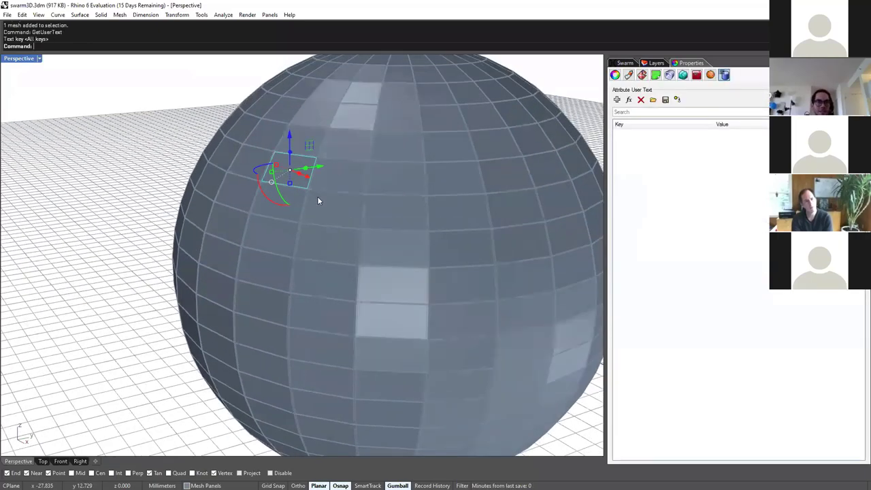
{"action": "scroll", "coordinate": [318, 198], "scroll_direction": "up", "scroll_amount": 5}
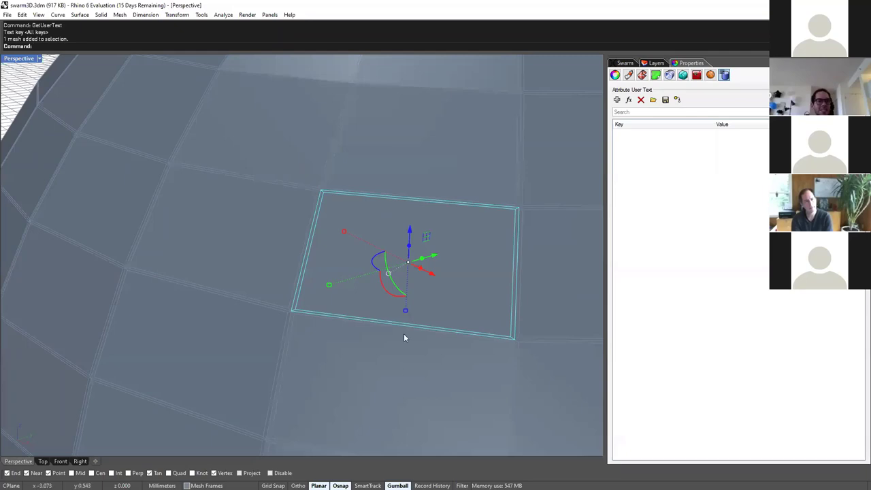
{"action": "scroll", "coordinate": [460, 242], "scroll_direction": "down", "scroll_amount": 5}
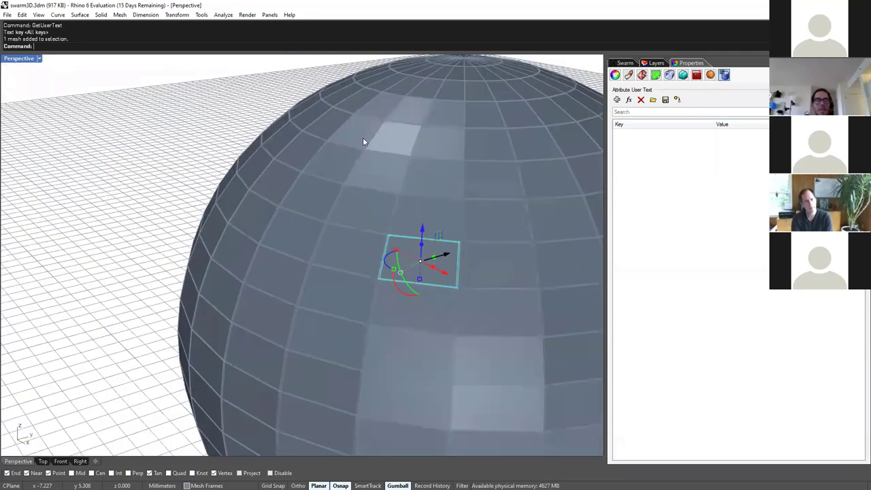
{"action": "key", "text": "alt+Tab"}
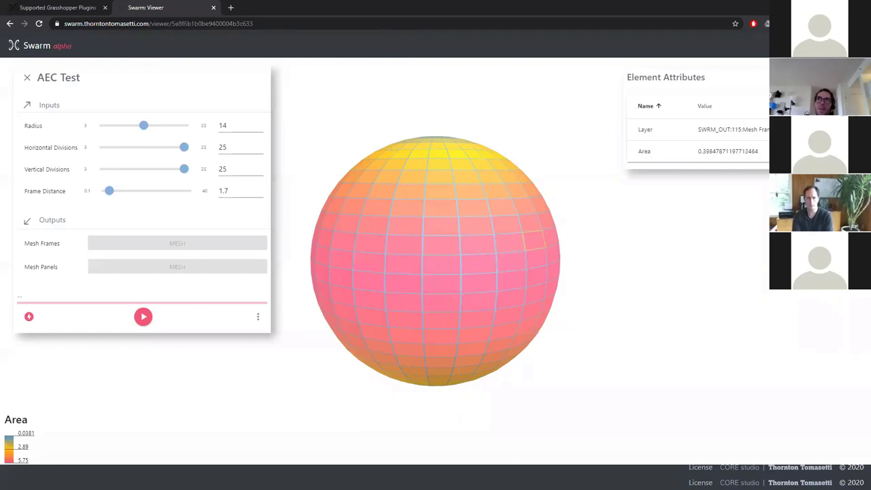
{"action": "key", "text": "alt+Tab"}
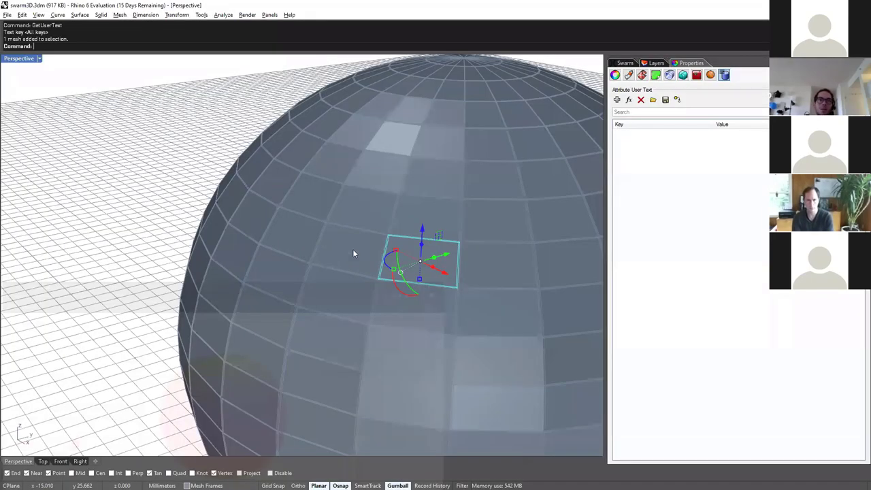
{"action": "scroll", "coordinate": [352, 253], "scroll_direction": "down", "scroll_amount": 5}
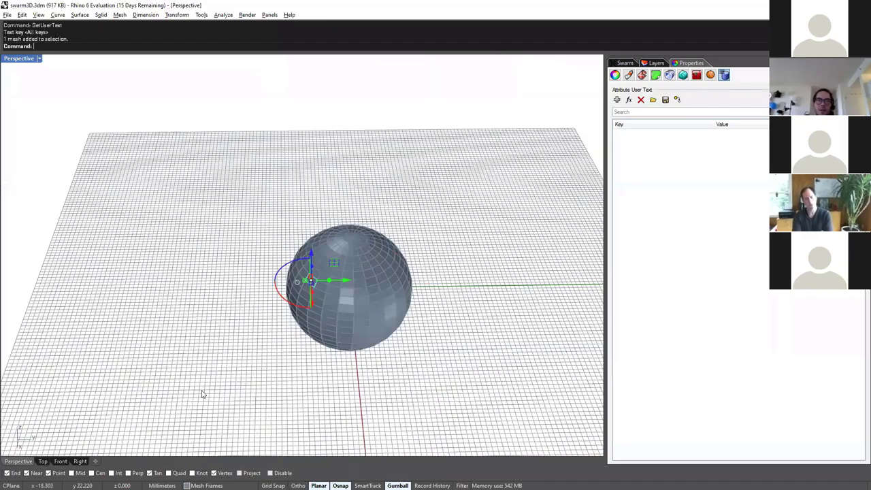
{"action": "right_click_drag", "start_coordinate": [398, 272], "coordinate": [379, 274]}
{"action": "left_click", "coordinate": [380, 274]}
{"action": "scroll", "coordinate": [453, 243], "scroll_direction": "up", "scroll_amount": 3}
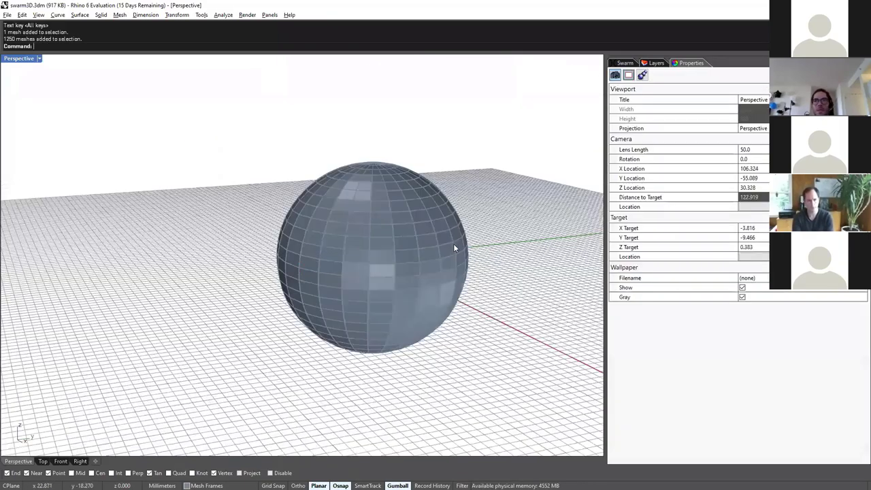
{"action": "scroll", "coordinate": [410, 264], "scroll_direction": "up", "scroll_amount": 2}
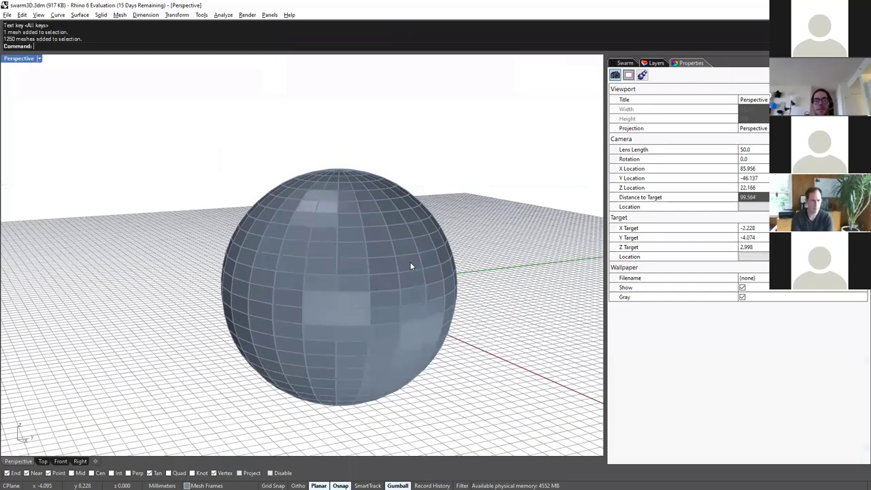
{"action": "scroll", "coordinate": [411, 264], "scroll_direction": "up", "scroll_amount": 1}
{"action": "right_click_drag", "start_coordinate": [410, 266], "coordinate": [420, 259]}
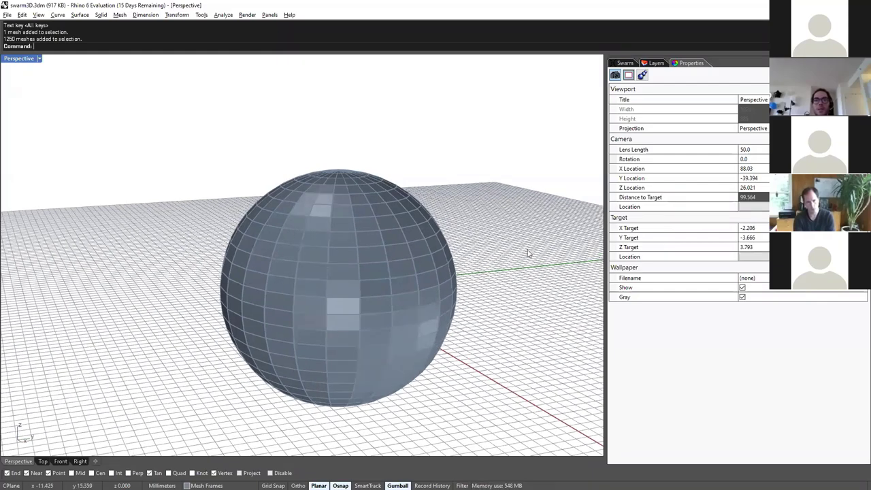
{"action": "right_click_drag", "start_coordinate": [543, 179], "coordinate": [542, 178]}
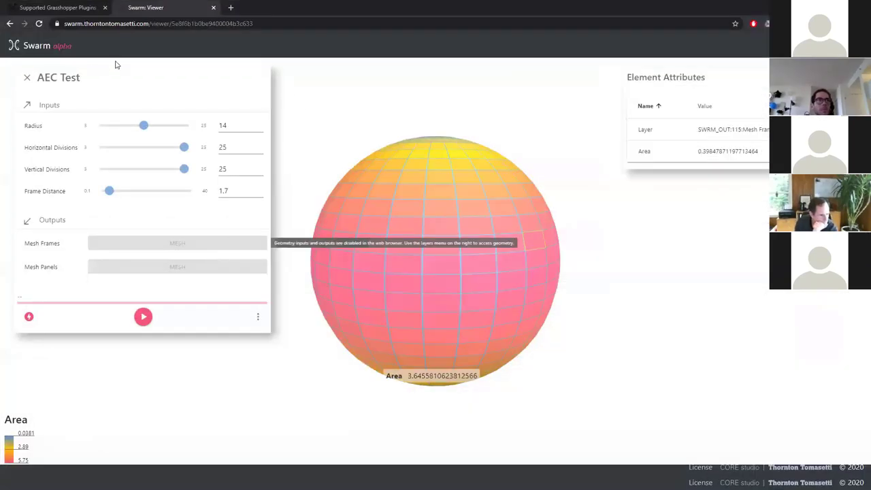
- Return to the Apps Marketplace via the Swarm logo at the top left
{"action": "left_click", "coordinate": [58, 43]}
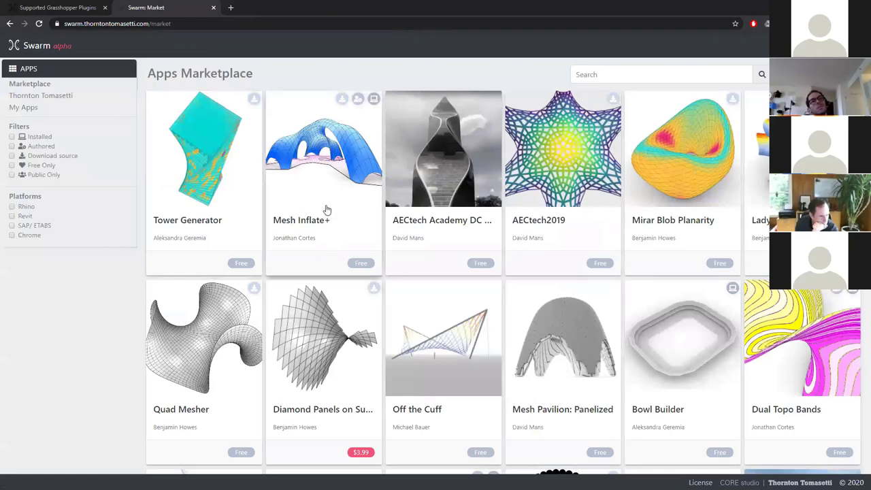
- Edit the Mesh Inflate+ app and turn off its Public visibility
{"action": "left_click", "coordinate": [335, 175]}
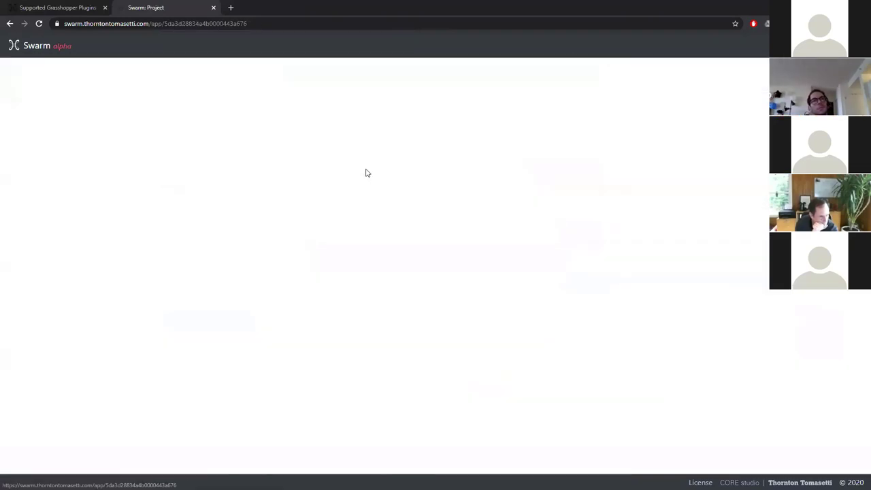
{"action": "left_click", "coordinate": [658, 80]}
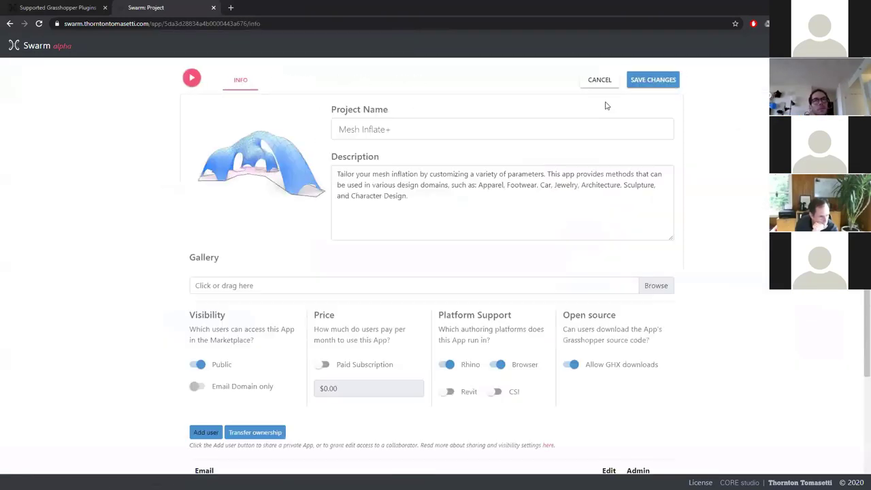
{"action": "scroll", "coordinate": [146, 245], "scroll_direction": "down", "scroll_amount": 2}
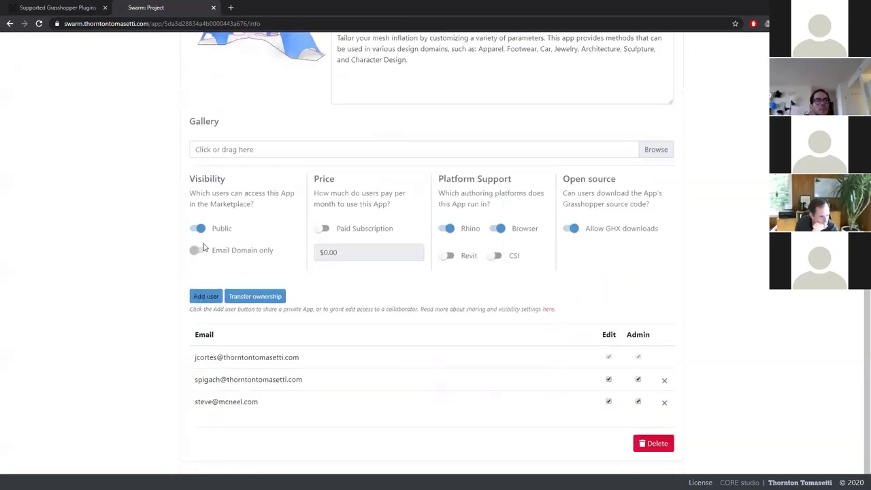
{"action": "left_click", "coordinate": [197, 229]}
{"action": "key", "text": "Return"}
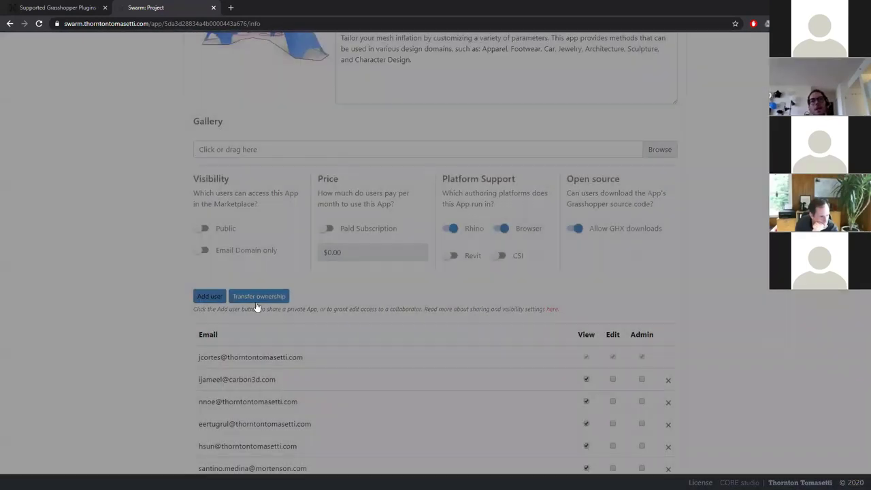
- Limit Mesh Inflate+ to Email Domain only, save, and list Thornton Tomasetti's apps
{"action": "scroll", "coordinate": [256, 306], "scroll_direction": "up", "scroll_amount": 2}
{"action": "scroll", "coordinate": [256, 306], "scroll_direction": "down", "scroll_amount": 3}
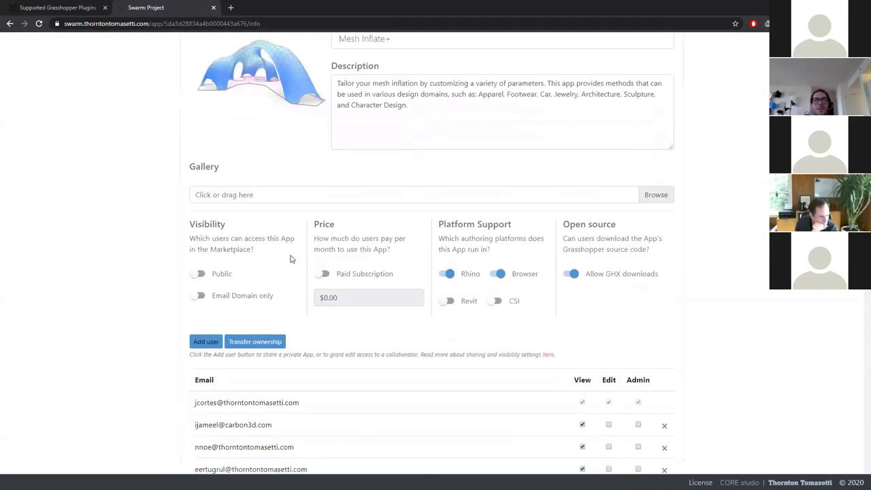
{"action": "scroll", "coordinate": [225, 326], "scroll_direction": "up", "scroll_amount": 2}
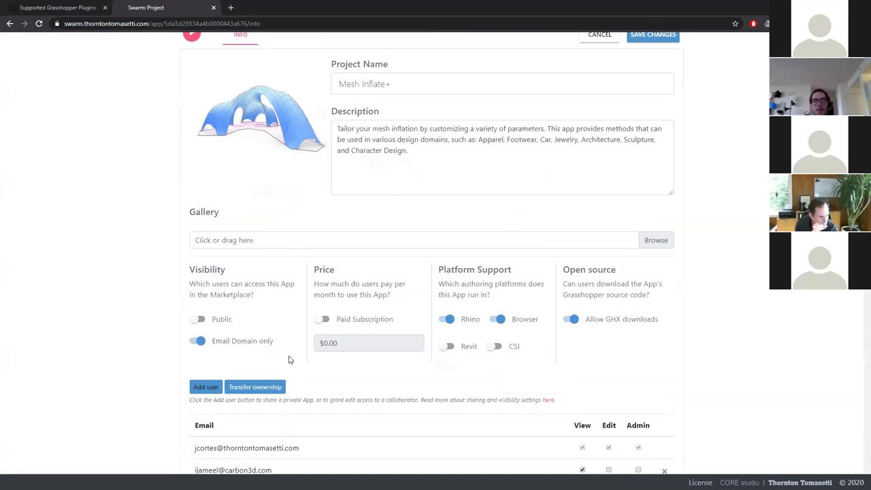
{"action": "scroll", "coordinate": [306, 356], "scroll_direction": "up", "scroll_amount": 1}
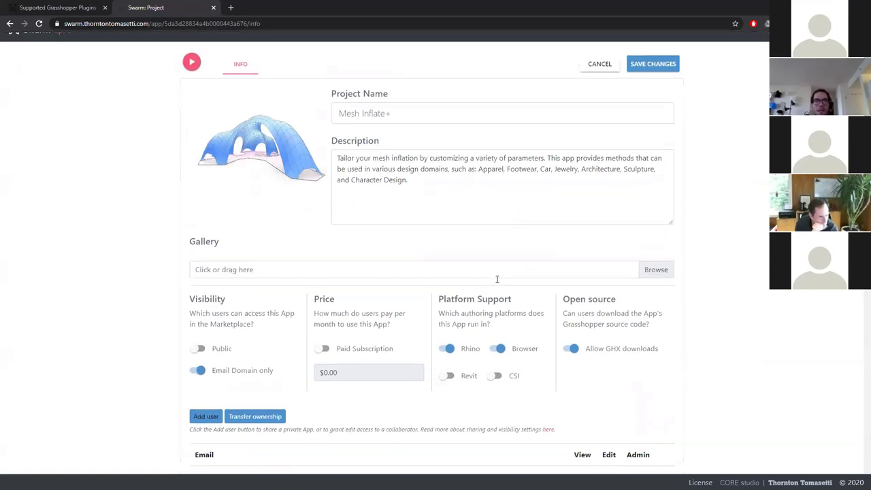
{"action": "scroll", "coordinate": [189, 359], "scroll_direction": "down", "scroll_amount": 2}
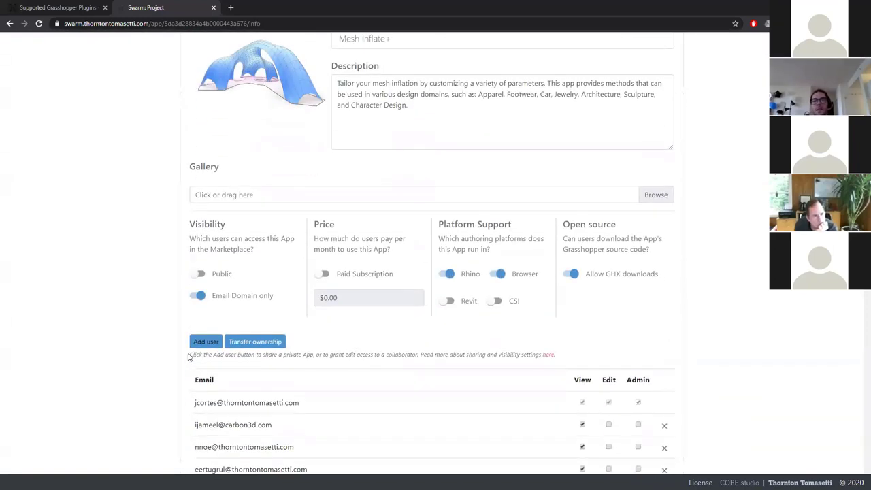
{"action": "scroll", "coordinate": [189, 357], "scroll_direction": "up", "scroll_amount": 1}
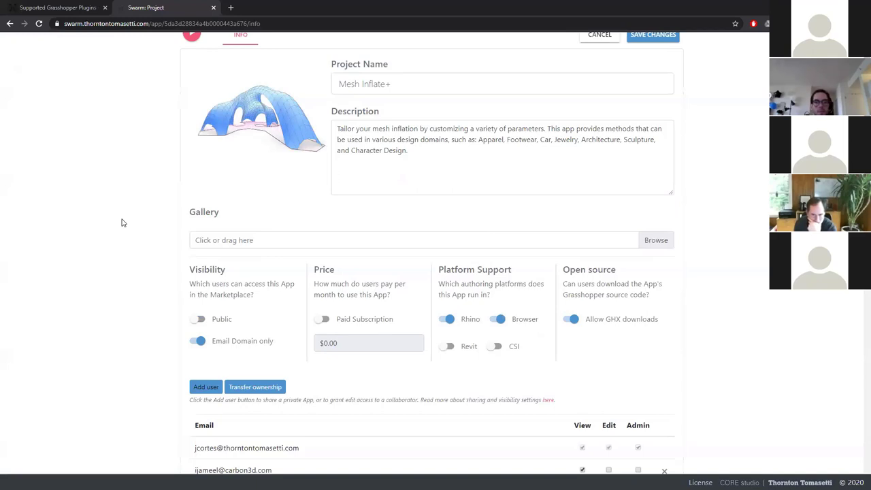
{"action": "scroll", "coordinate": [120, 222], "scroll_direction": "up", "scroll_amount": 1}
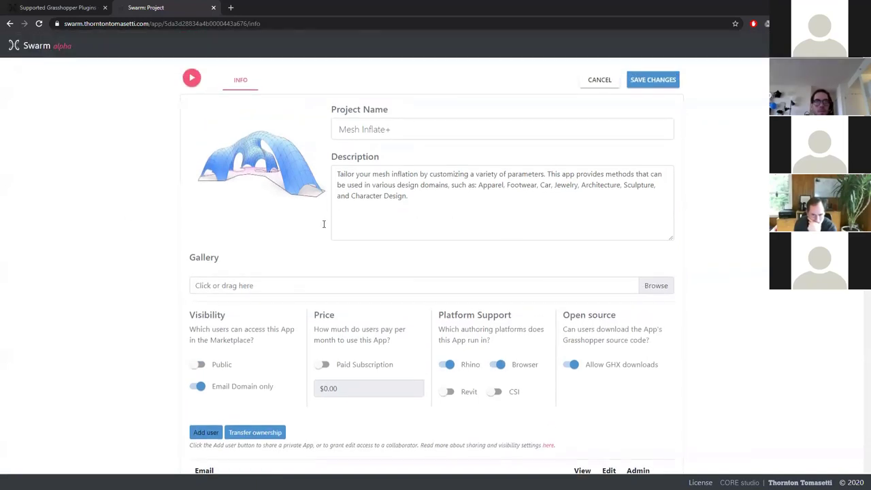
{"action": "left_click", "coordinate": [653, 80]}
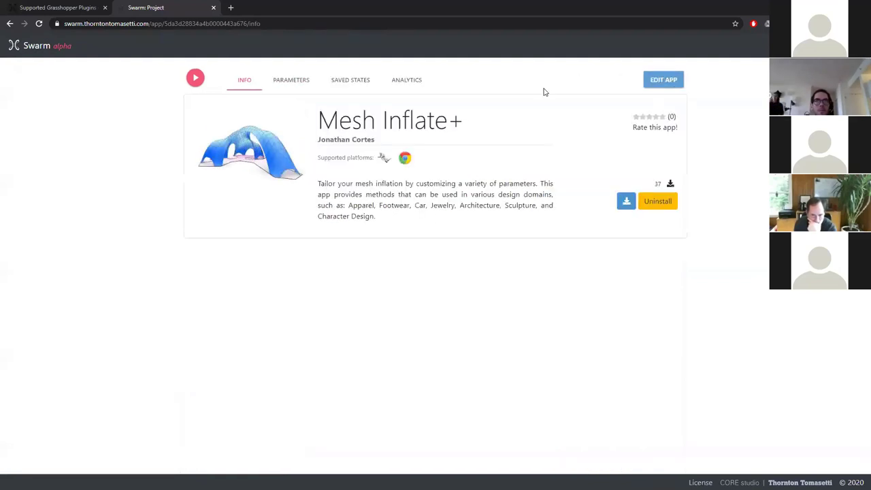
{"action": "left_click", "coordinate": [41, 47]}
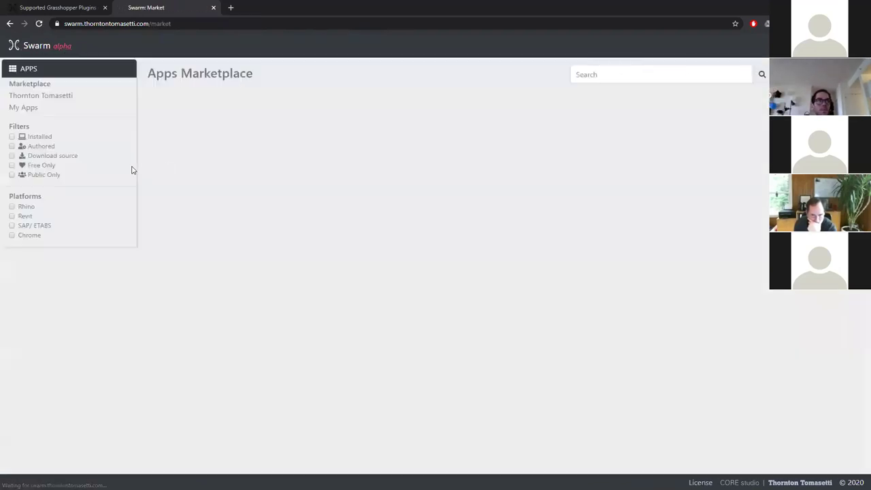
{"action": "left_click", "coordinate": [42, 96]}
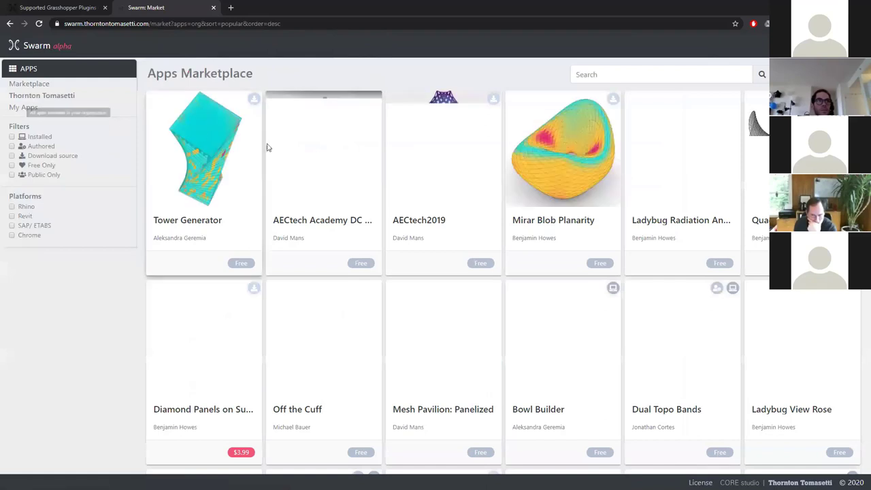